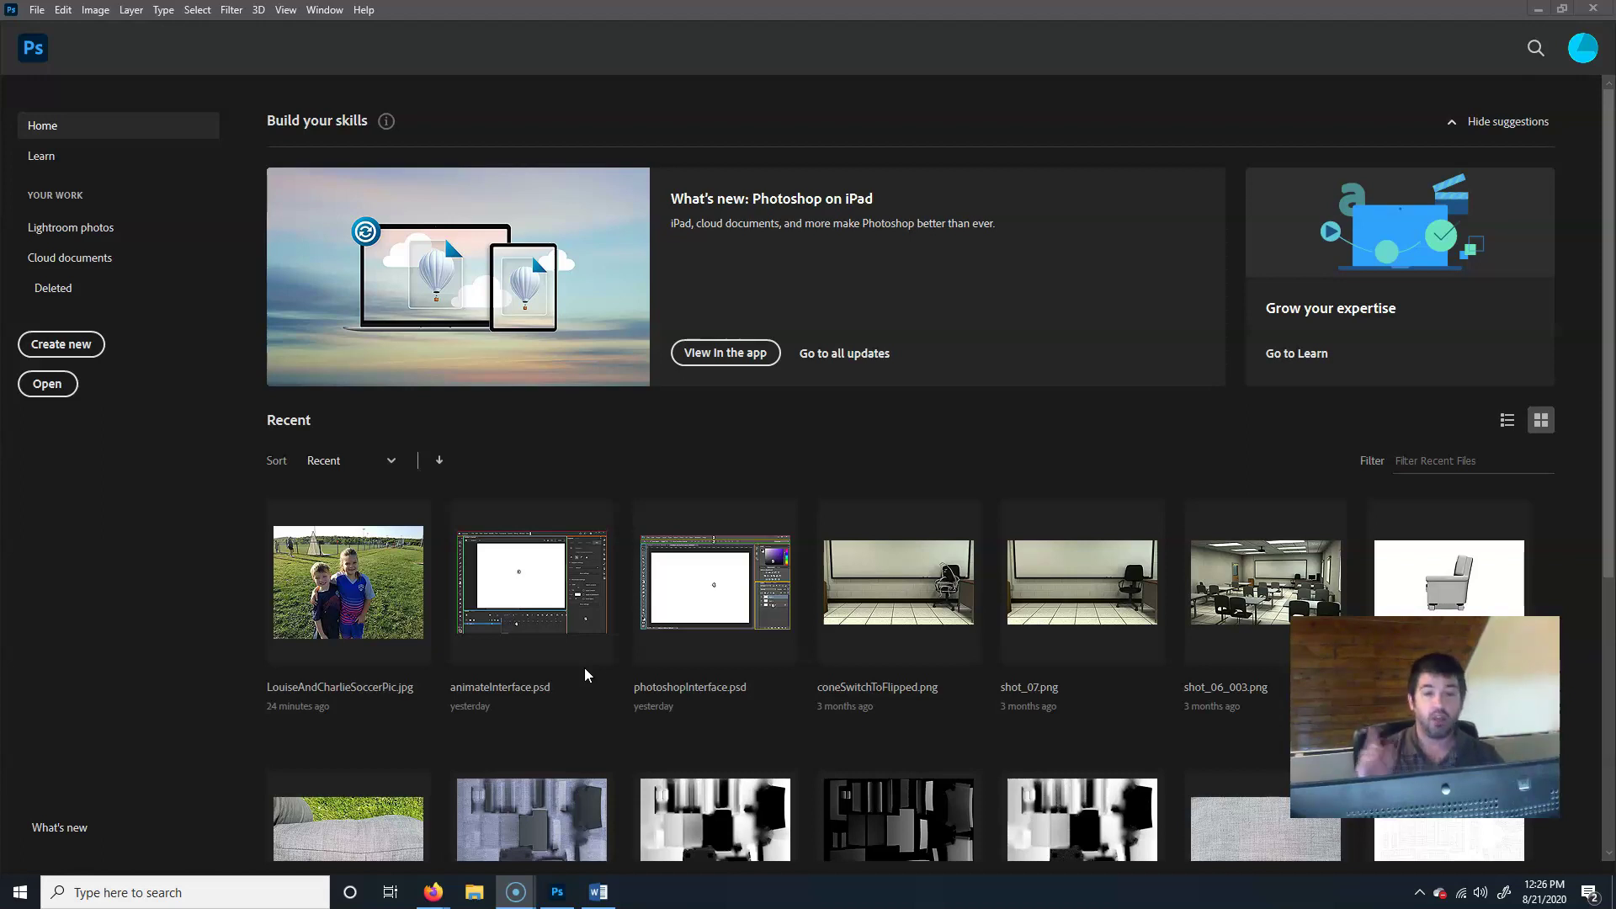
- Minimize the current program window and try to delete debug.log from the desktop
left_click(1538, 9)
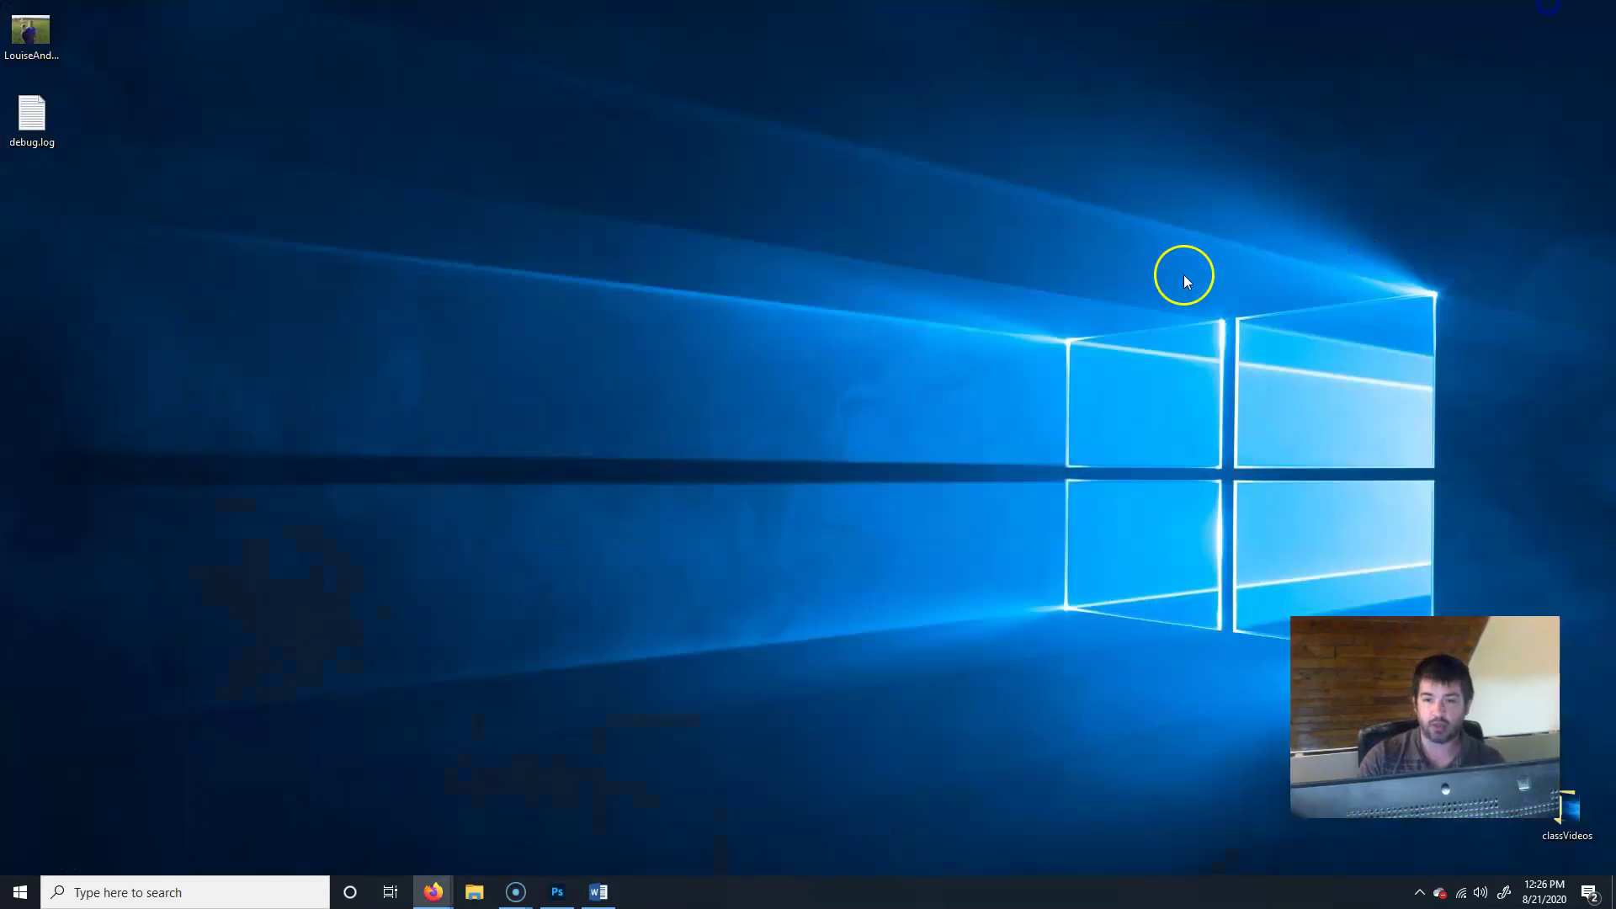
left_click(16, 119)
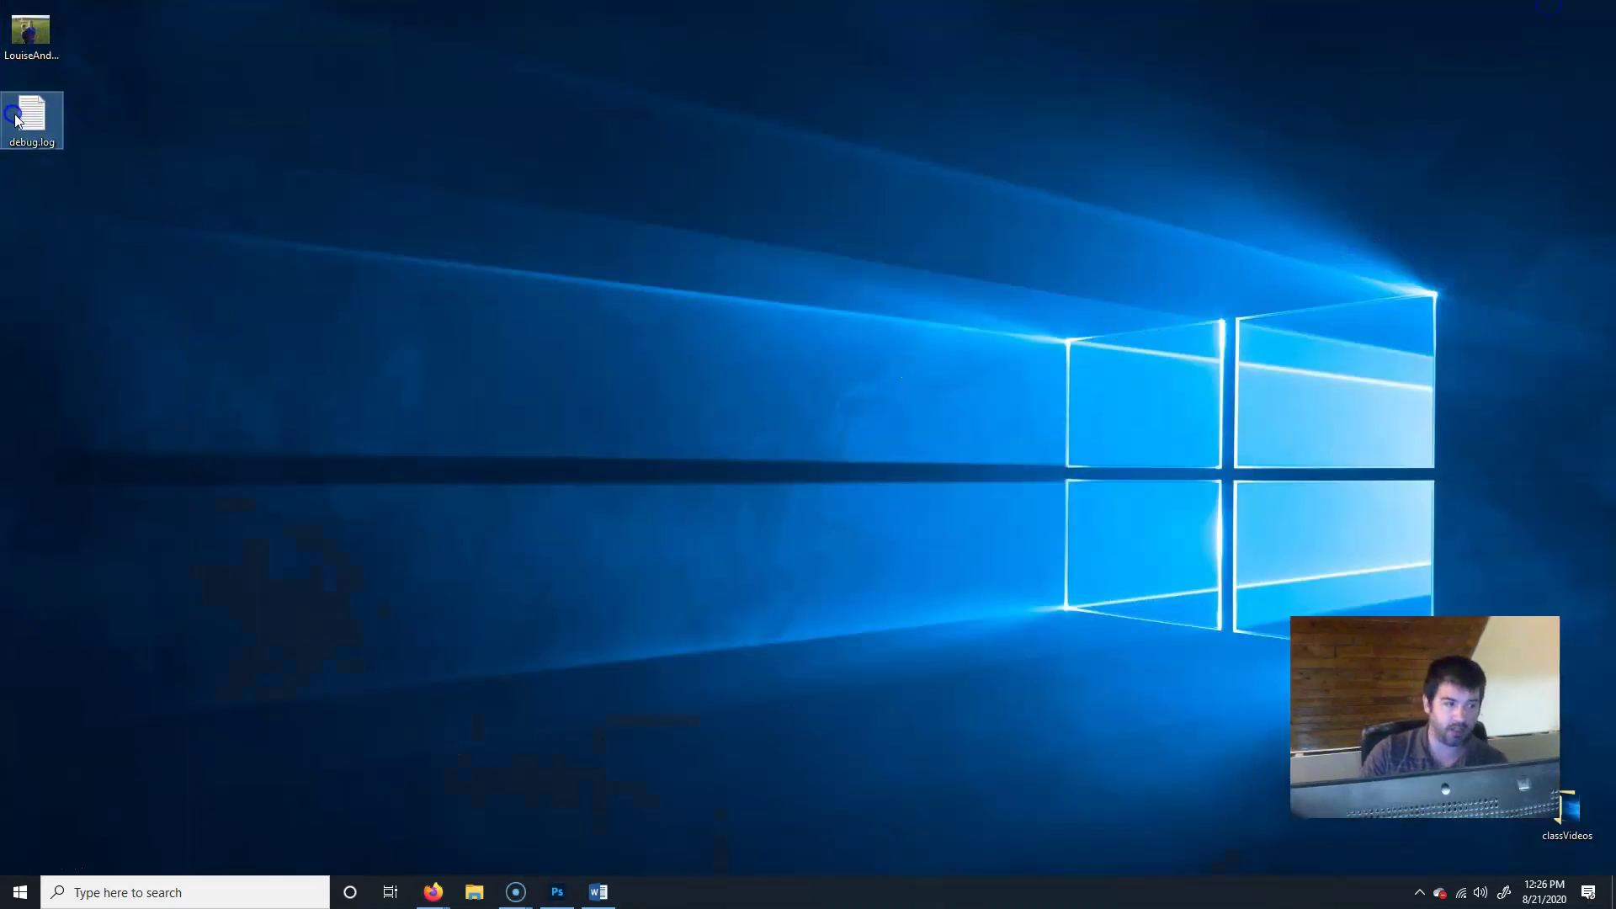
key("Delete")
left_click(843, 376)
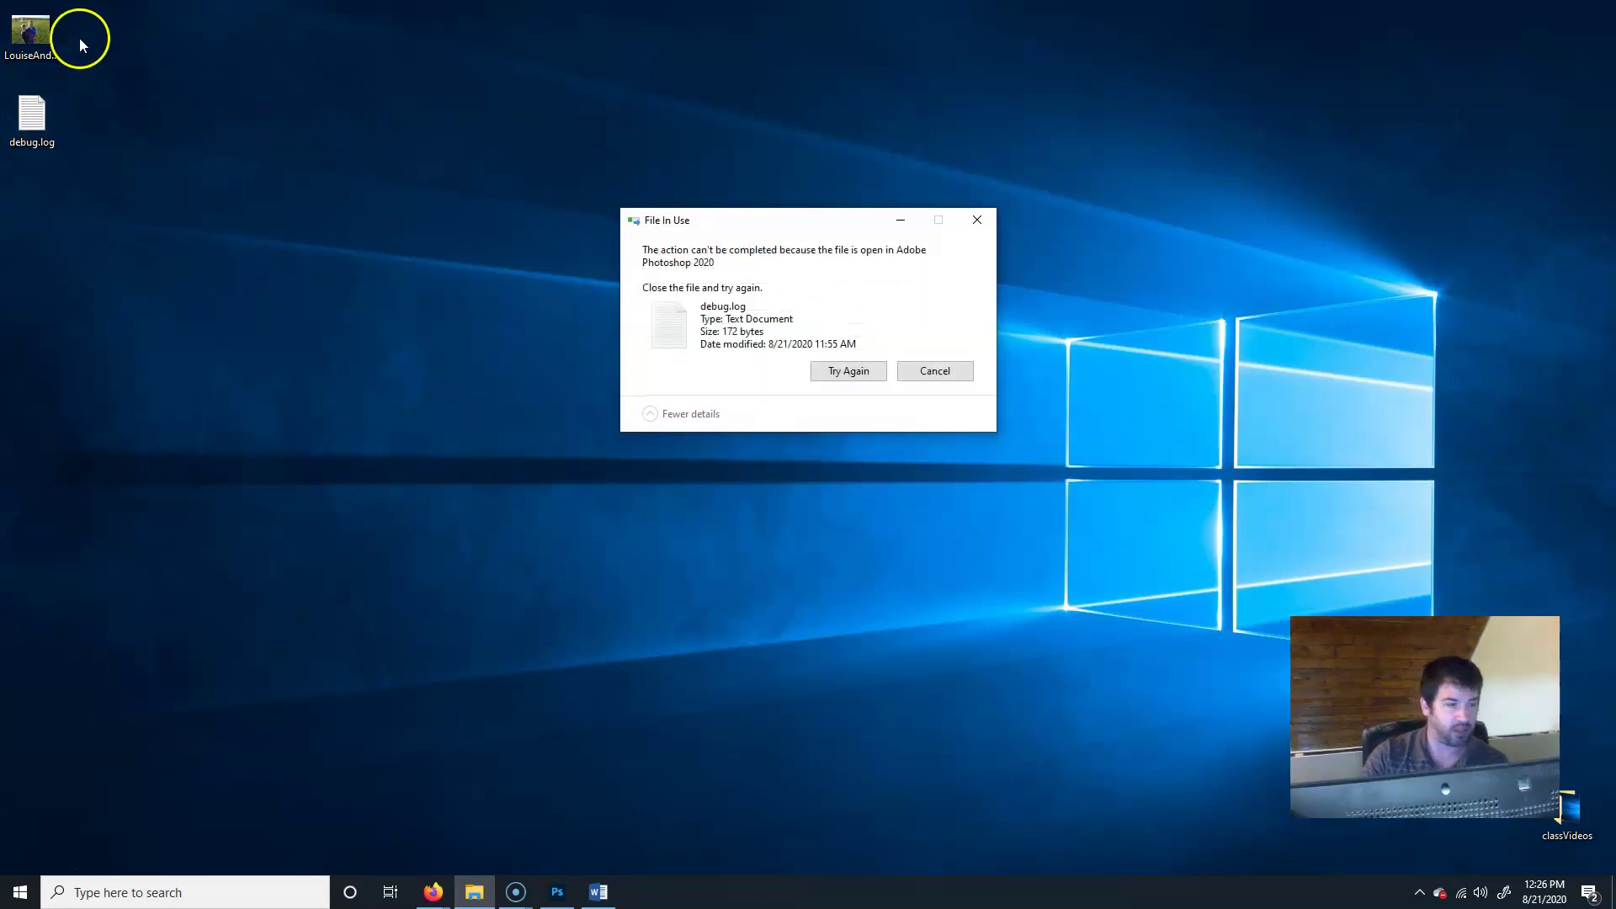
- View the soccer photo stored on the desktop, then close it and dismiss the file-in-use message
double_click(43, 35)
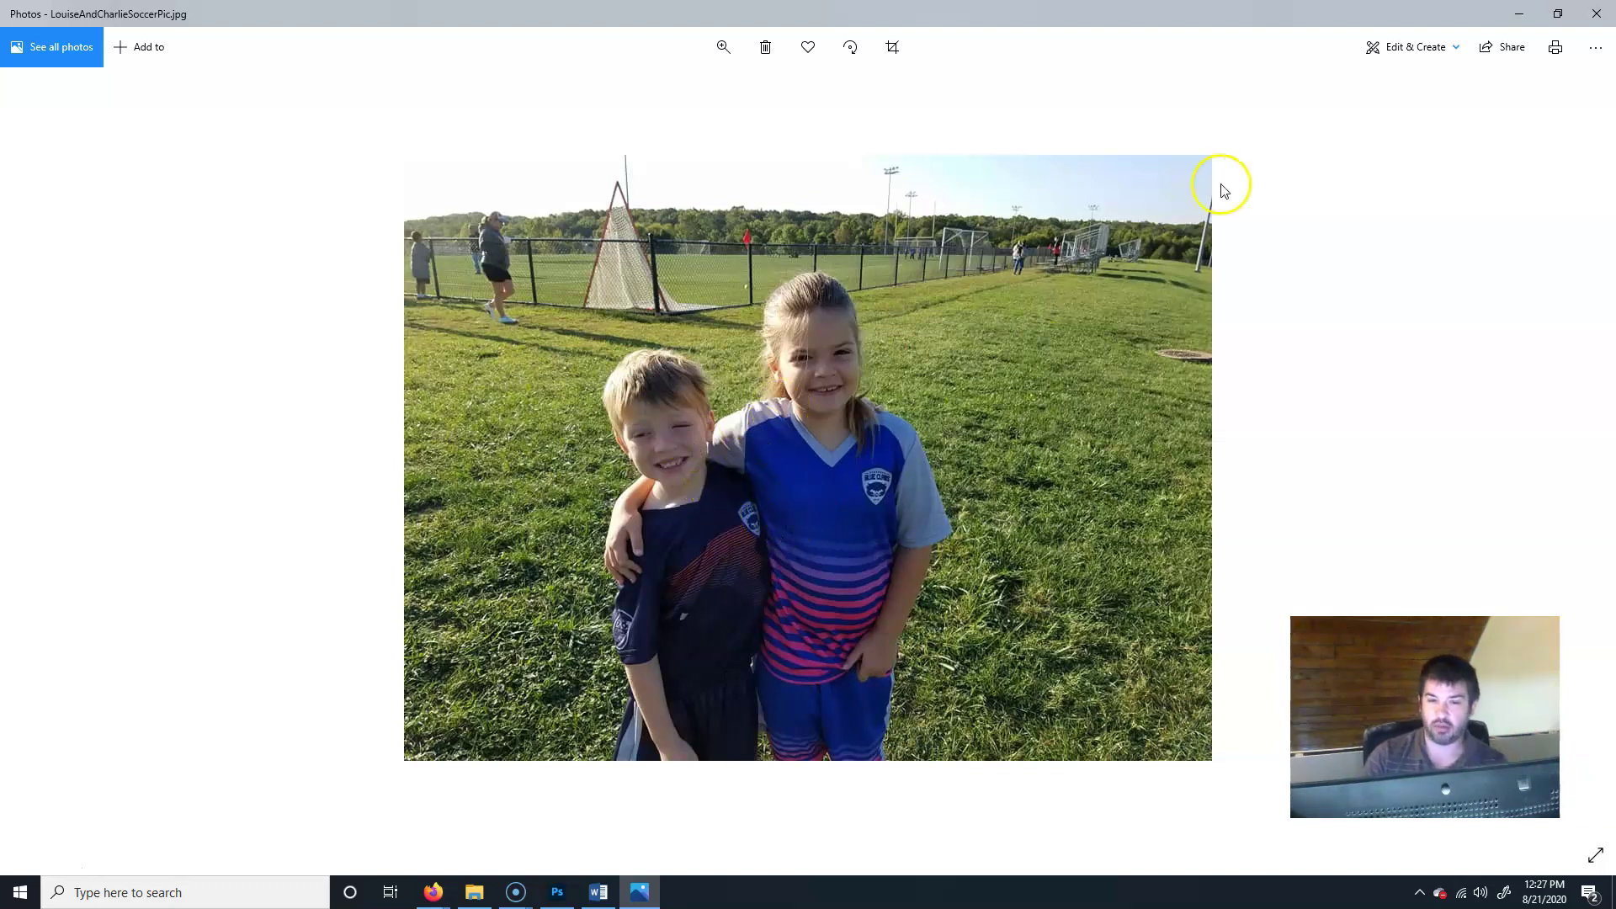
left_click(1596, 13)
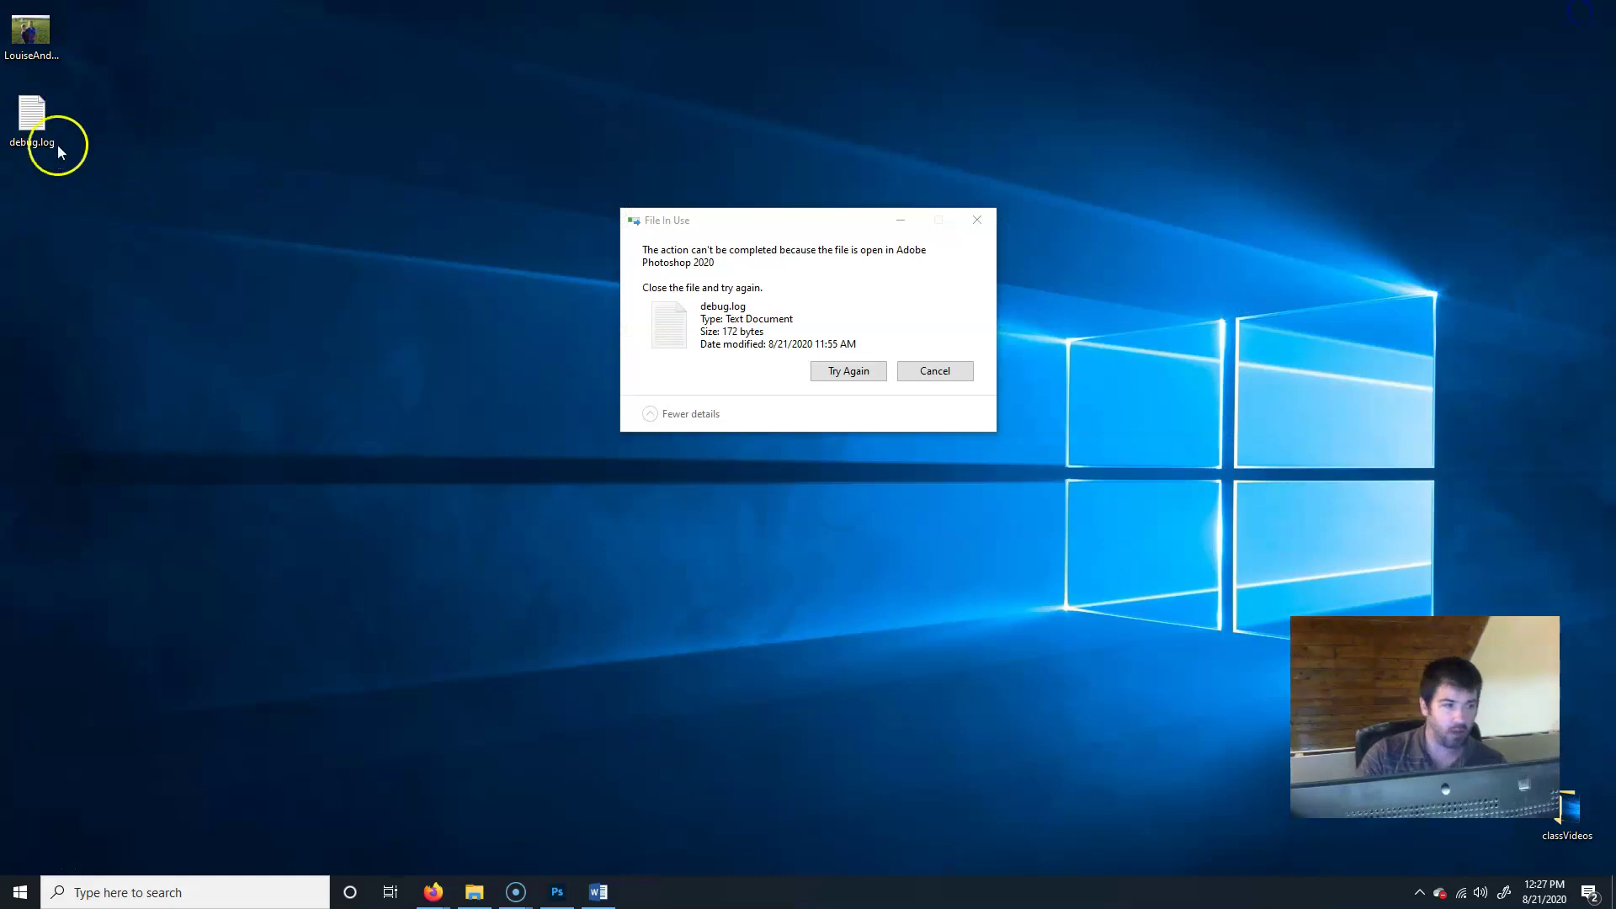
left_click(932, 371)
- Rename the soccer photo on the desktop as original
left_click(33, 60)
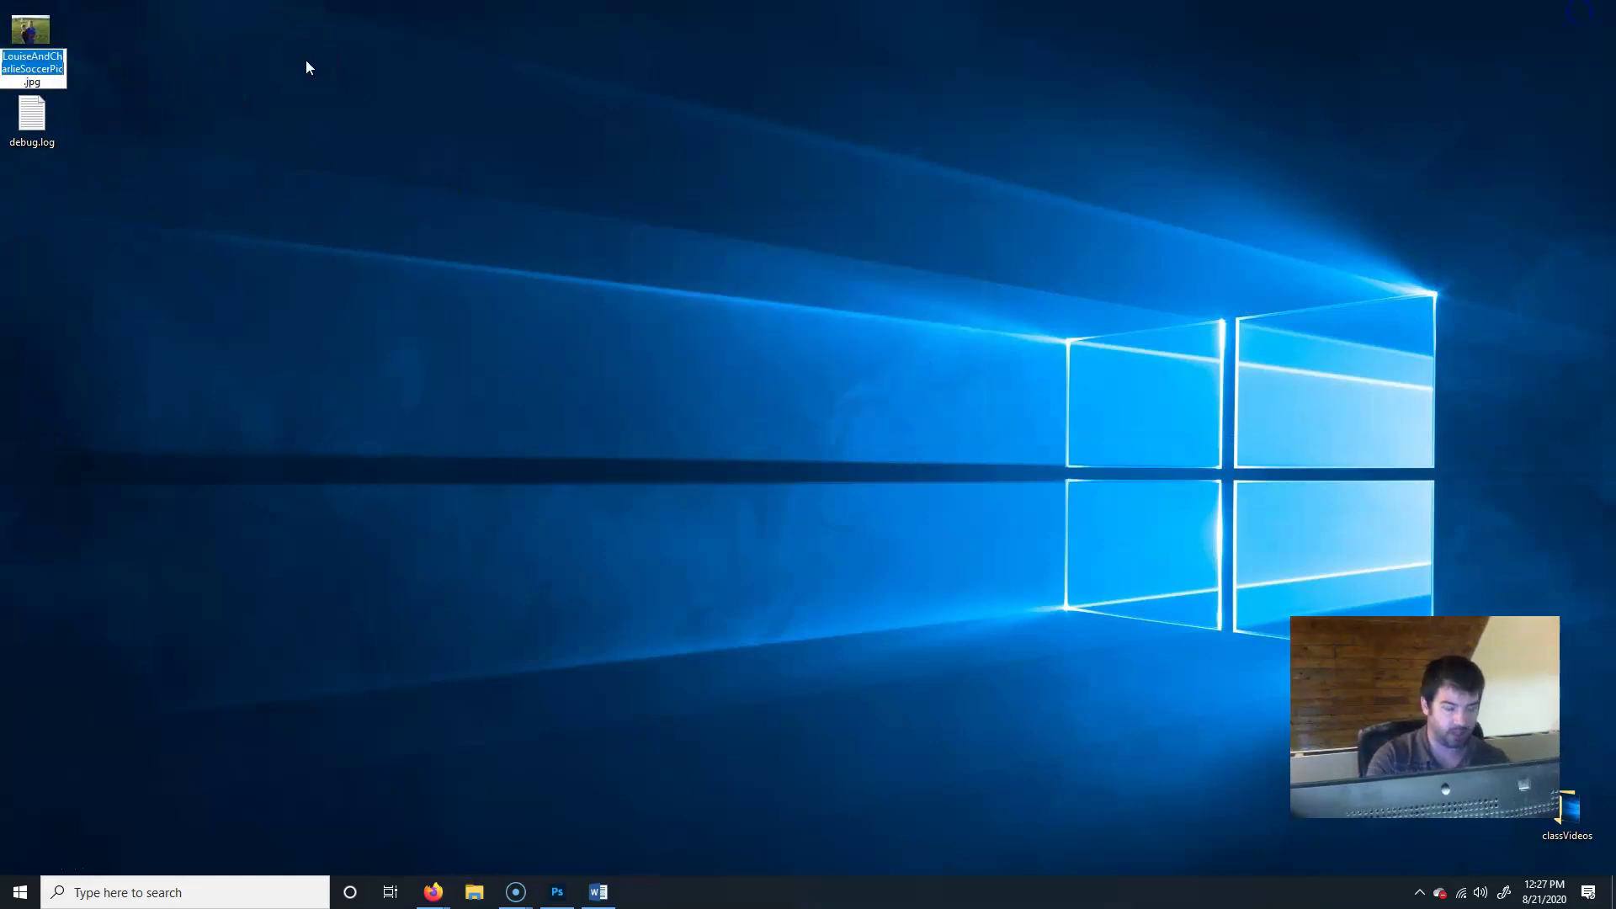
type("original")
key("Return")
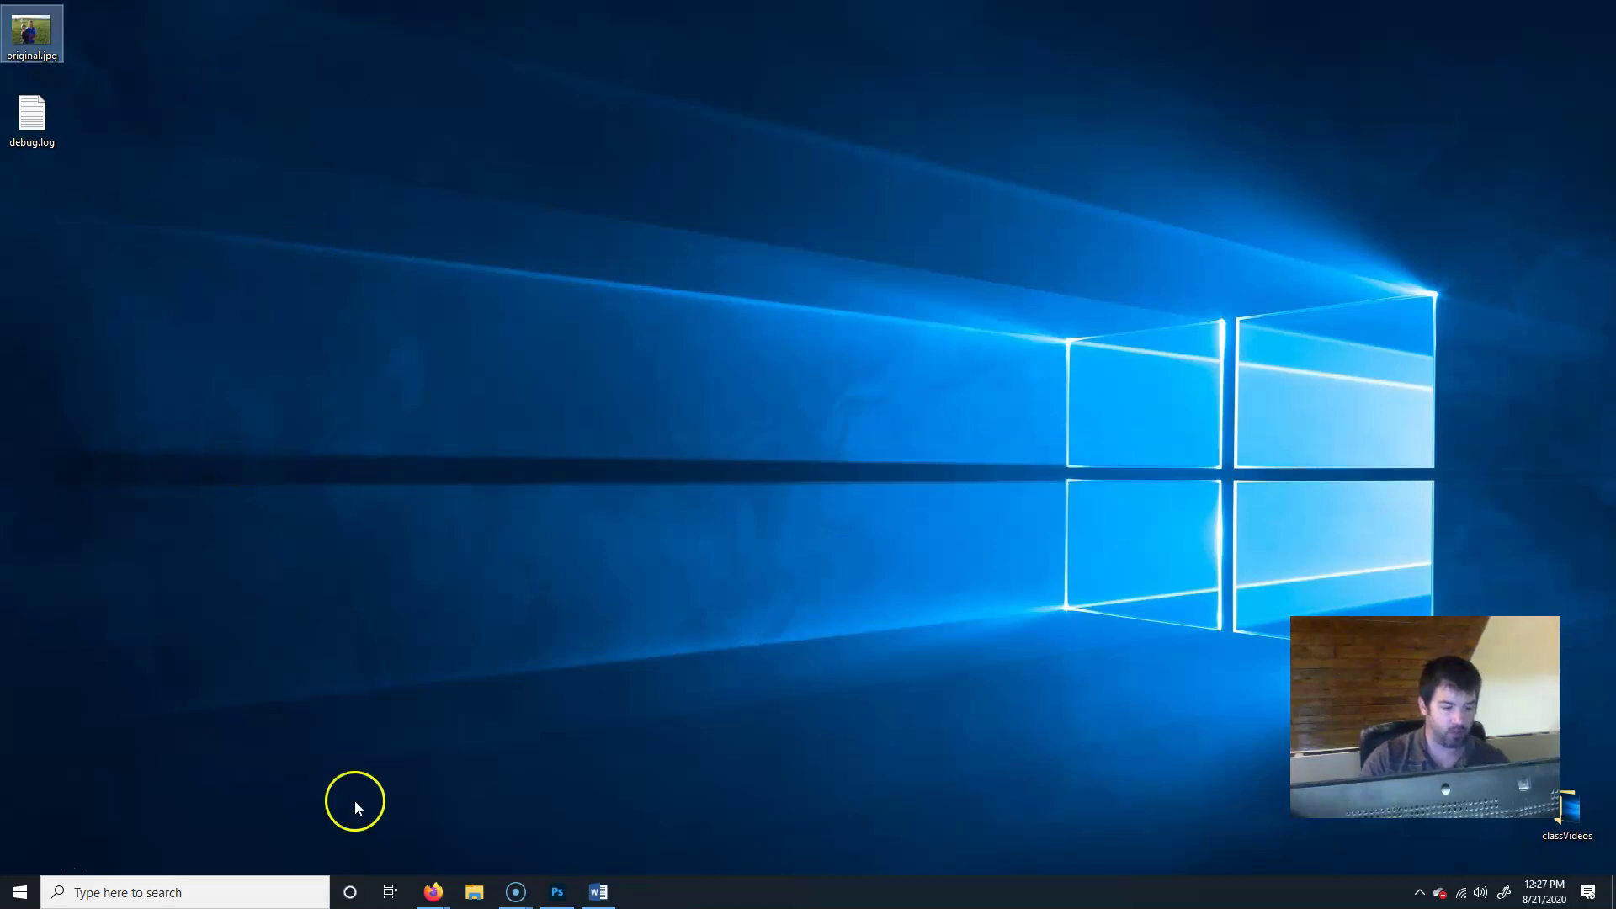
- Switch to Photoshop and open original.jpg from the Desktop folder
left_click(557, 891)
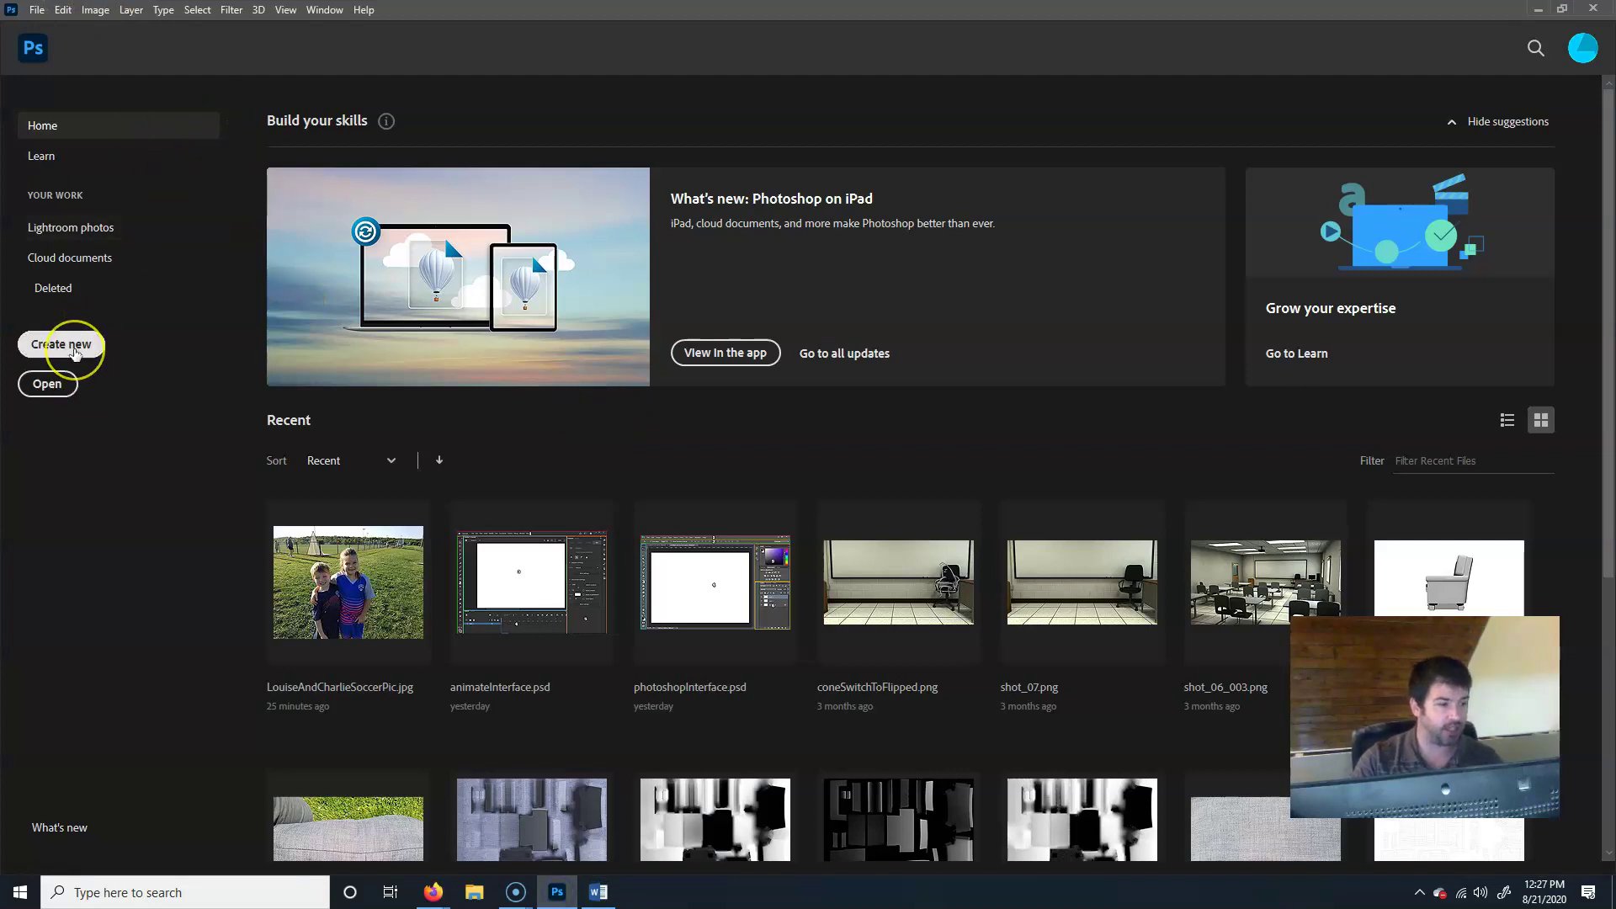
left_click(53, 394)
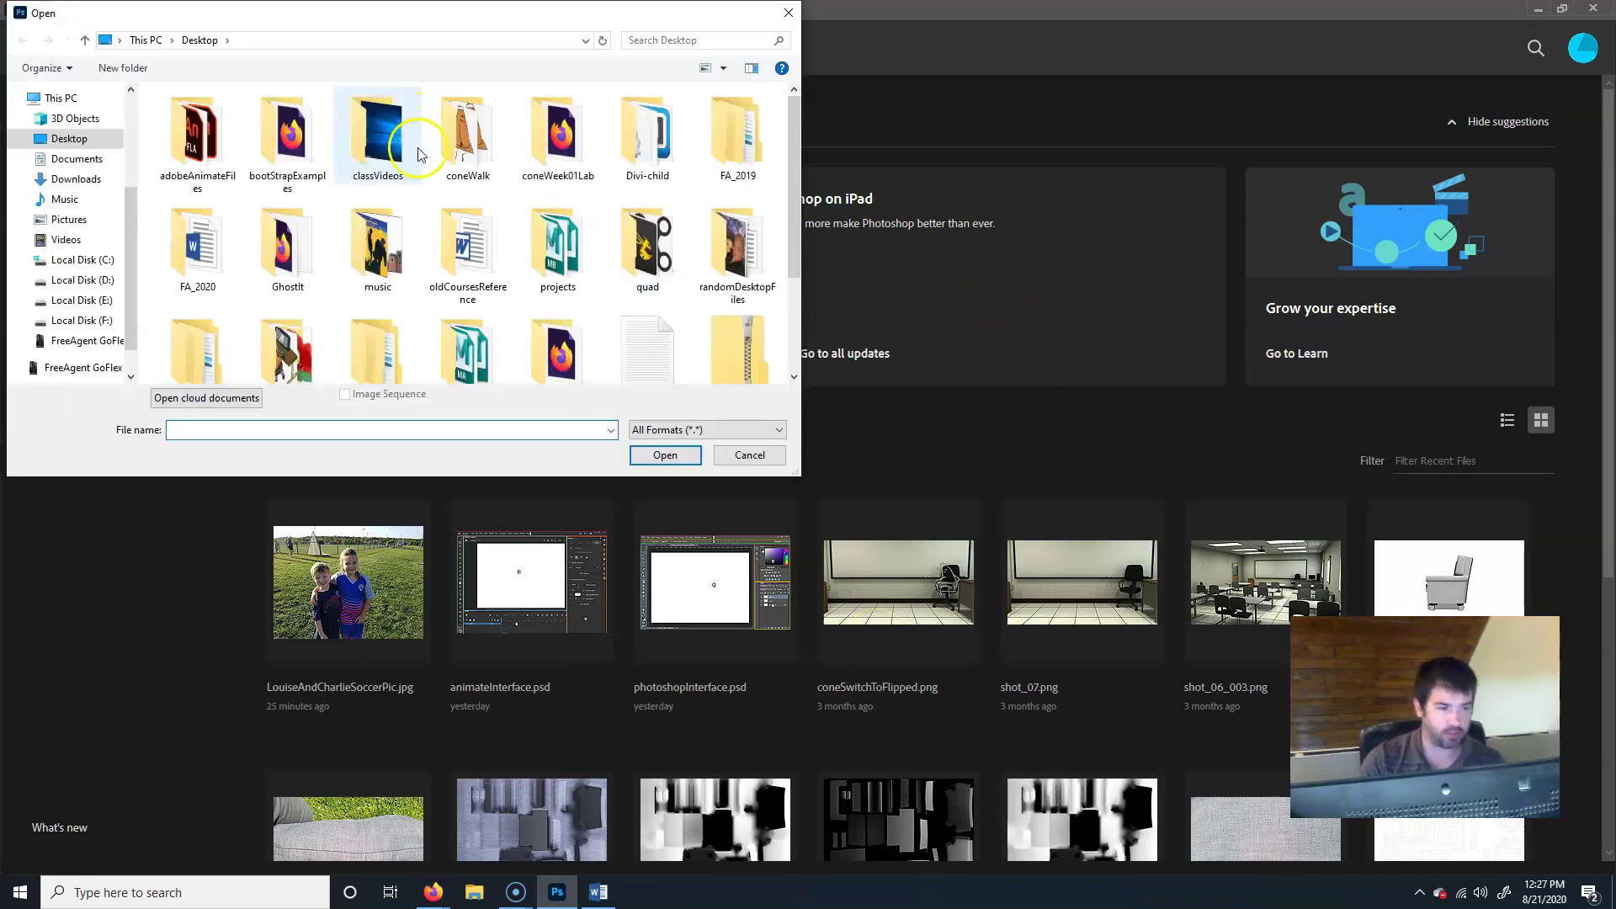
scroll(610, 253, "down", 2)
left_click(229, 335)
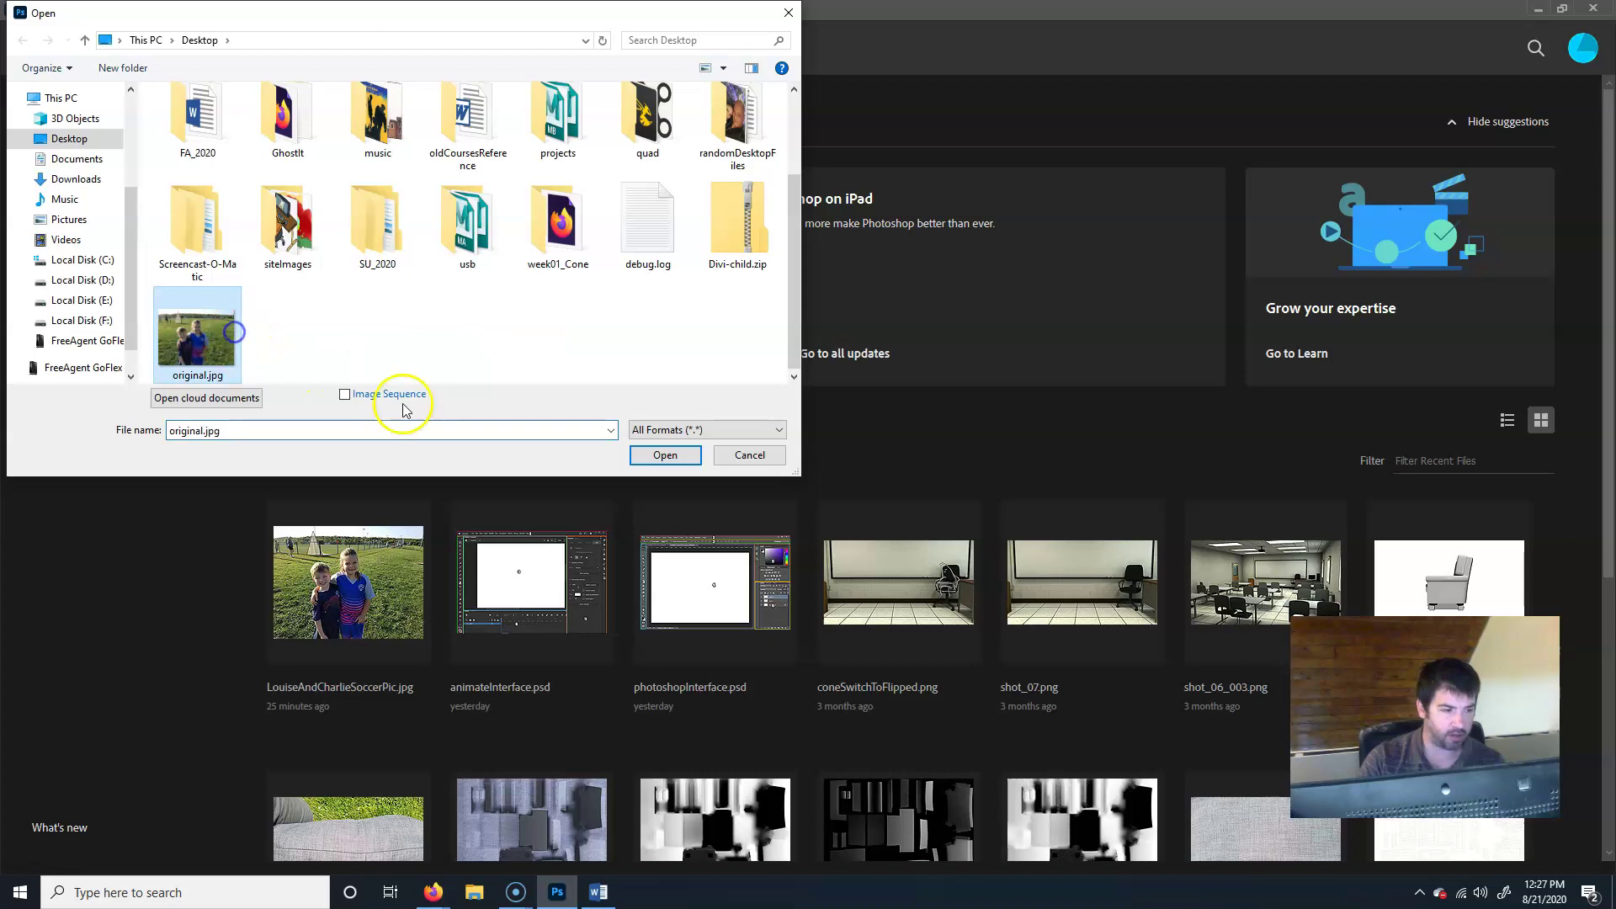
left_click(665, 454)
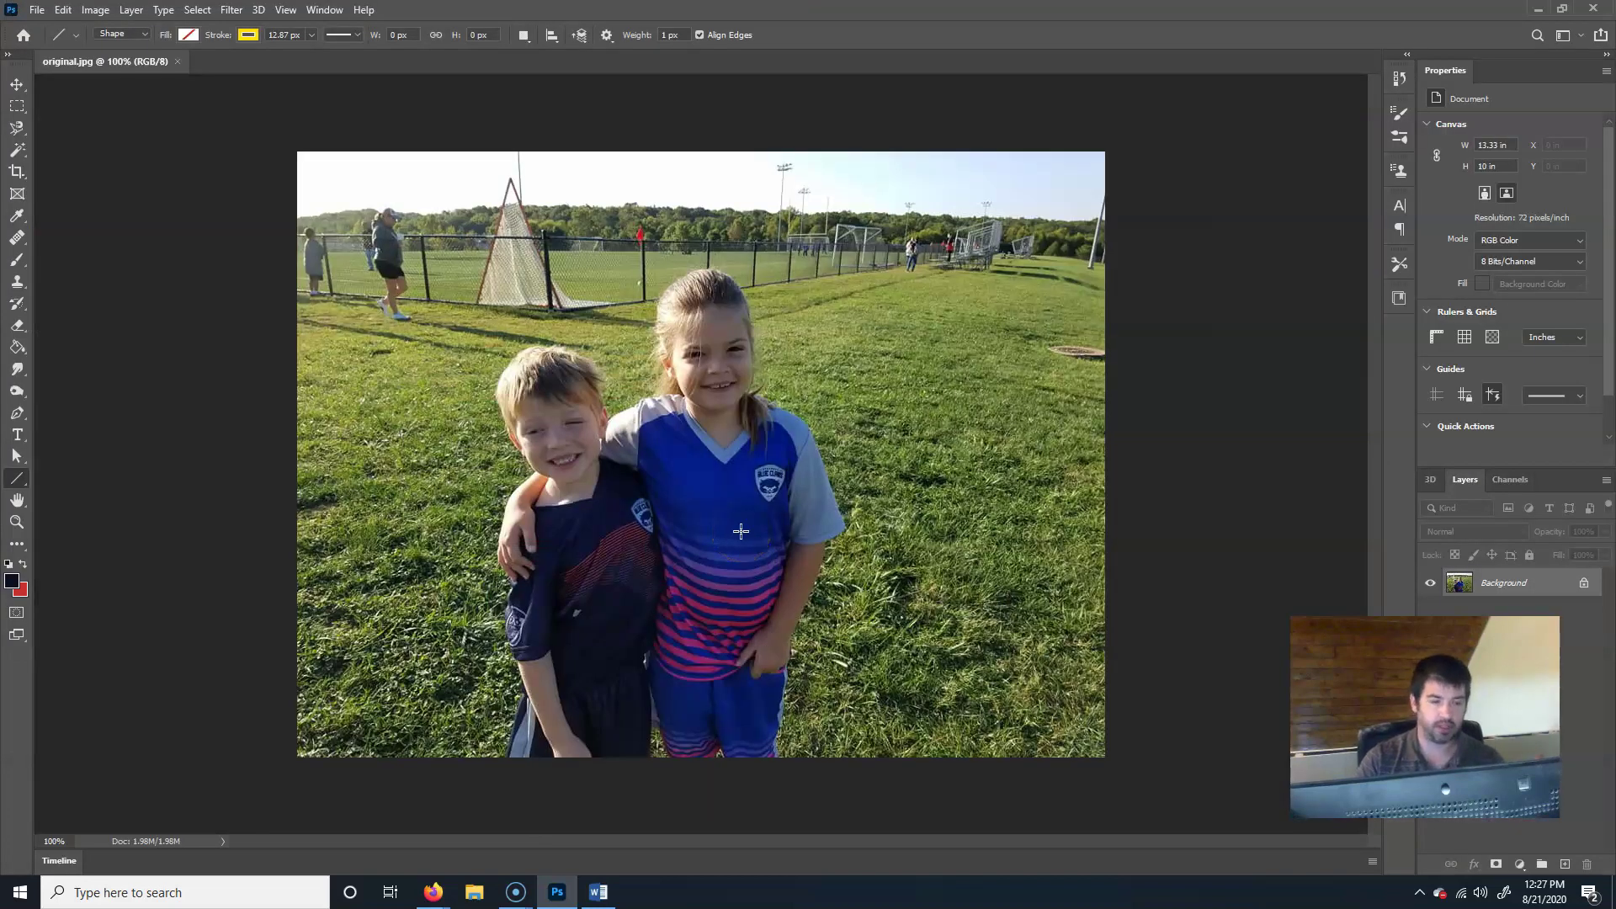
- Enlarge the layer list by shrinking the properties area above it
left_click(702, 511)
left_click(705, 518)
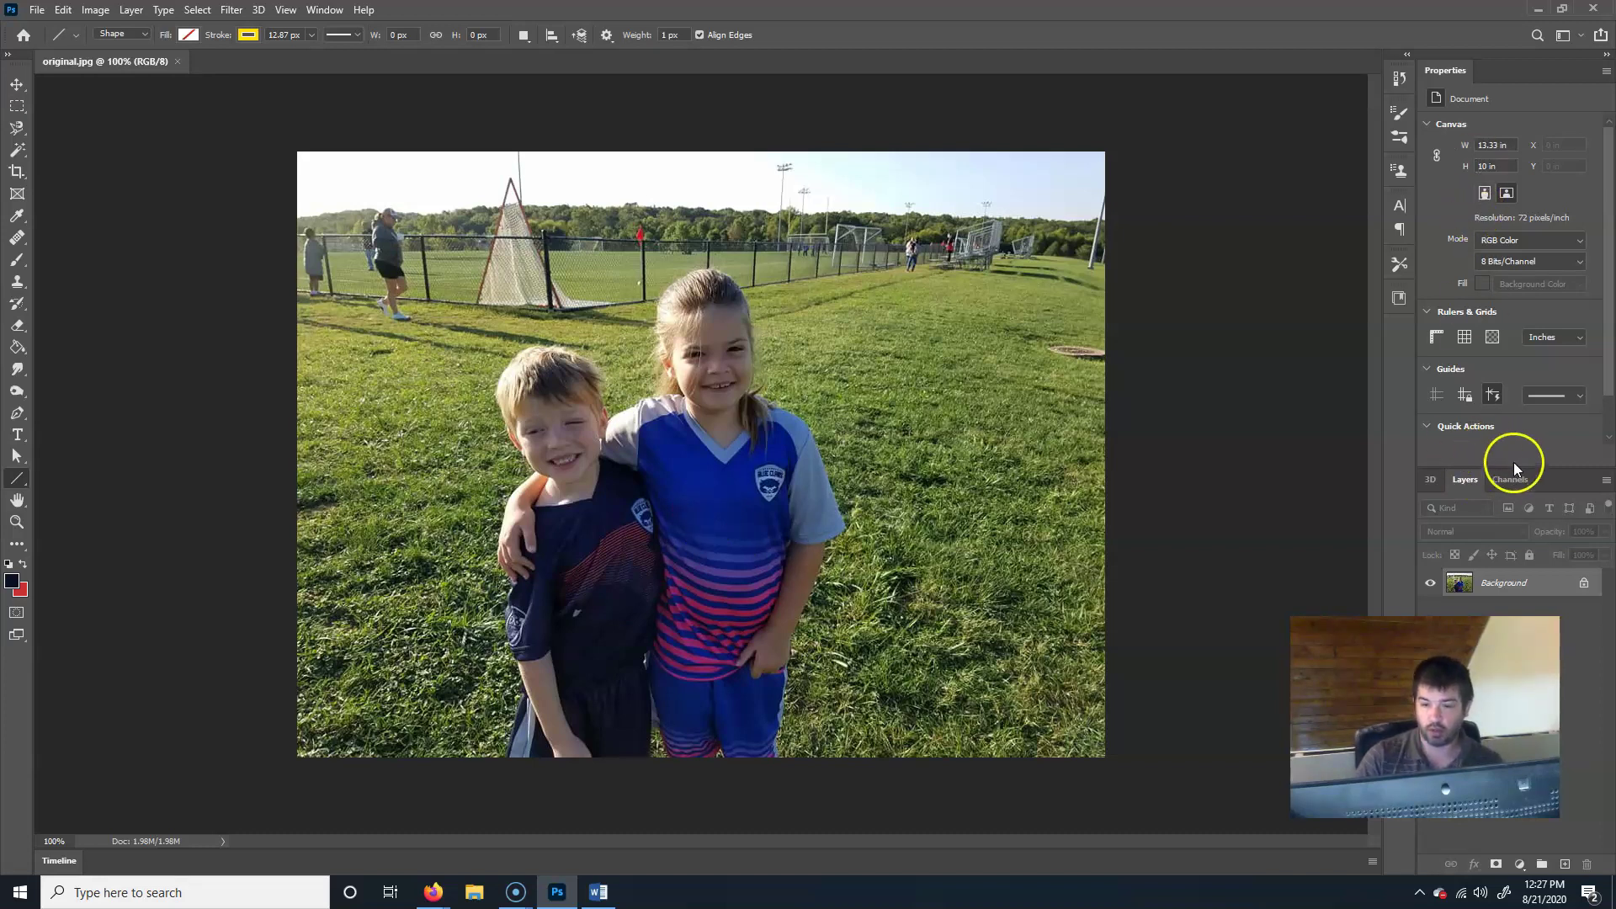
left_click_drag(1520, 465, 1516, 347)
left_click(1510, 559)
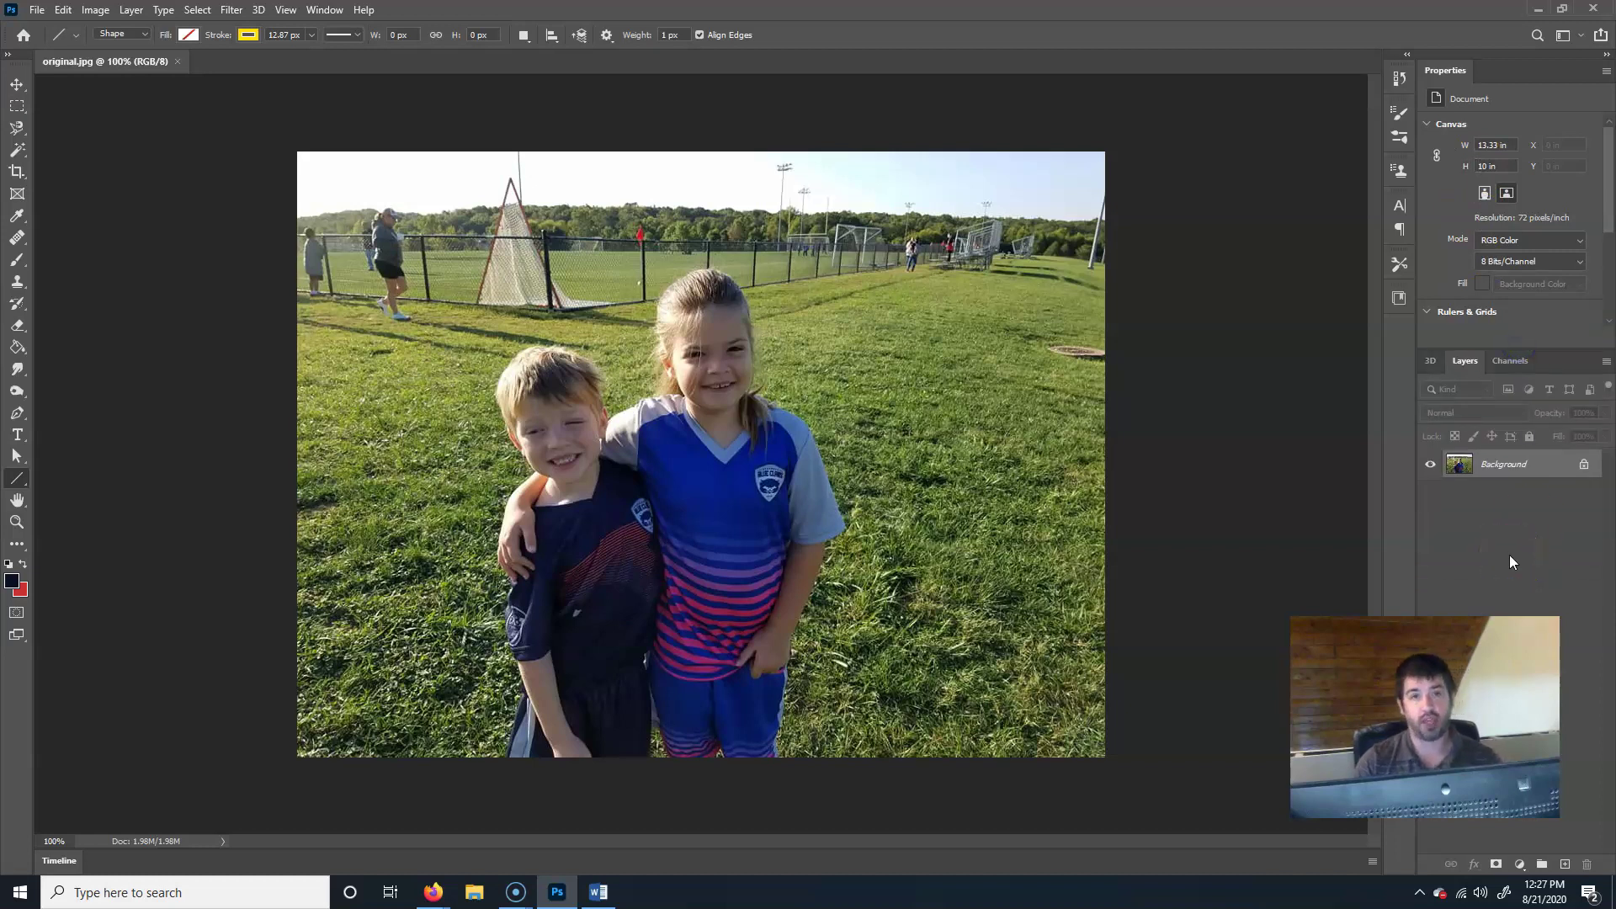
- Duplicate the Background layer within the same document under the name "enhanced"
double_click(1506, 465)
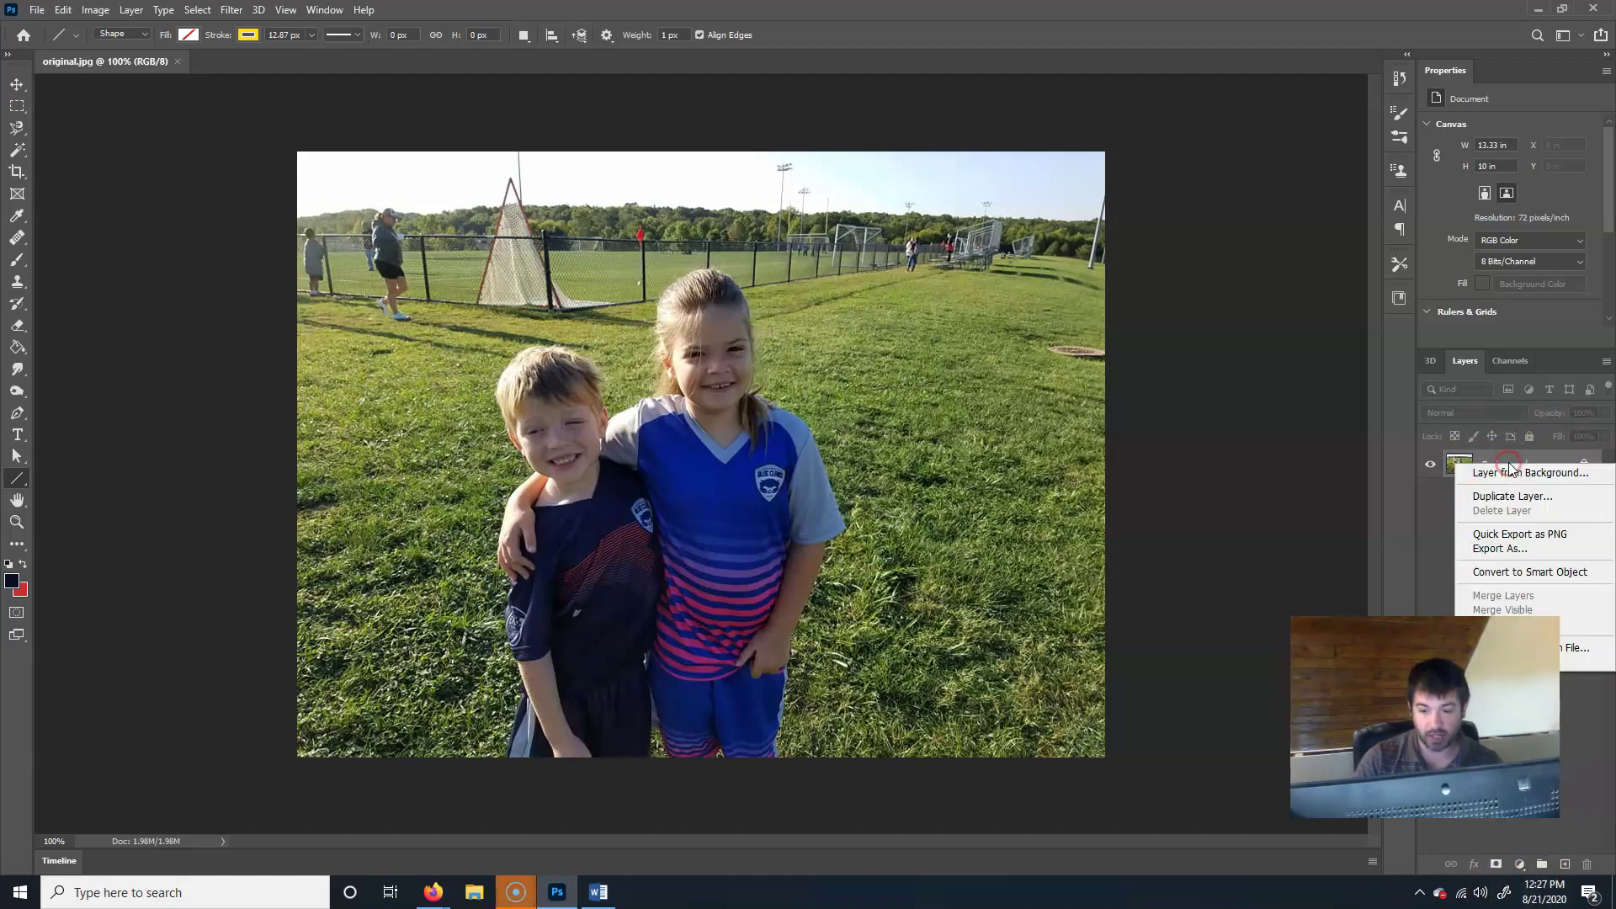
left_click(1511, 493)
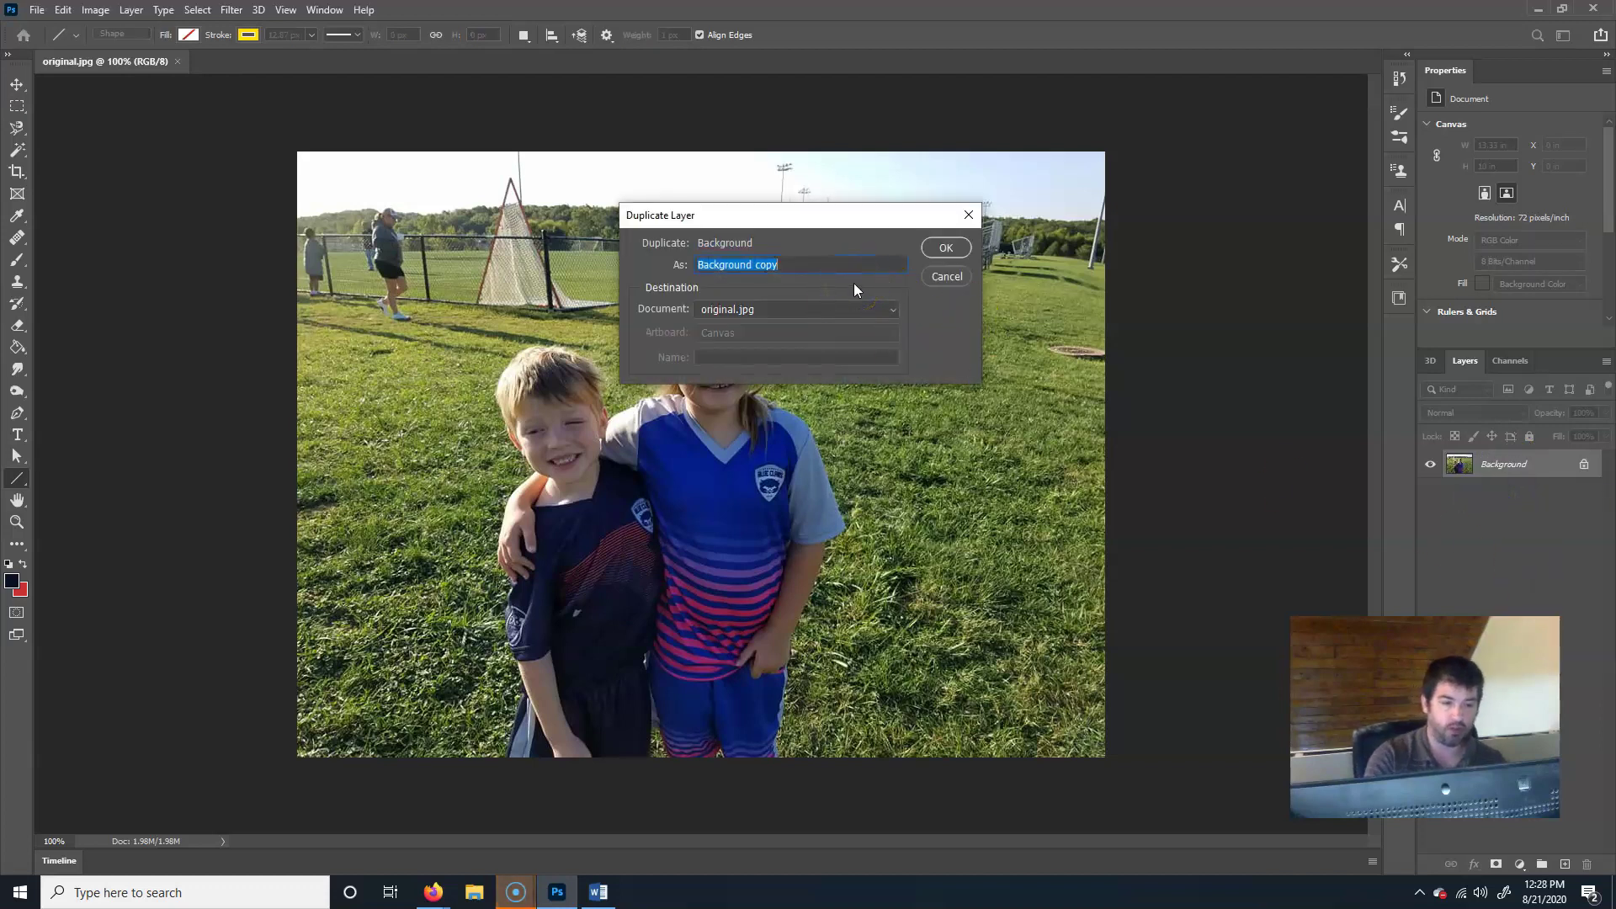
type("enhand")
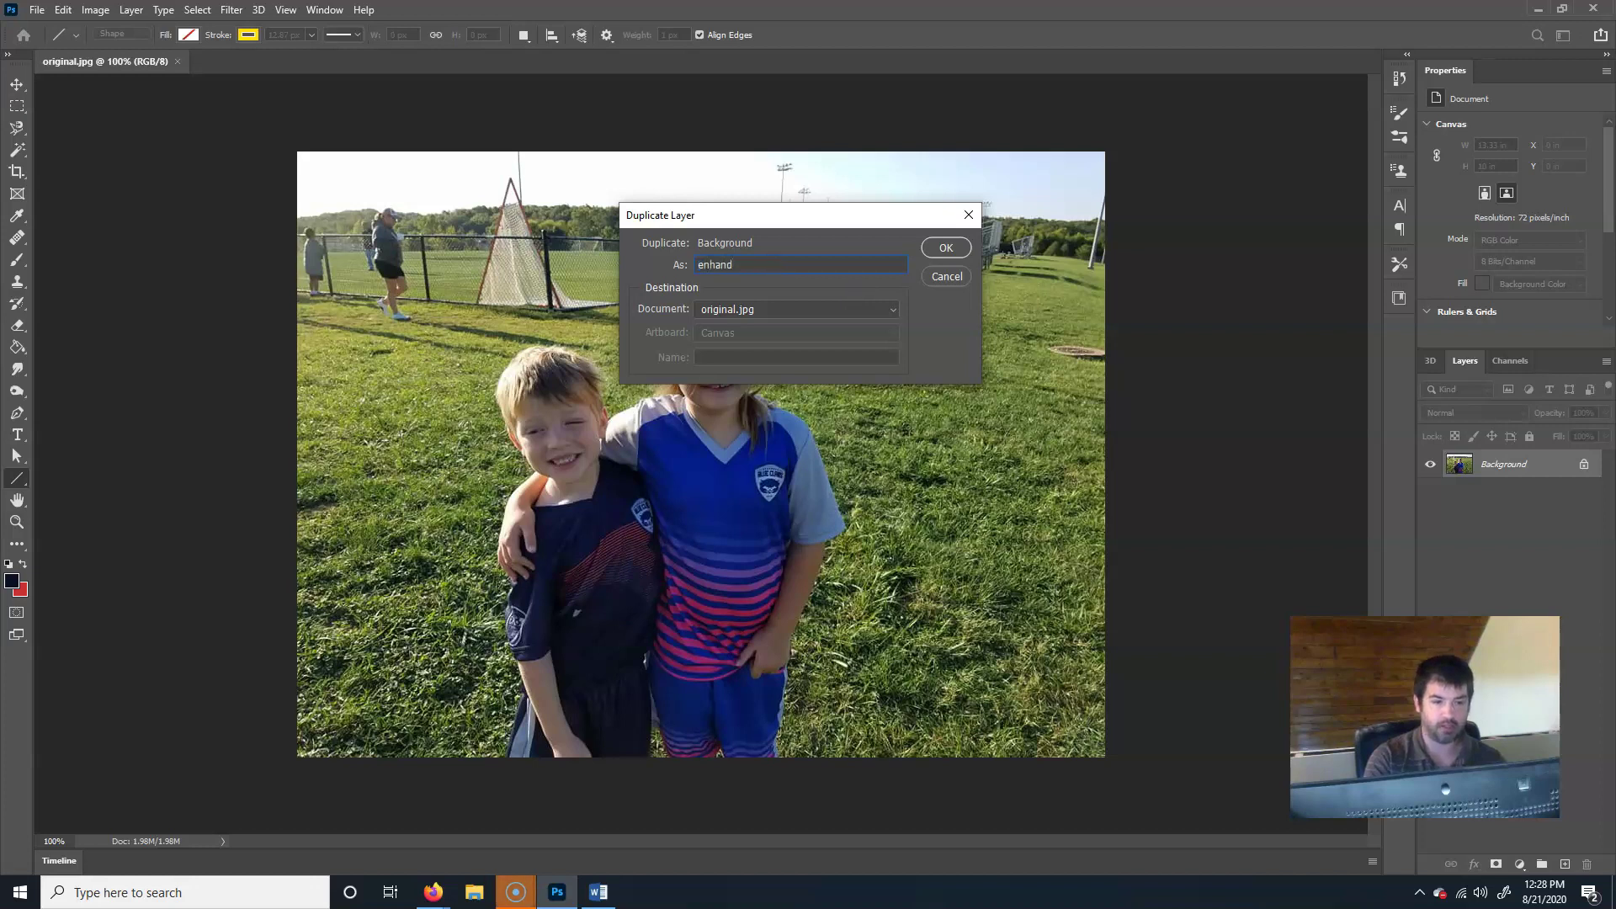
type("ce")
key("Return")
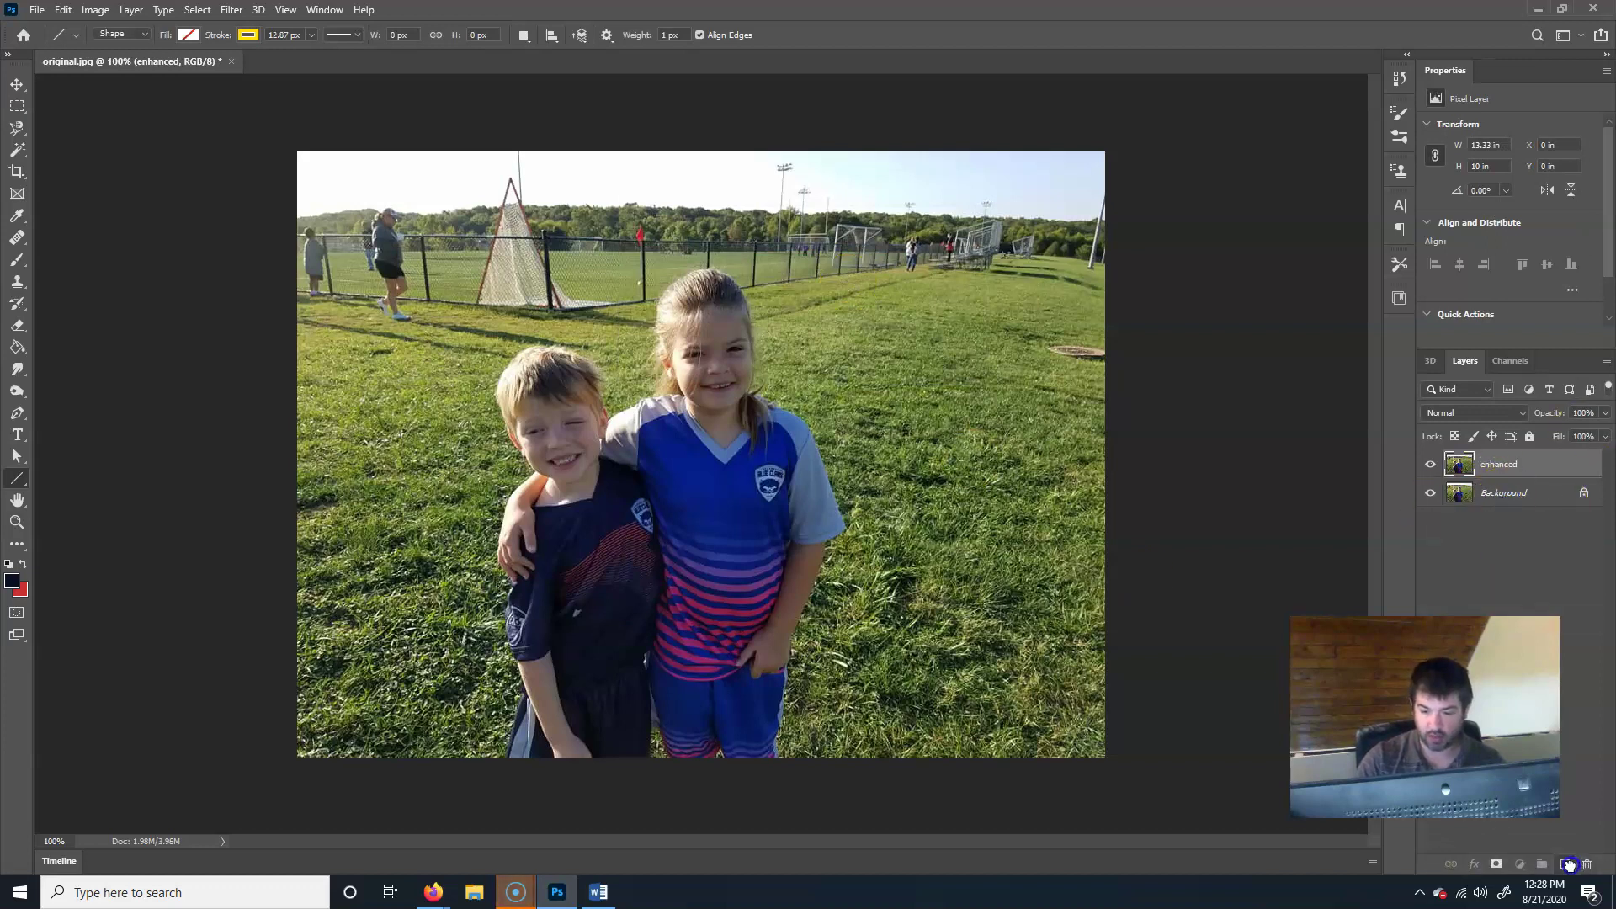
- Make another copy of the Background layer and delete that copy
left_click_drag(1569, 864, 1568, 865)
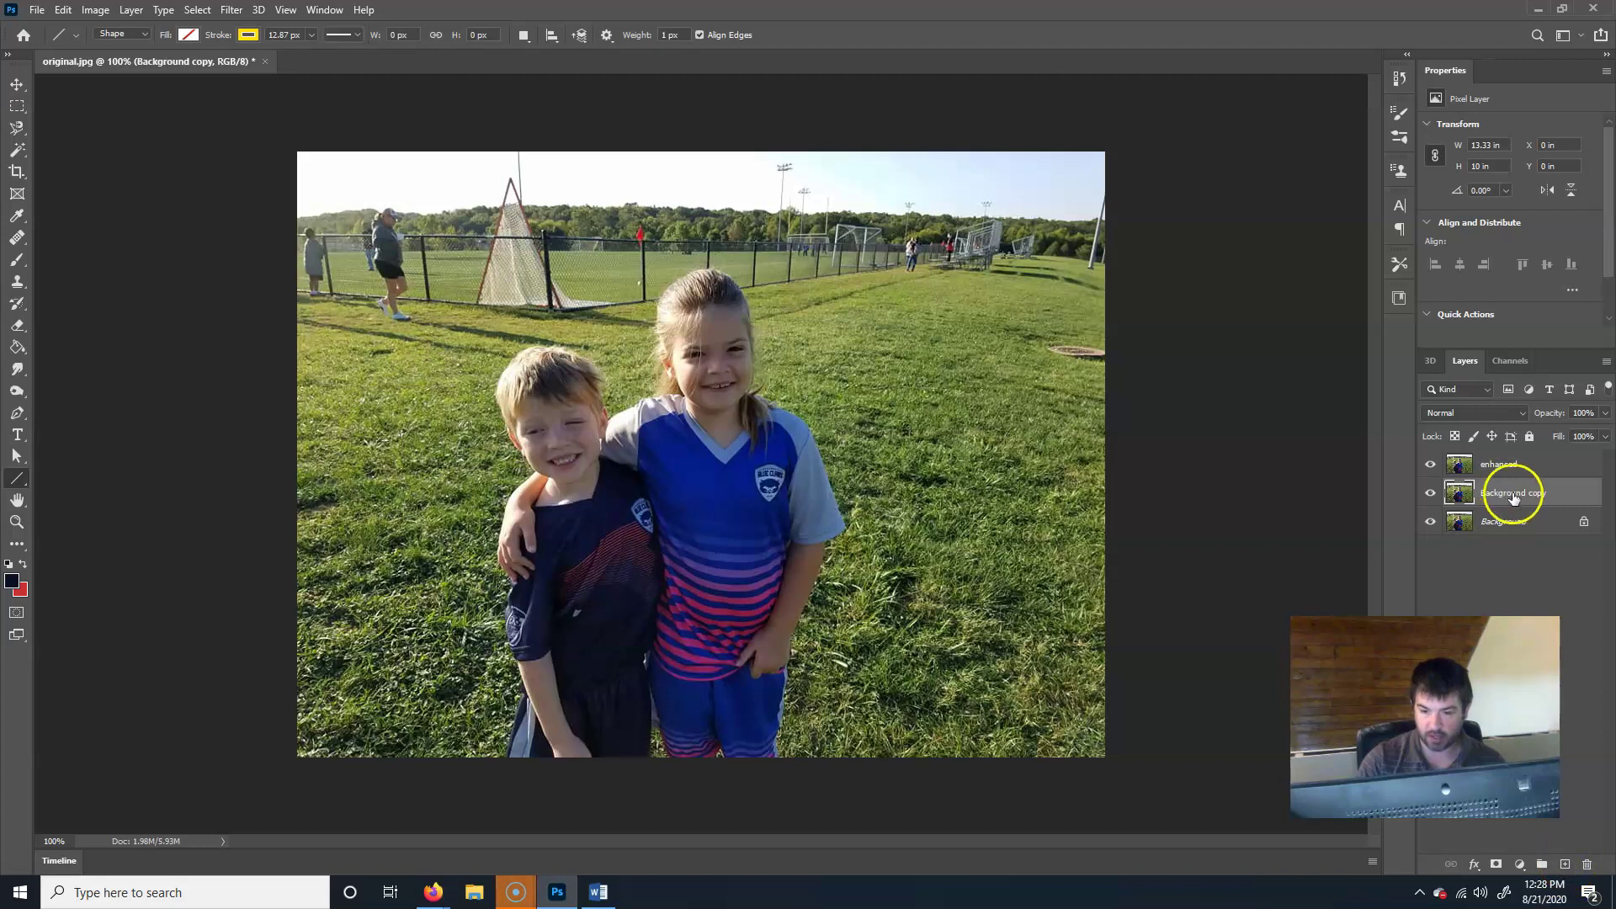
key("Delete")
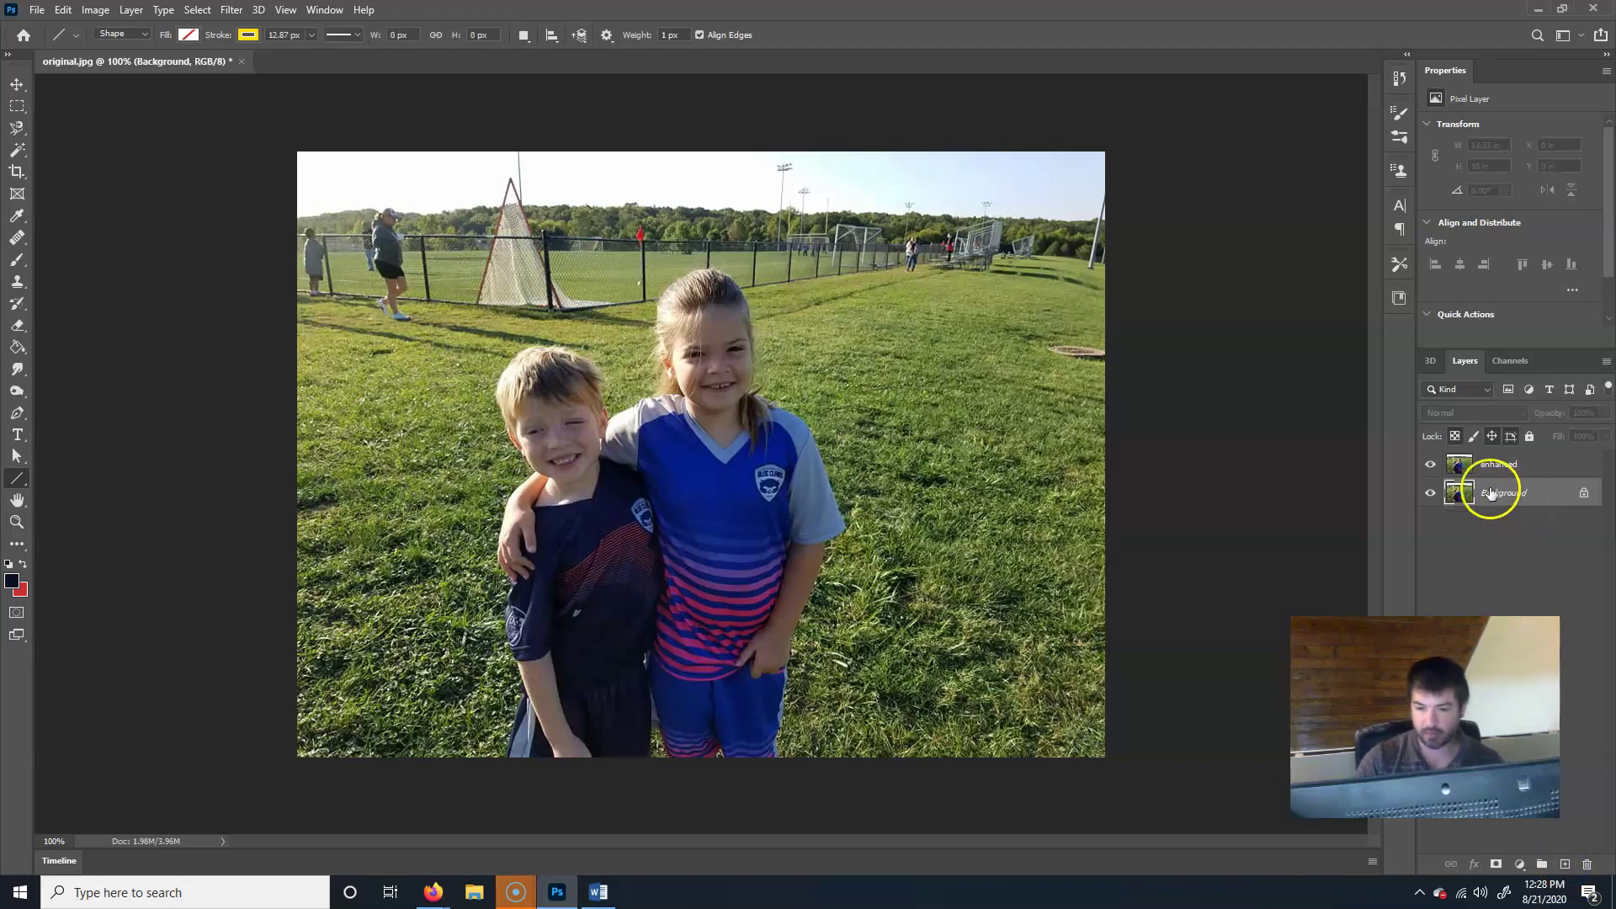
- Convert the Background into a regular layer named "original"
left_click(1512, 499)
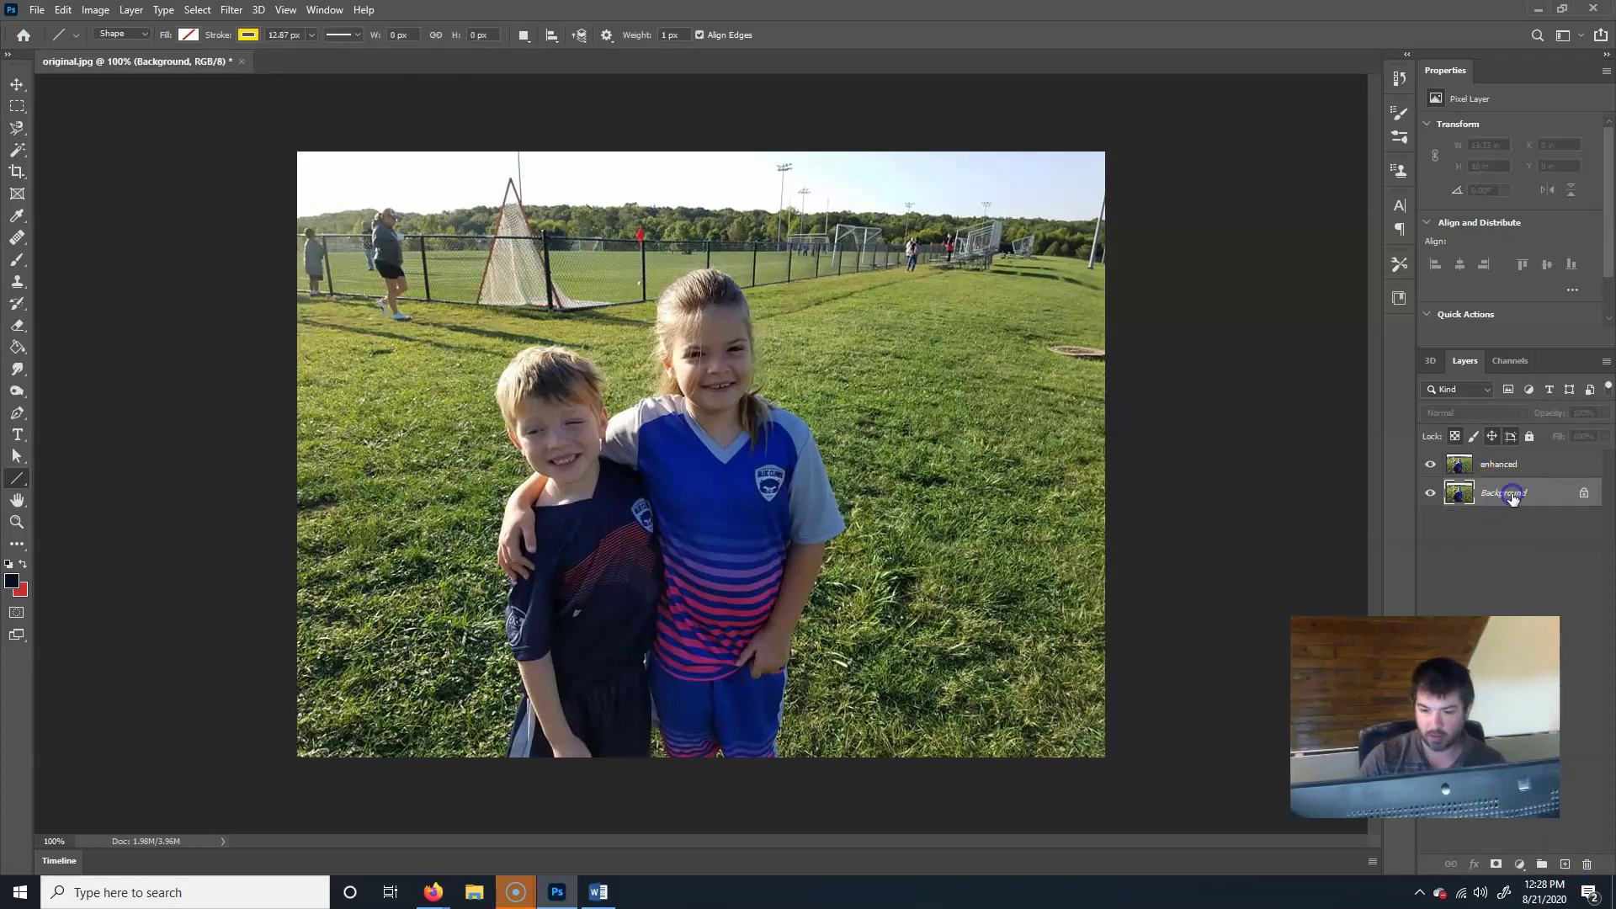
double_click(1512, 498)
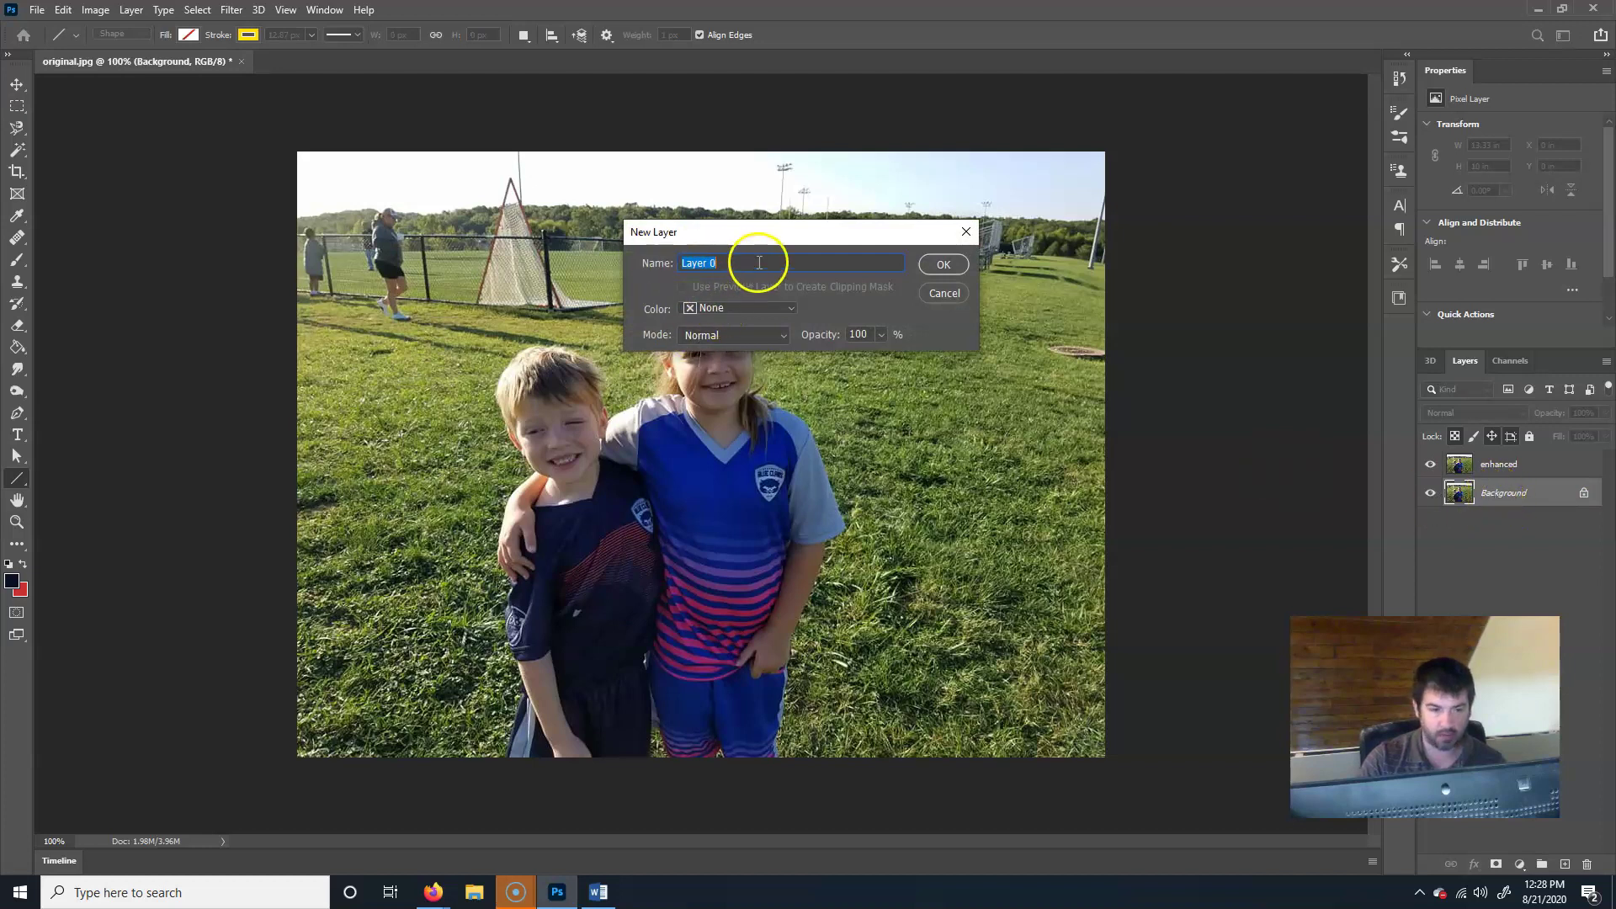
type("original")
key("Return")
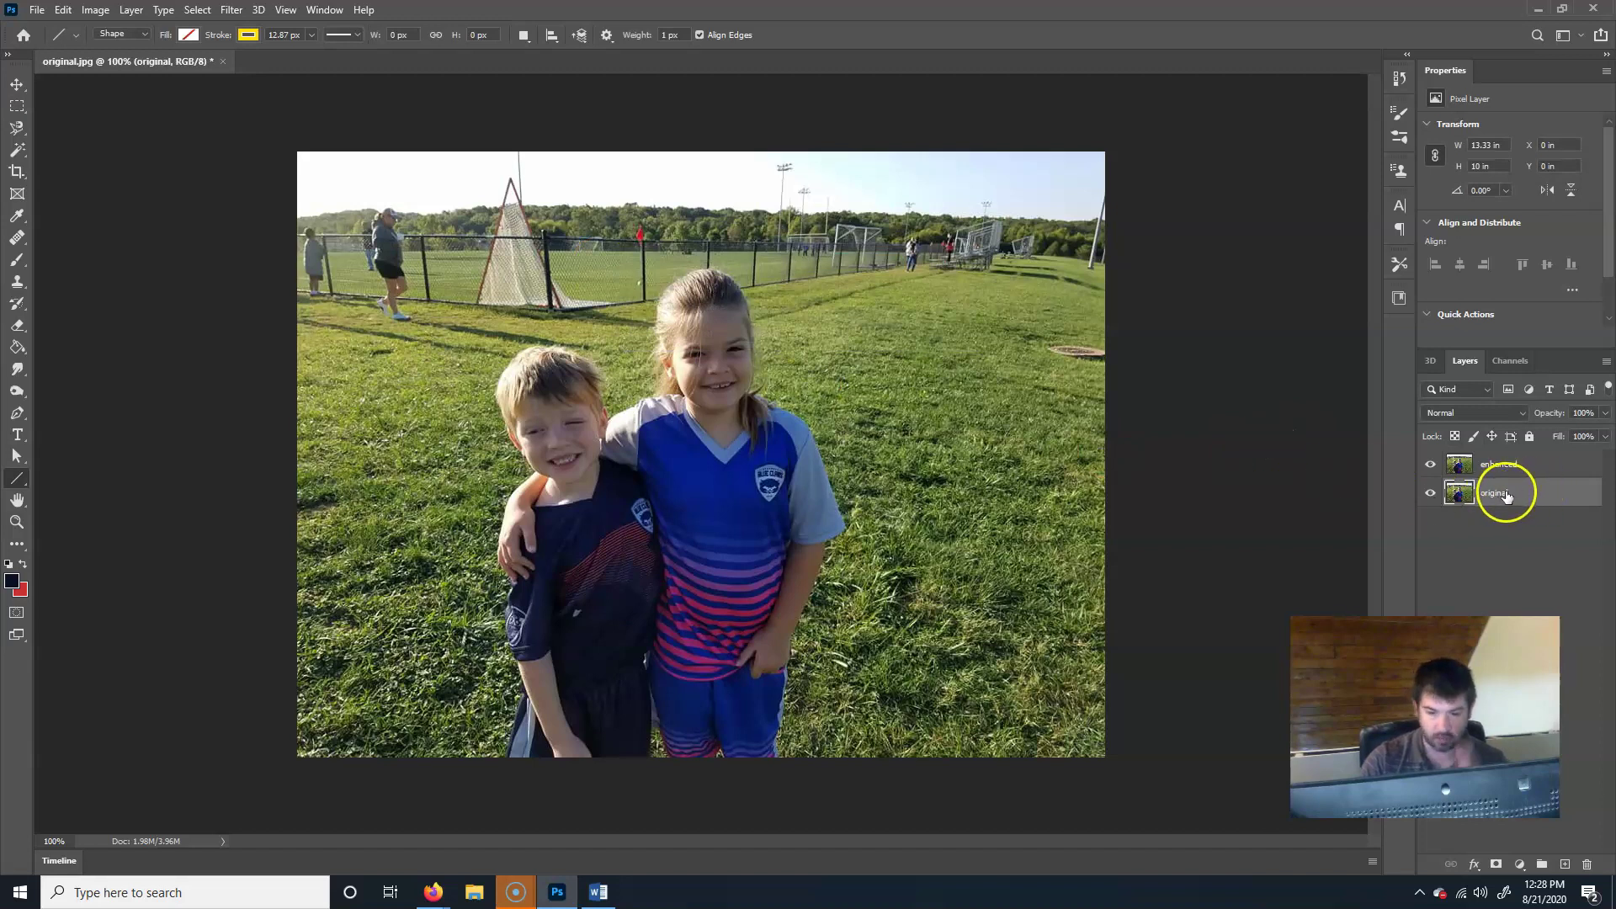
- Lock the "original" layer completely and hide it
left_click(1530, 438)
left_click(1516, 464)
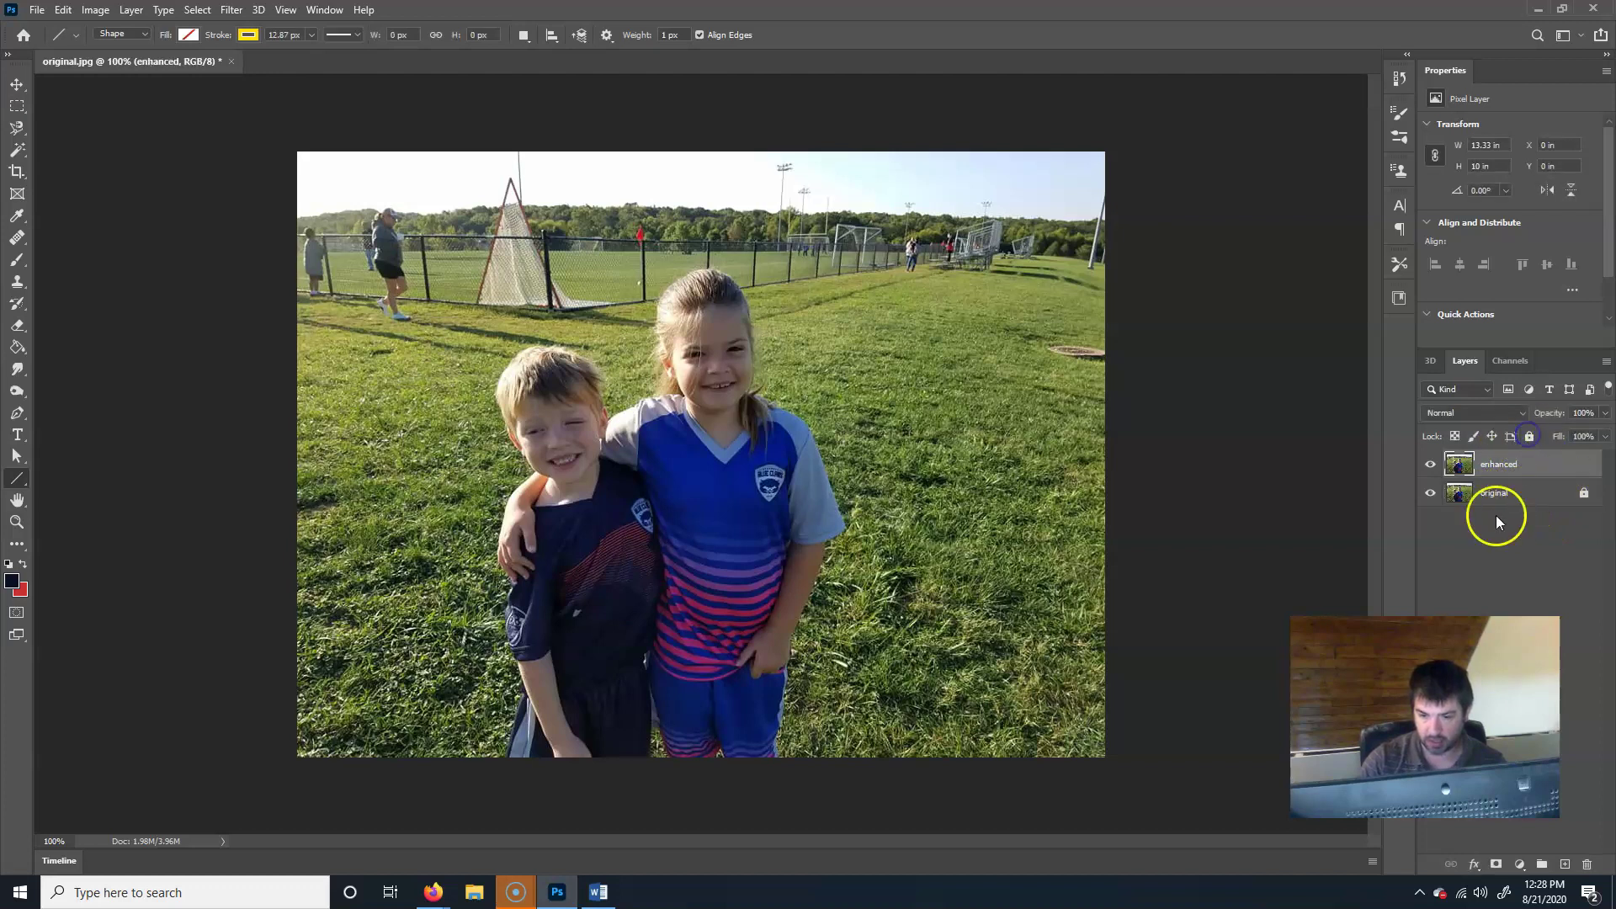
left_click(1503, 496)
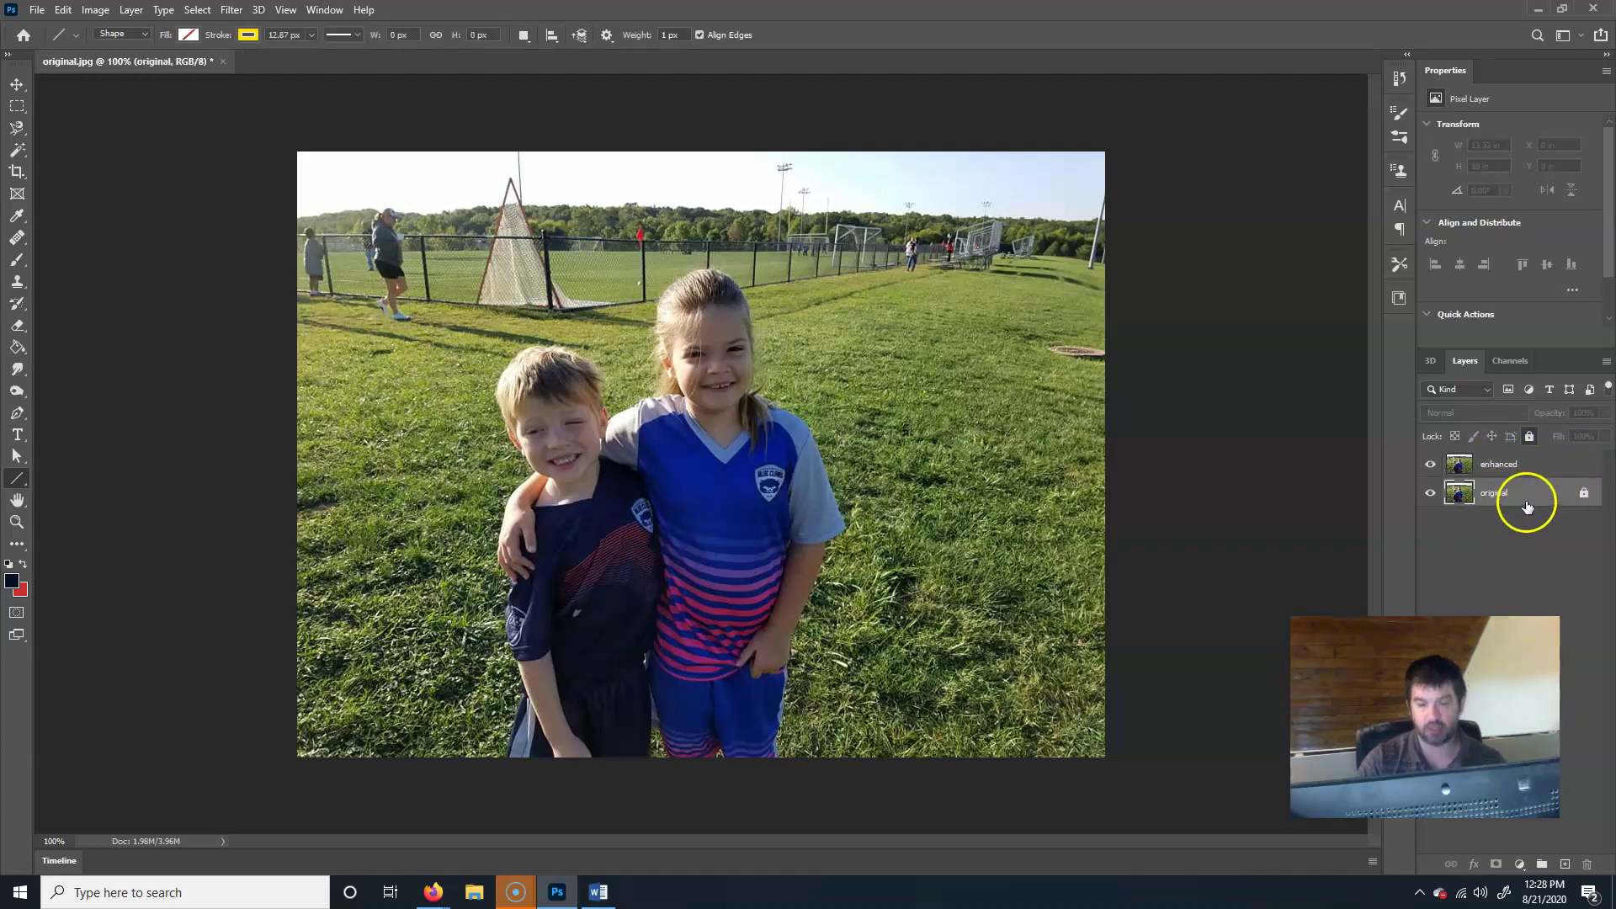
left_click(1430, 493)
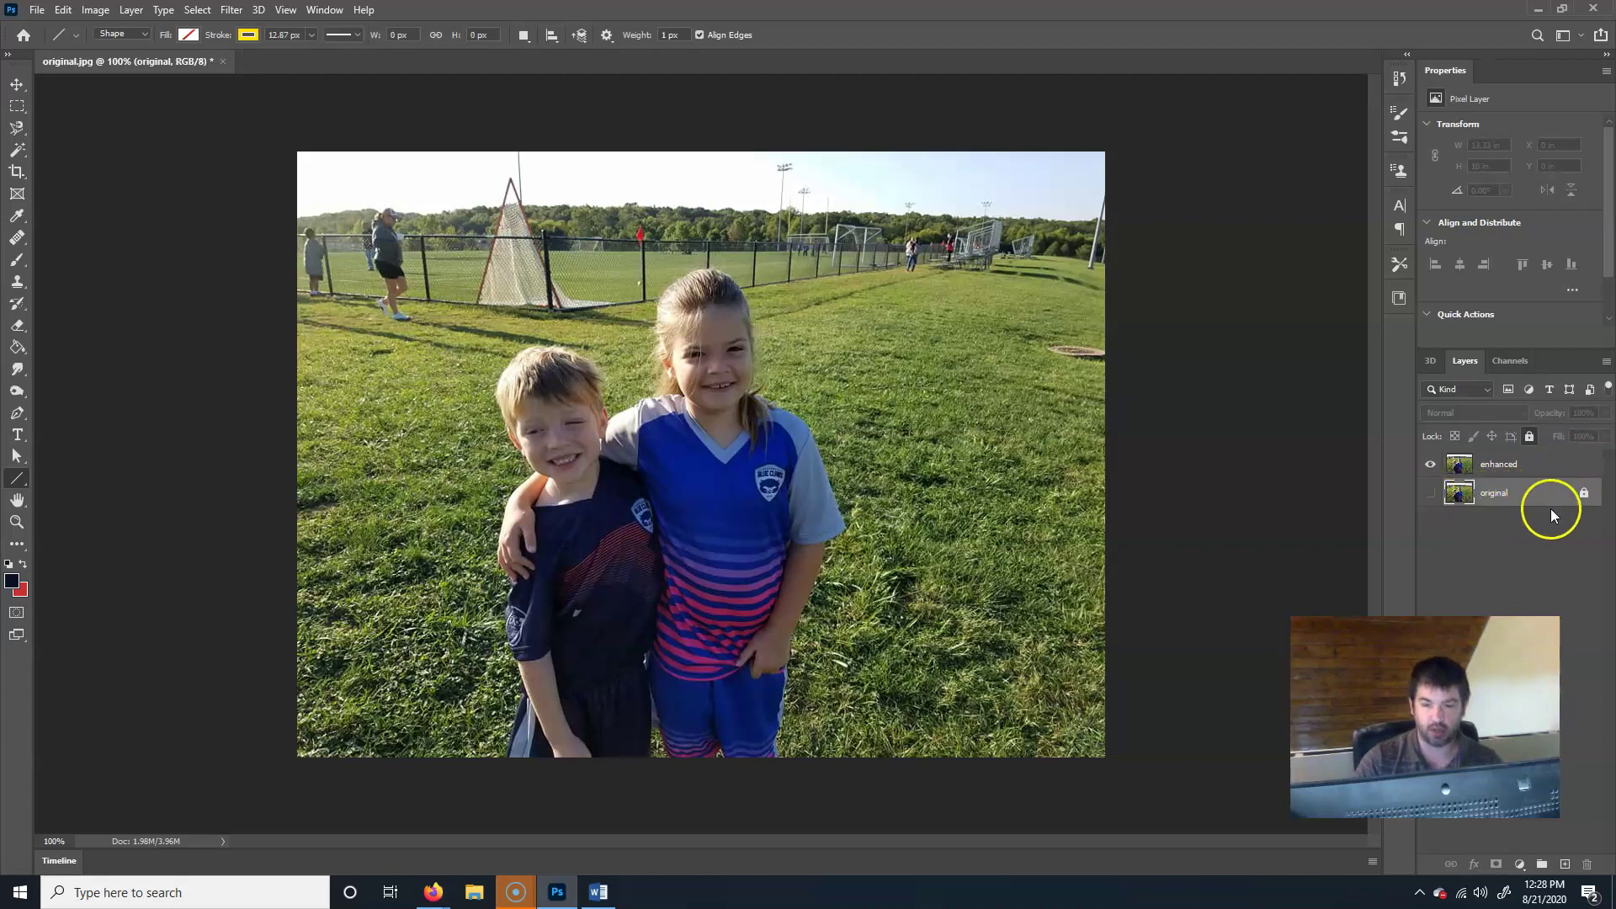
left_click(1489, 494)
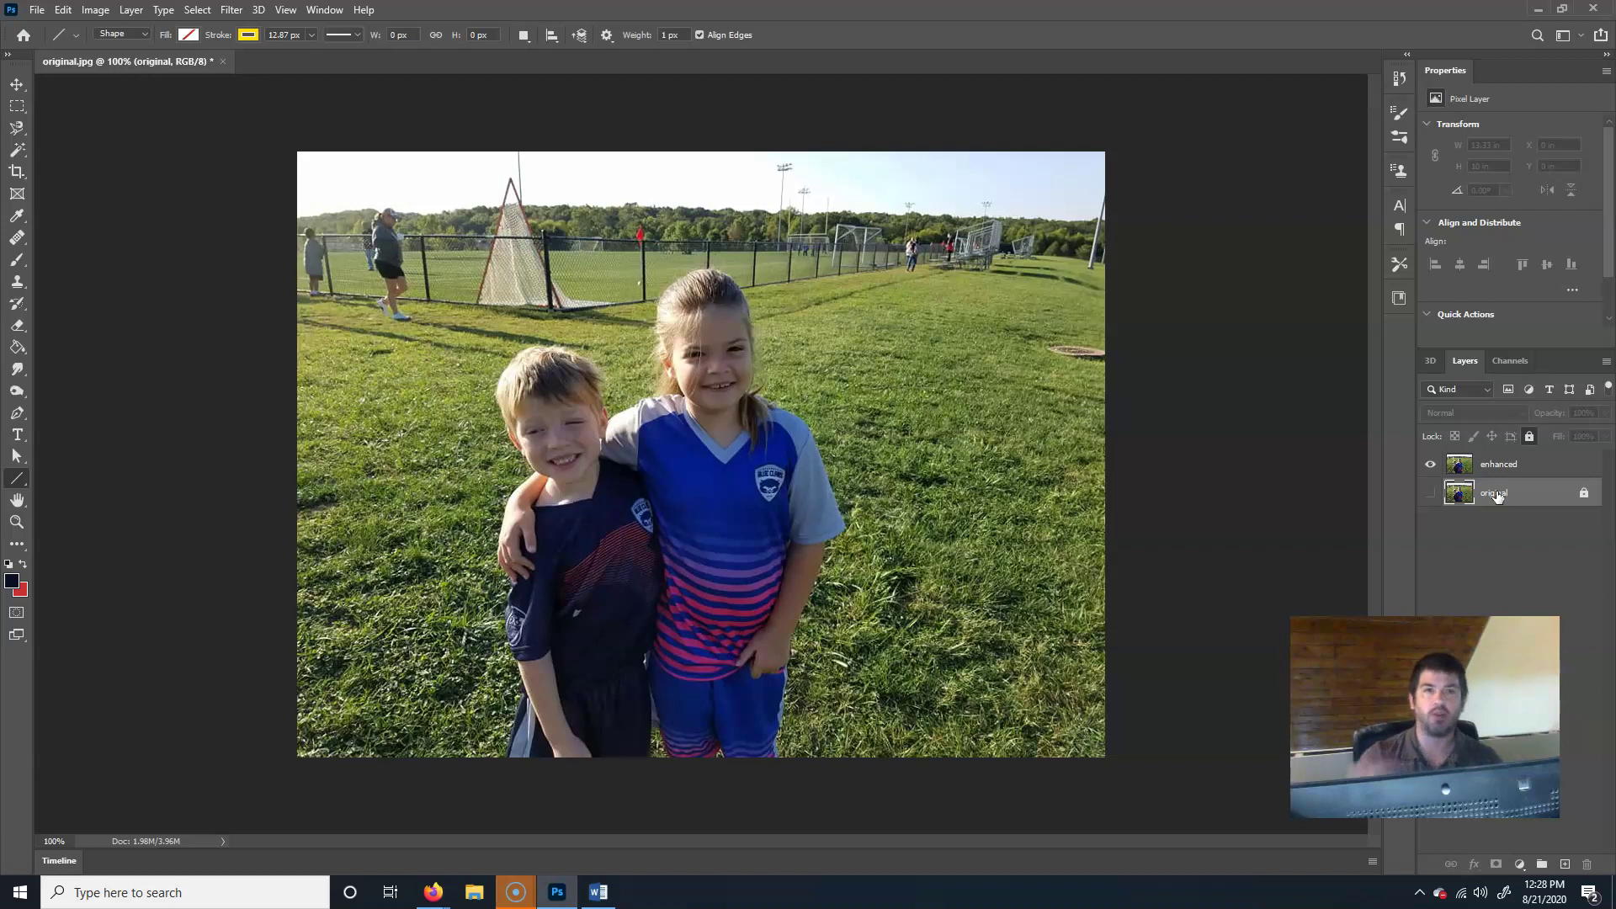
left_click(1493, 516)
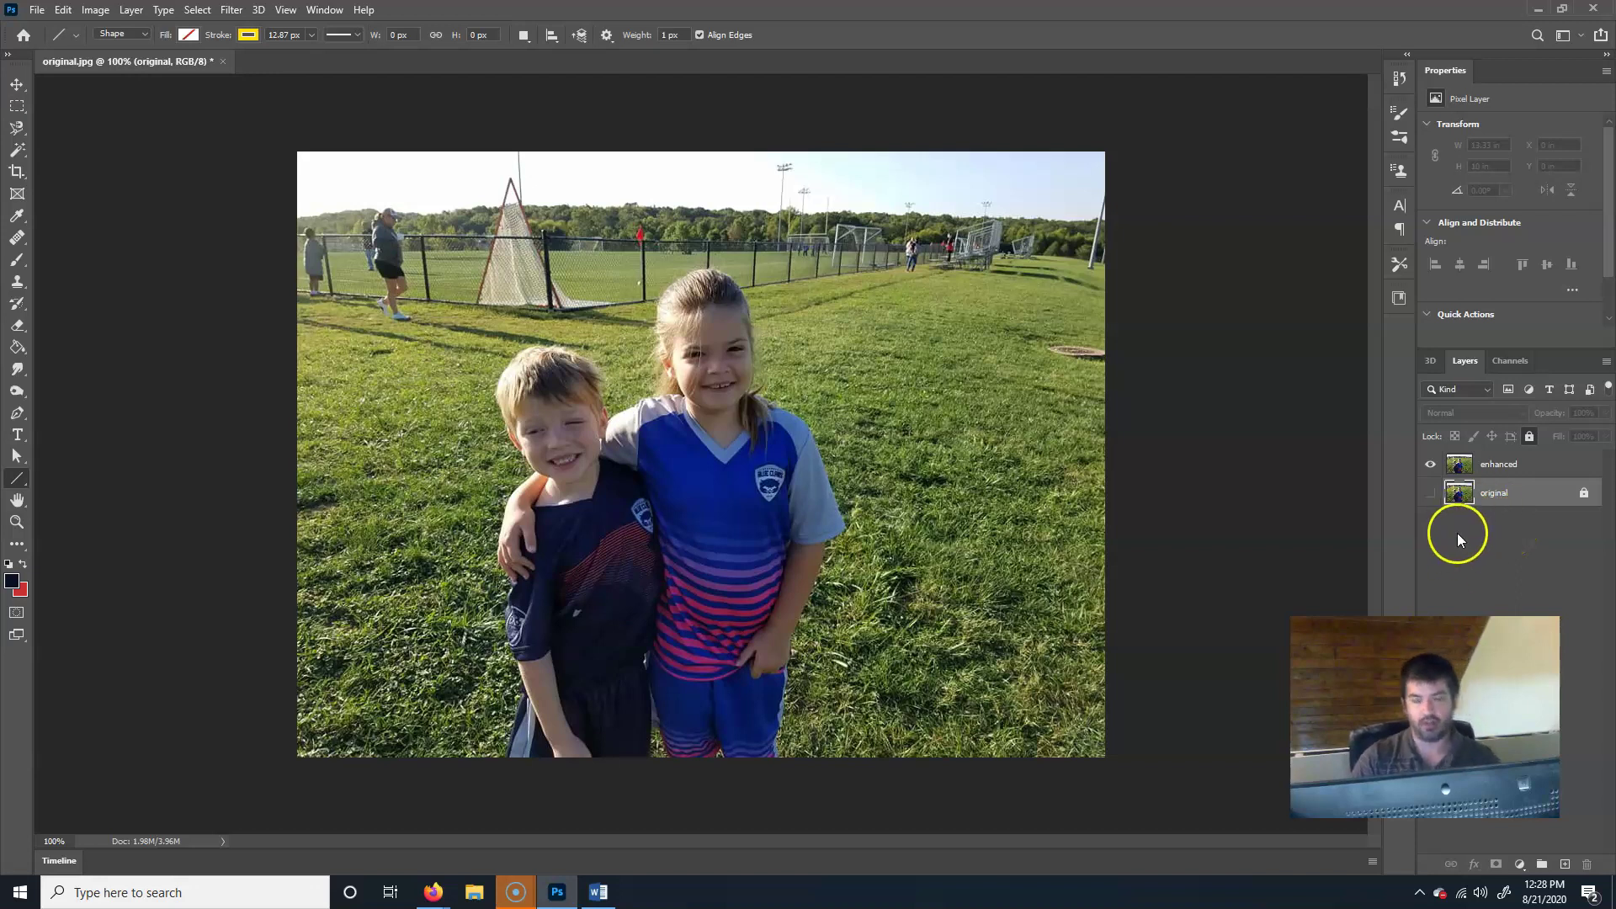
left_click(1500, 470)
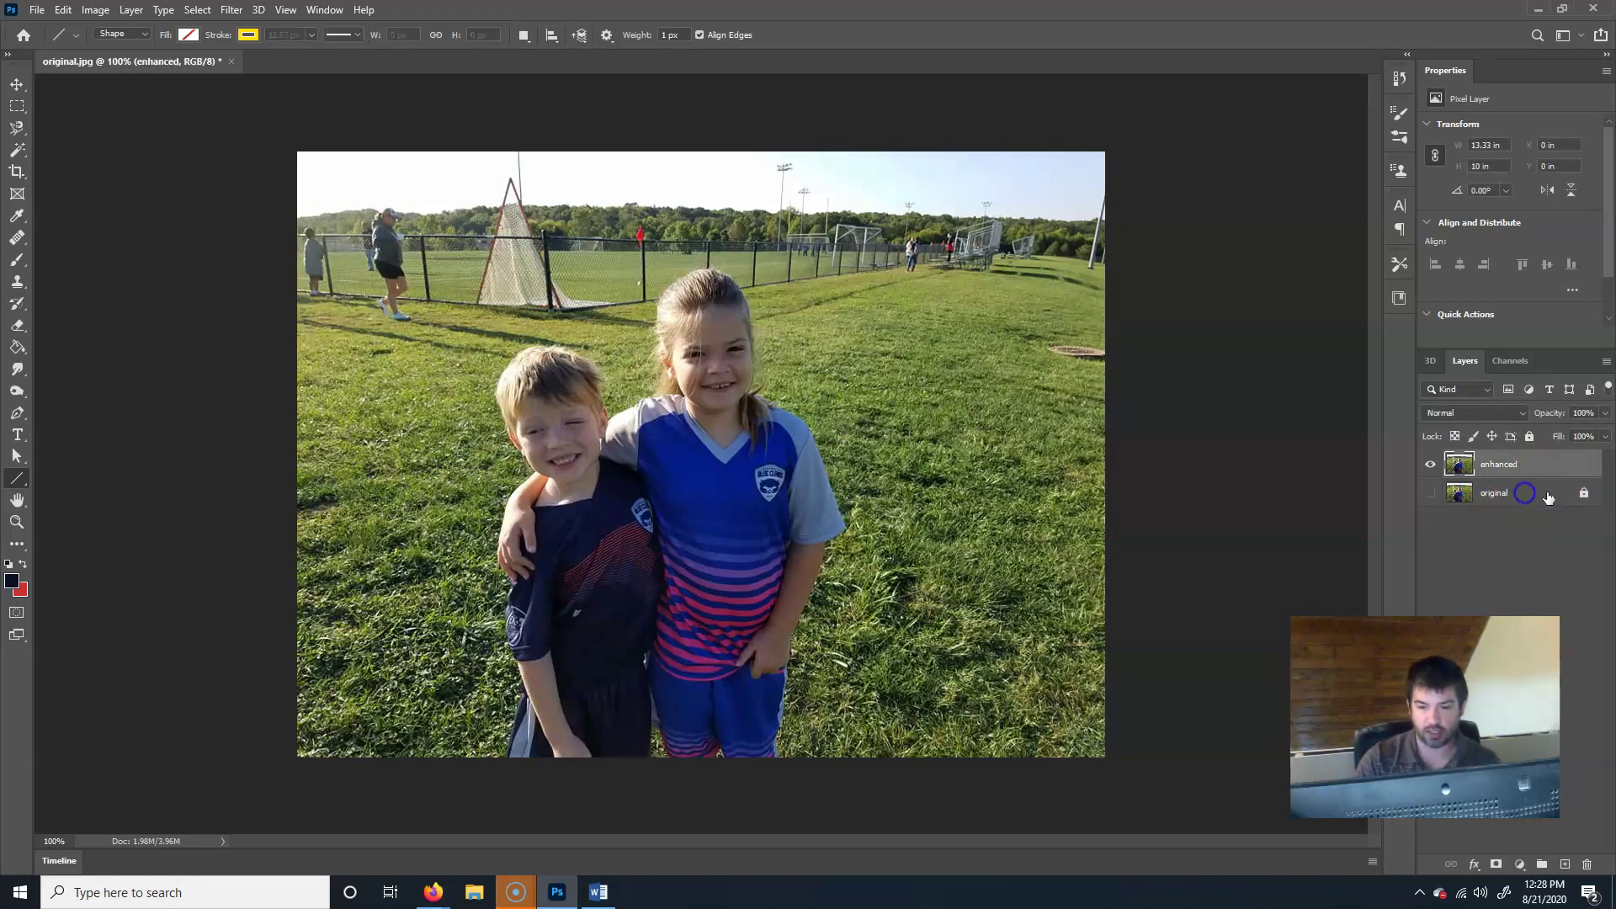
left_click(1506, 494)
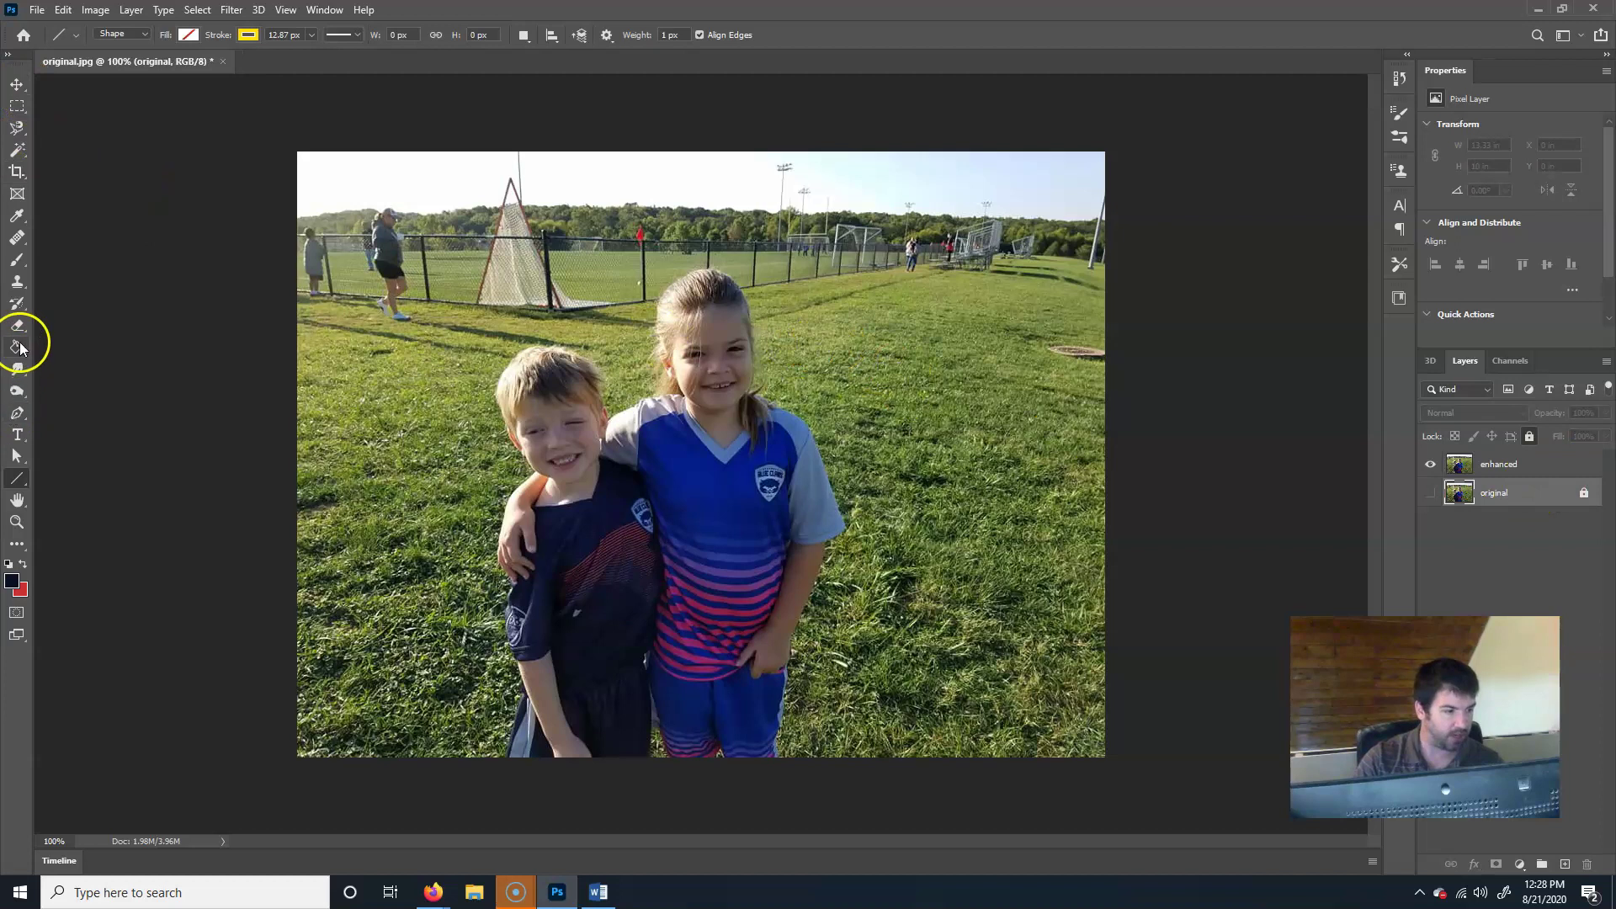
- Activate the Brush tool and make the "enhanced" layer the active layer
left_click(17, 259)
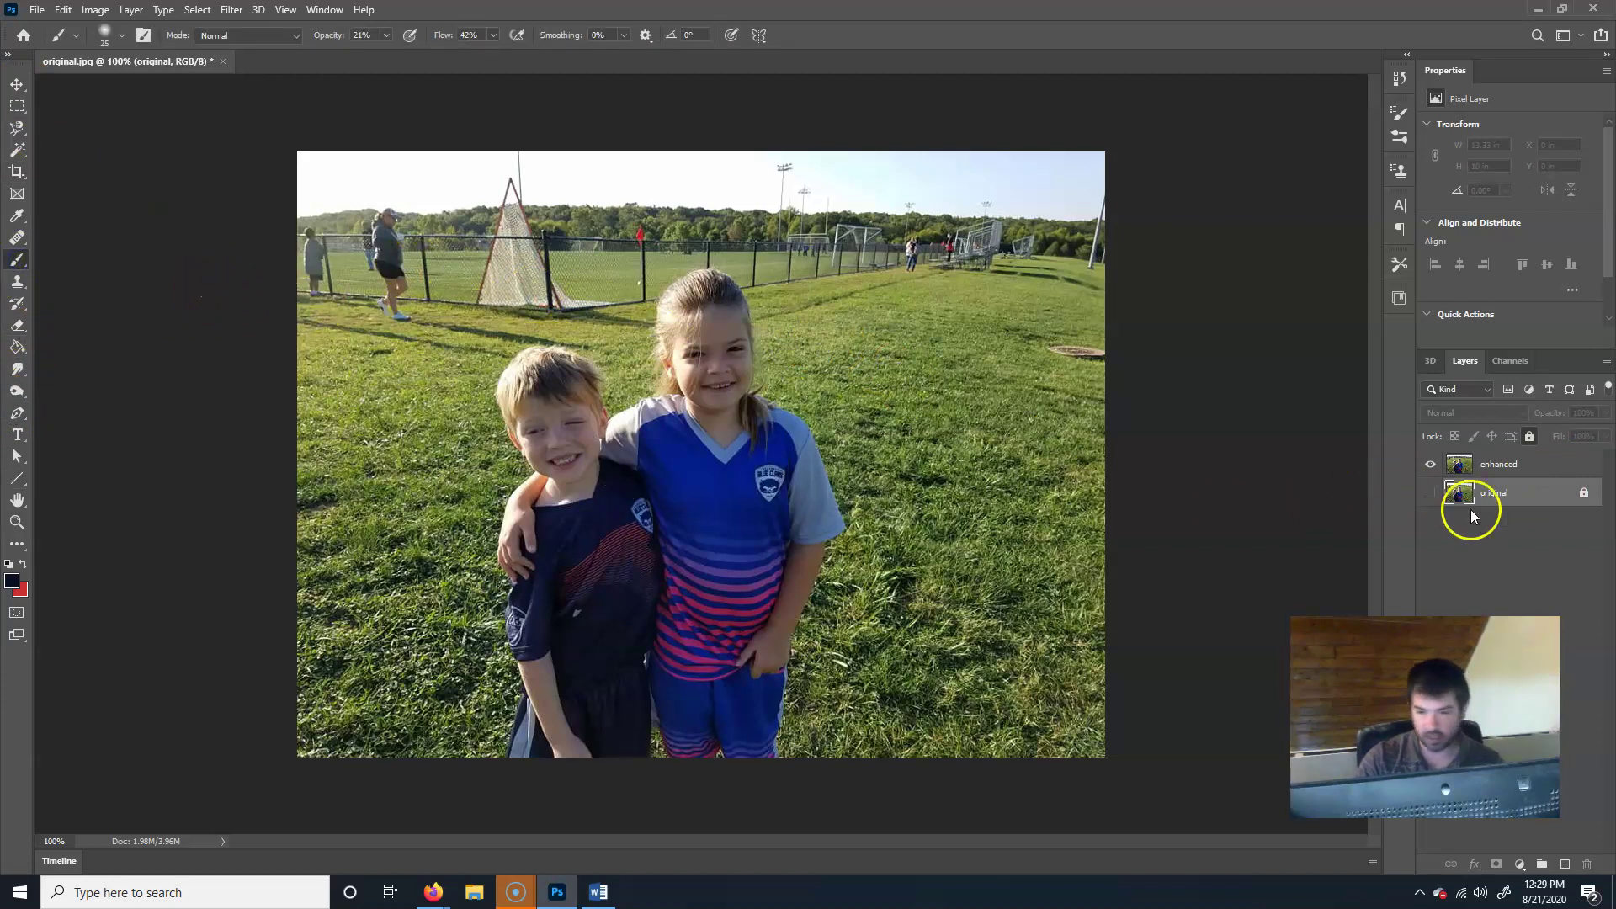
left_click(1570, 466)
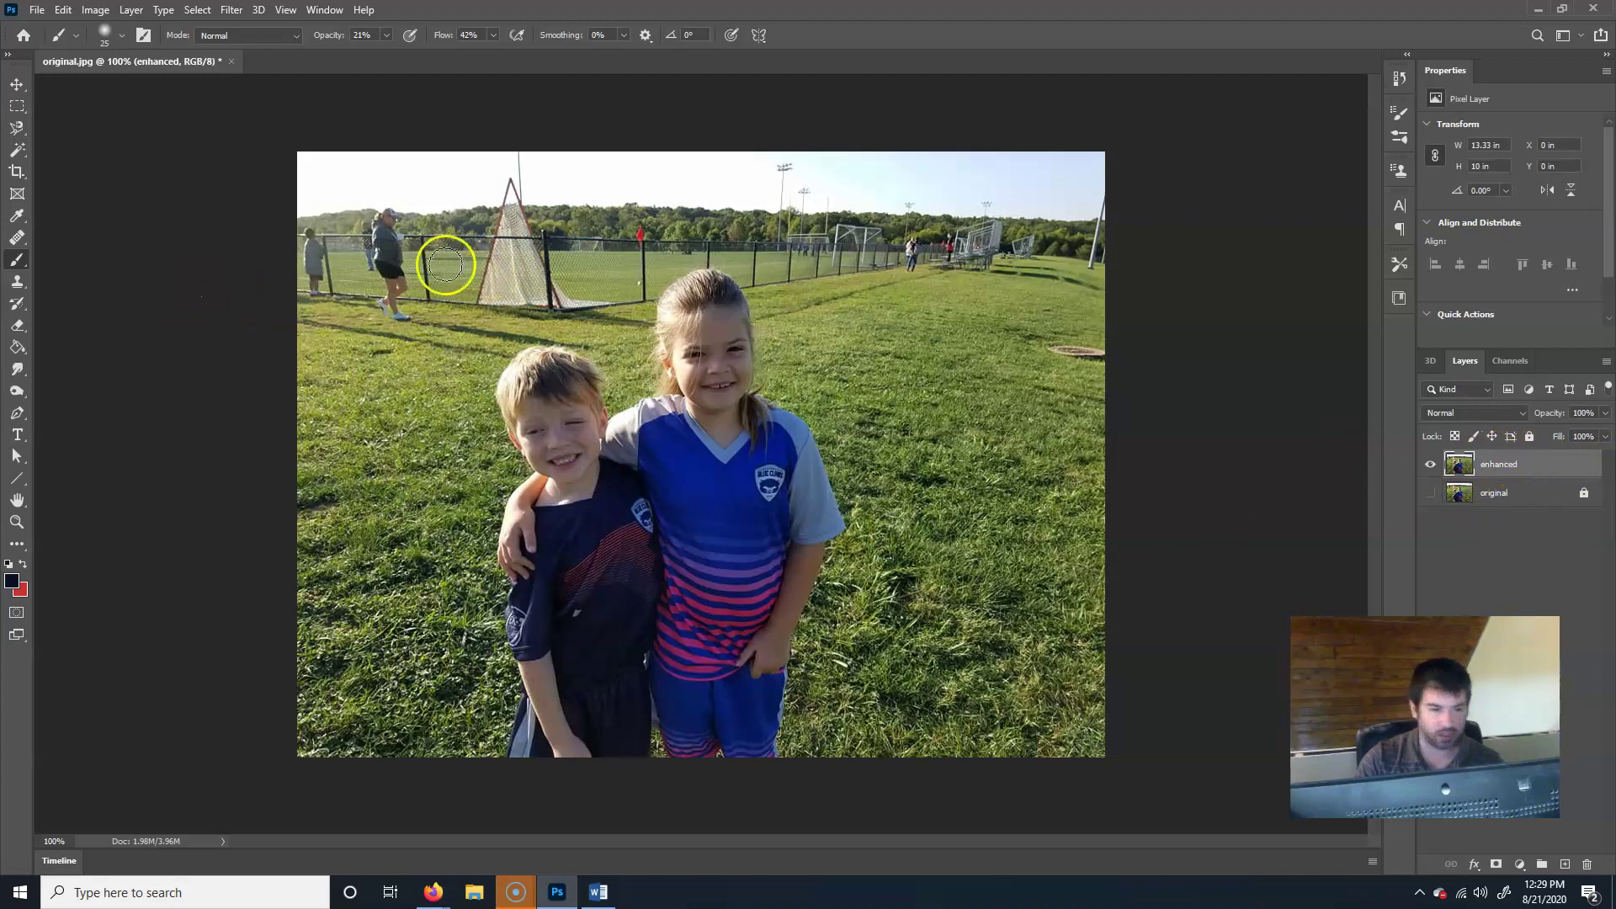
mouse_move(885, 641)
left_mouse_down()
mouse_move(898, 624)
mouse_move(874, 639)
left_mouse_up()
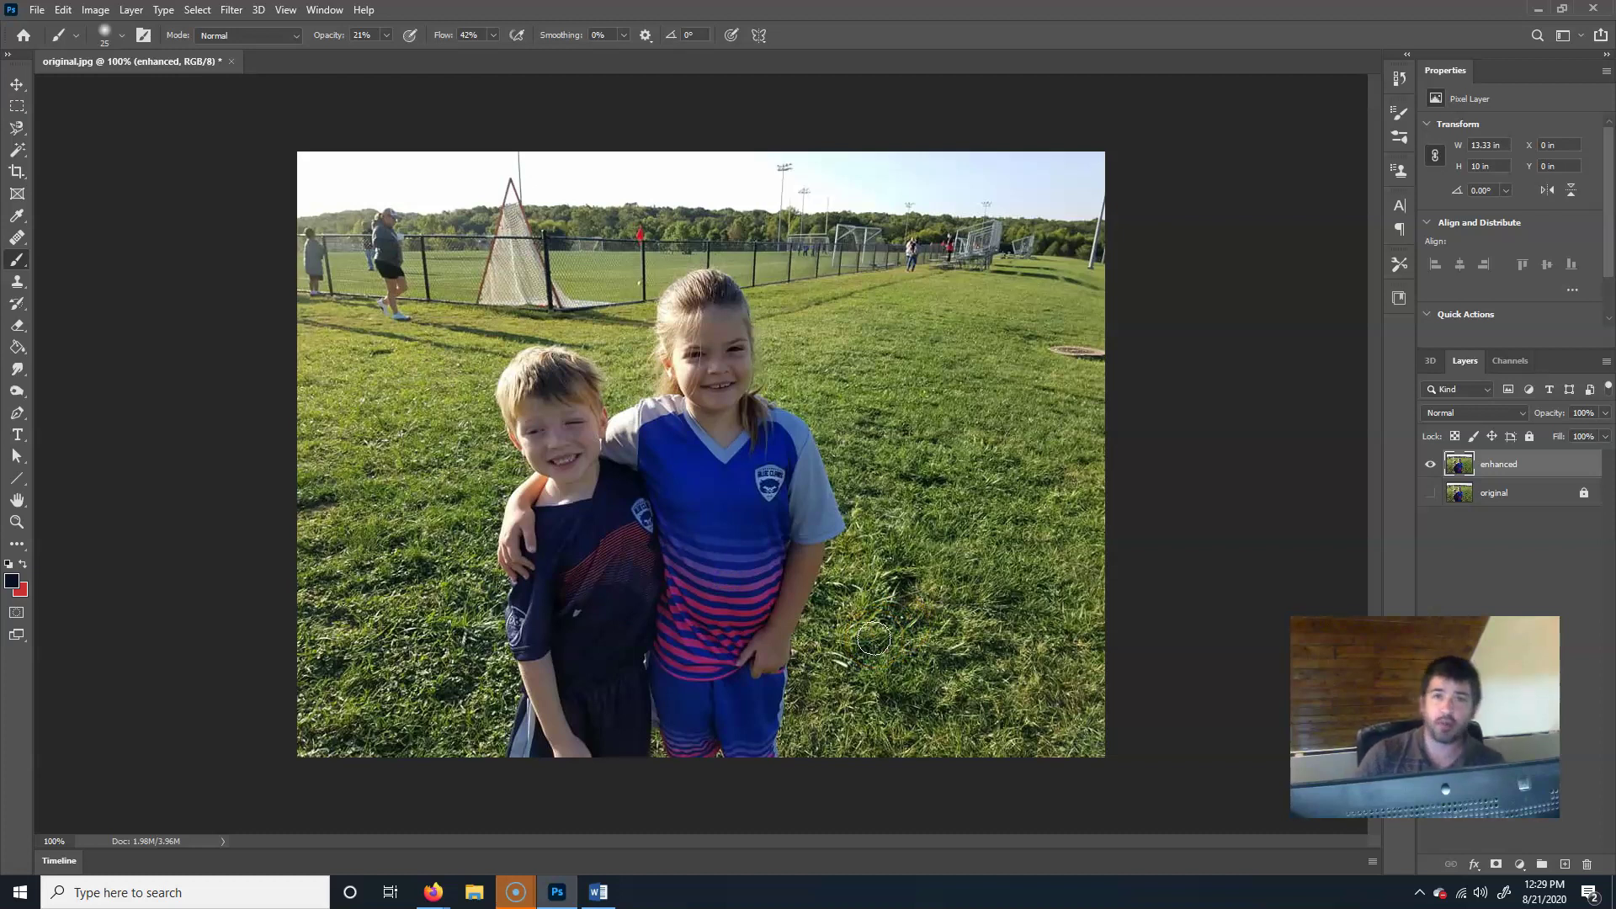
mouse_move(446, 256)
left_mouse_down()
mouse_move(472, 278)
mouse_move(474, 324)
left_mouse_up()
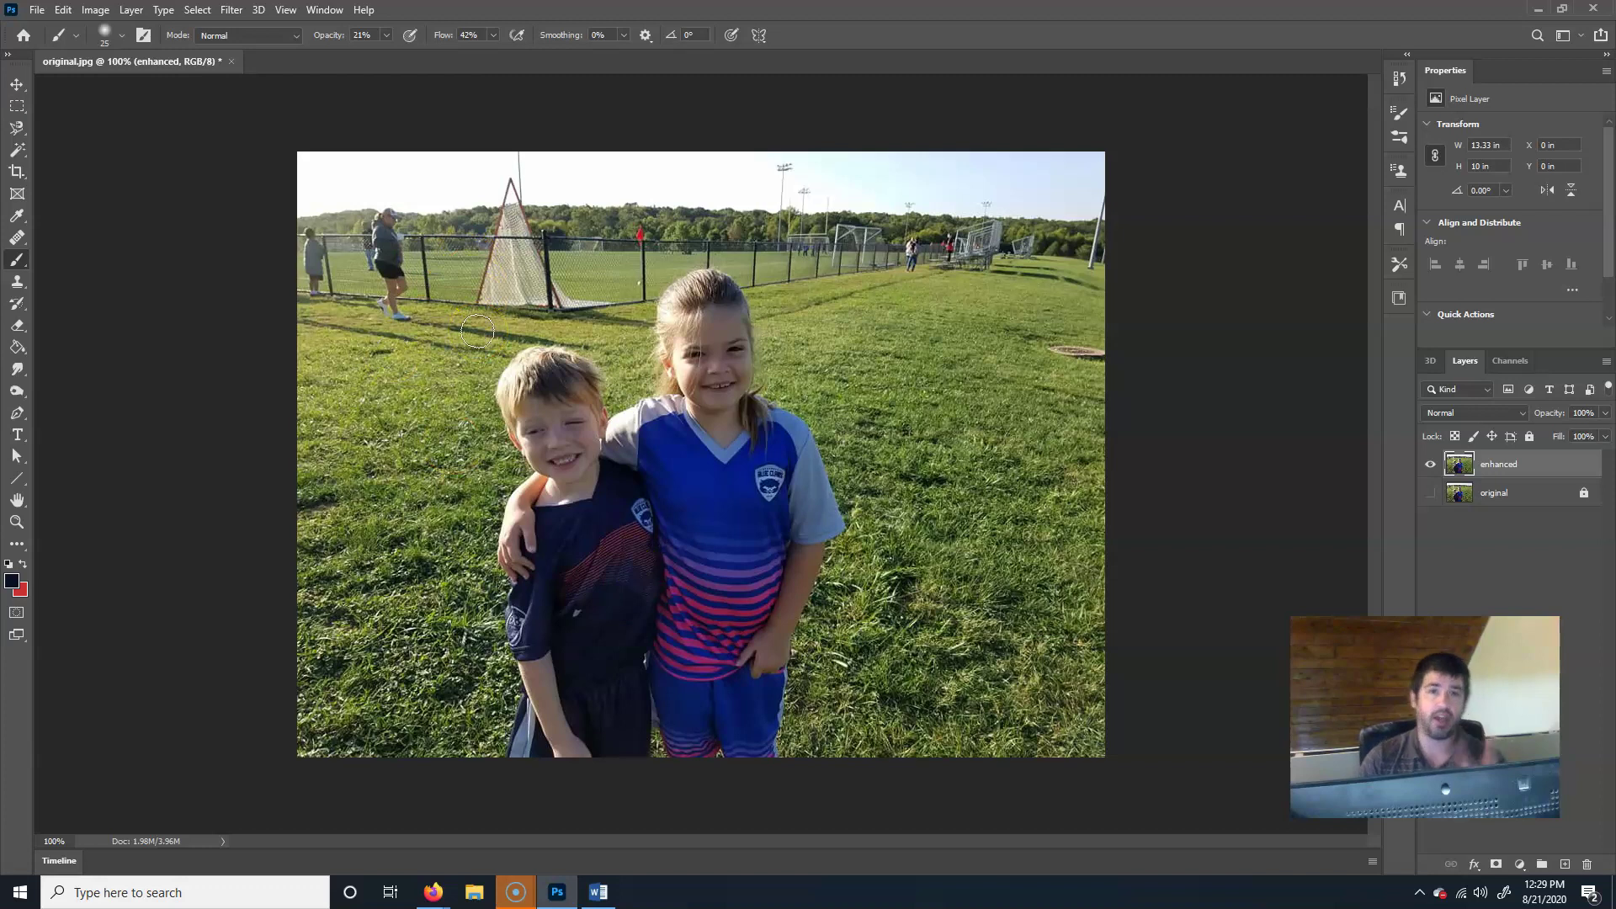
- Activate the Crop tool so the crop frame covers the soccer photo
left_click(17, 172)
left_click(774, 384)
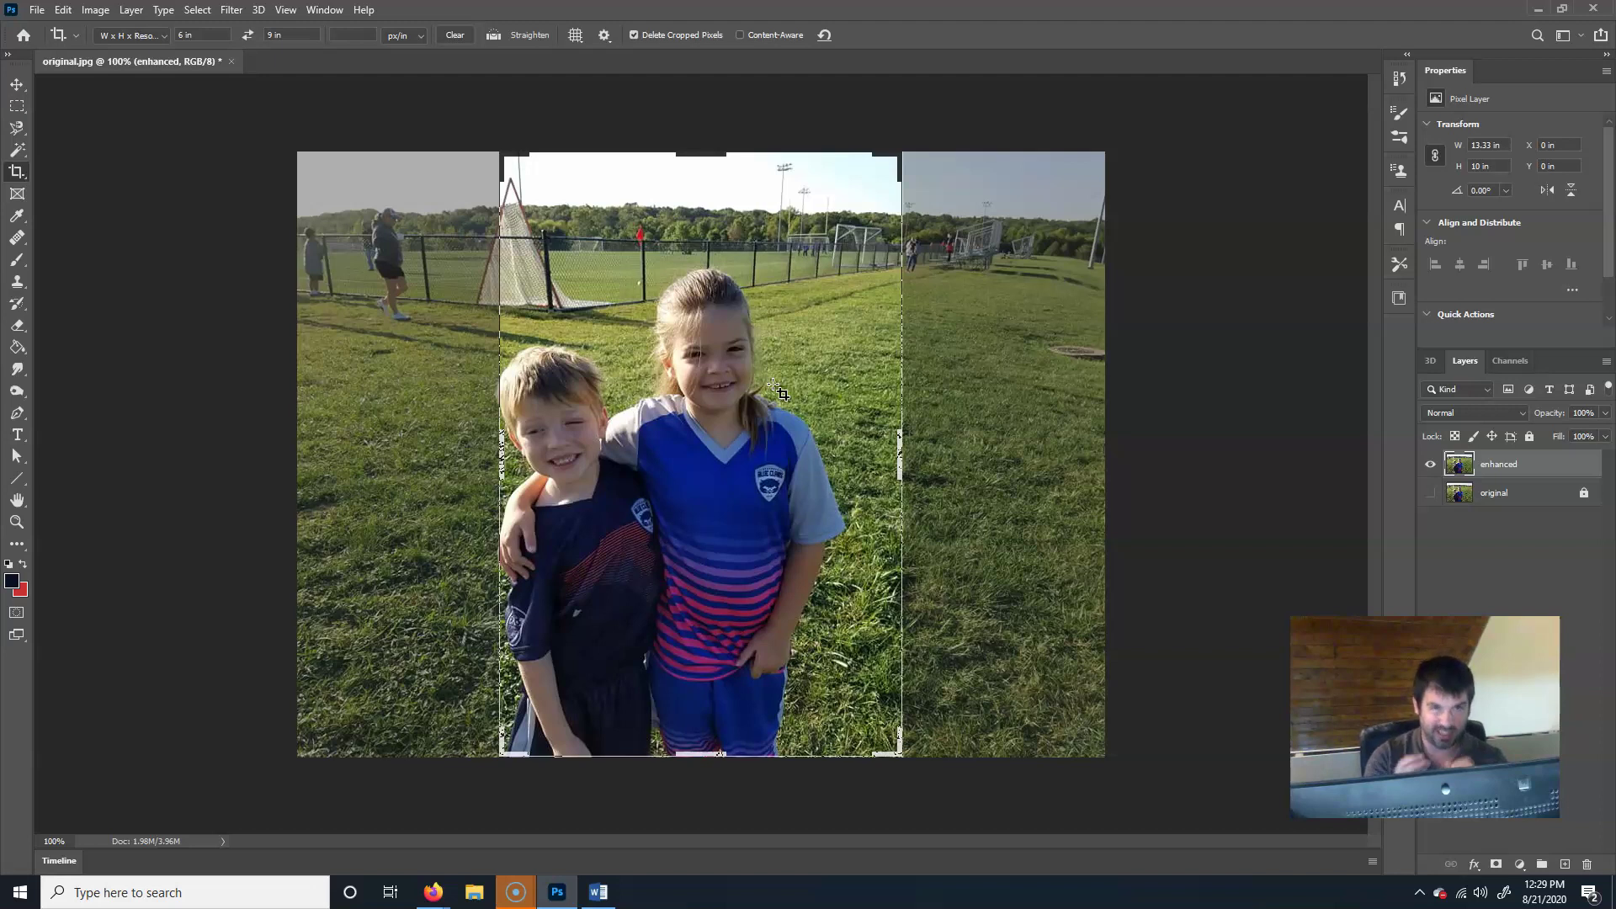
left_click(766, 387)
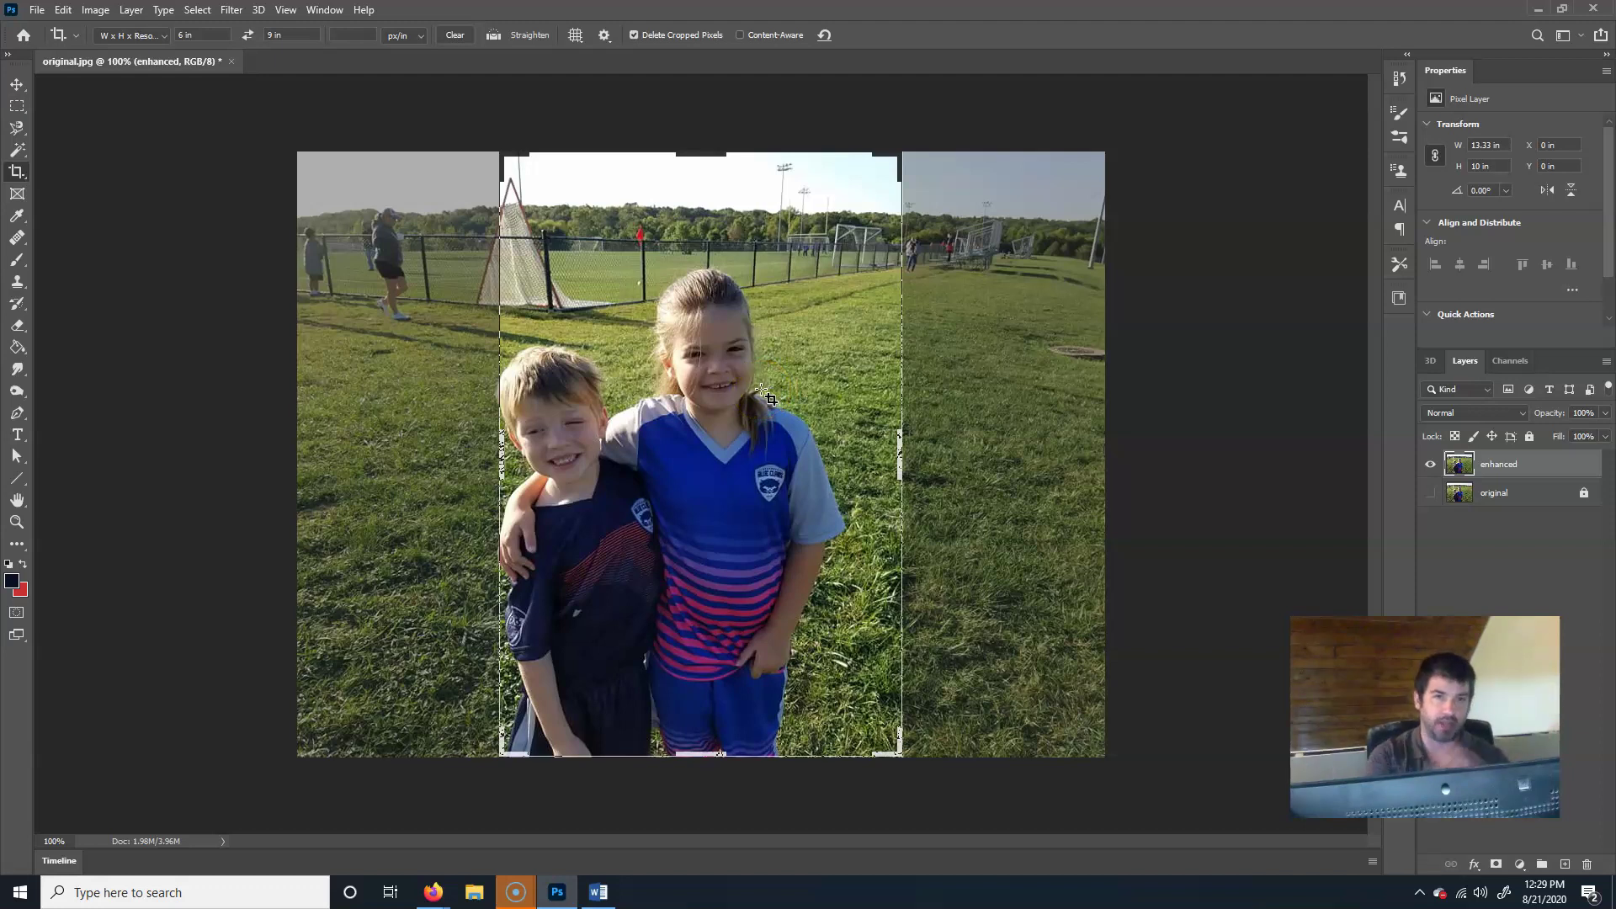
left_click(700, 396)
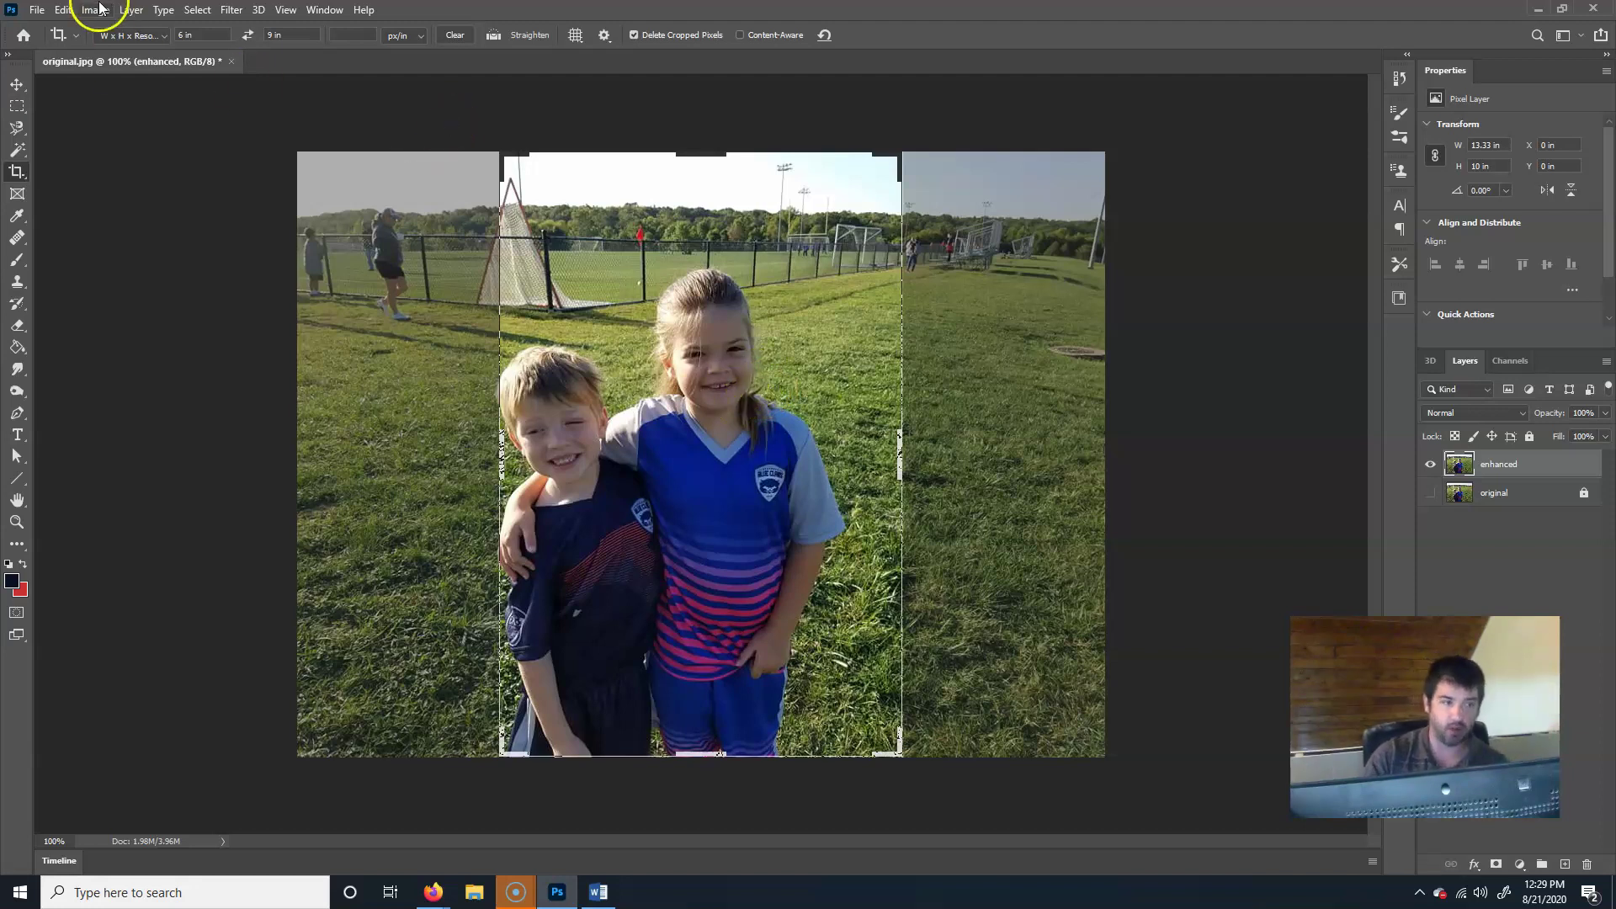
- Switch the crop setting to Ratio without fixed values and freely resize the crop frame around the two children
left_click(131, 36)
left_click(118, 50)
left_click(18, 168)
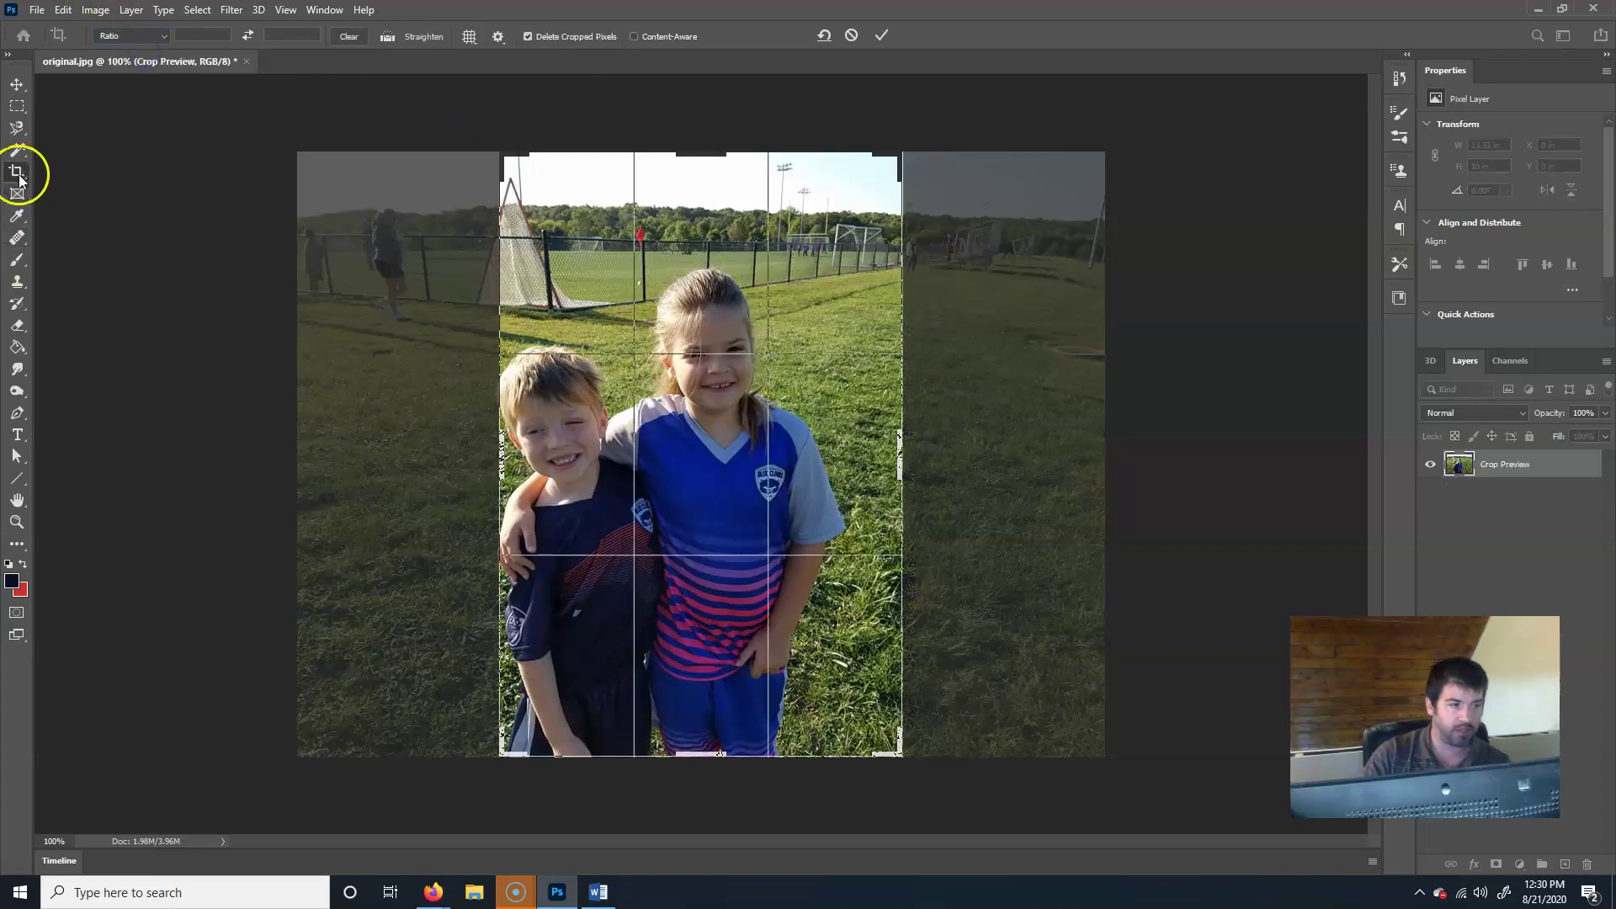
left_click(158, 35)
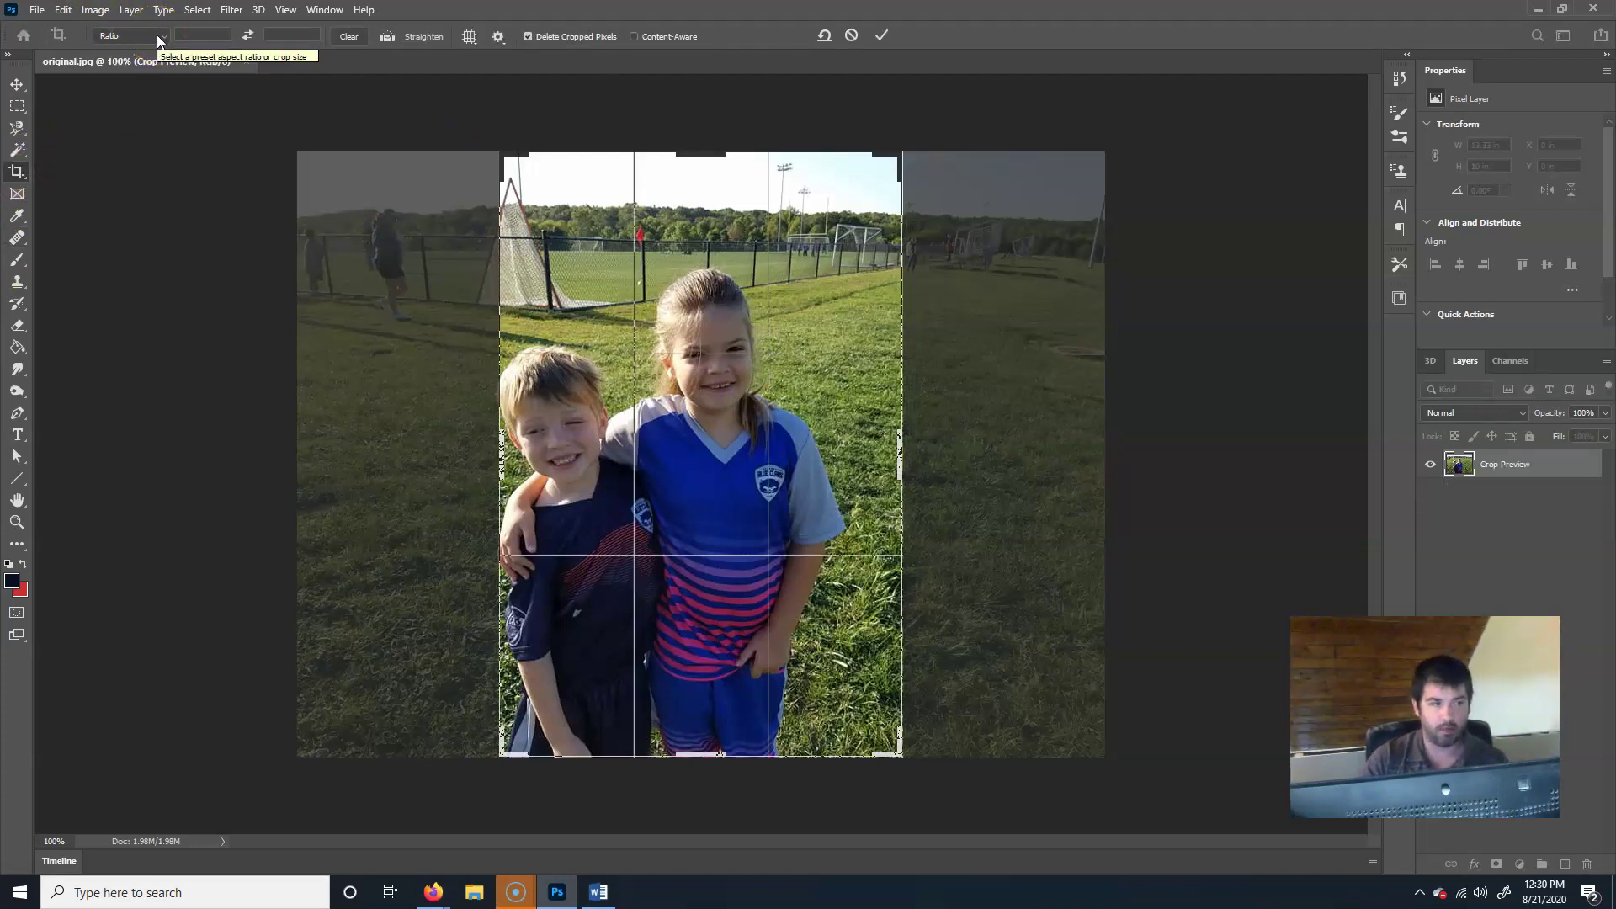
left_click_drag(505, 151, 463, 204)
left_click(433, 270)
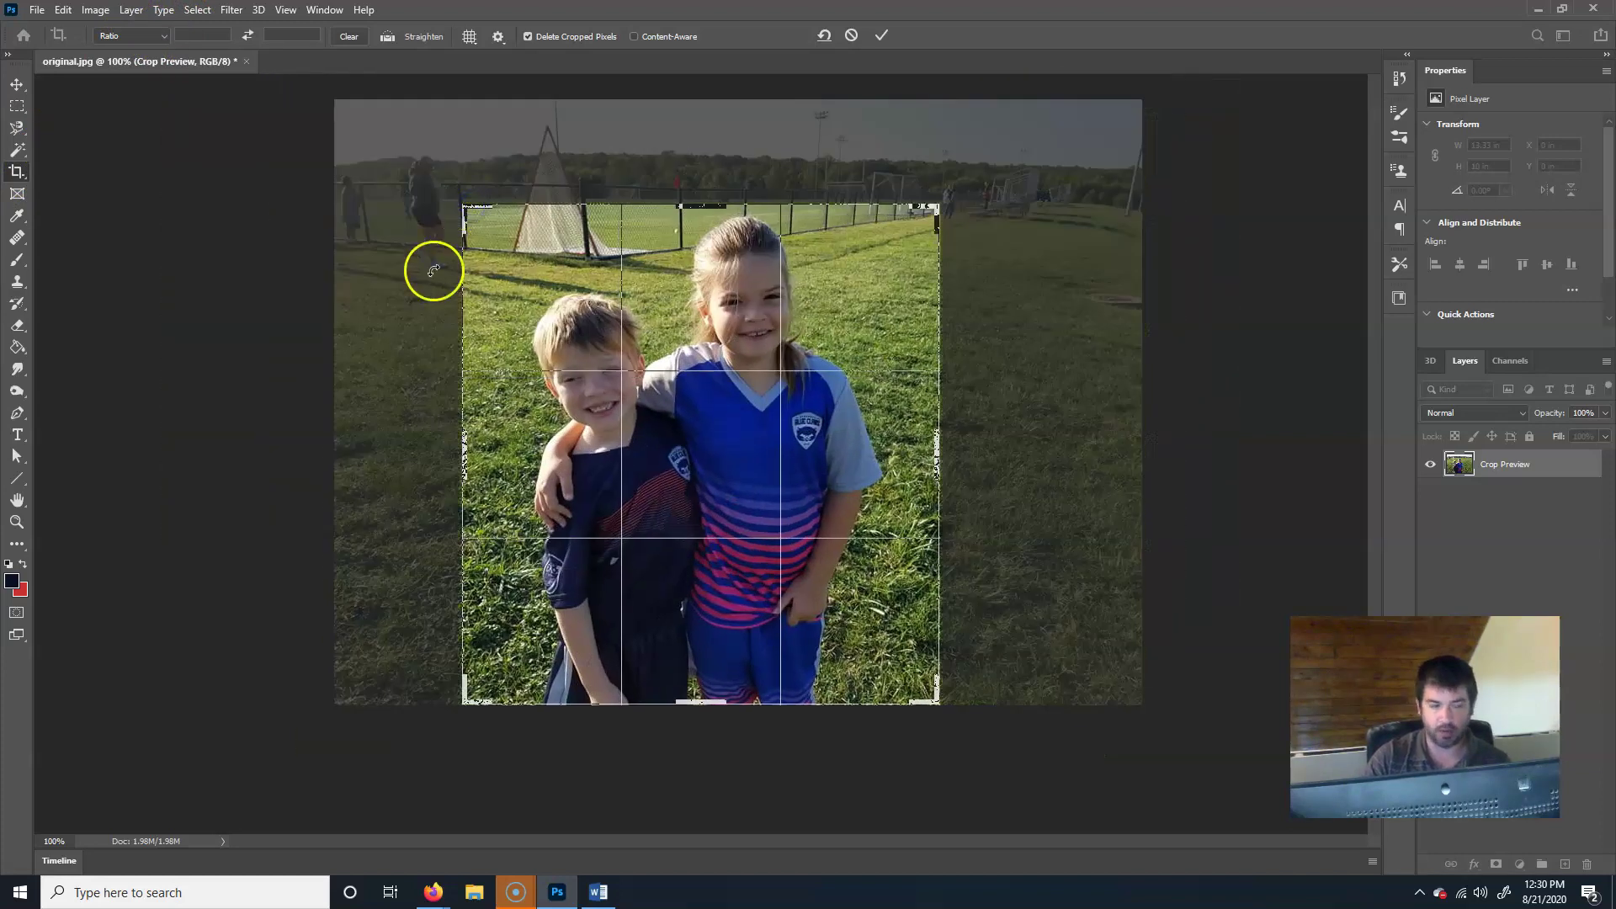
- Switch the crop setting to W x H x Resolution with a width of 6 in and a height of 9 in
left_click(149, 35)
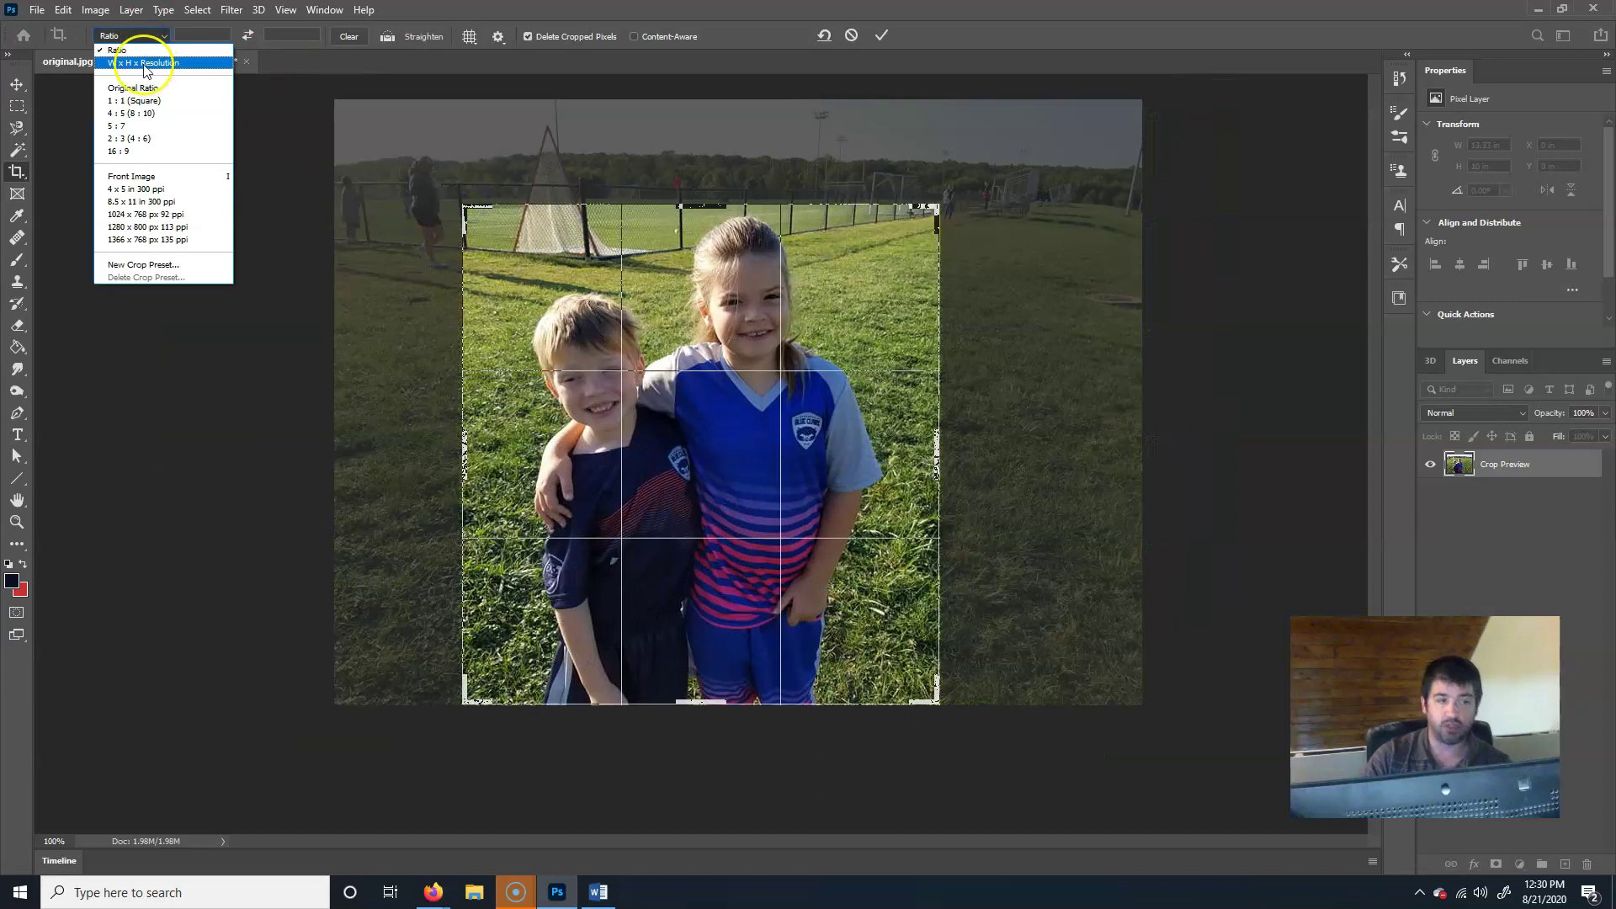
left_click(144, 64)
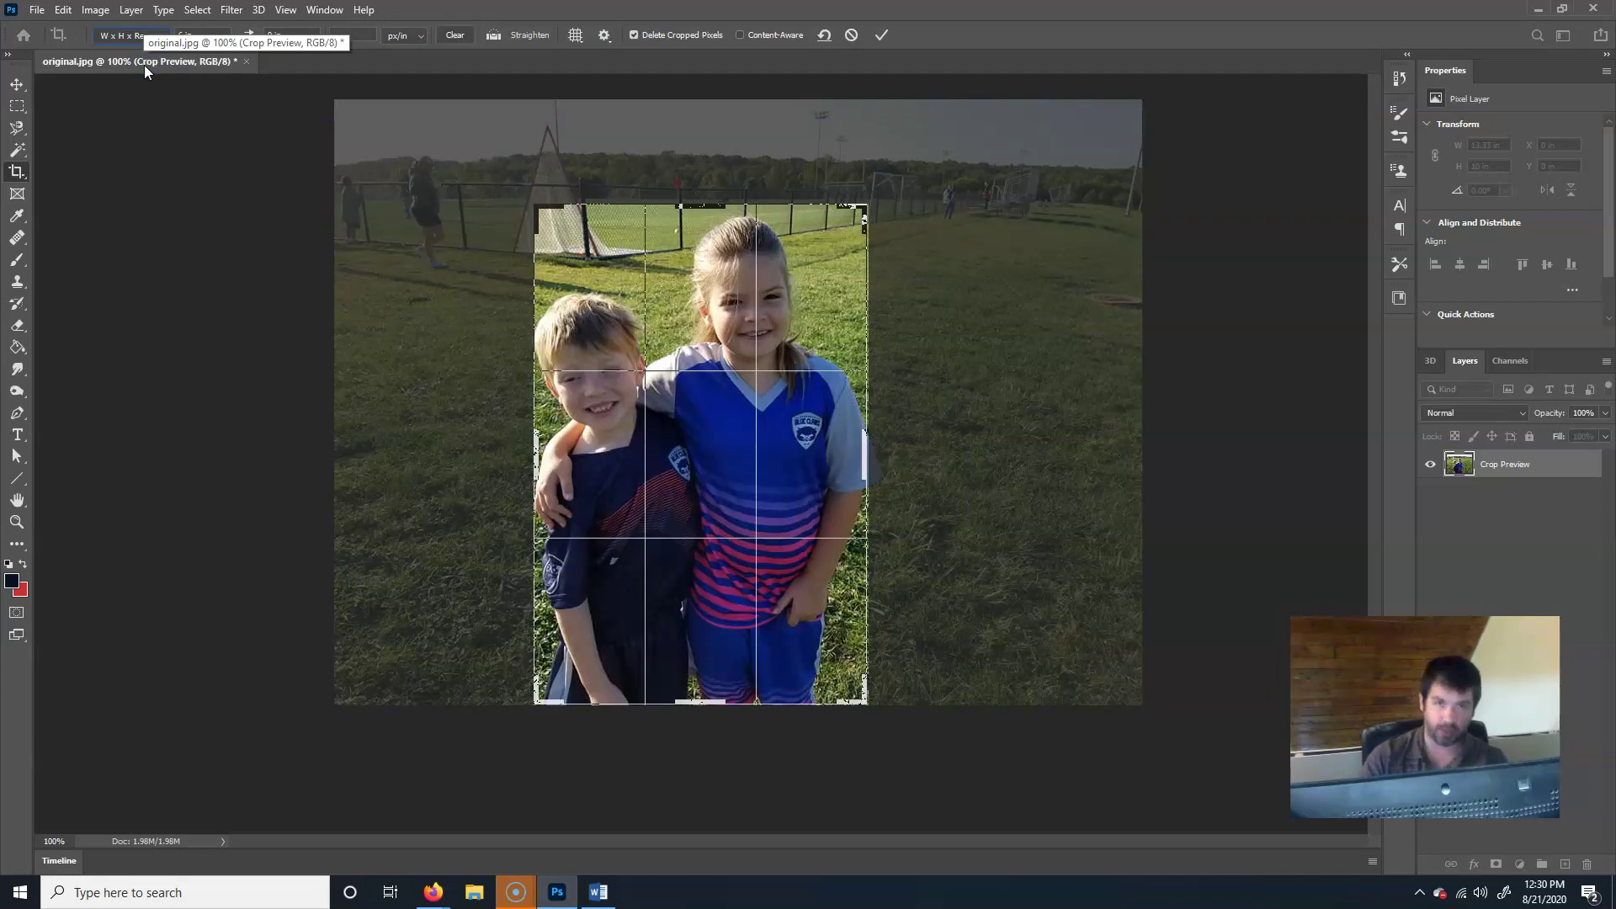
left_click(217, 33)
type("5")
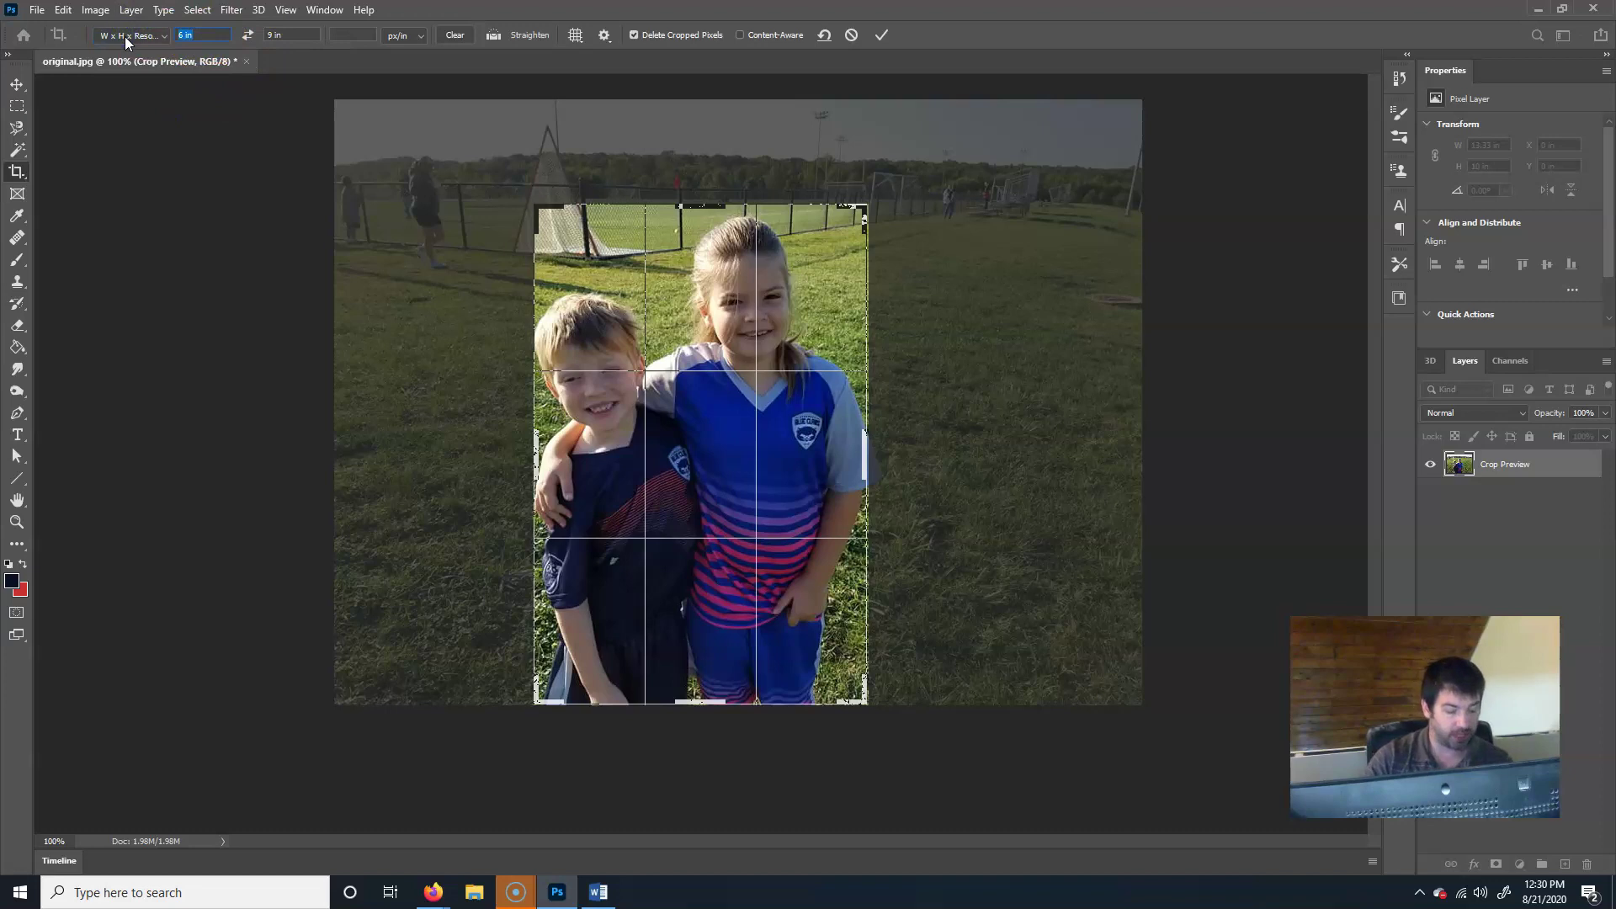
type("6")
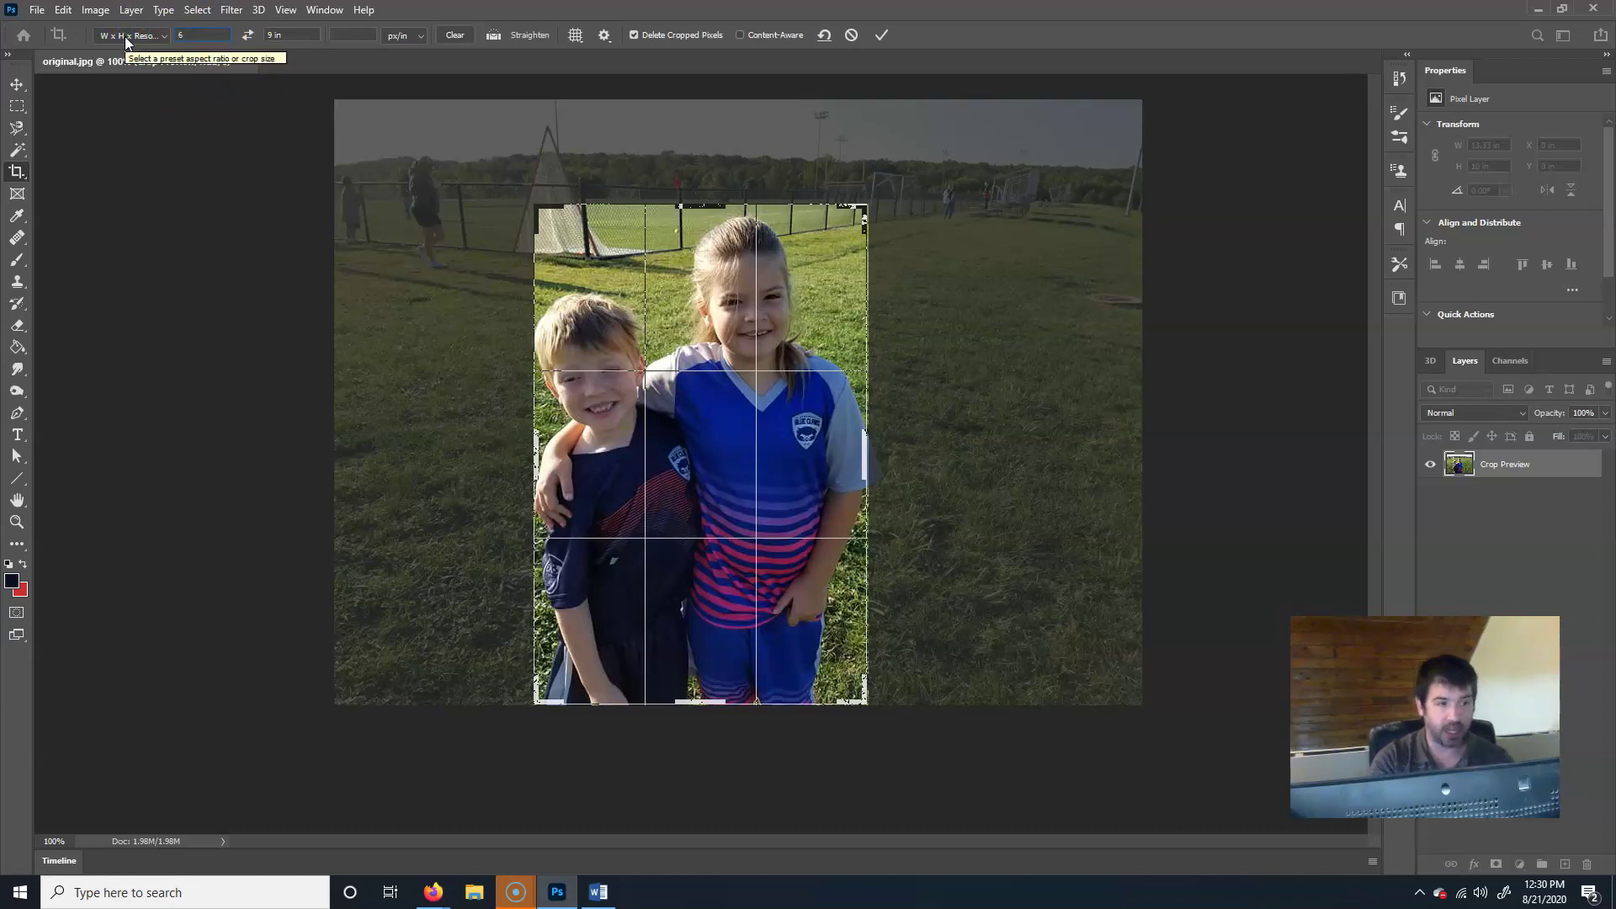
type("in")
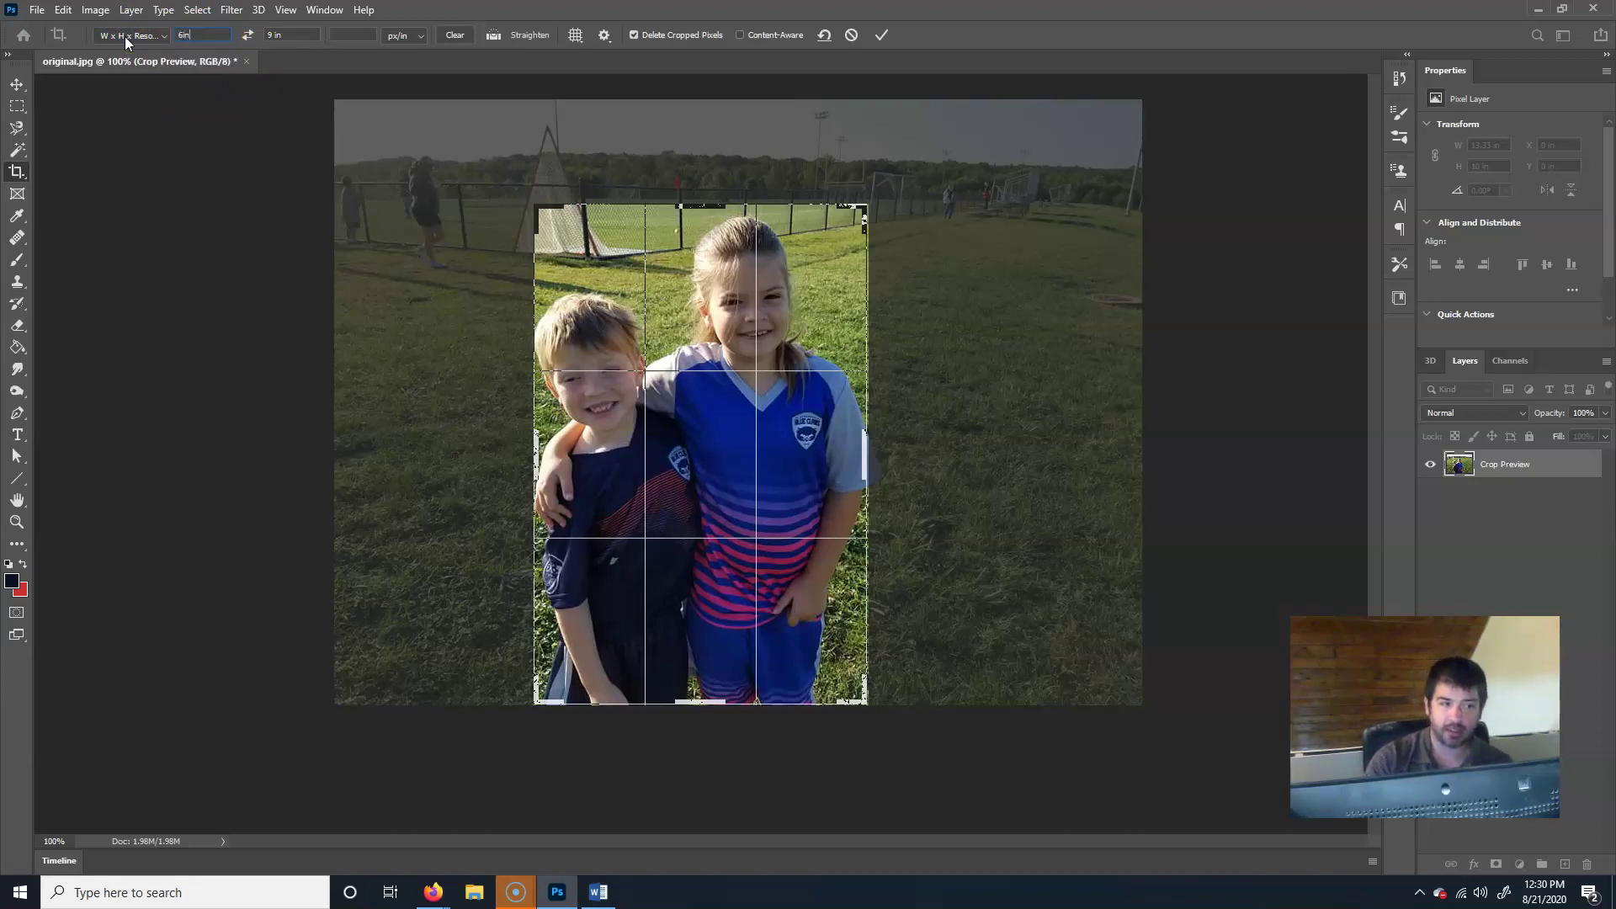
left_click(180, 30)
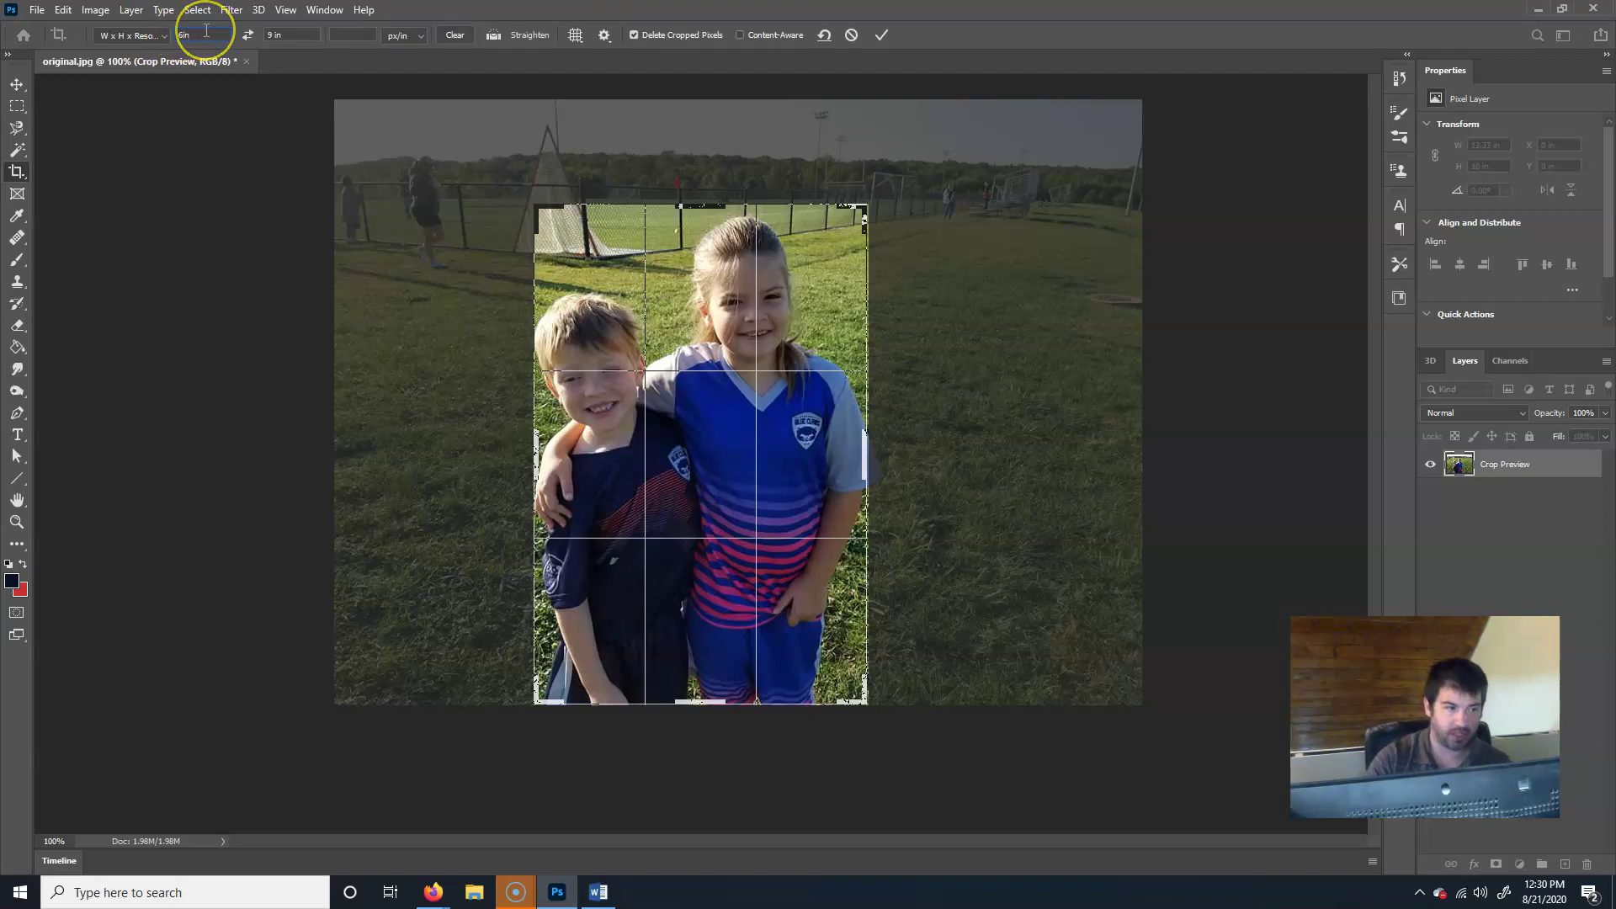
left_click(315, 34)
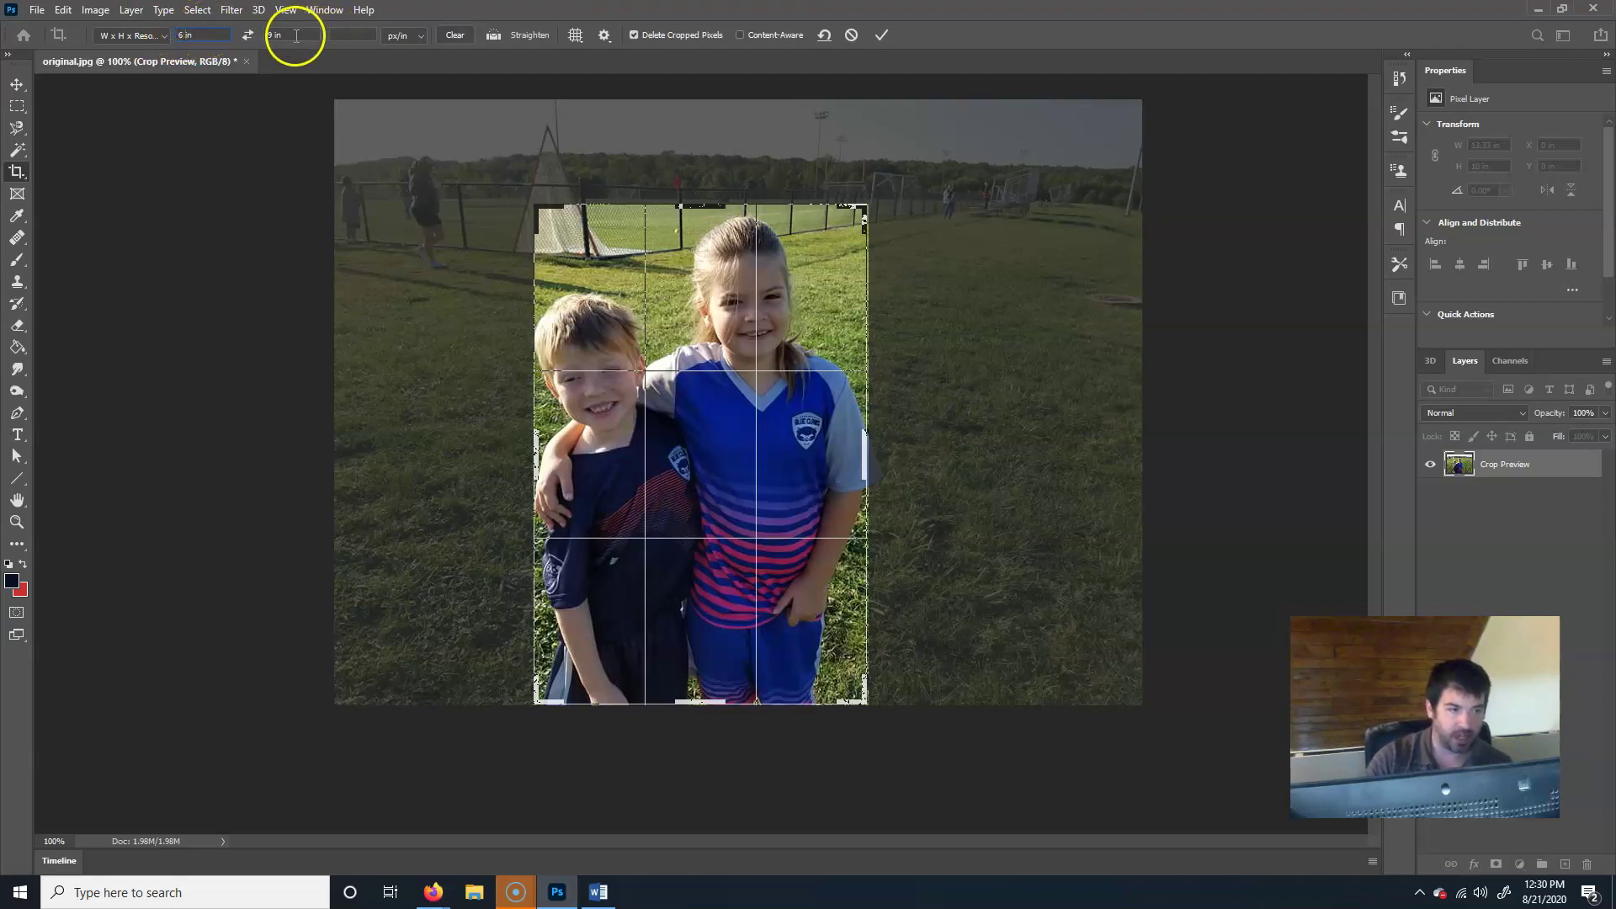
type("9")
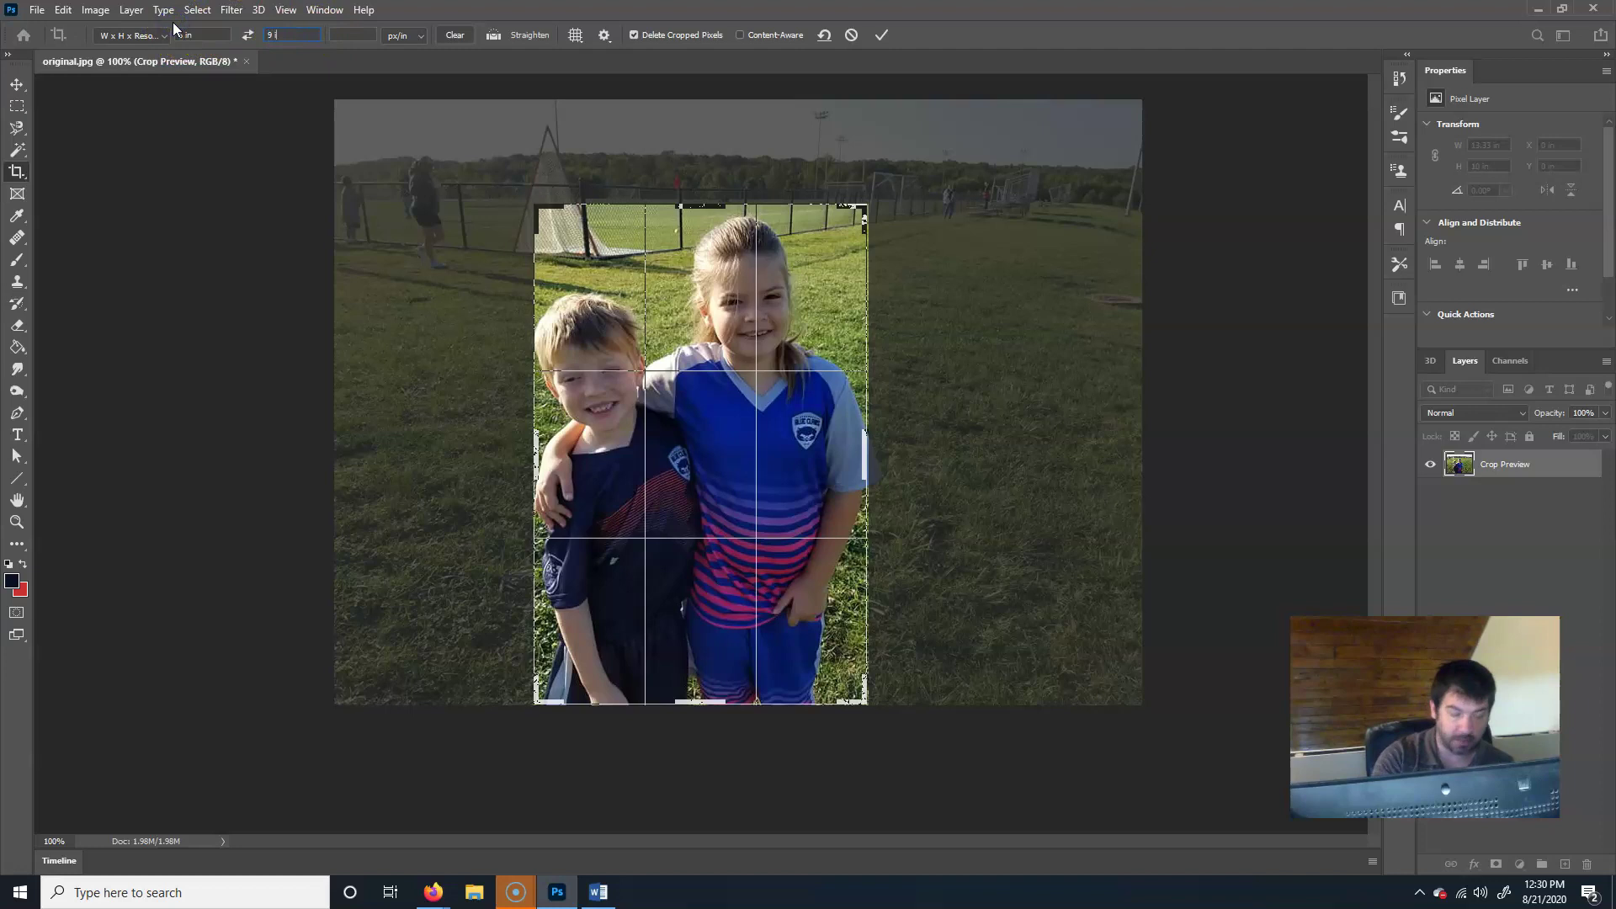
- Set the crop resolution to 300 px/in
left_click(366, 66)
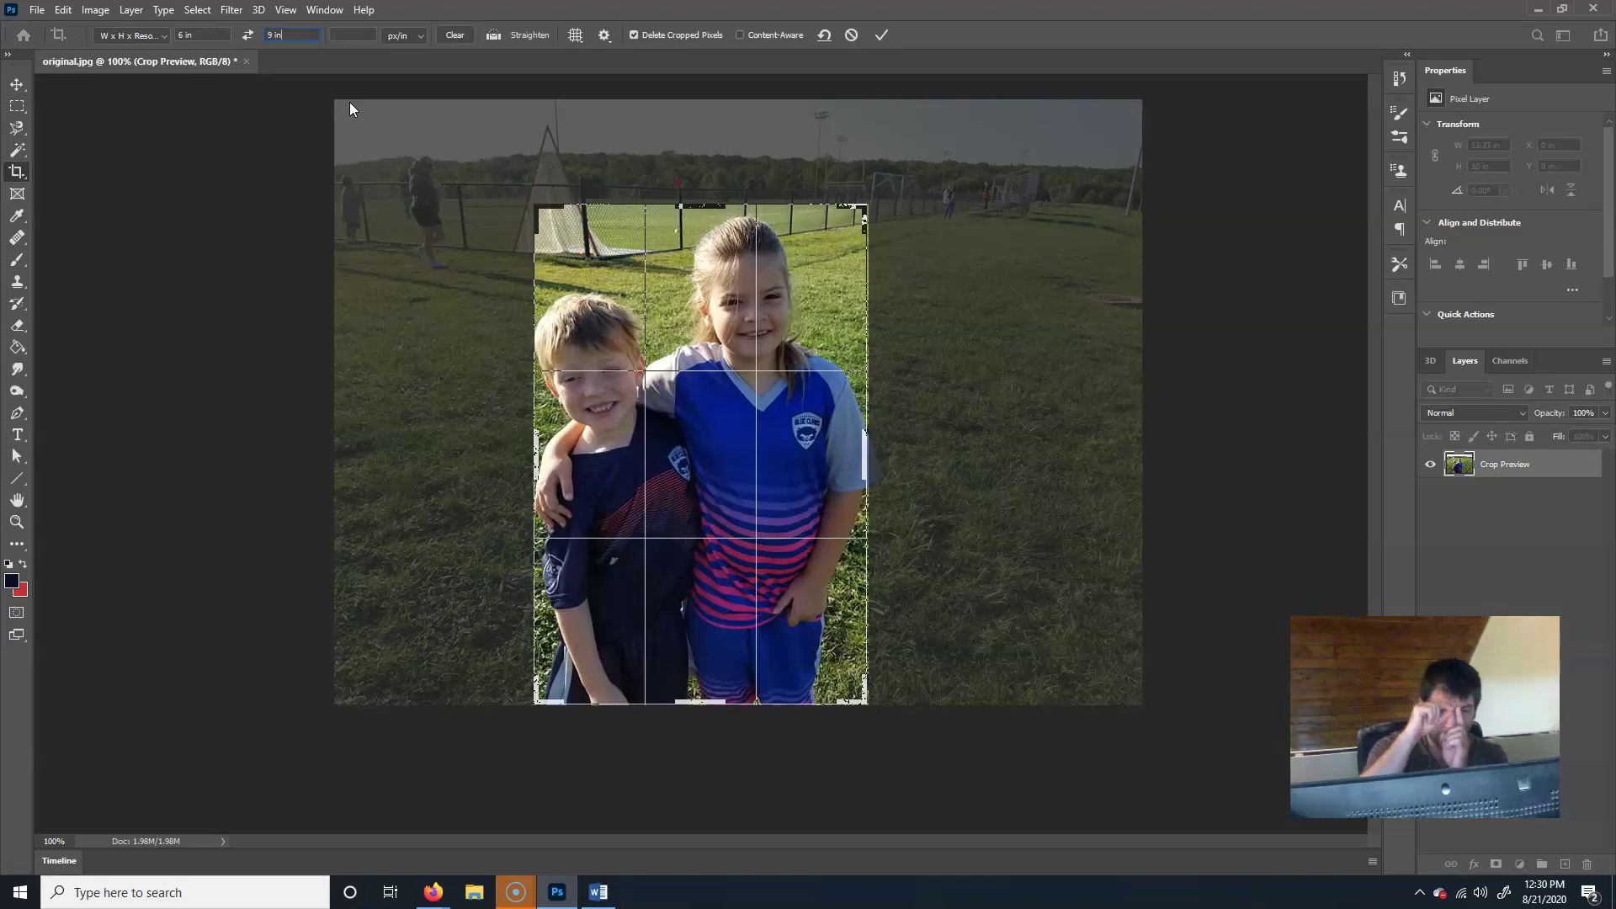
left_click(357, 35)
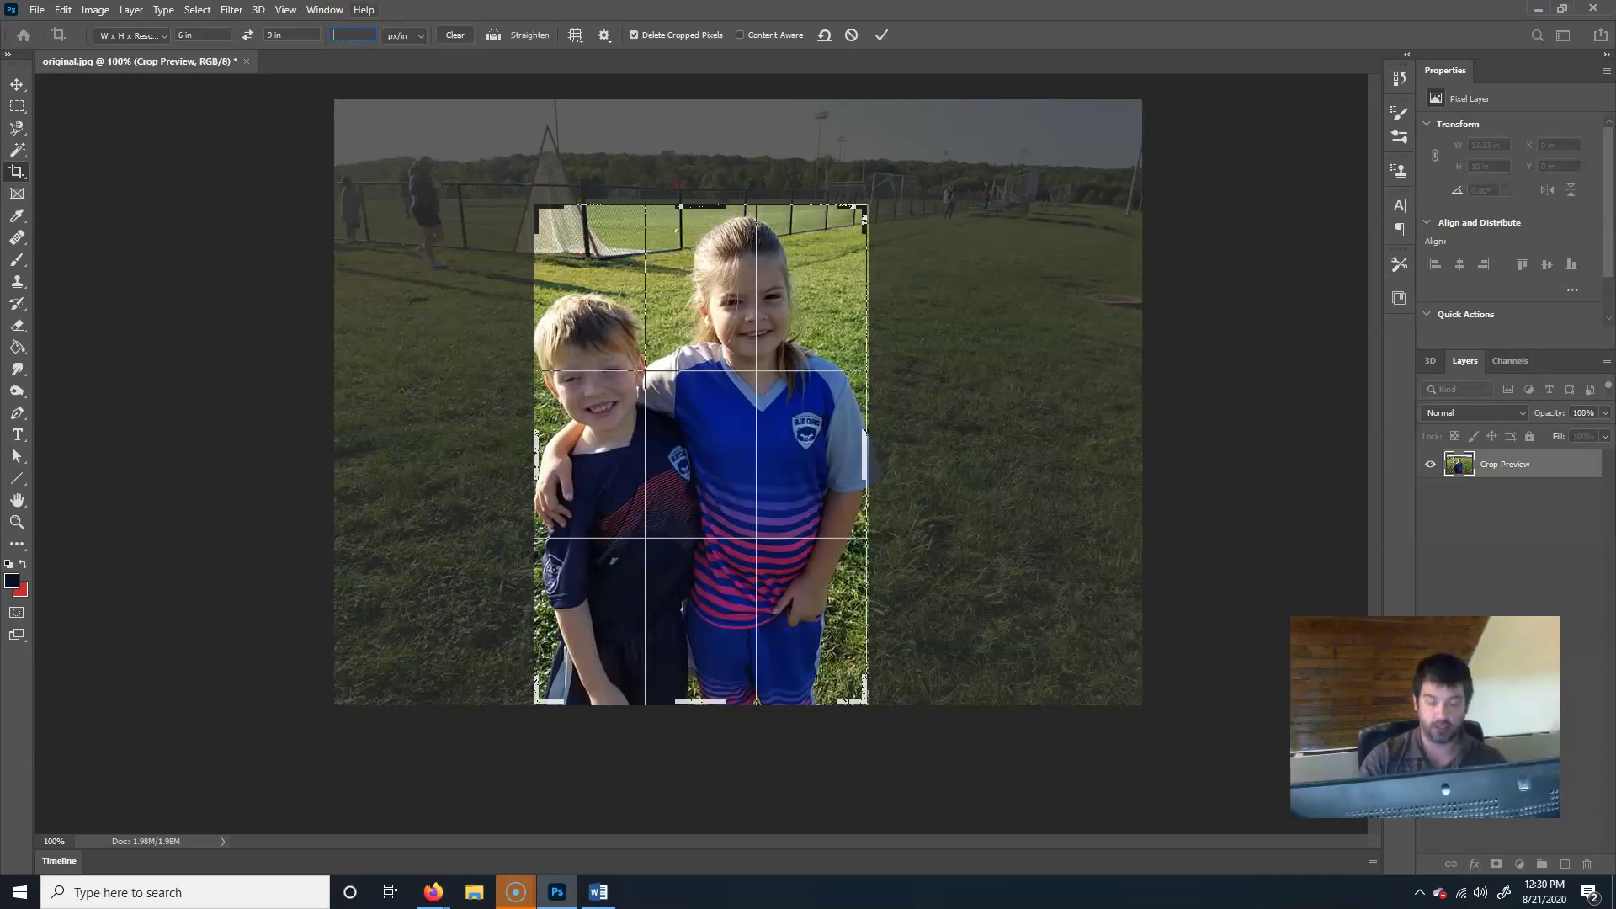
type("300")
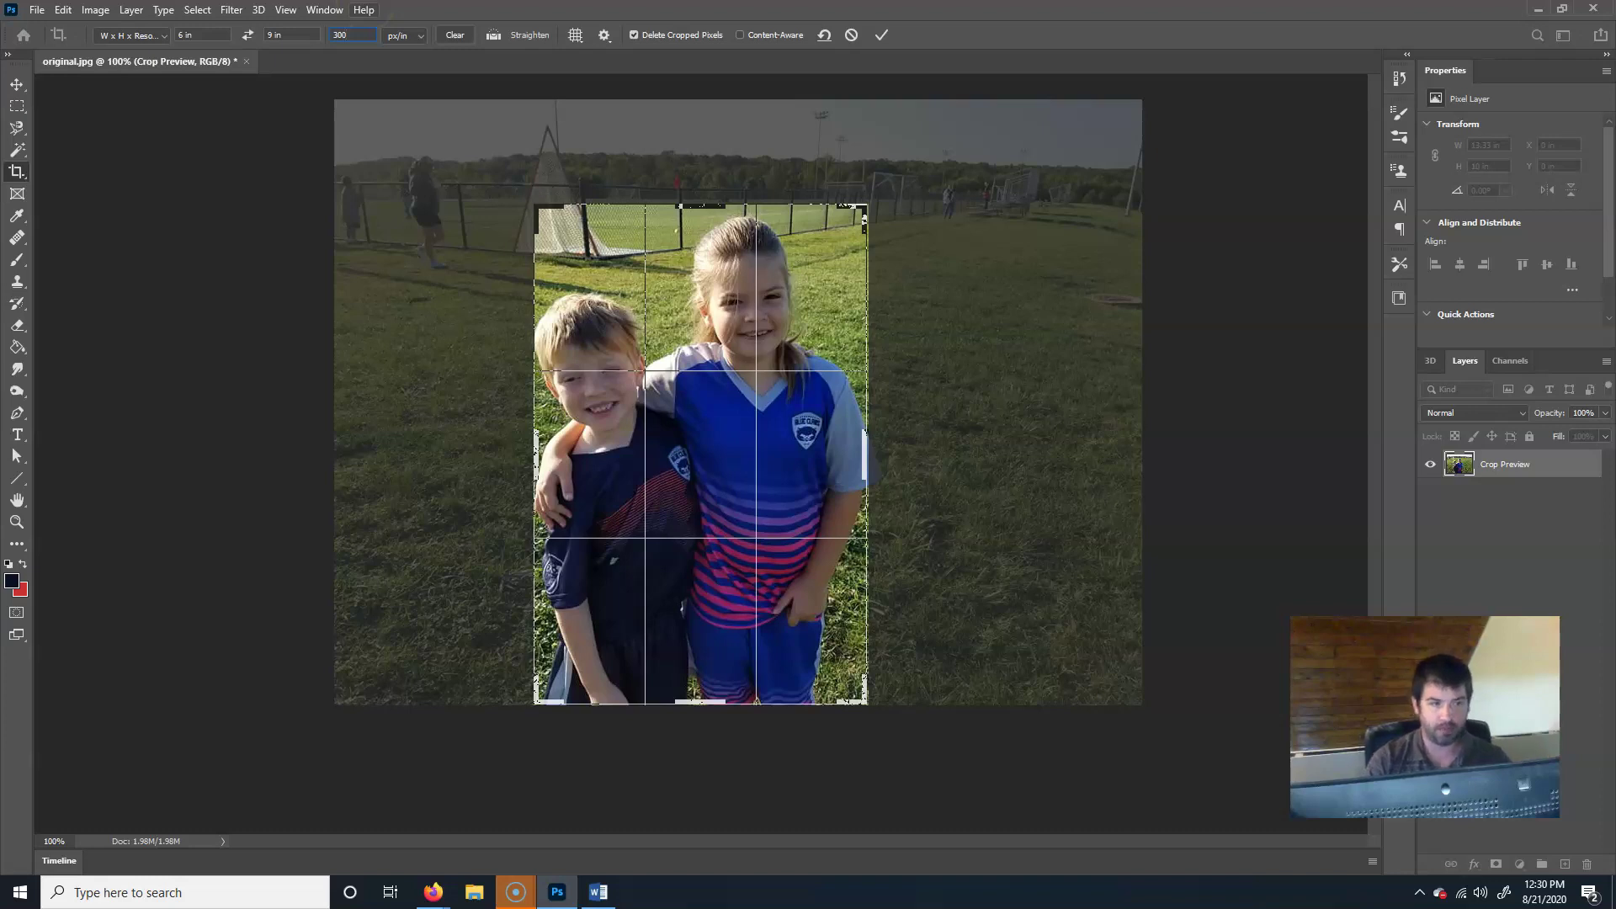
left_click(200, 34)
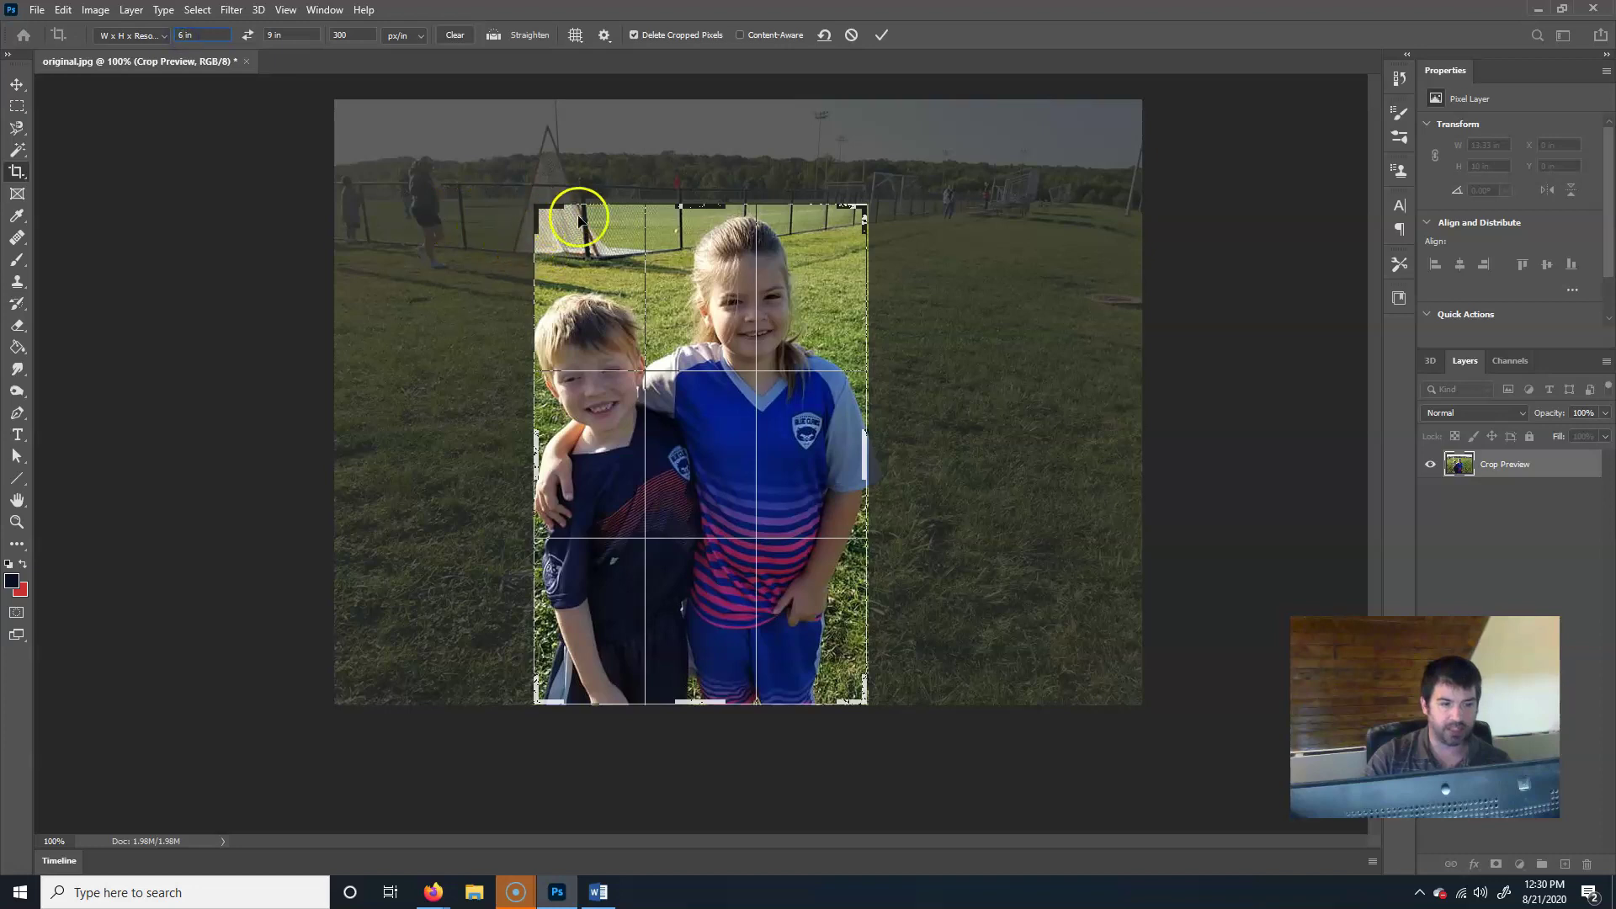
left_click(362, 34)
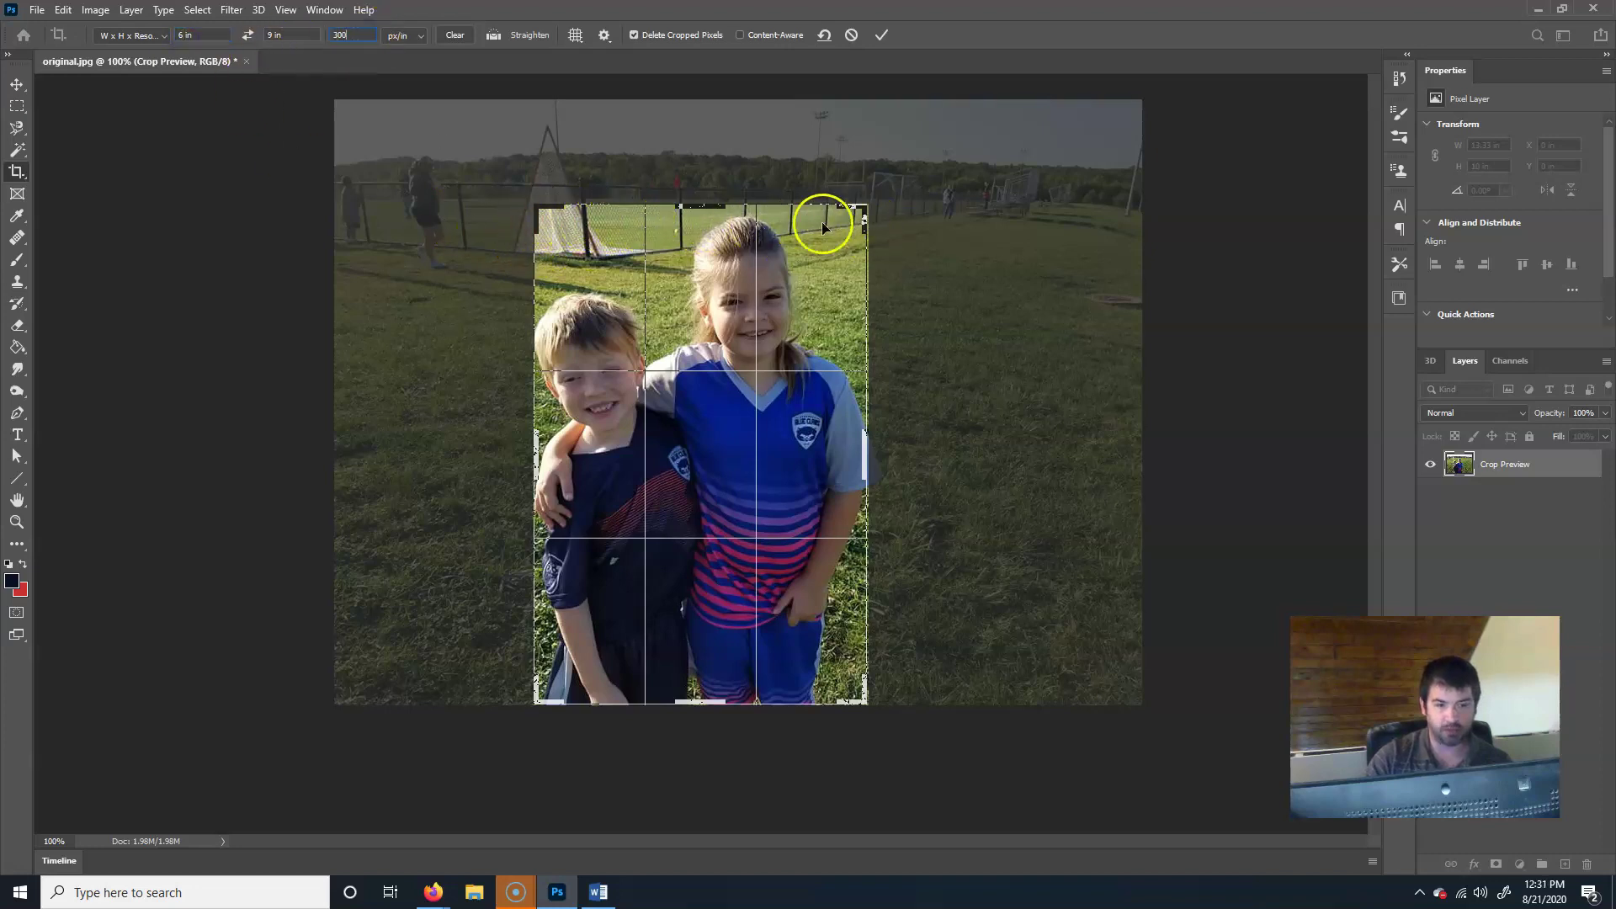
left_click(269, 34)
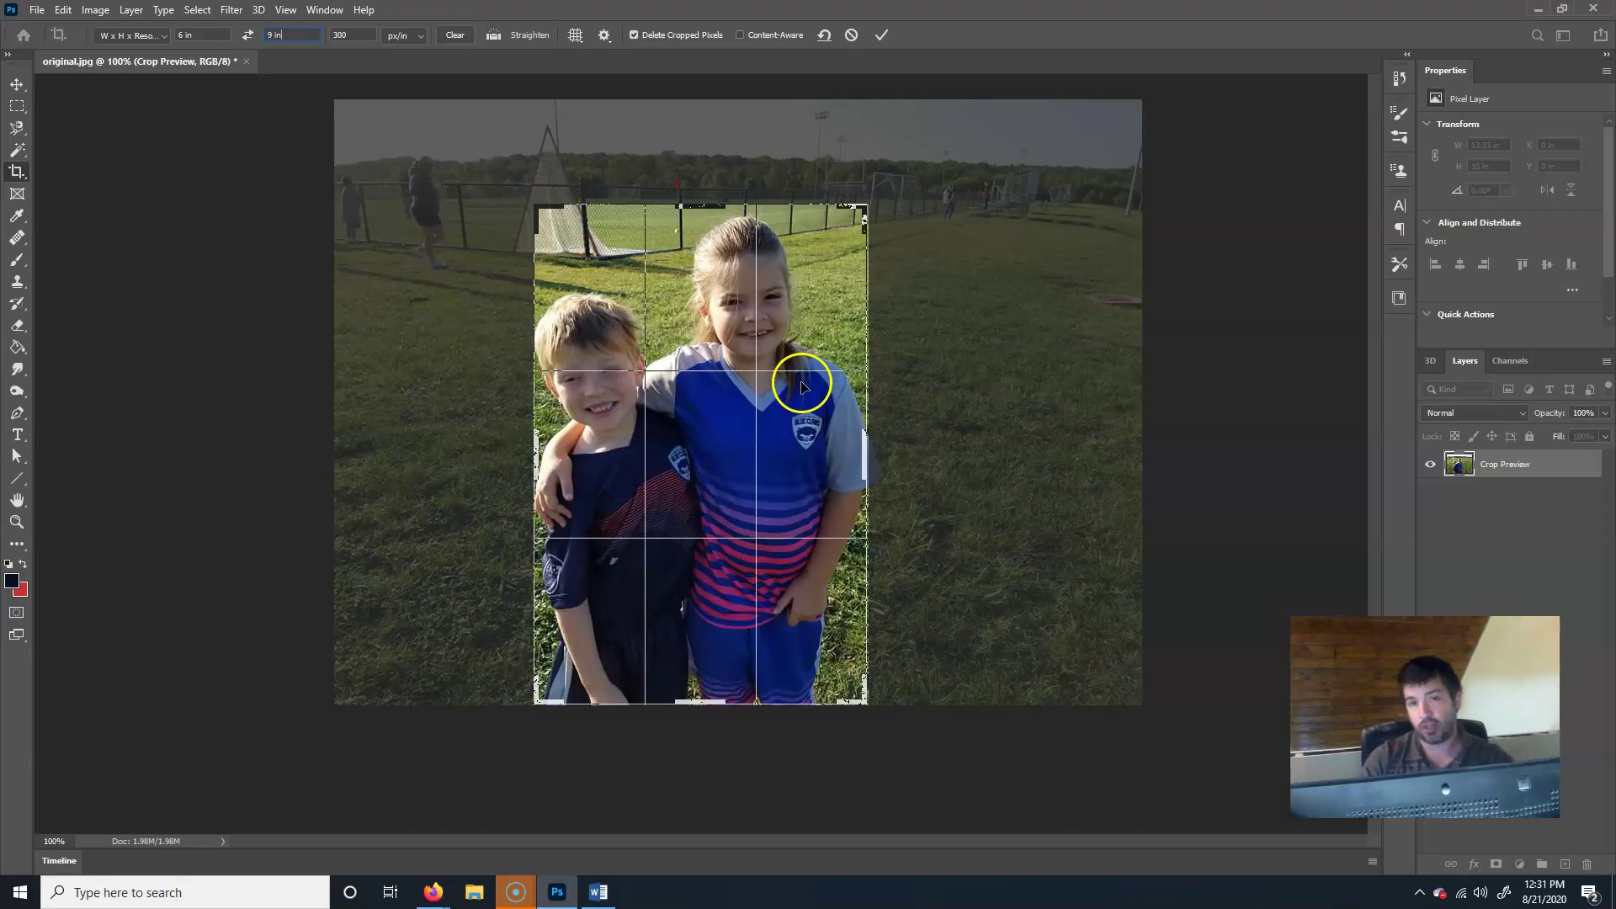
- Swap the crop width and height repeatedly to compare landscape and portrait, ending on the 6 by 9 in portrait format
left_click(247, 35)
left_click(248, 34)
left_click(248, 34)
left_click(247, 34)
left_click(248, 34)
left_click(247, 34)
left_click(247, 35)
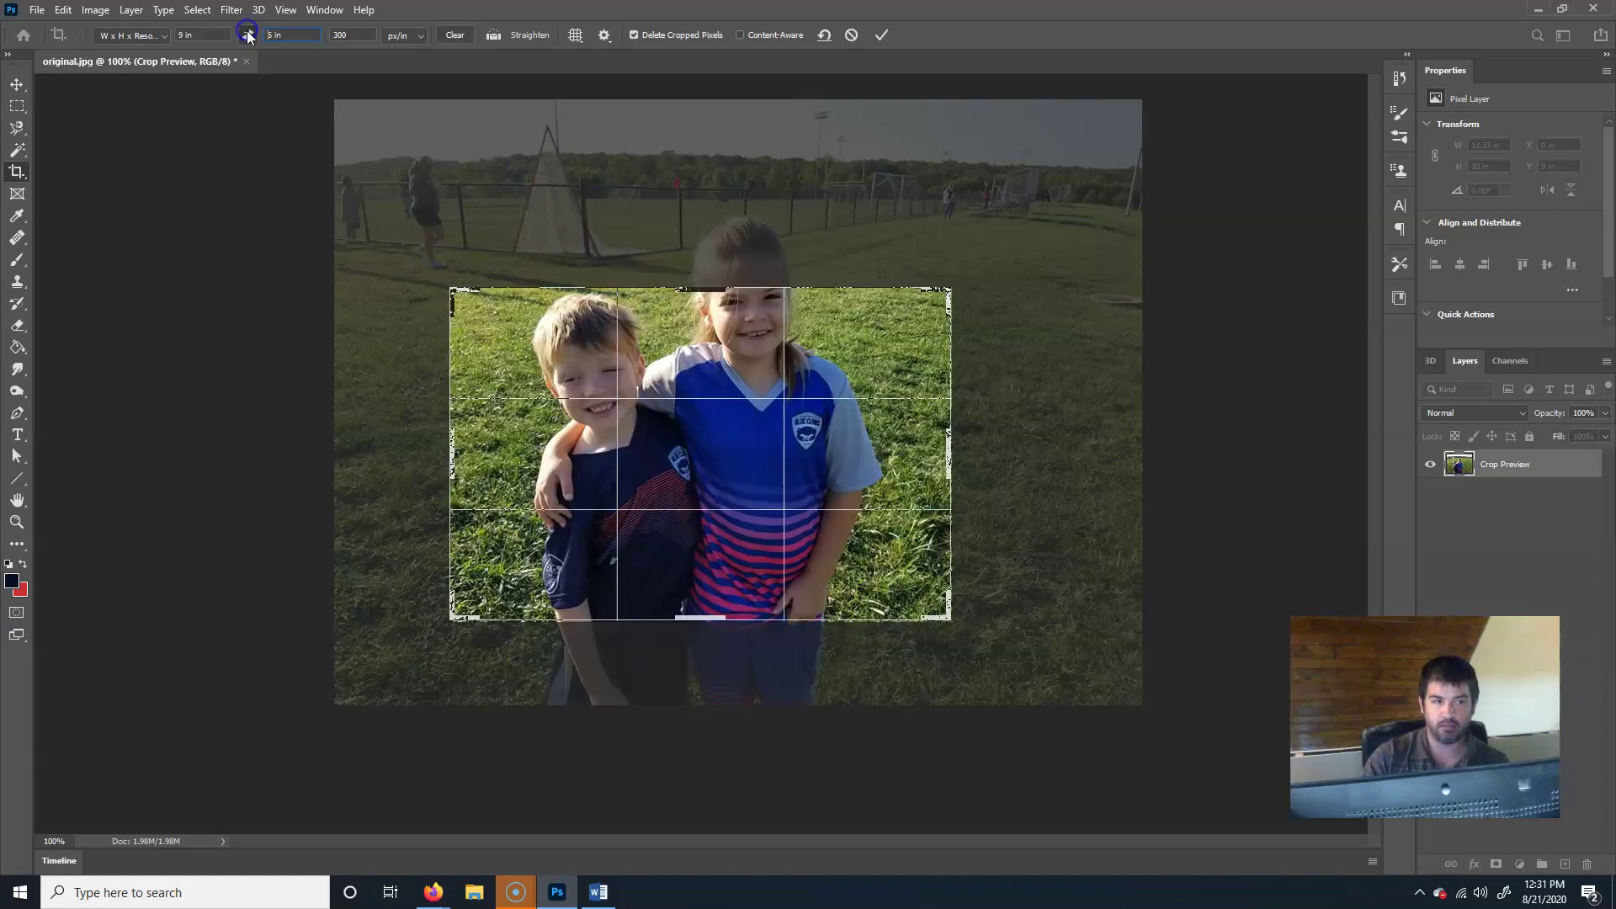
left_click(247, 34)
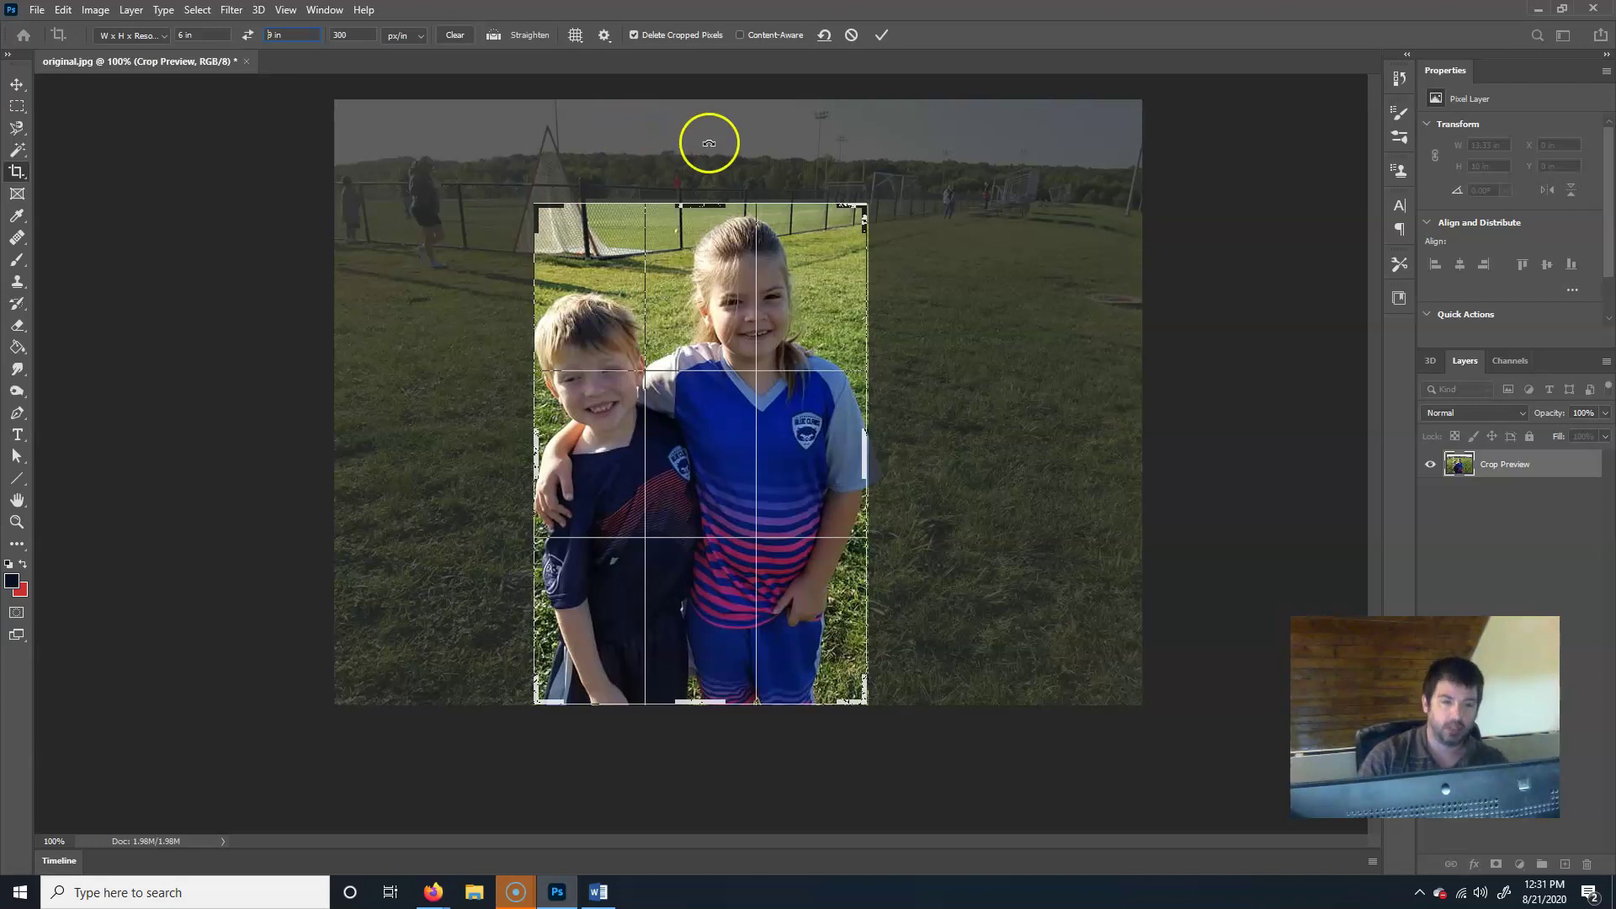
- Resize the crop frame, shift the photo inside it to frame both children, and apply the 6 by 9 in crop
mouse_move(866, 207)
left_mouse_down()
mouse_move(931, 169)
mouse_move(848, 217)
mouse_move(892, 217)
left_mouse_up()
mouse_move(533, 175)
left_mouse_down()
mouse_move(541, 187)
mouse_move(497, 184)
mouse_move(503, 167)
left_mouse_up()
left_click_drag(631, 343, 716, 407)
left_click_drag(886, 172, 867, 217)
mouse_move(793, 440)
left_mouse_down()
mouse_move(763, 481)
mouse_move(795, 464)
left_mouse_up()
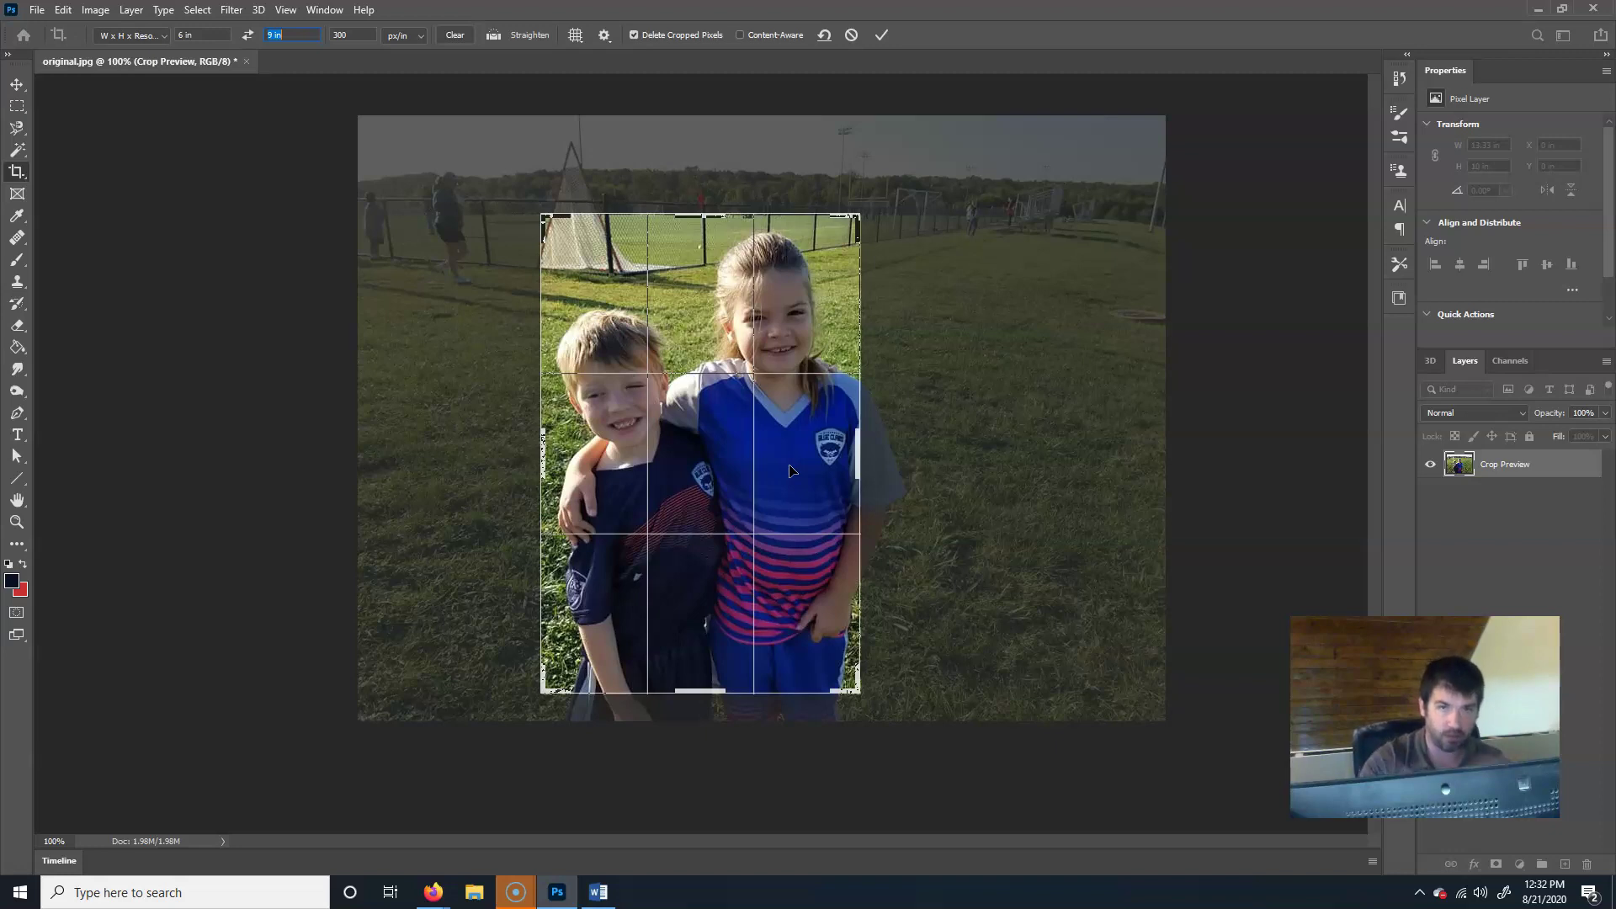
left_click(775, 398)
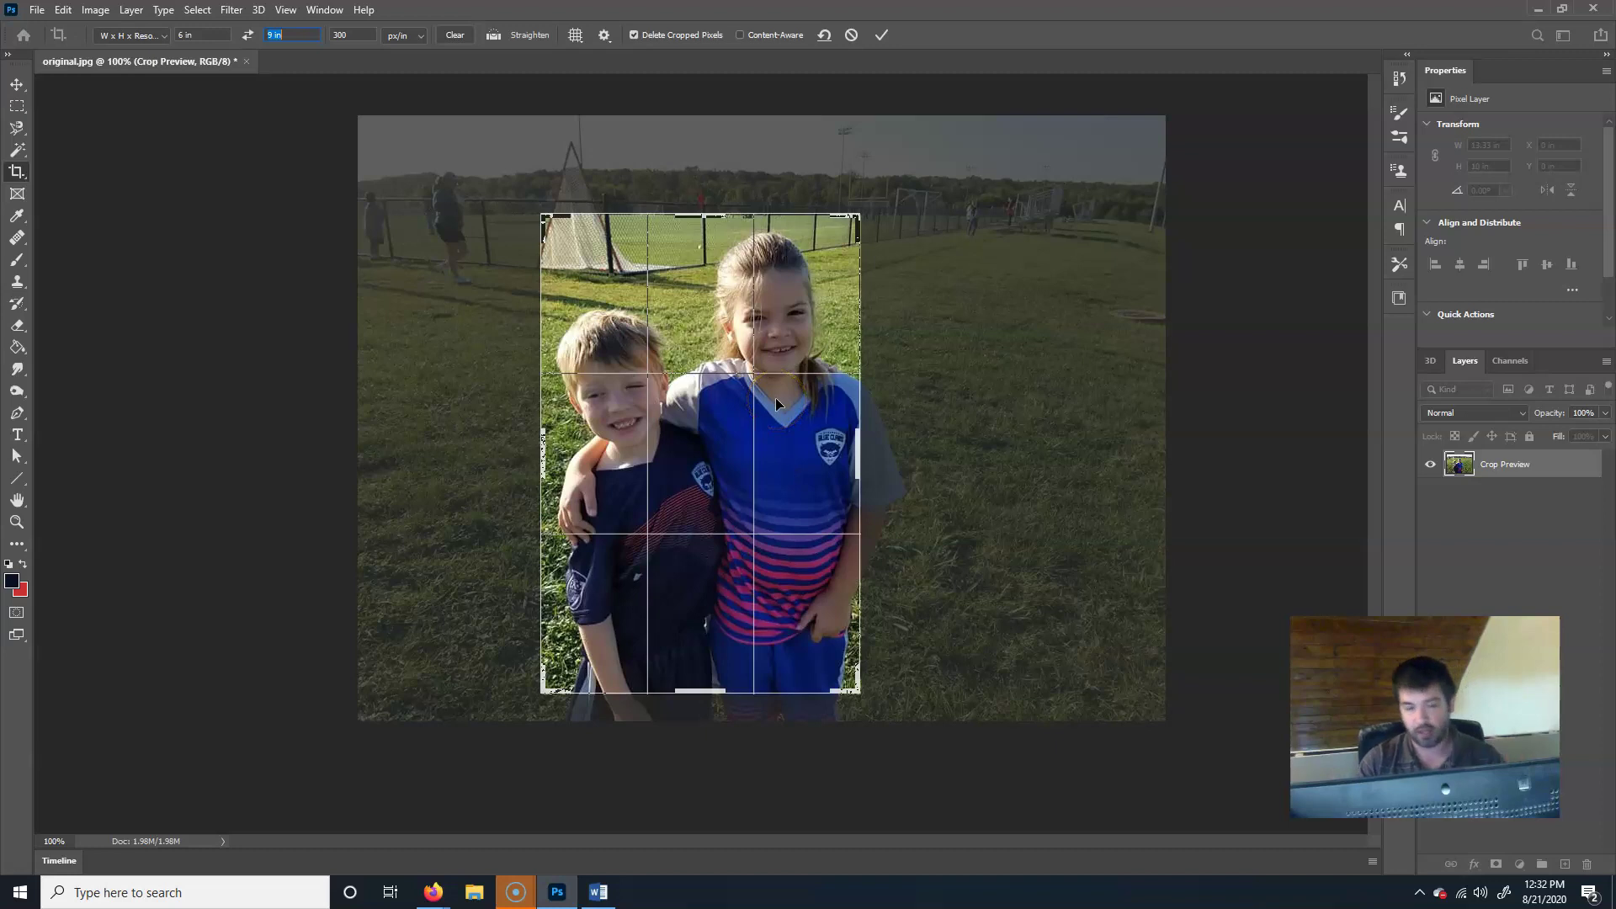
key("Return")
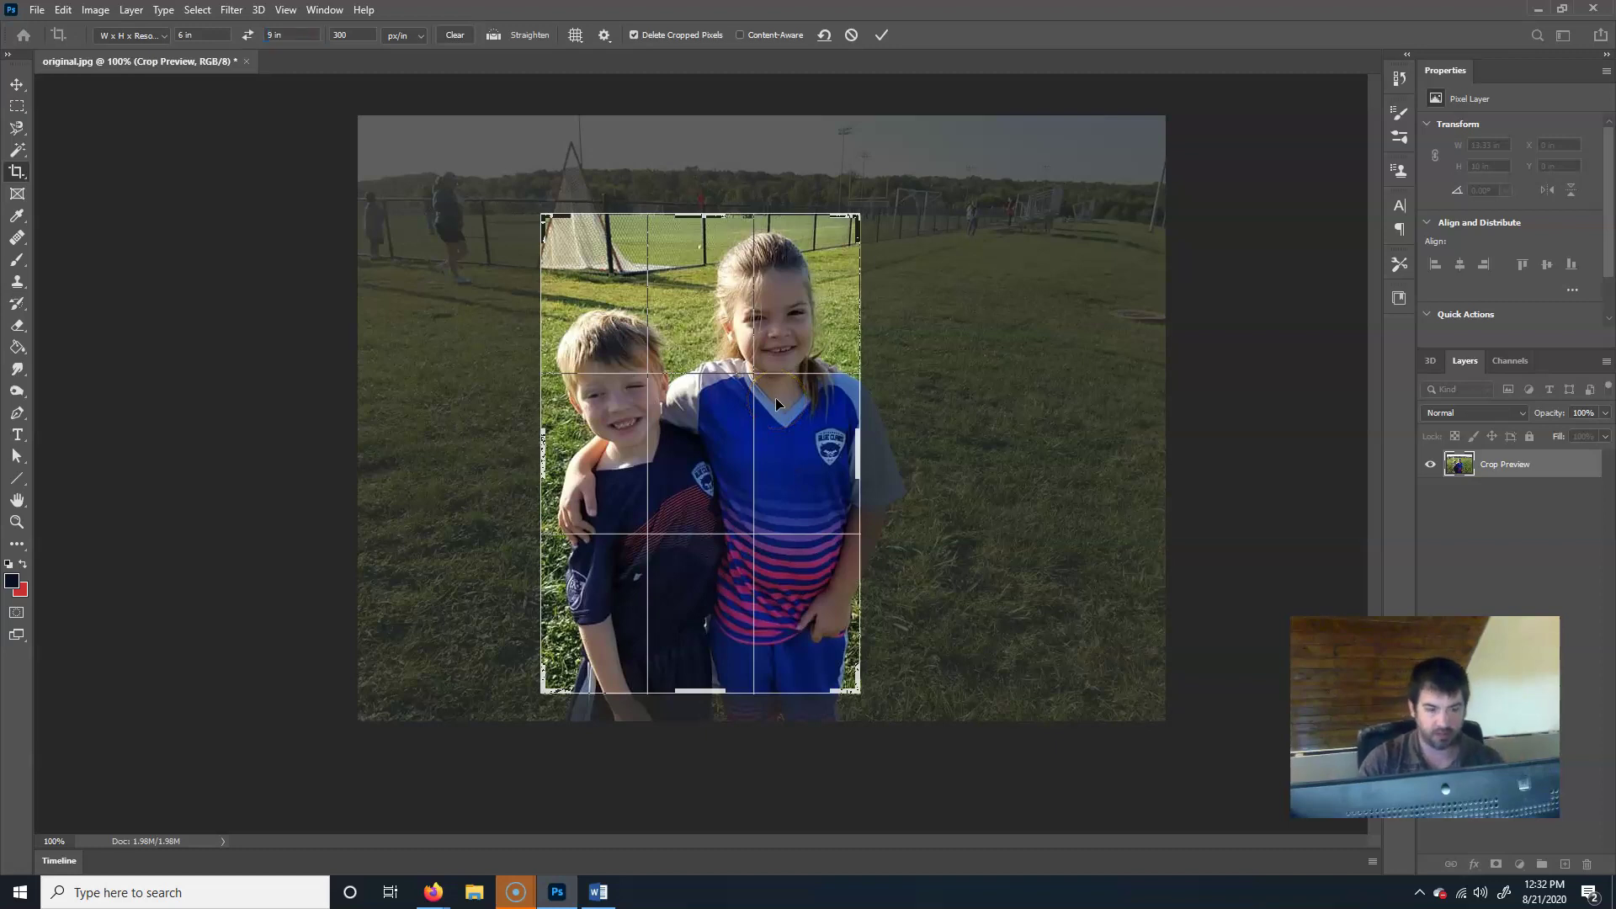
key("Return")
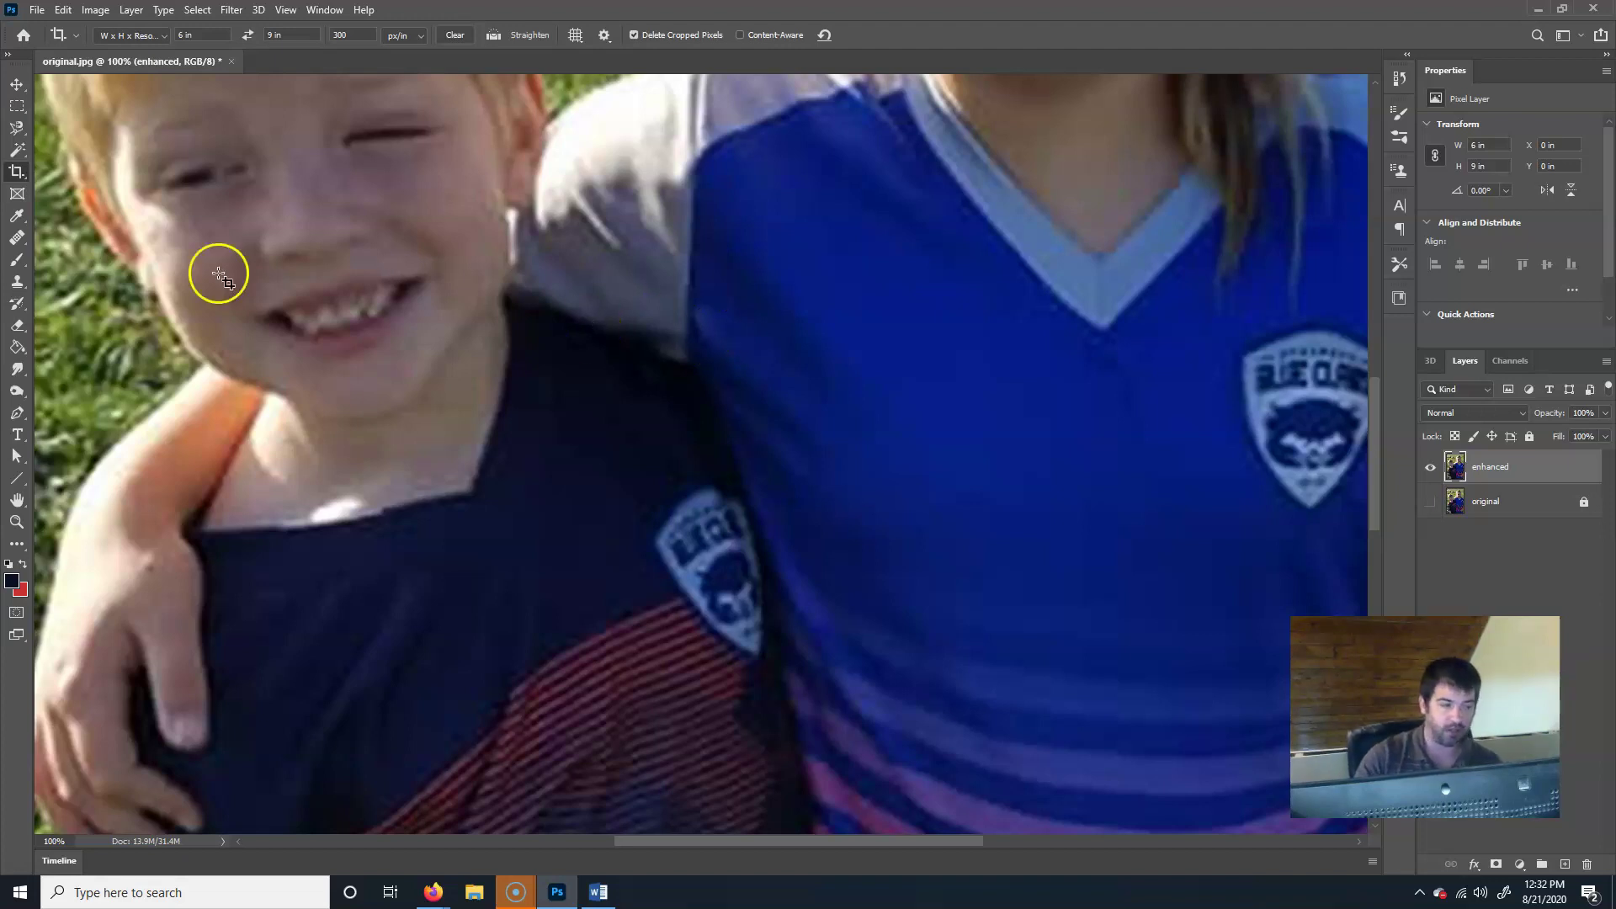
- Examine the cropped photo at several magnifications to judge its framing and sharpness
left_click(23, 522)
left_click(642, 386)
left_click(644, 427, "alt")
left_click(653, 408, "alt")
left_click(283, 371)
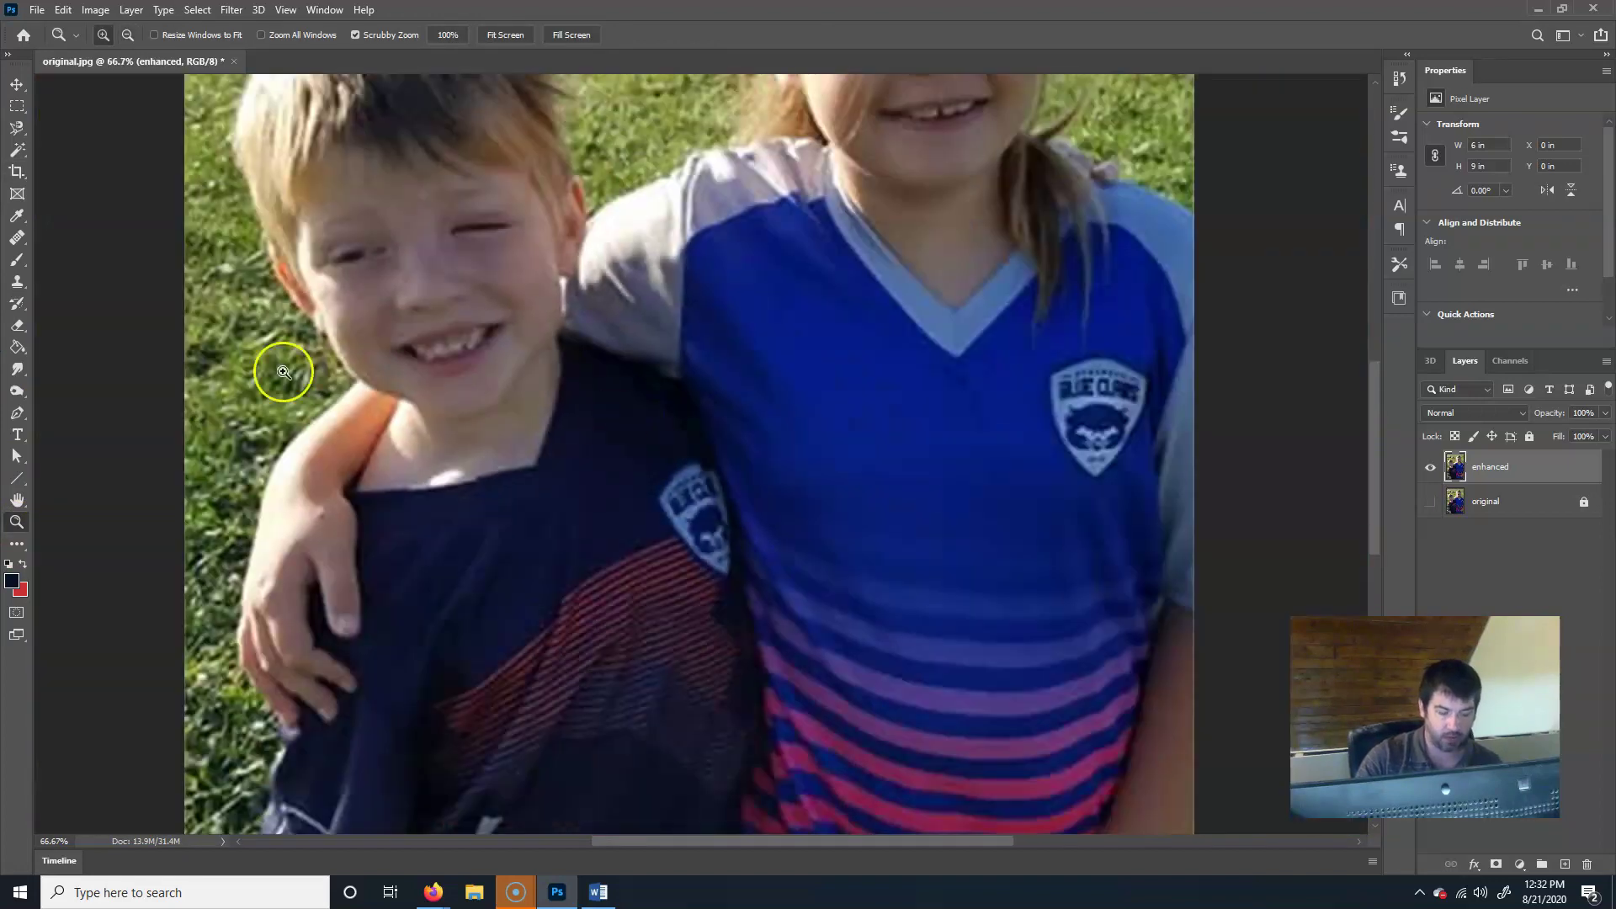
left_click(16, 84)
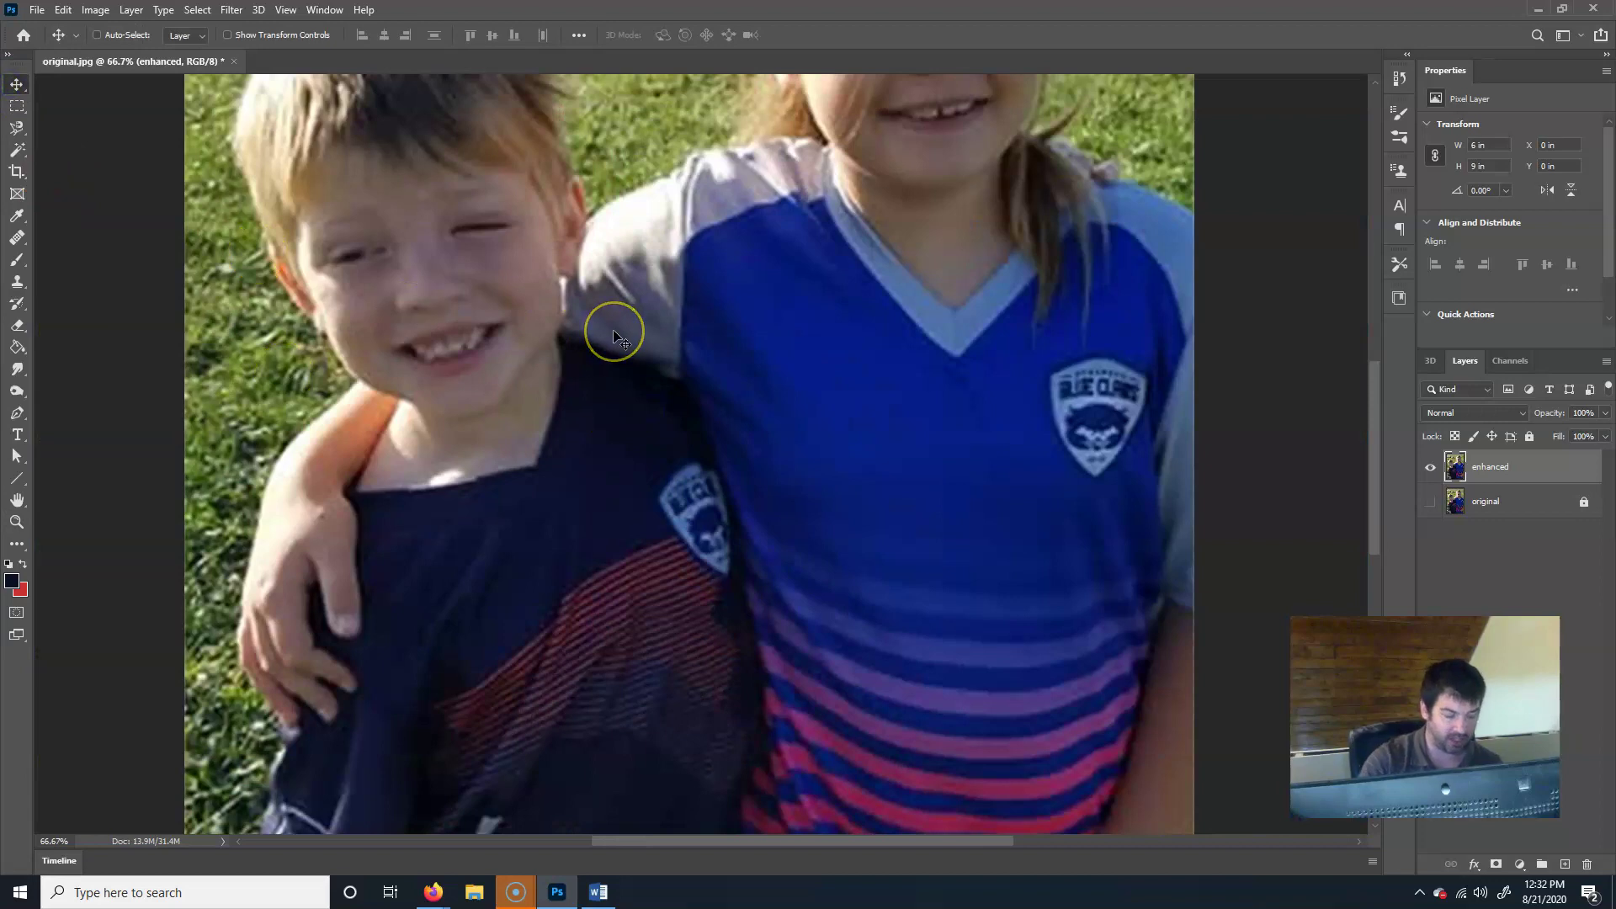
key("ctrl+minus")
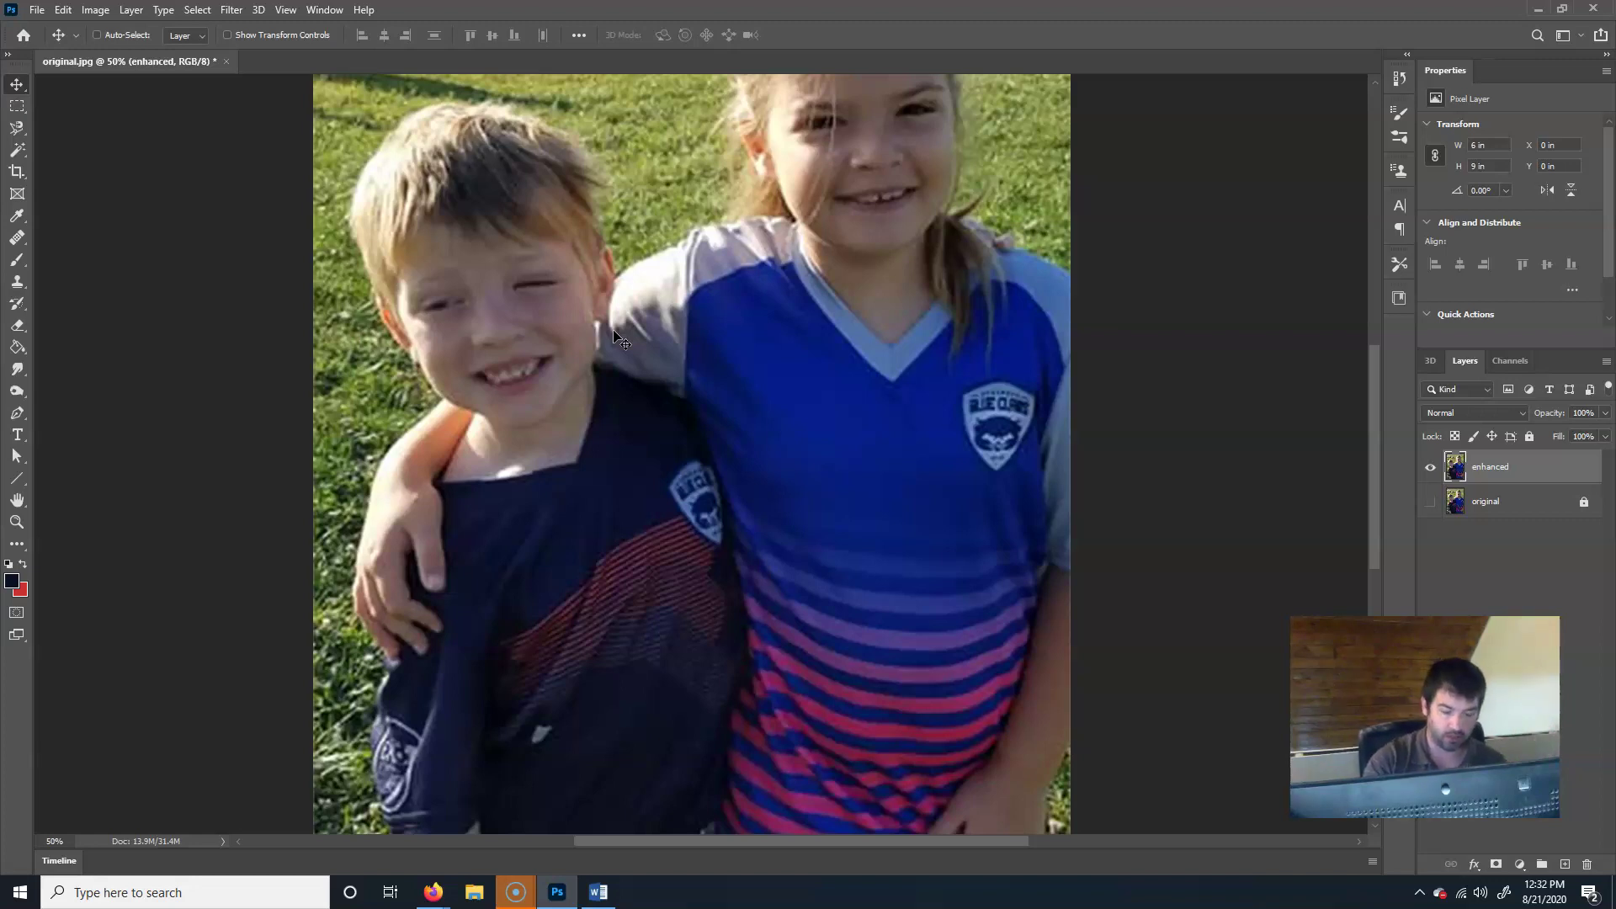
key("ctrl+minus")
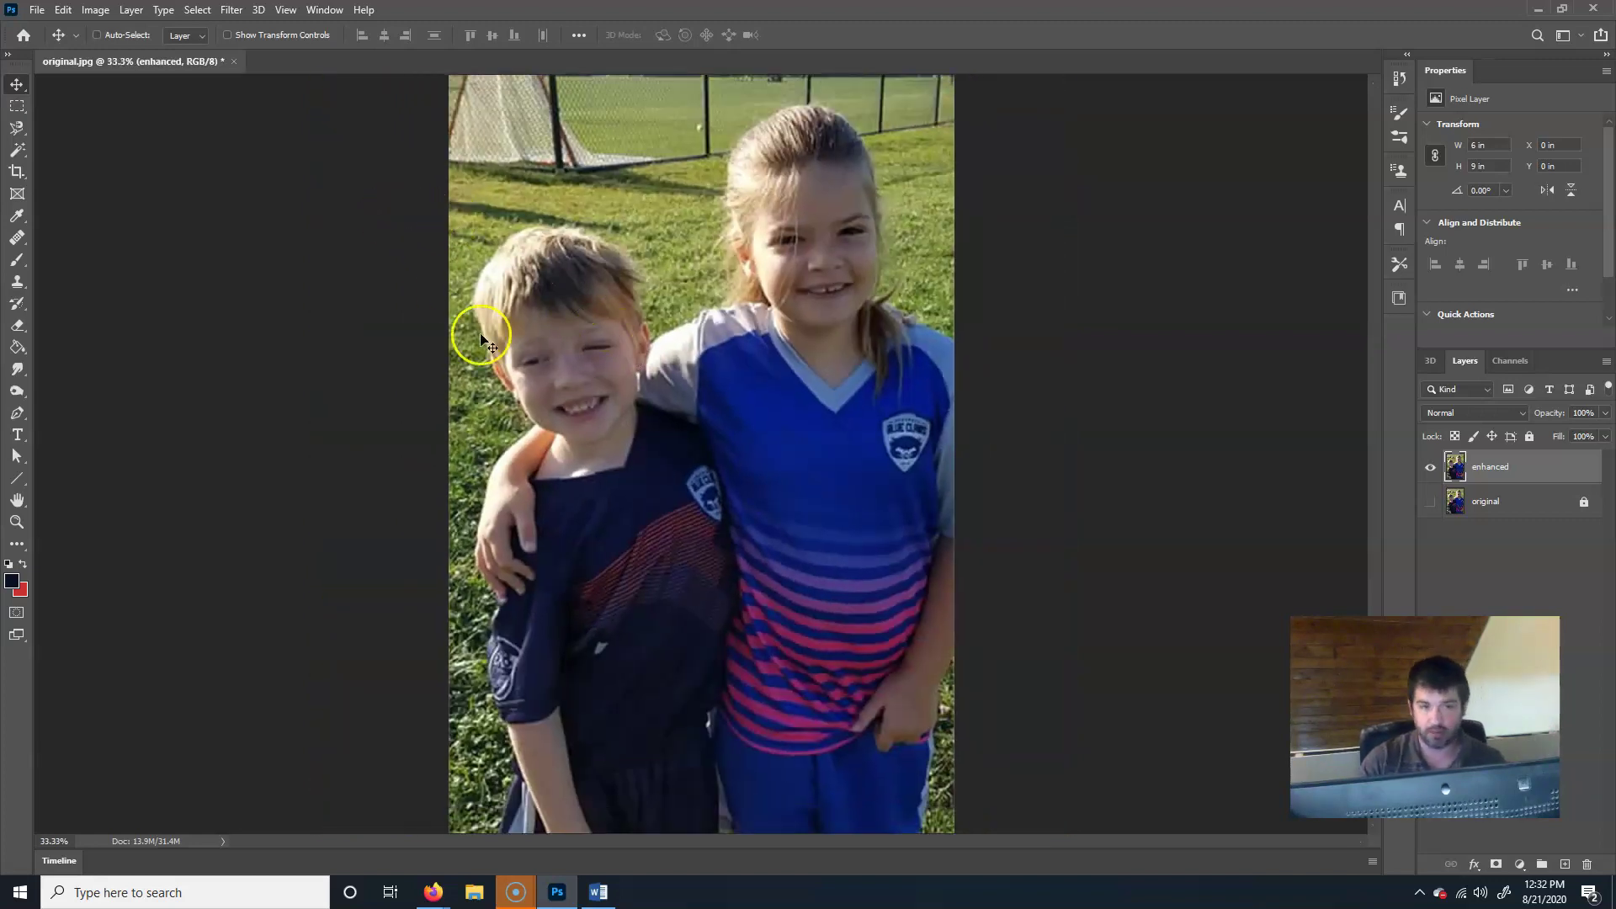
key("ctrl+plus")
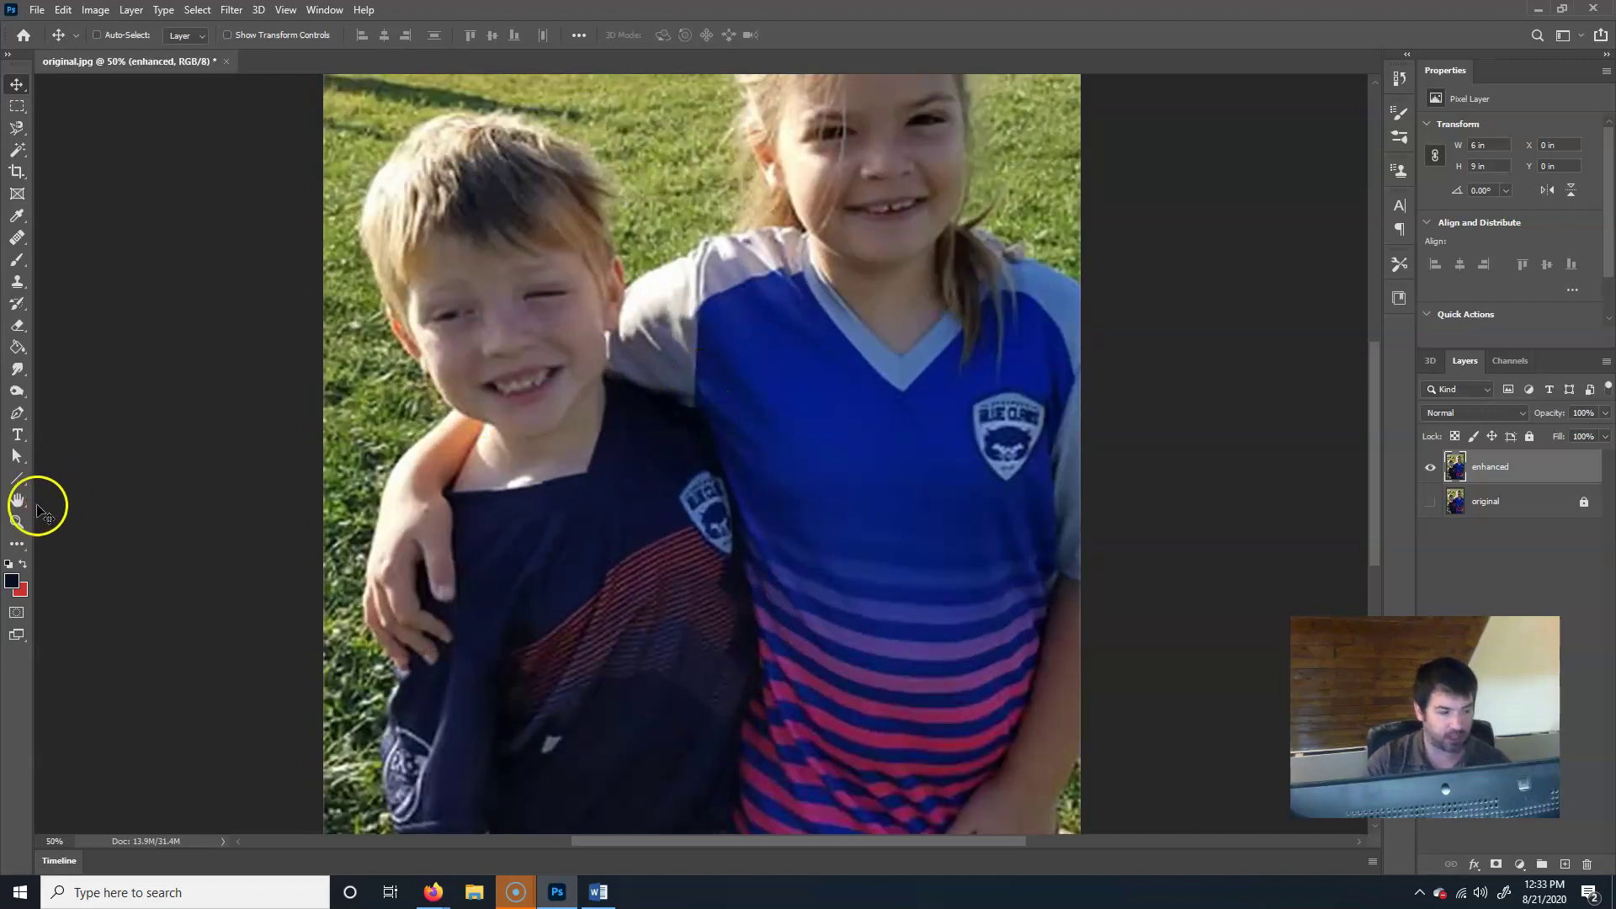
left_click_drag(761, 402, 685, 529)
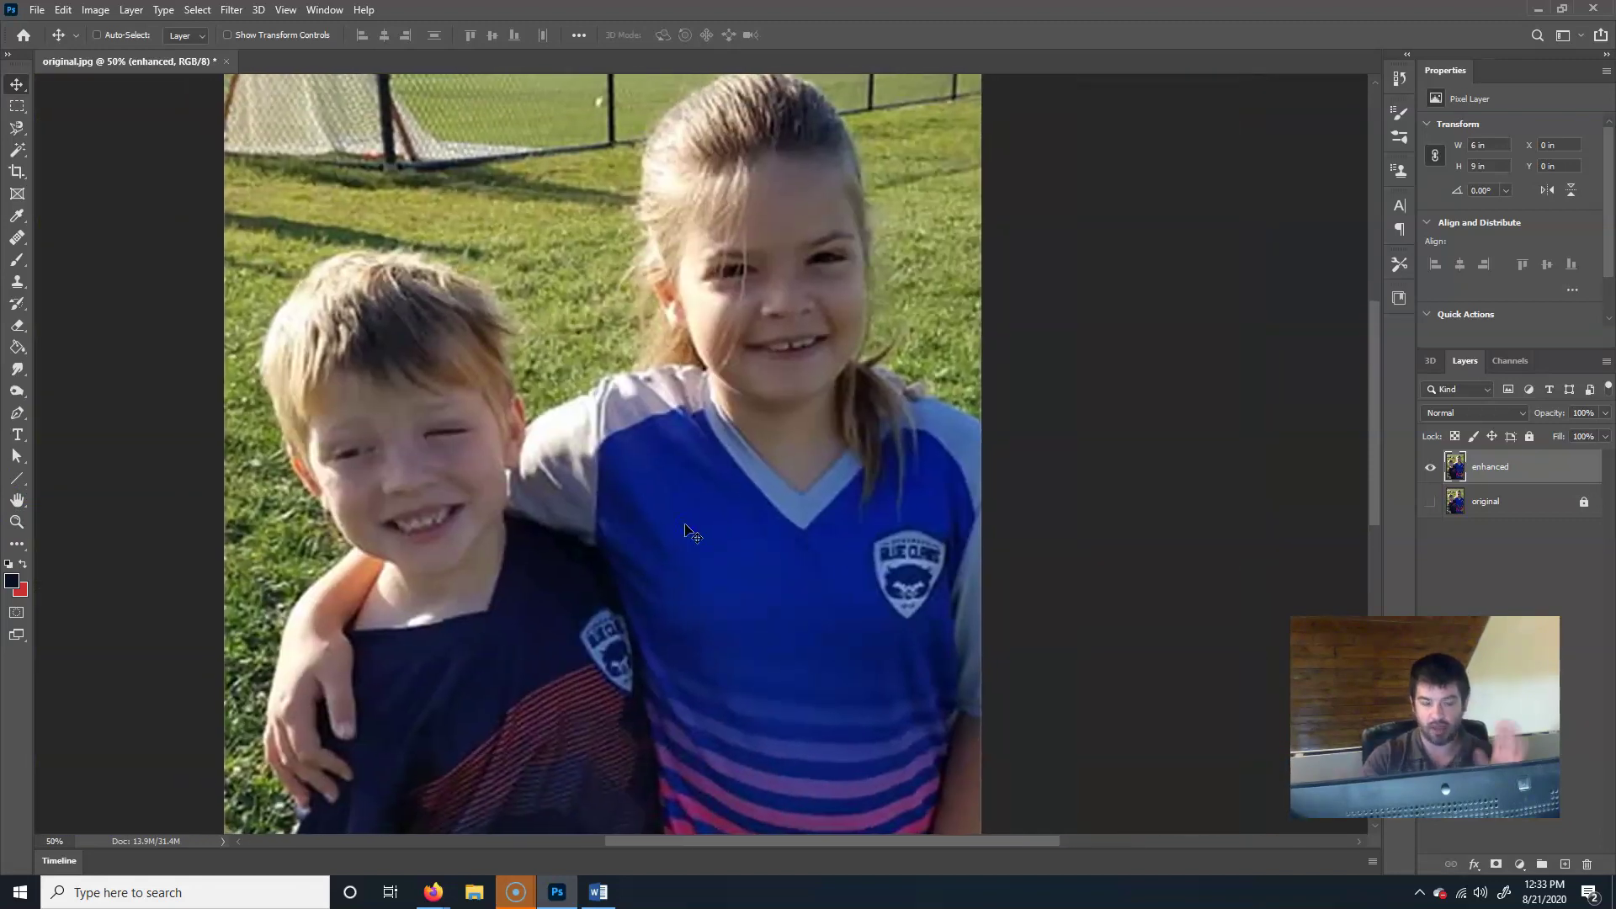
key("ctrl+minus")
key("ctrl+minus")
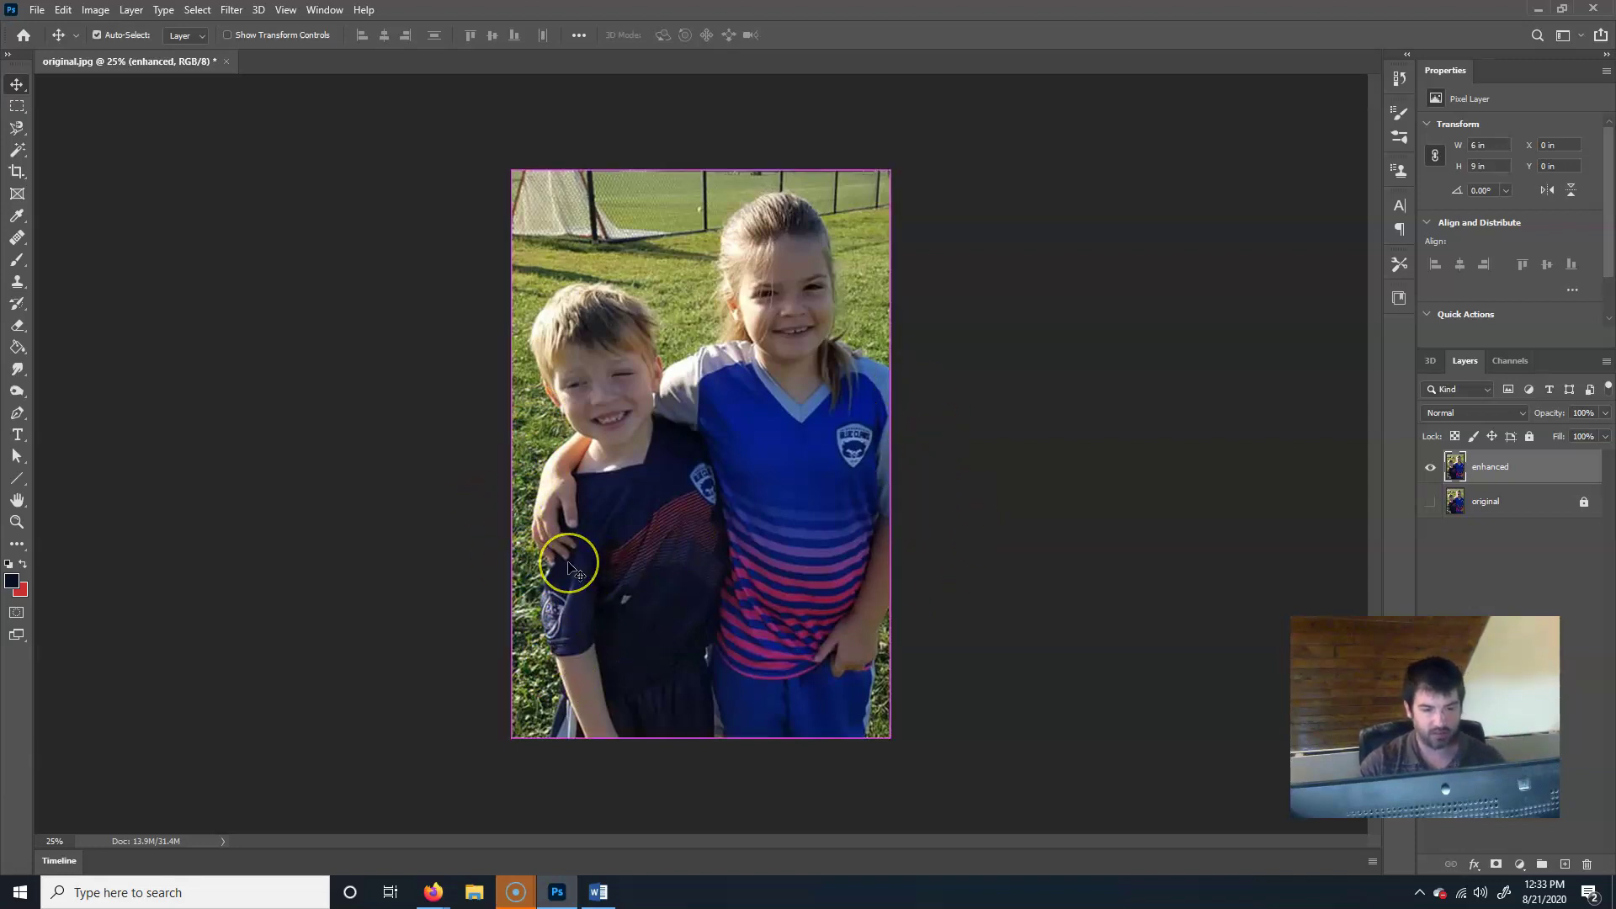
- Undo the crop to bring back the full photo and reactivate the Crop tool
key("ctrl+z")
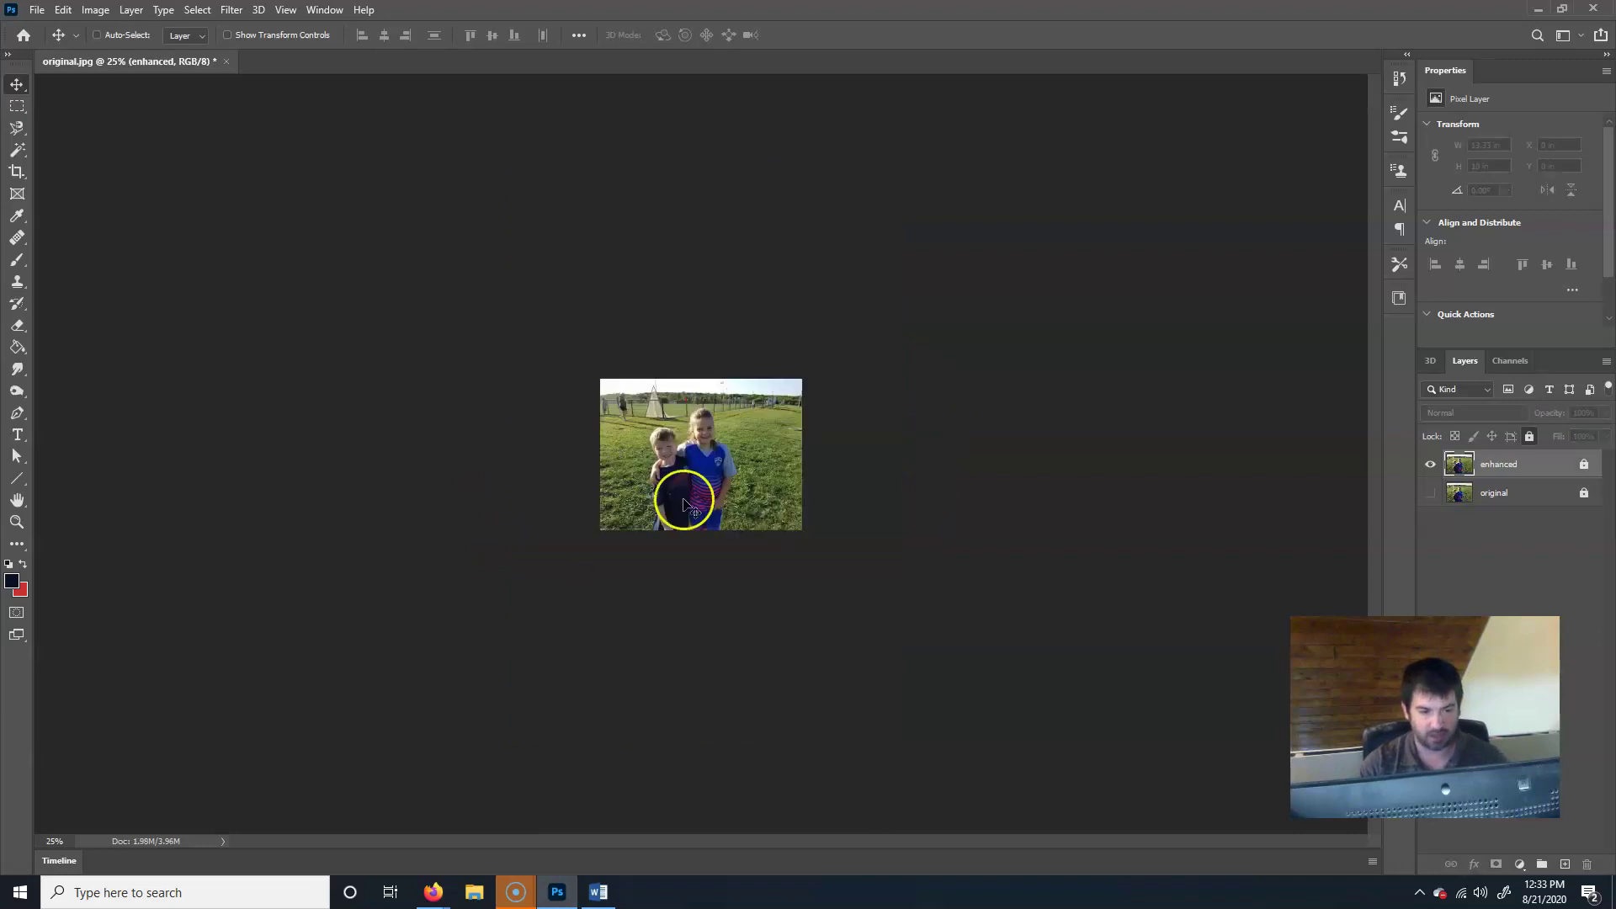
left_click(17, 171)
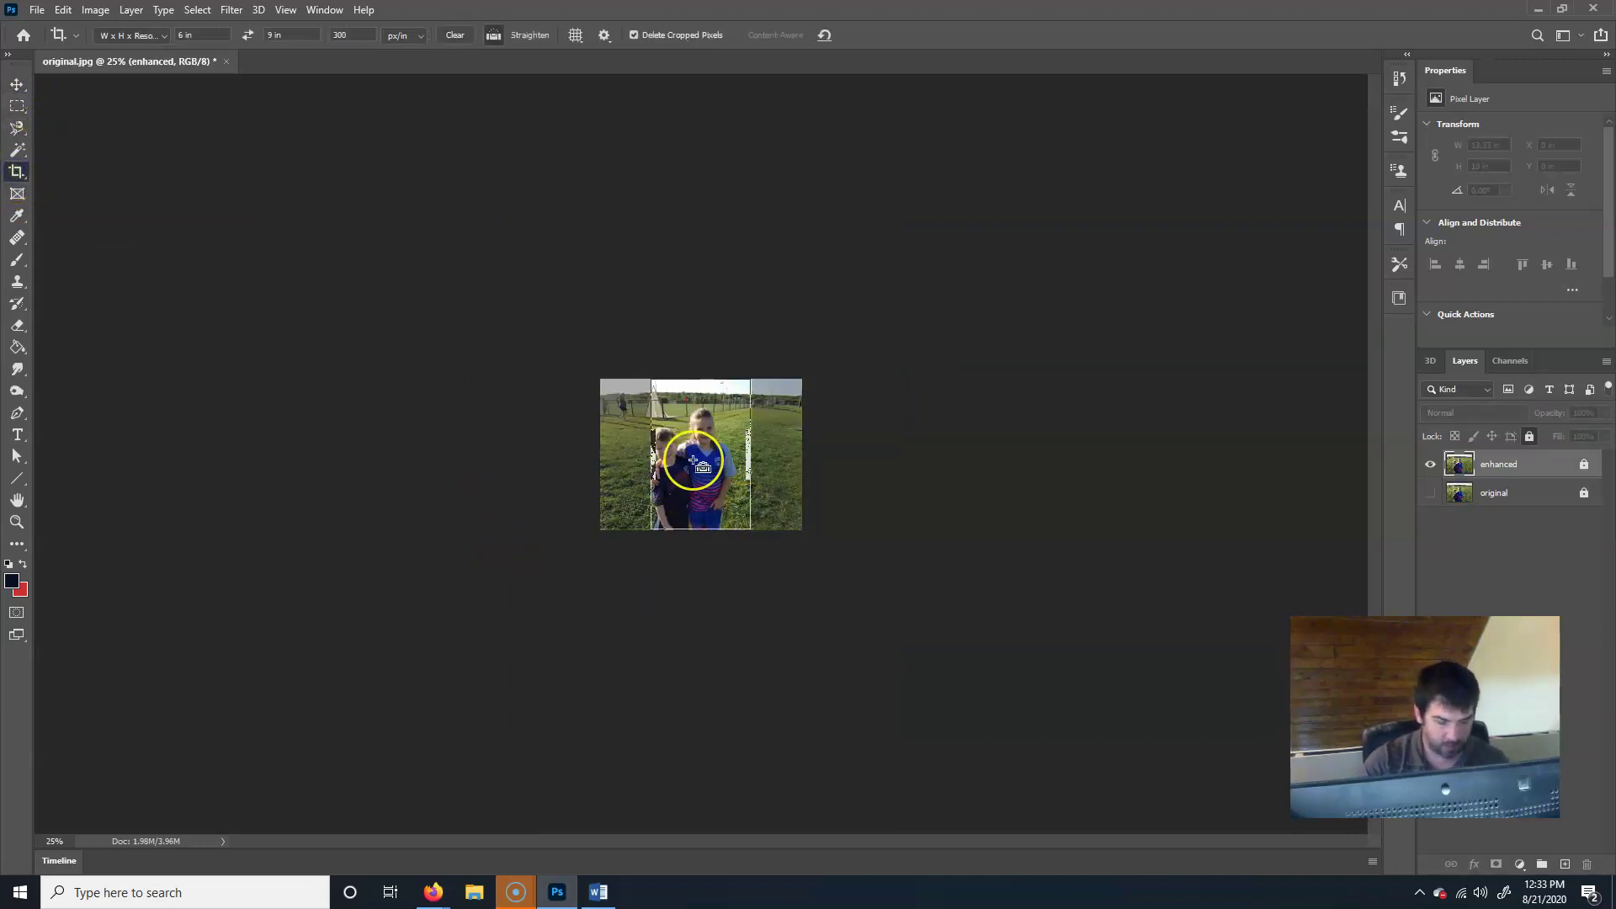
- Shrink the 6 by 9 in portrait crop frame more tightly around both children and apply the crop
key("ctrl+plus")
key("ctrl+plus")
key("ctrl+plus")
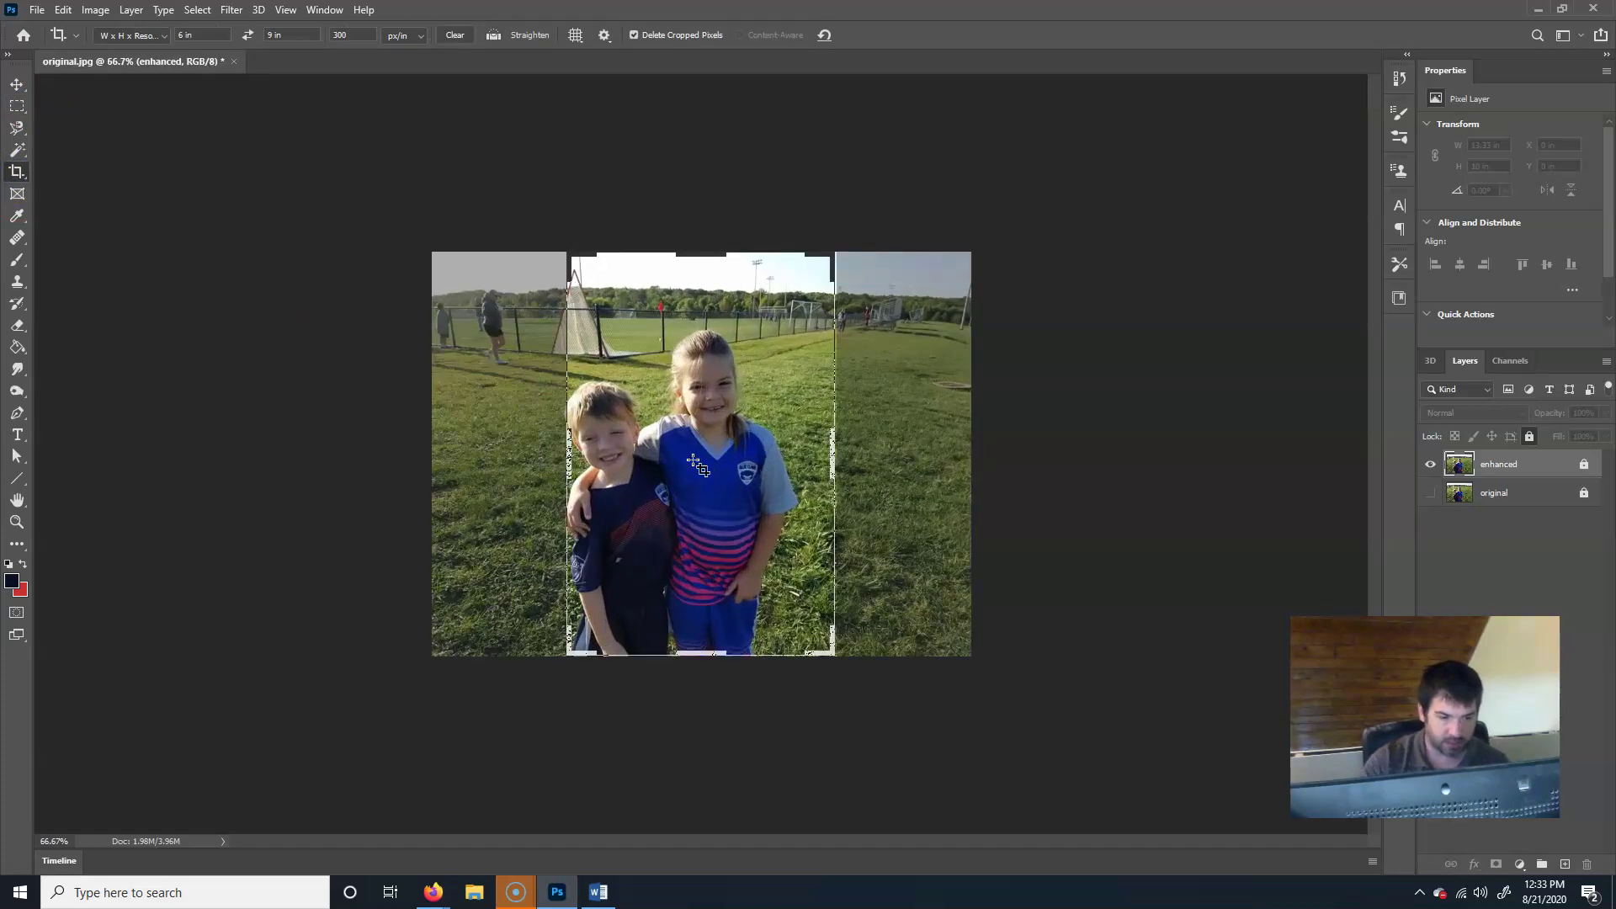
left_click_drag(683, 490, 728, 477)
key("ctrl+z")
left_click_drag(685, 252, 693, 277)
left_click(667, 515)
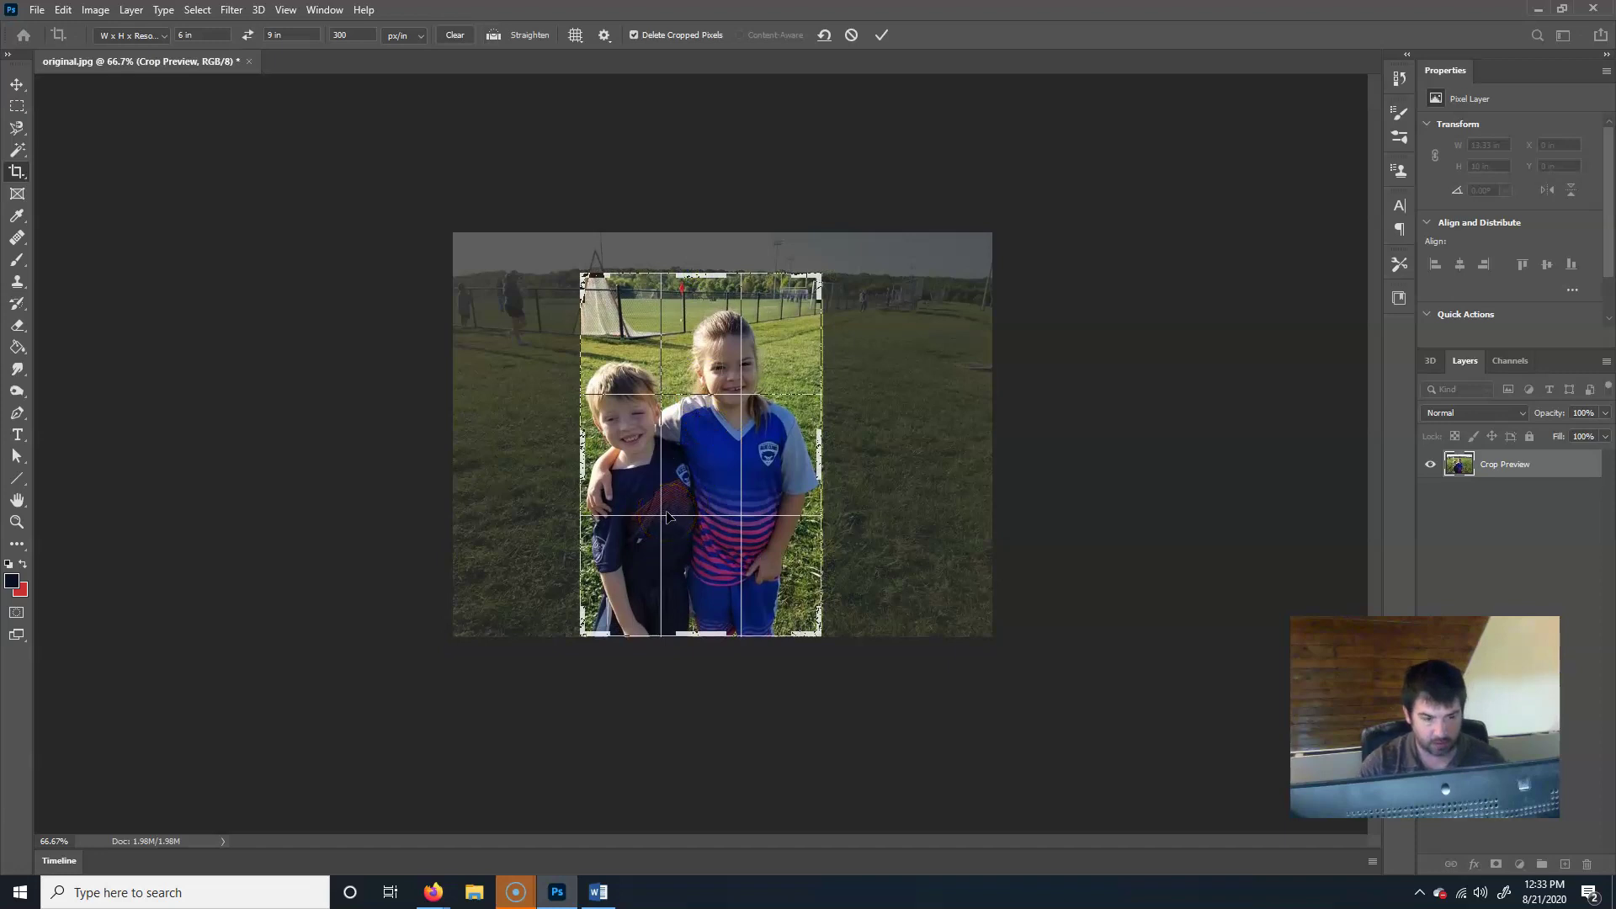
key("Return")
left_click(637, 522)
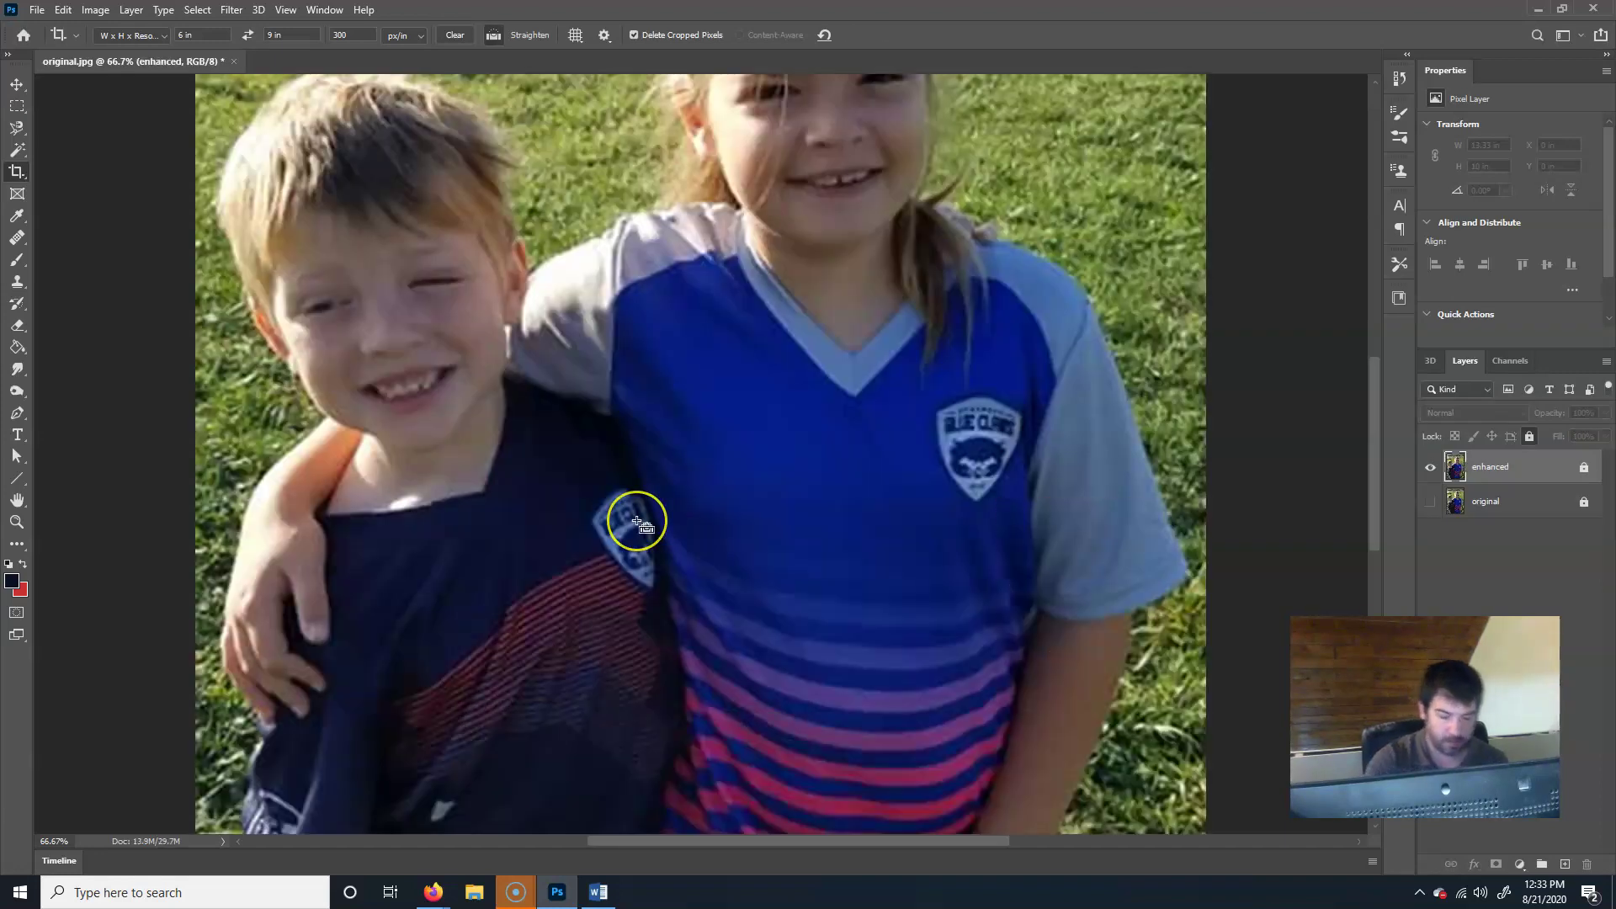
- Examine the newly cropped photo at several magnifications to judge the framing and detail of both children
key("ctrl+minus")
key("ctrl+minus")
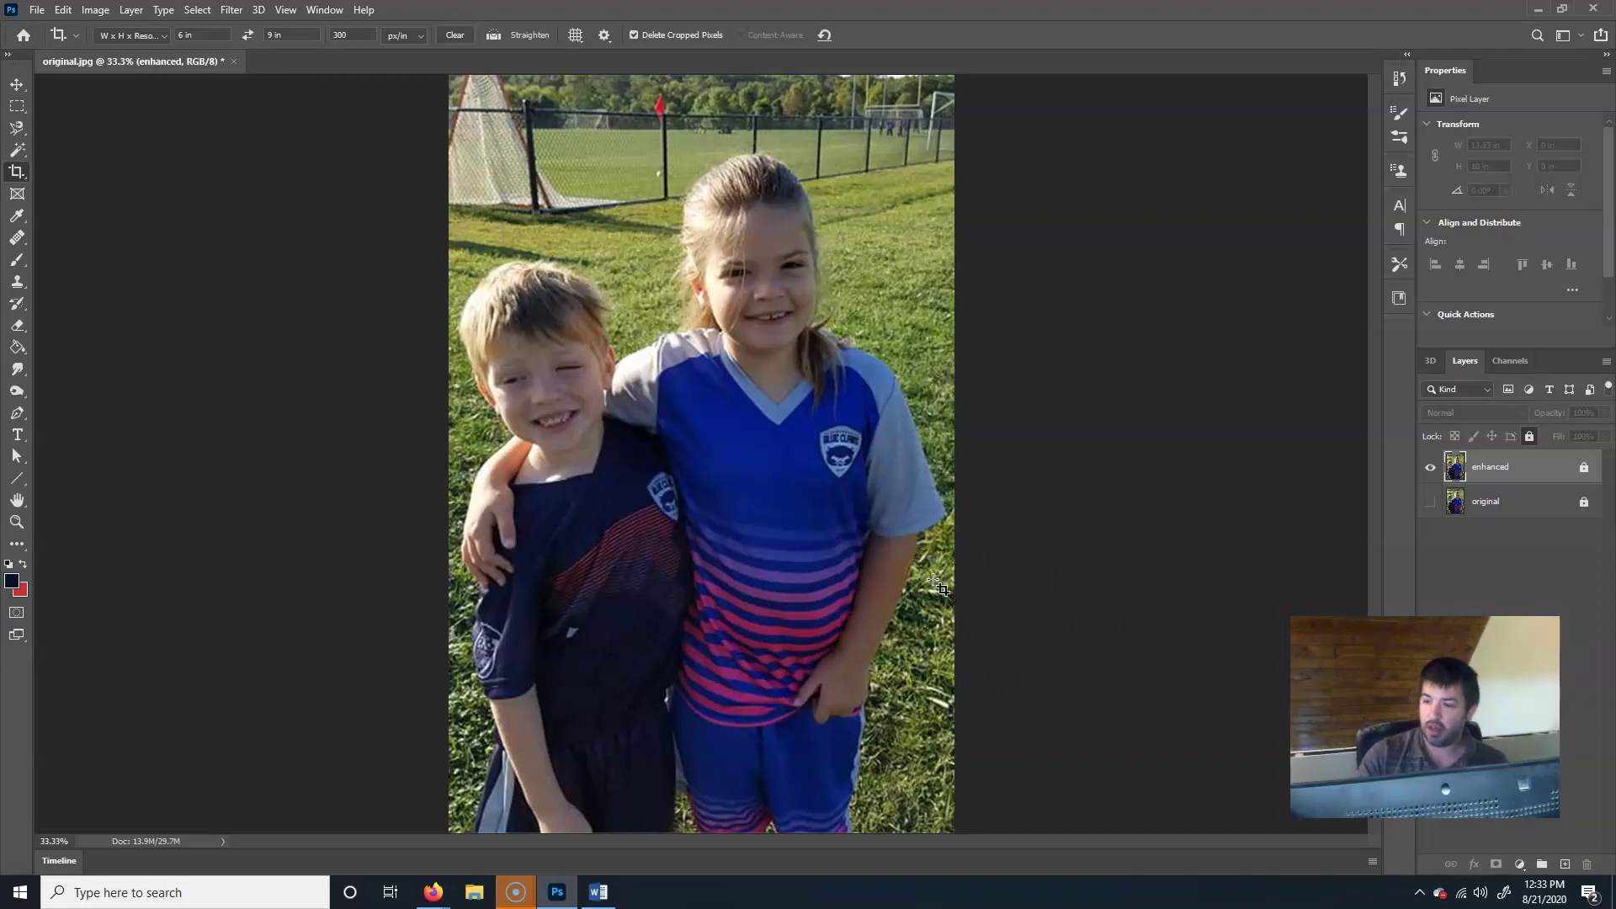
key("ctrl+minus")
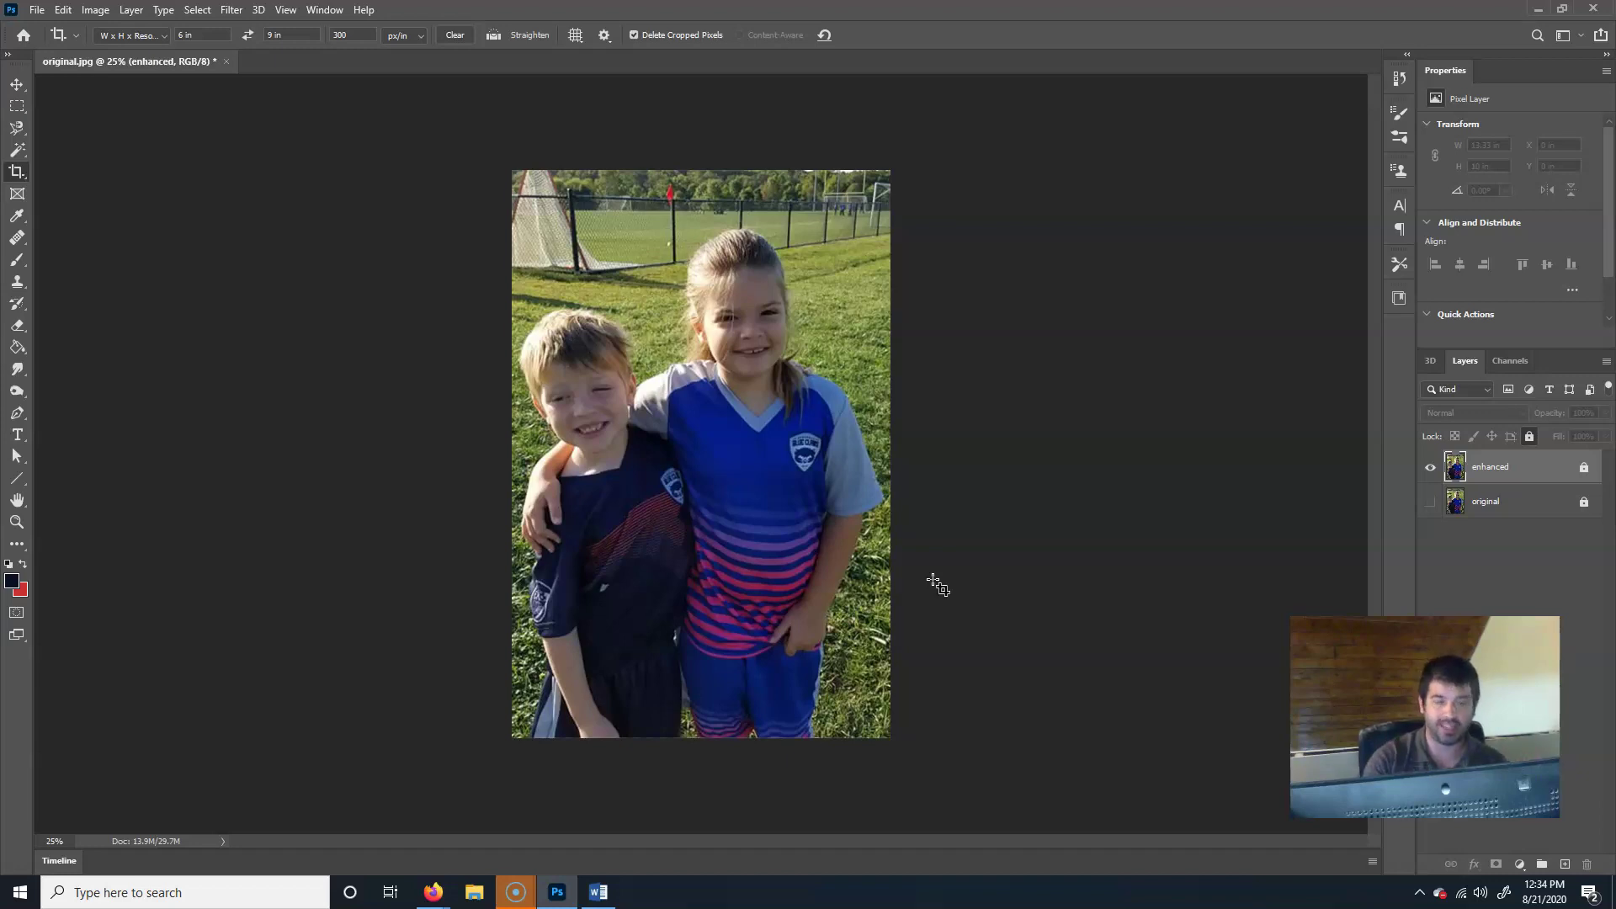
key("ctrl+plus")
key("ctrl+plus")
left_click_drag(757, 168, 777, 364)
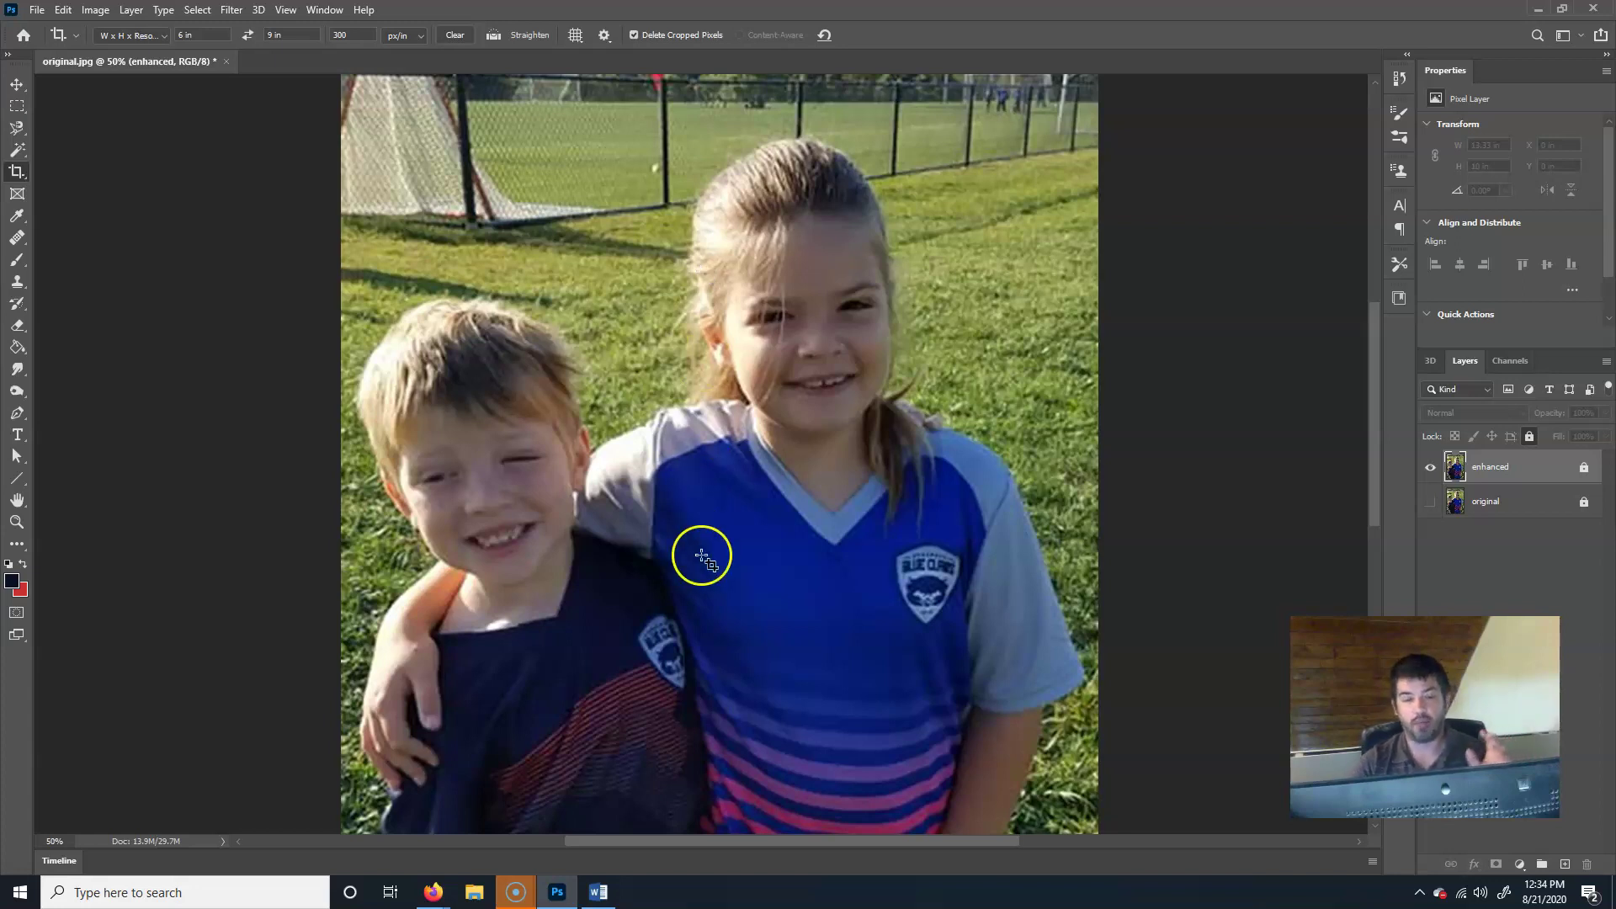
left_click_drag(718, 671, 735, 527)
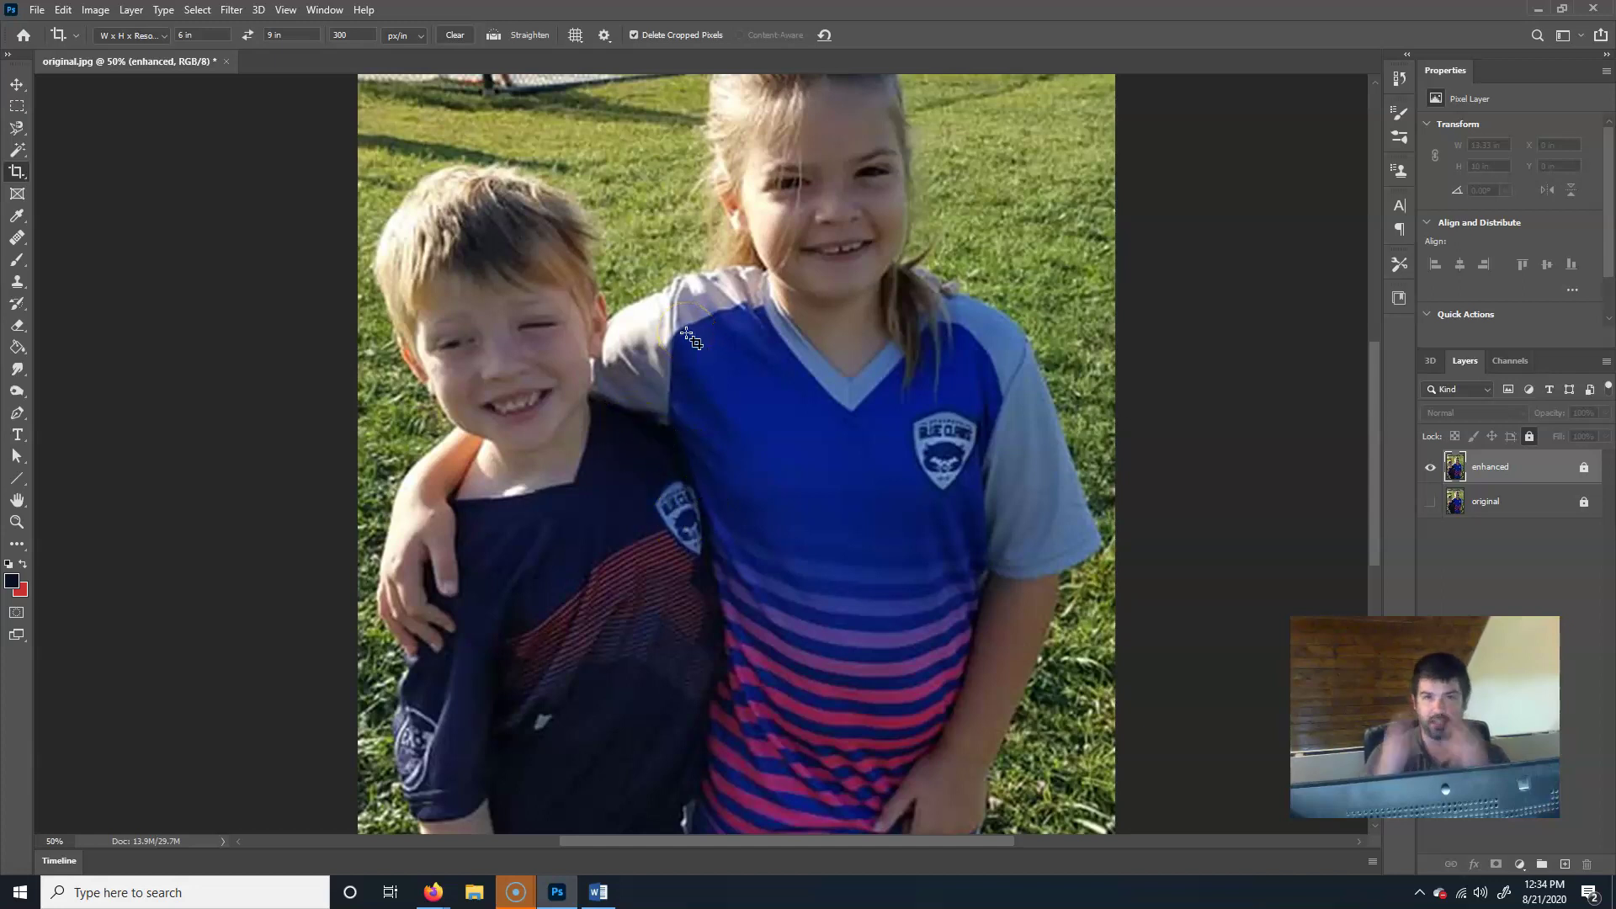
key("ctrl+minus")
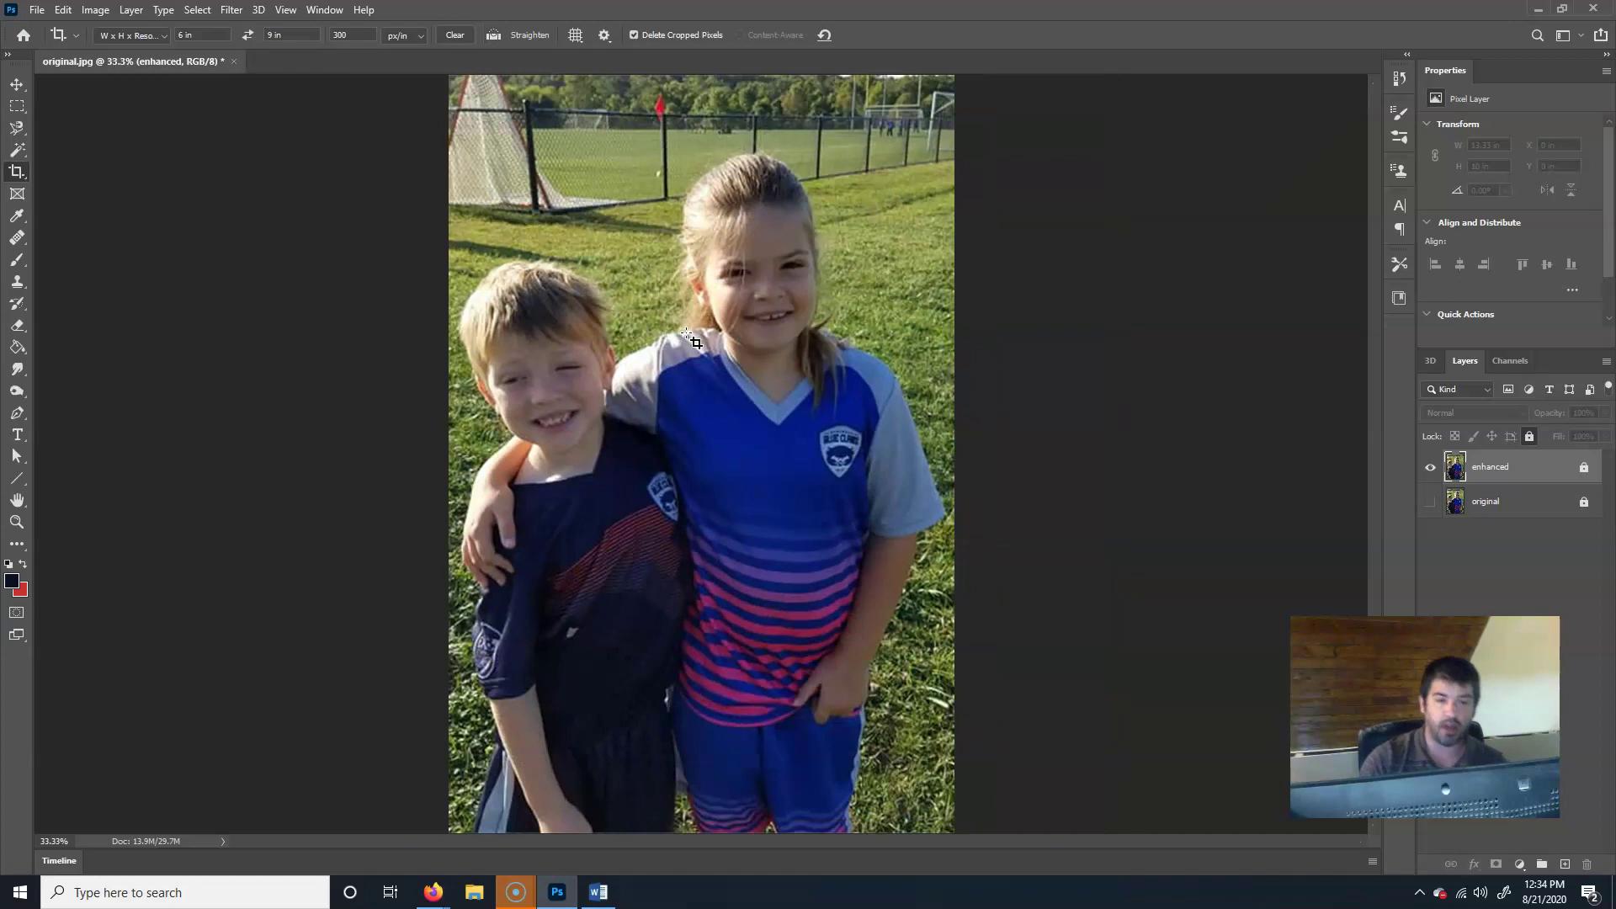
- Leave the Crop tool and switch to the Move tool
left_click(89, 10)
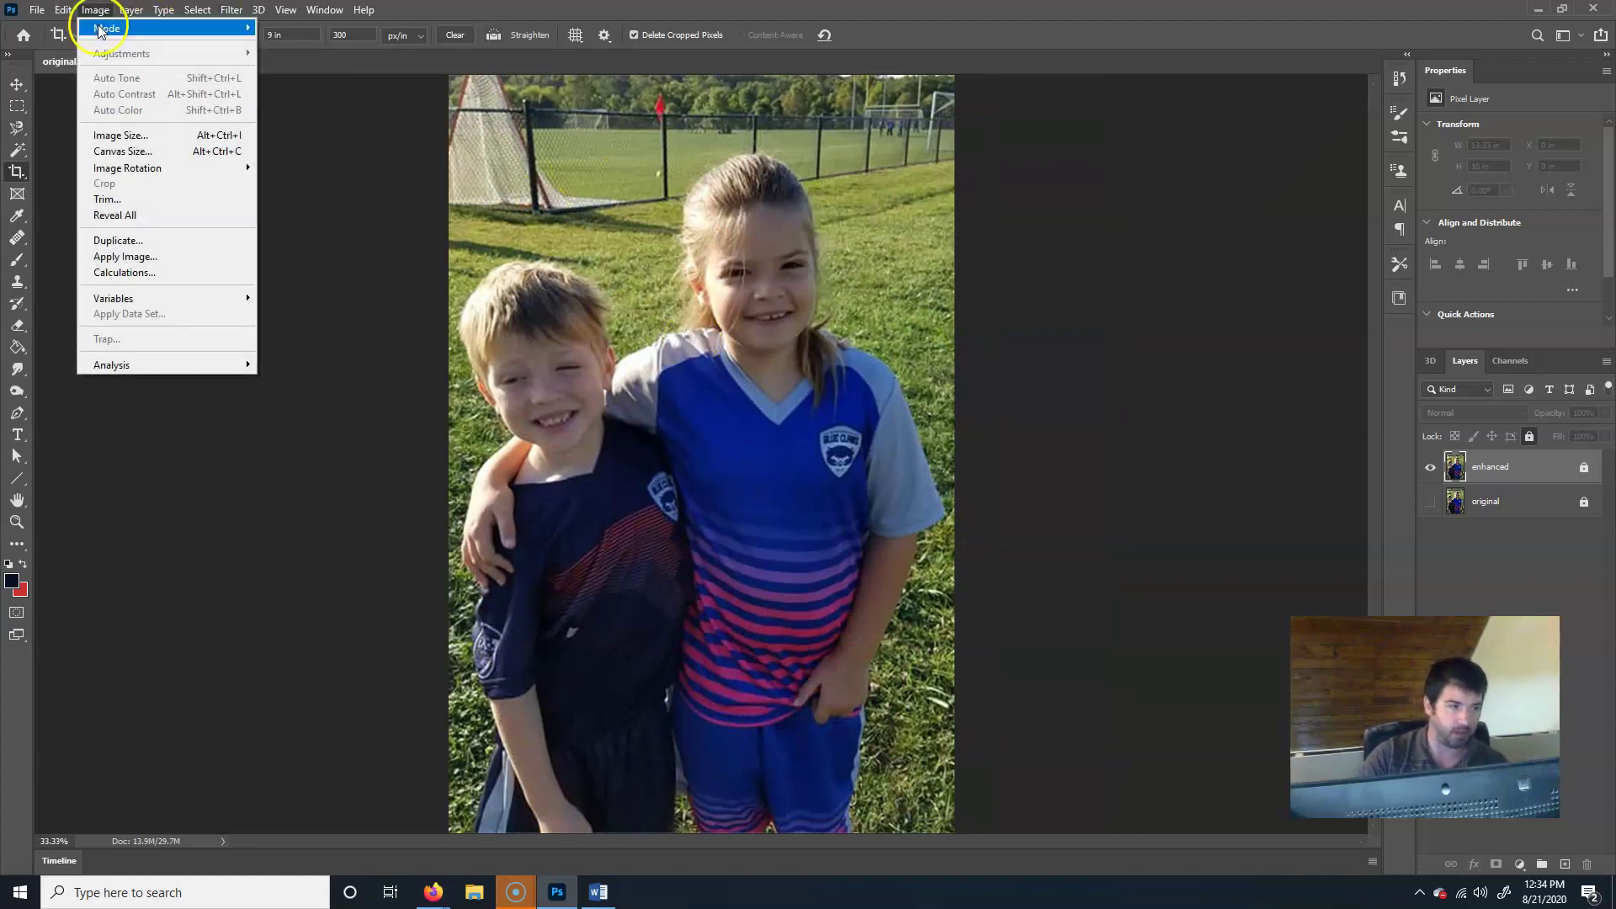
left_click(17, 83)
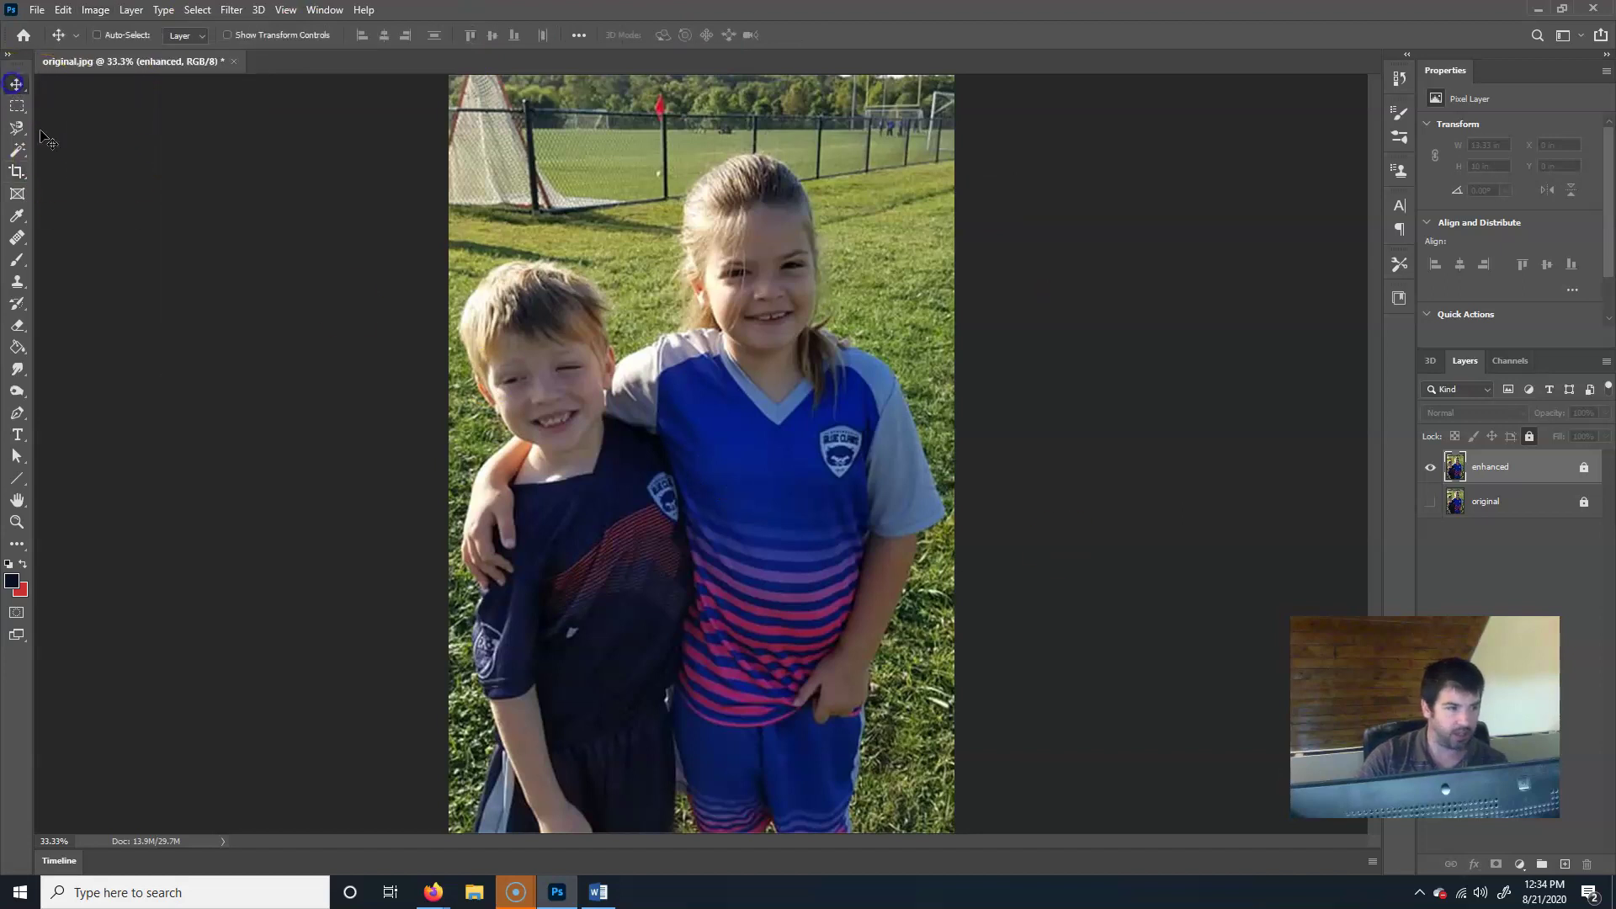
left_click(63, 10)
left_click(64, 10)
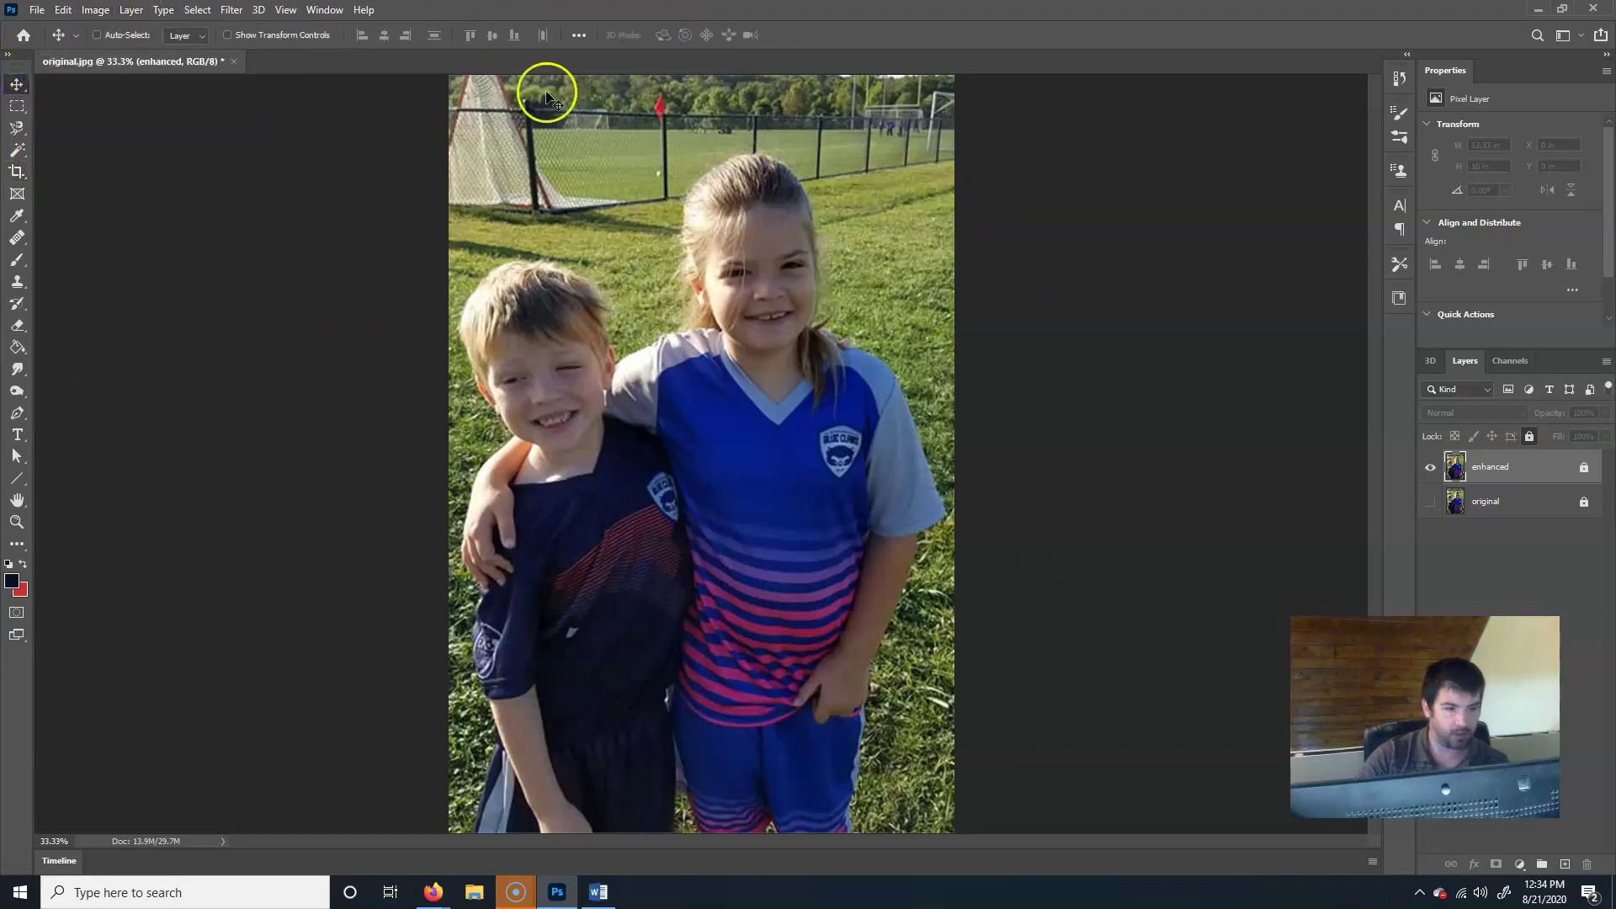
key("ctrl")
key("ctrl+minus")
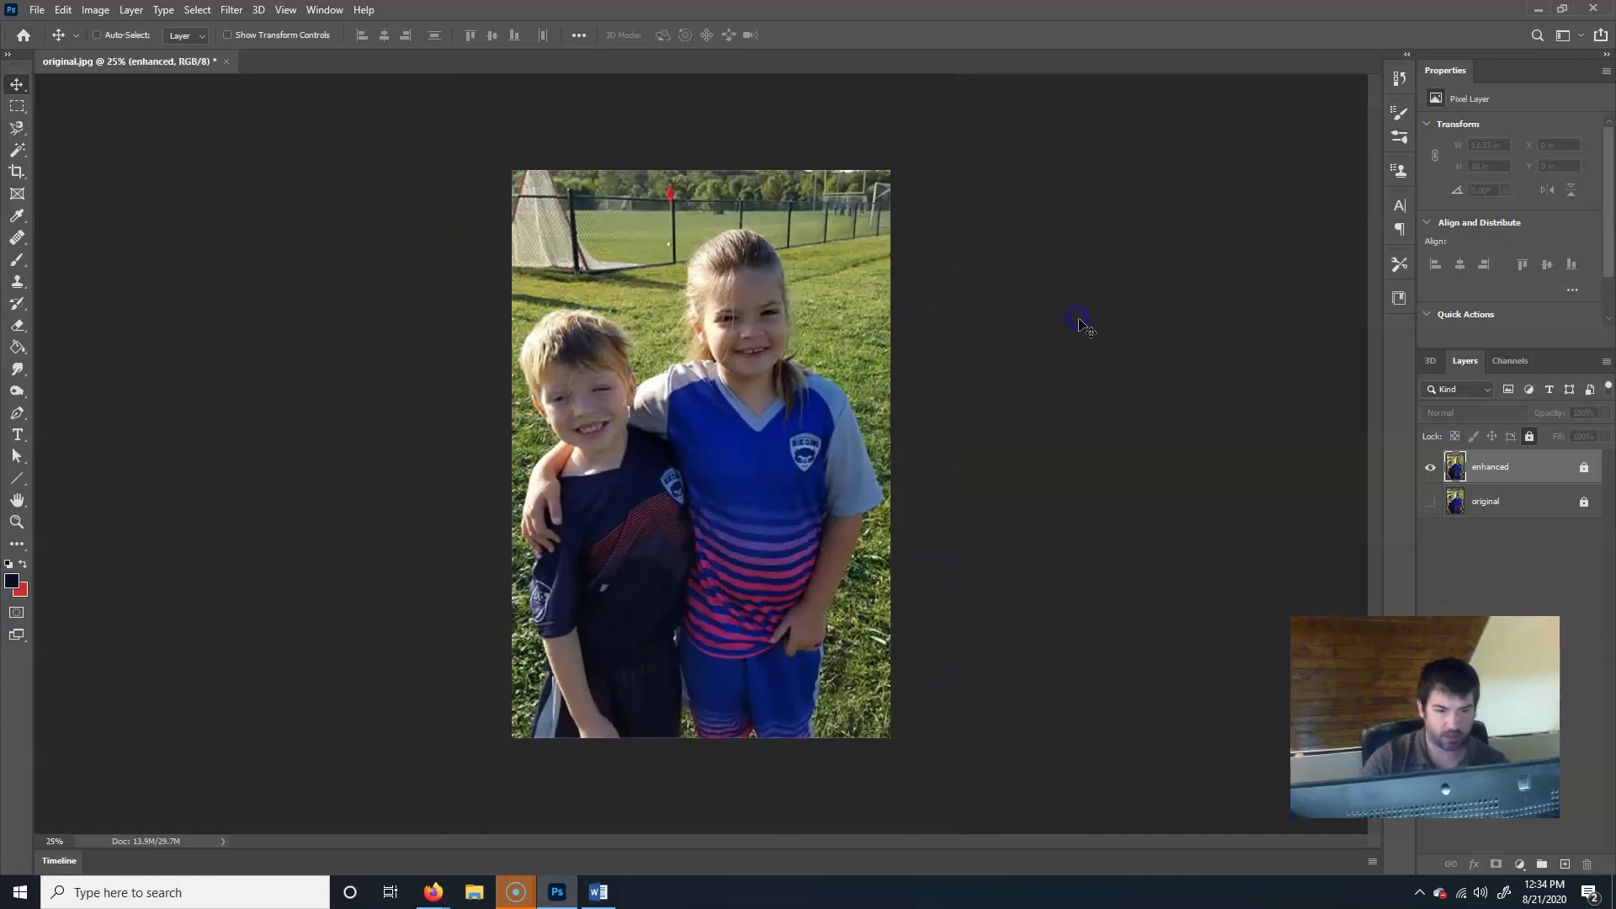
left_click(17, 84)
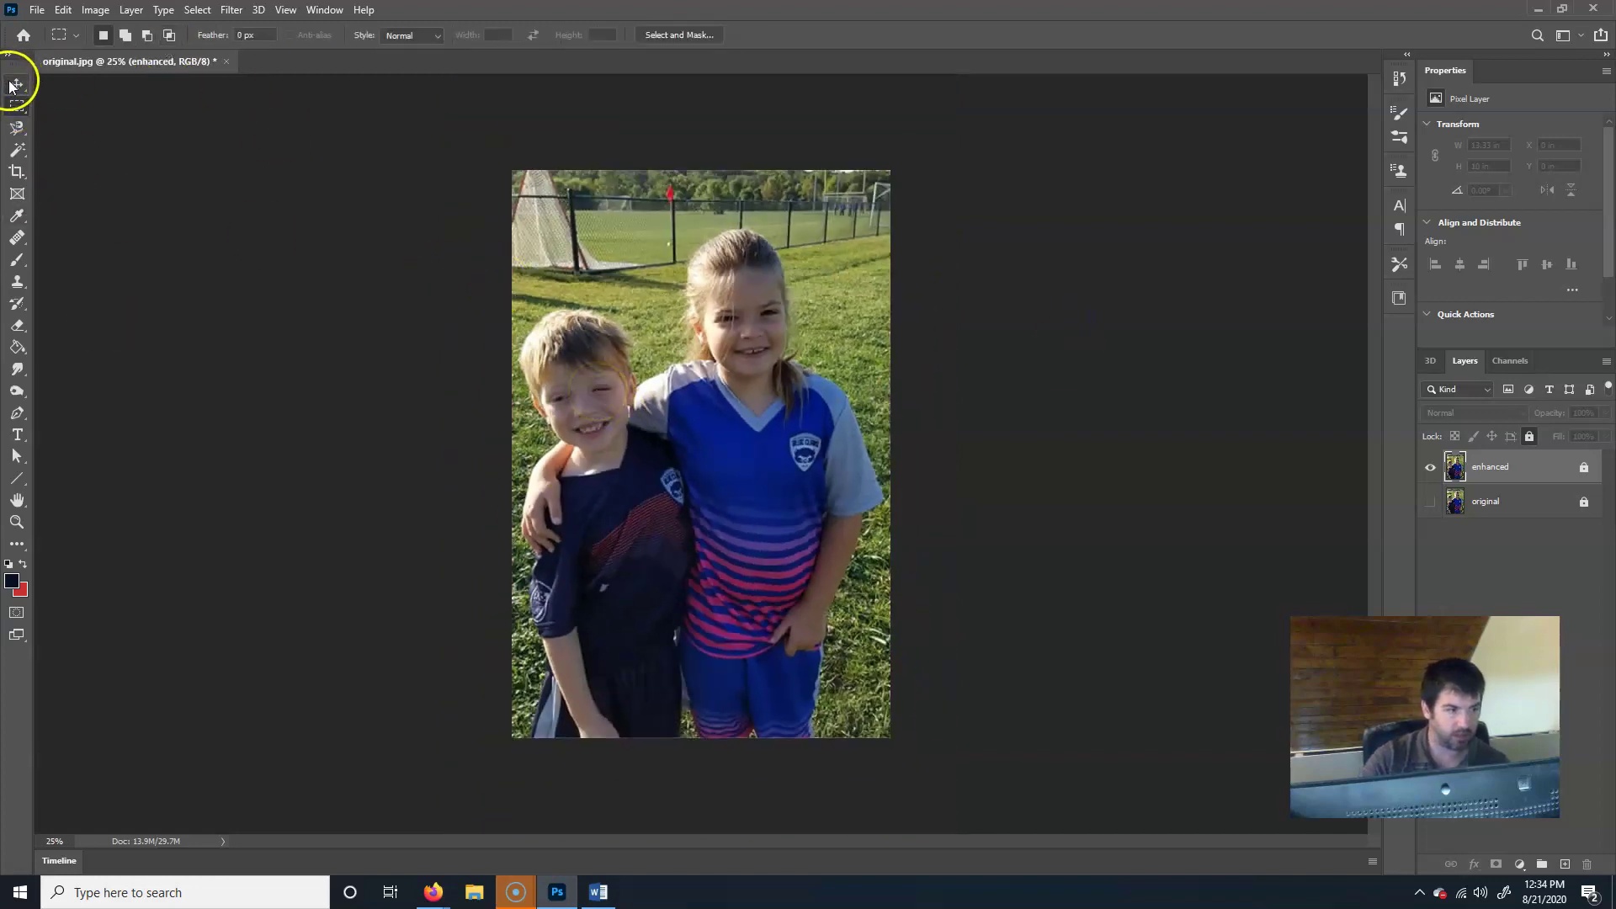
left_click(102, 11)
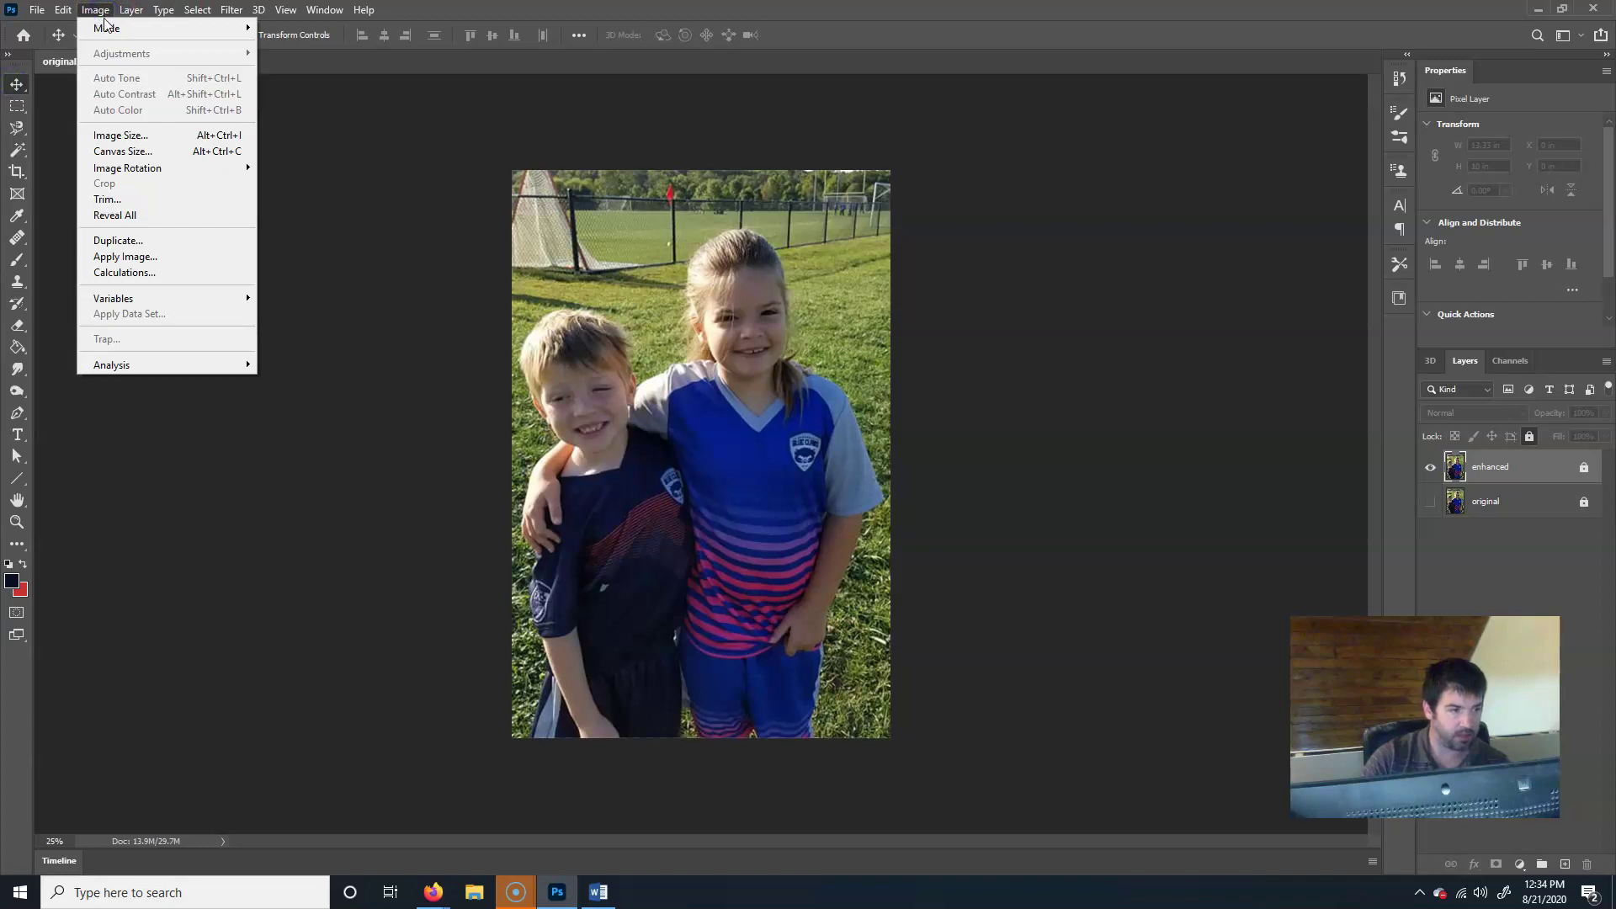
left_click(1515, 468)
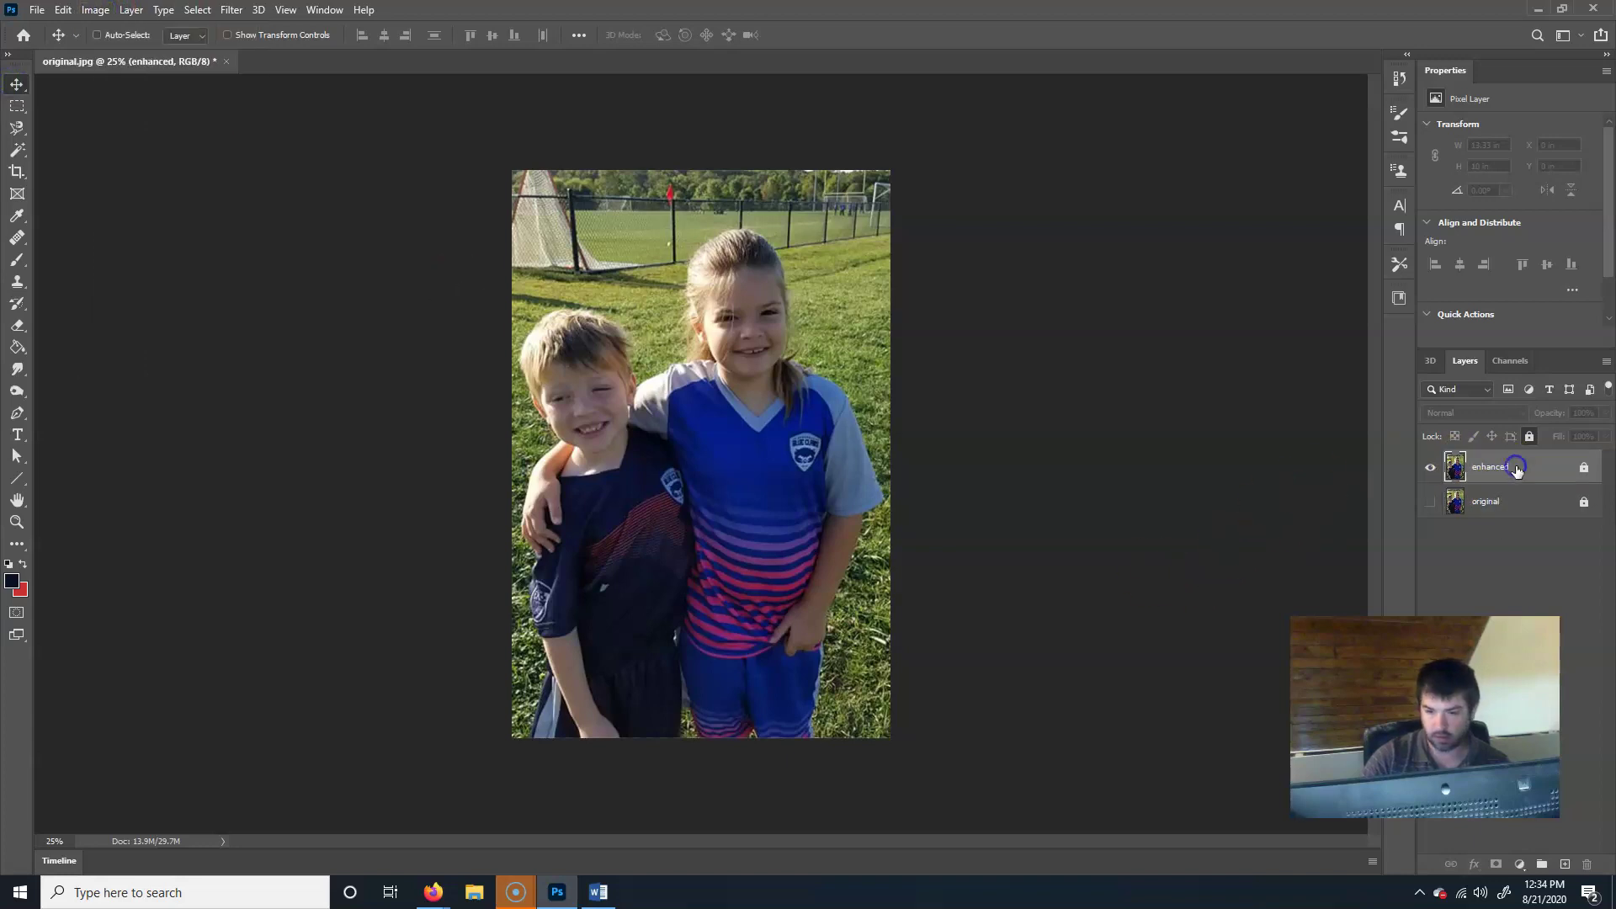
left_click(95, 10)
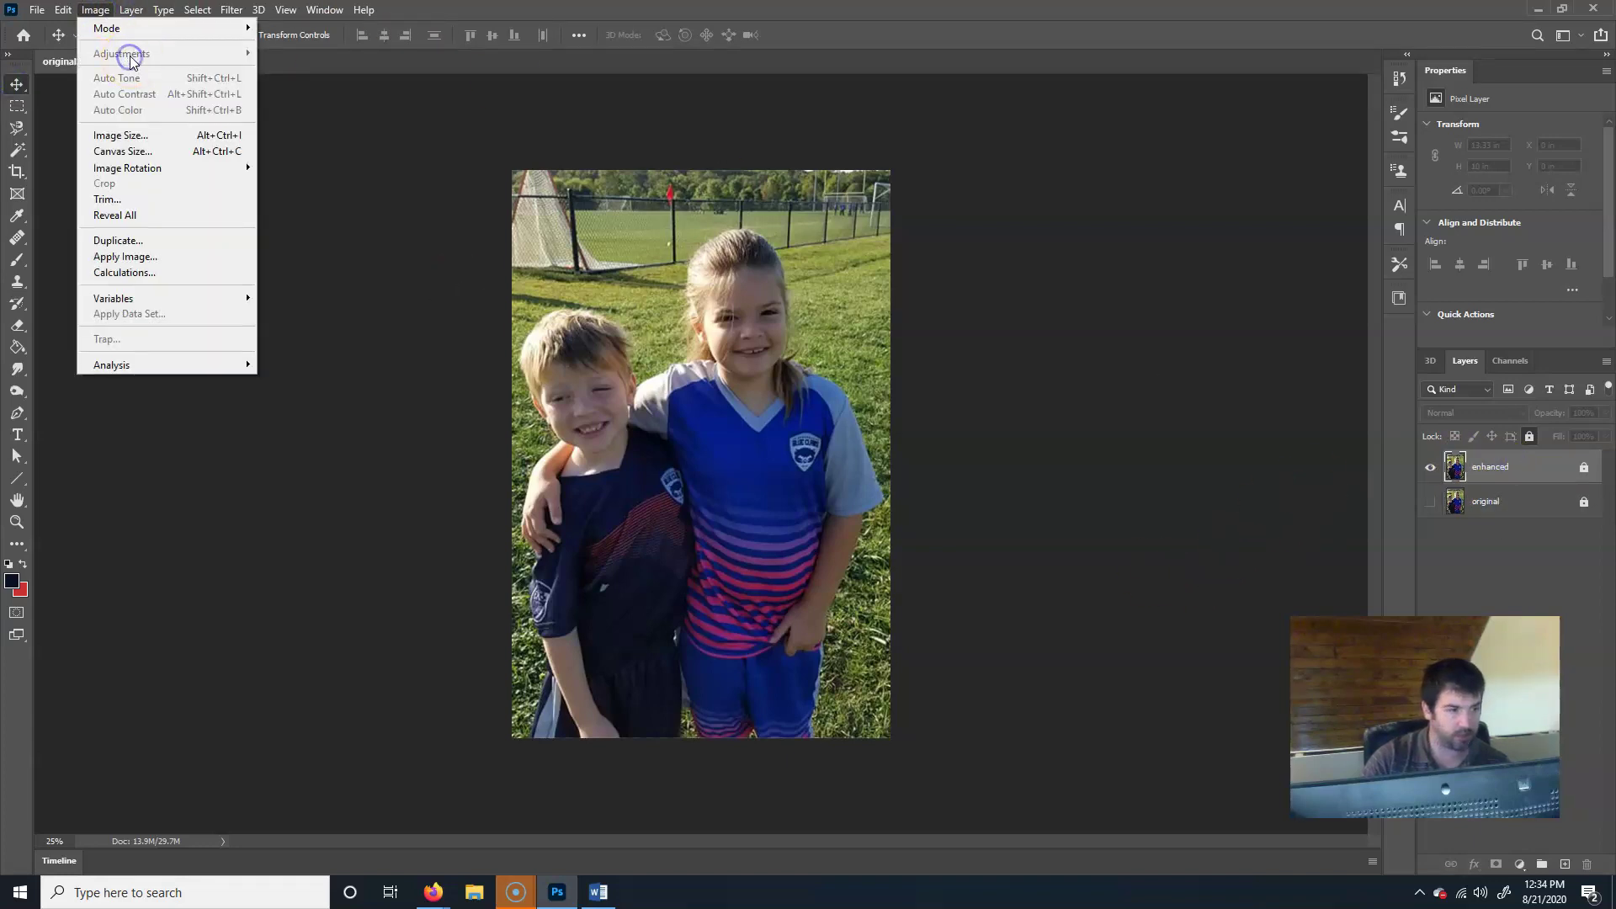
left_click(497, 269)
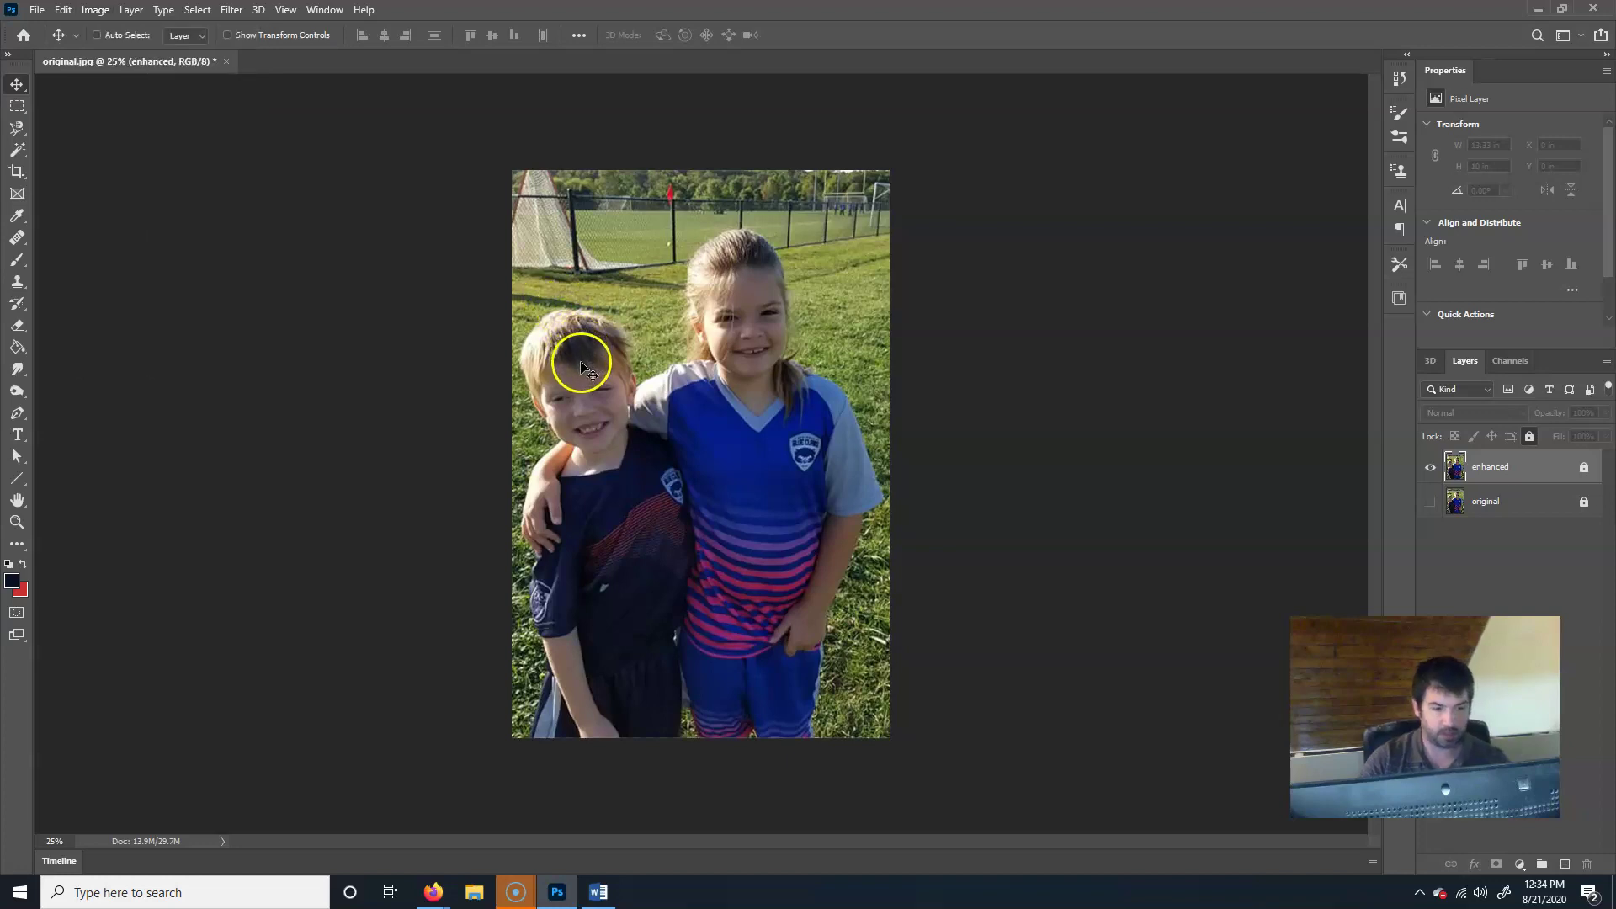
left_click(95, 10)
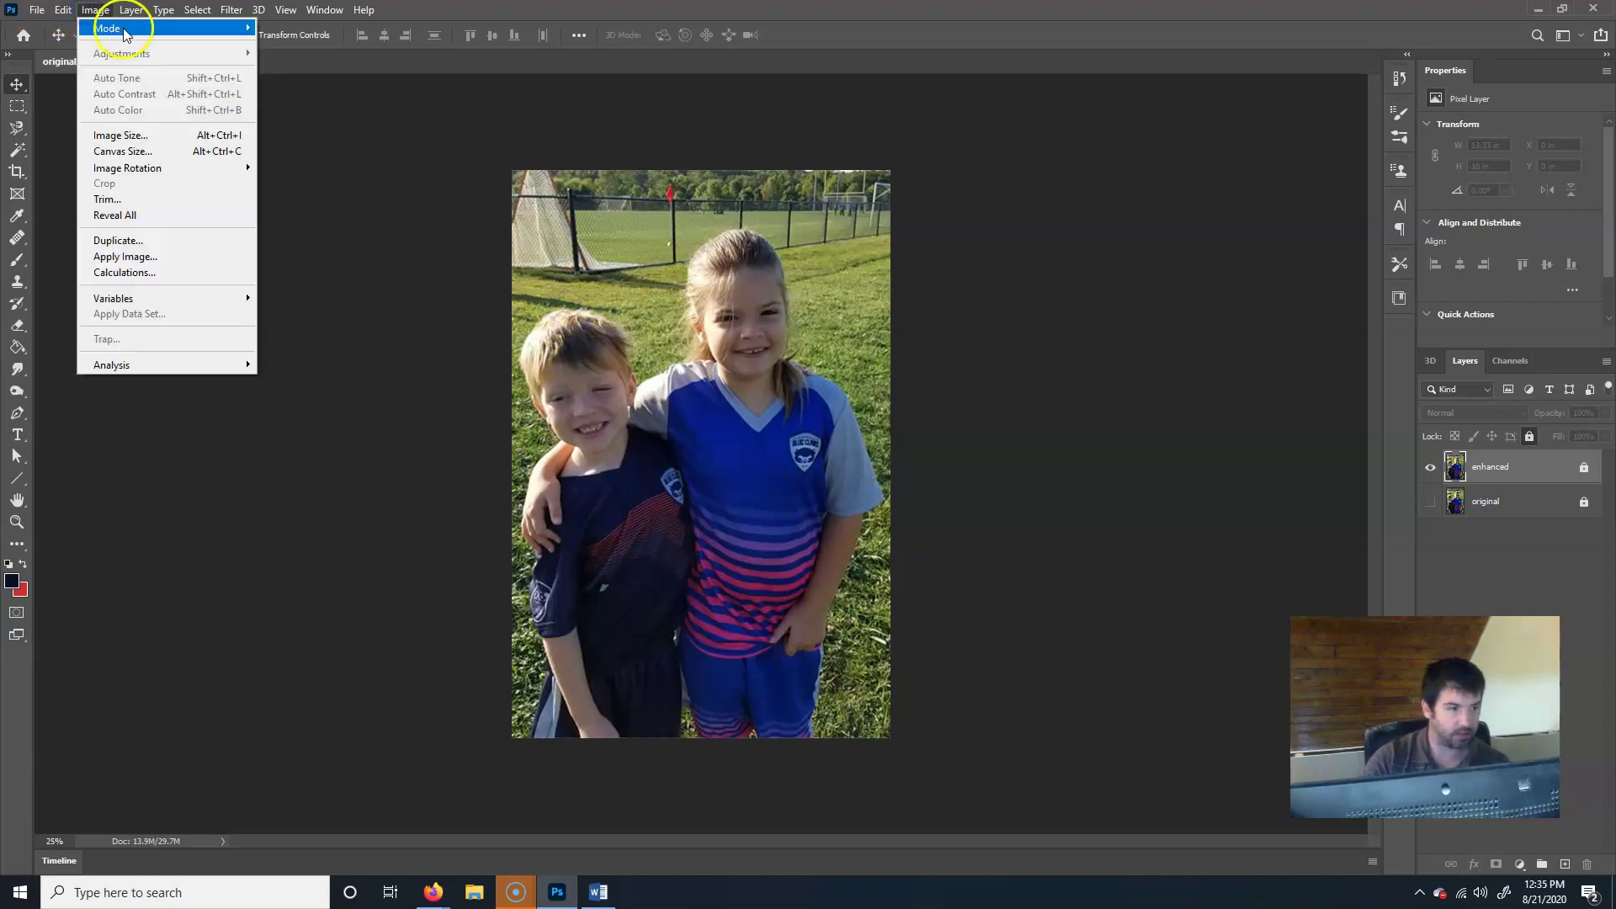
mouse_move(126, 34)
left_click(499, 422)
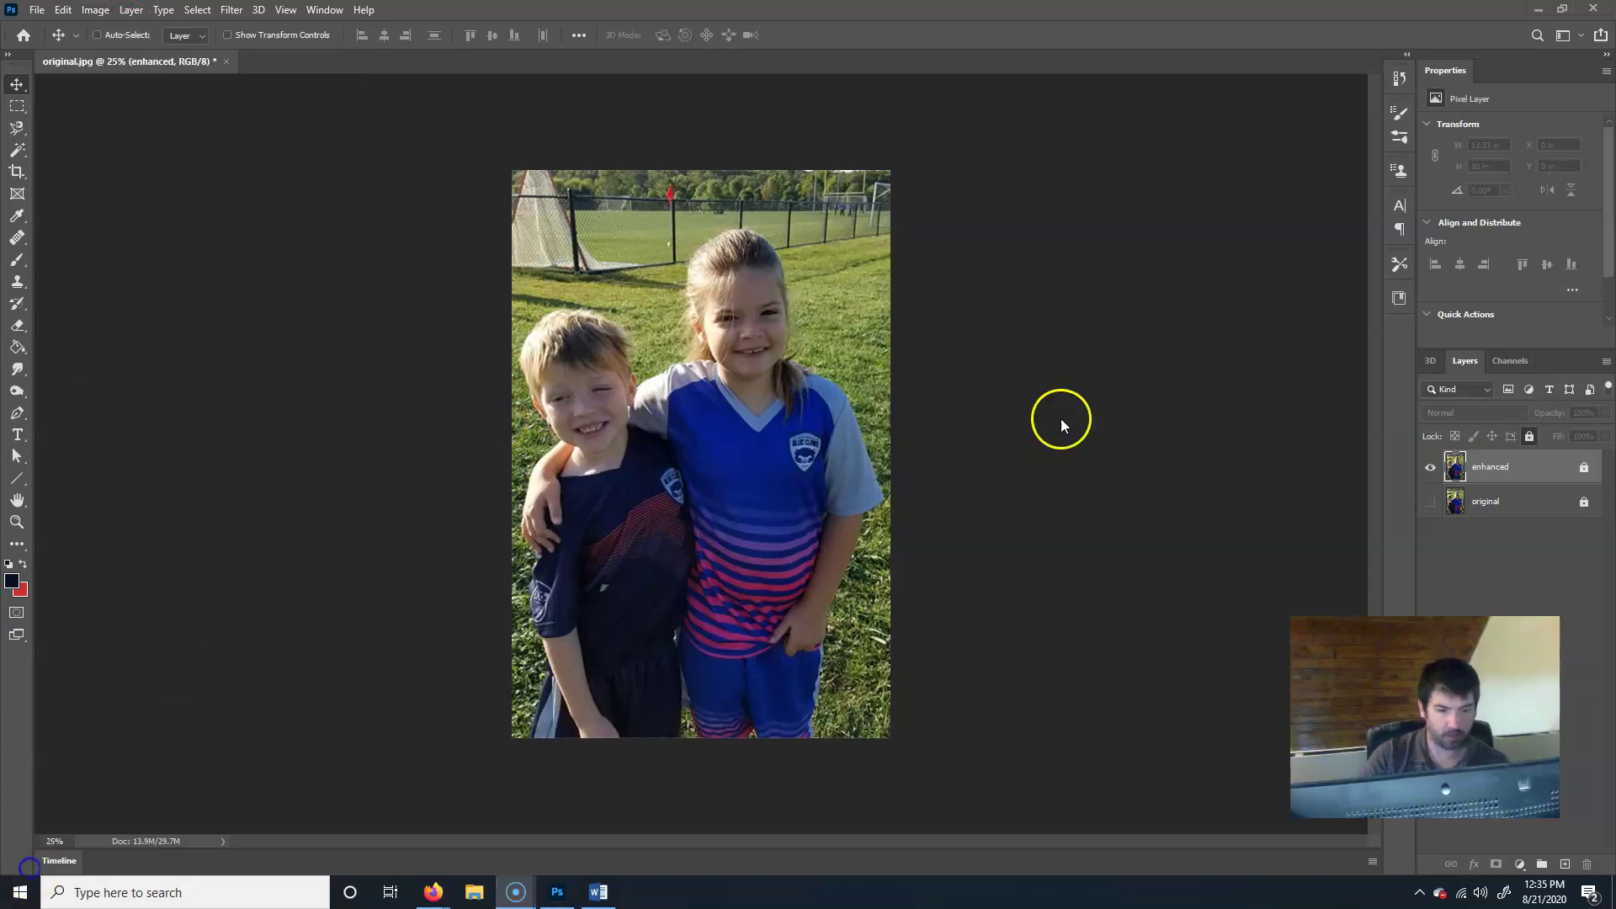
left_click(1497, 570)
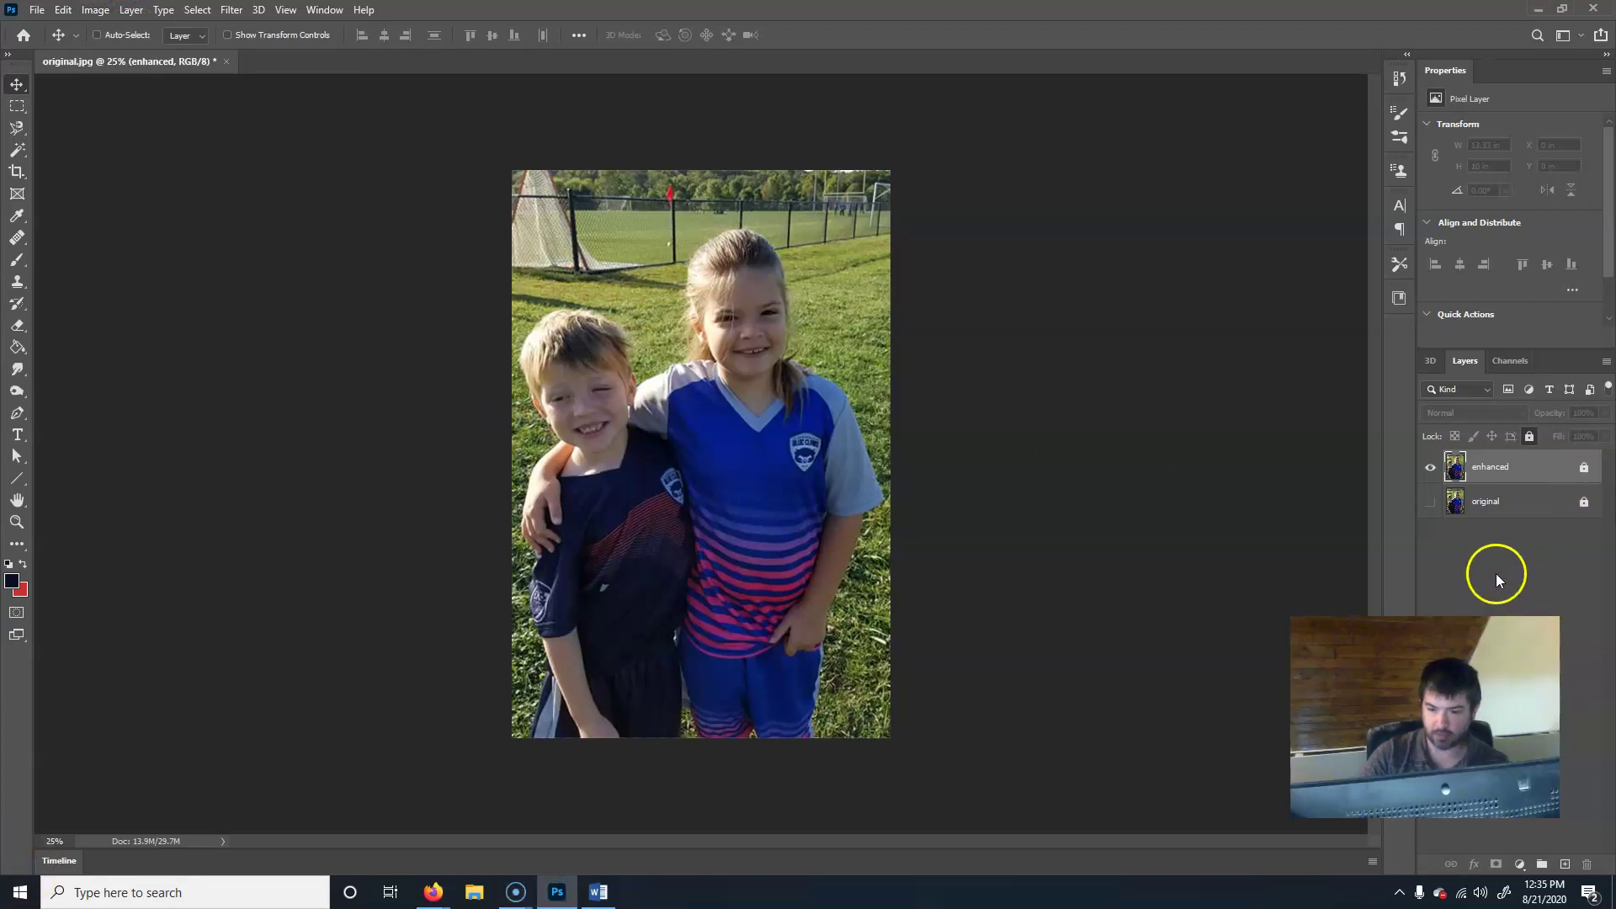
- Unlock the enhanced layer and apply a Shadows/Highlights adjustment with shadows at 26% and highlights at 62%
left_click(1585, 469)
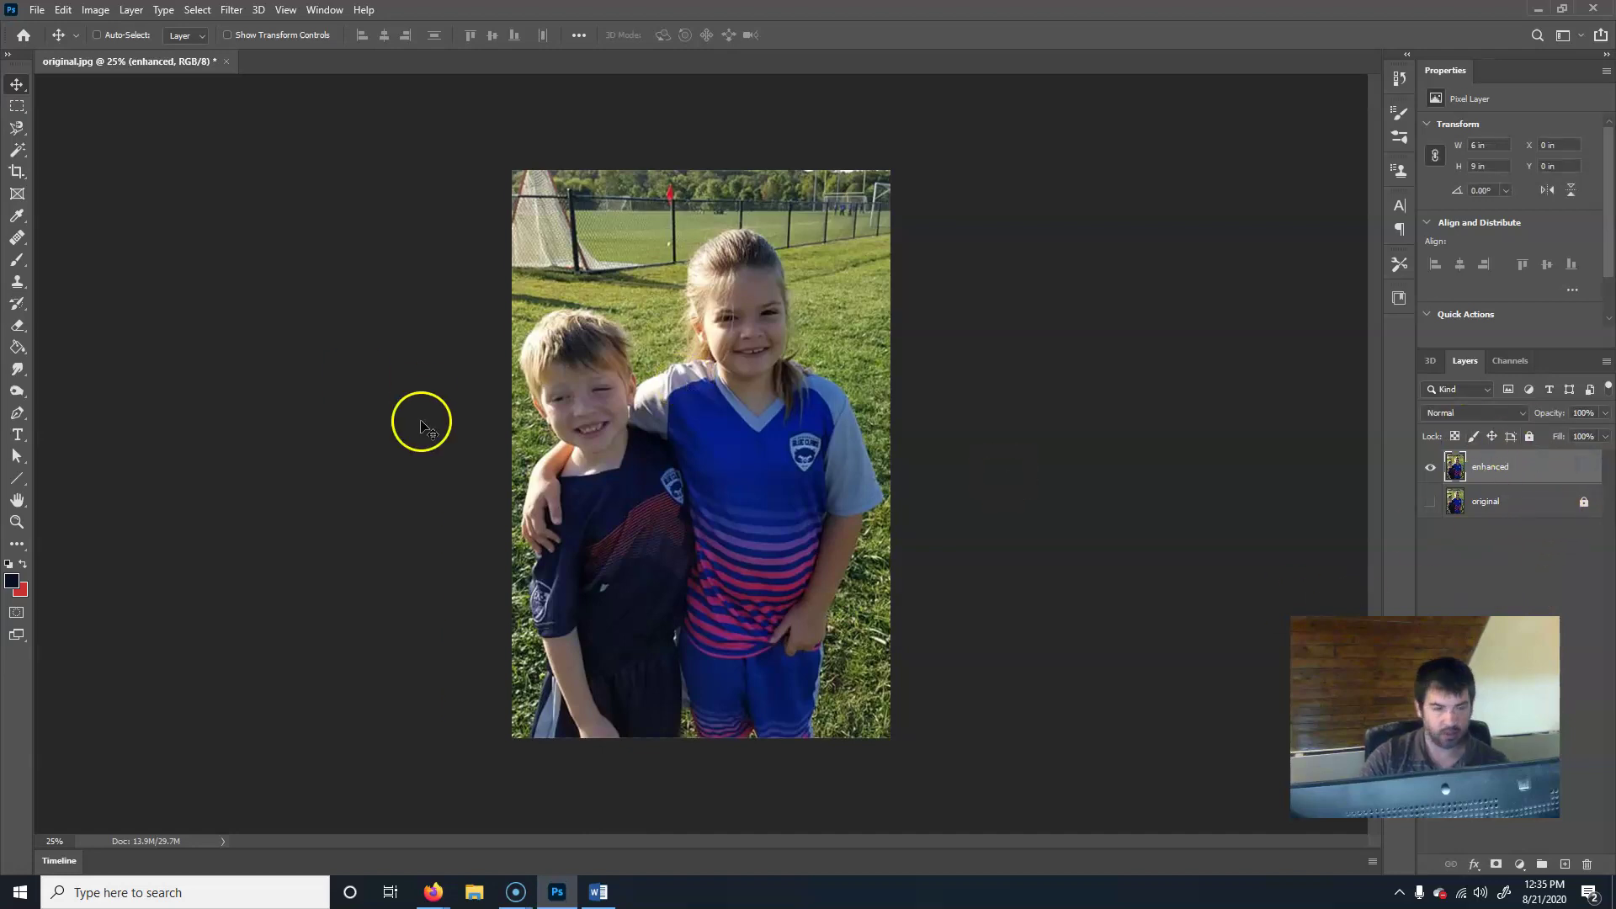
left_click(95, 9)
mouse_move(143, 53)
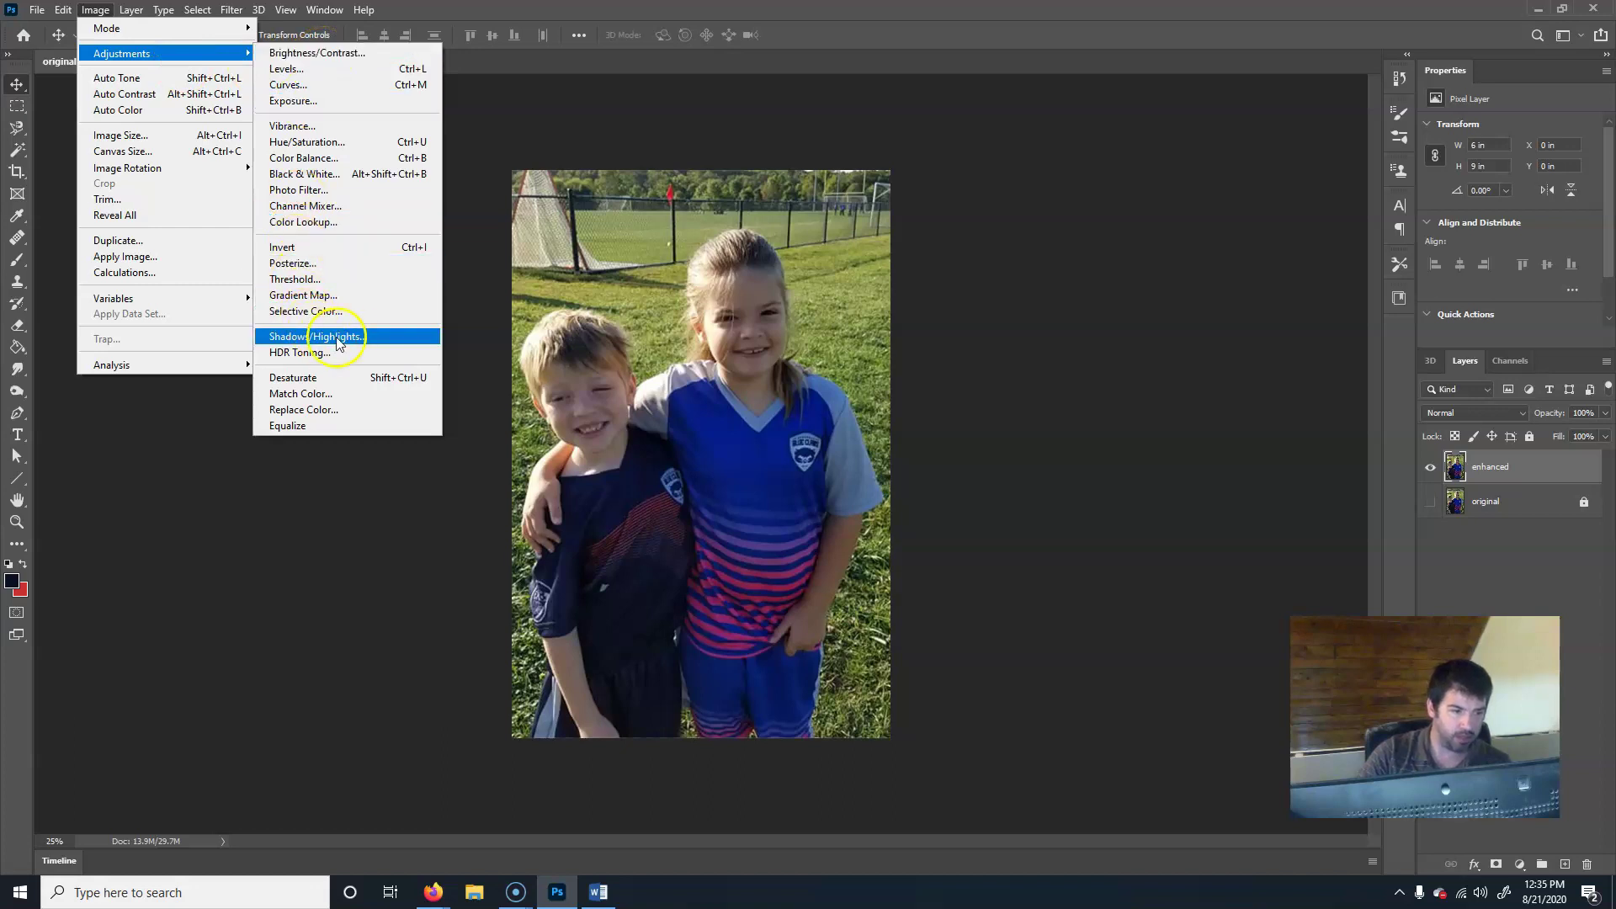
left_click(383, 345)
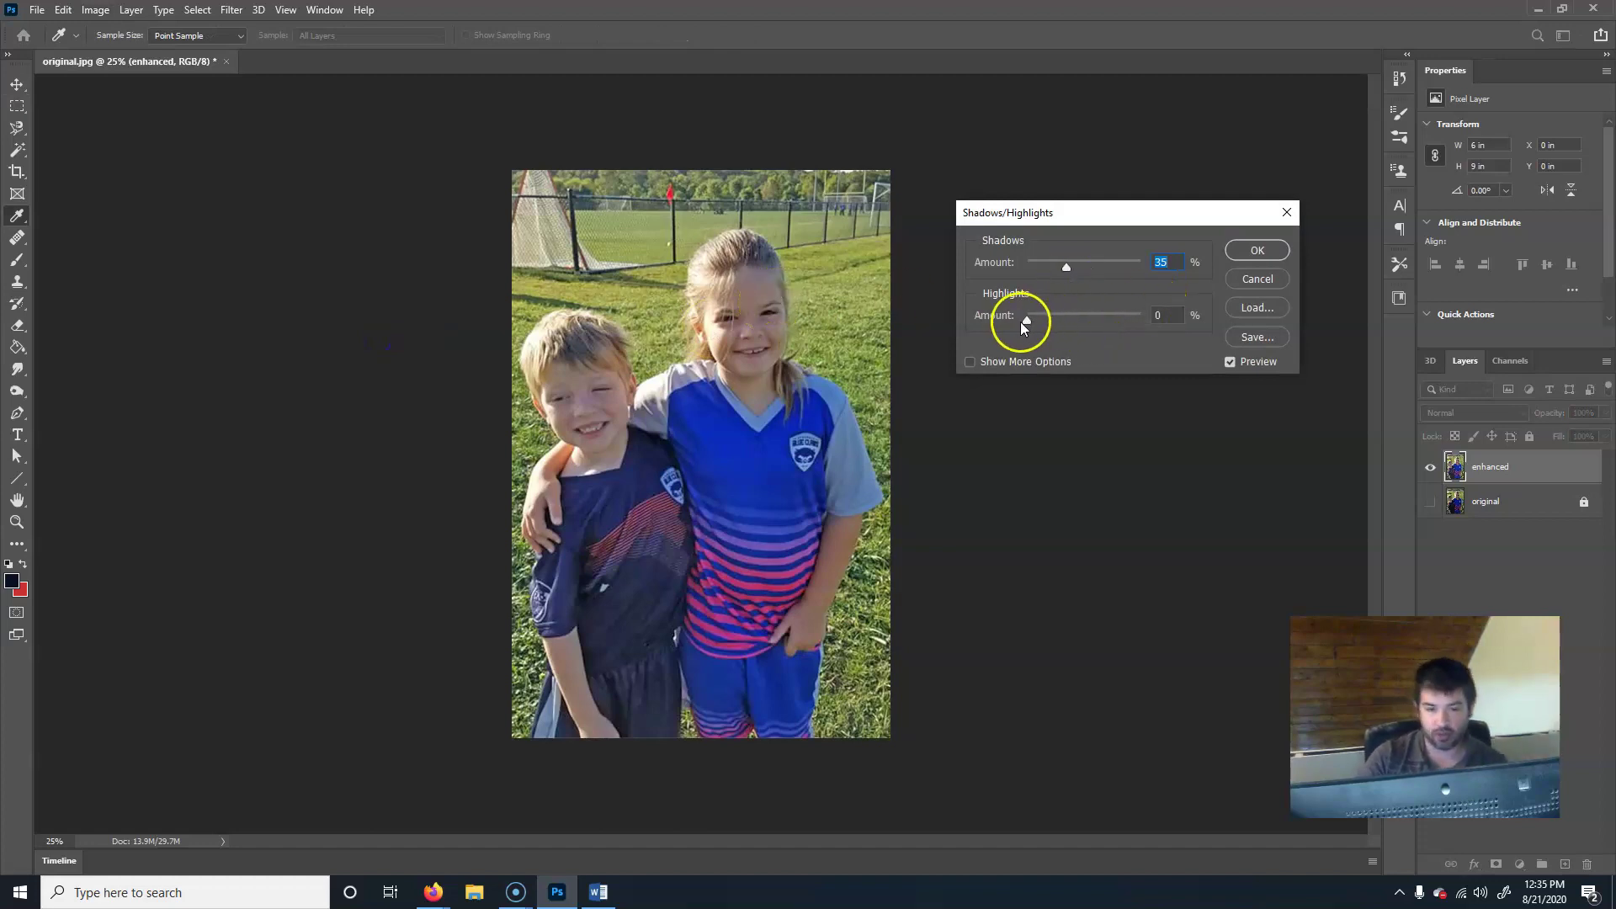
left_click_drag(1028, 320, 1063, 319)
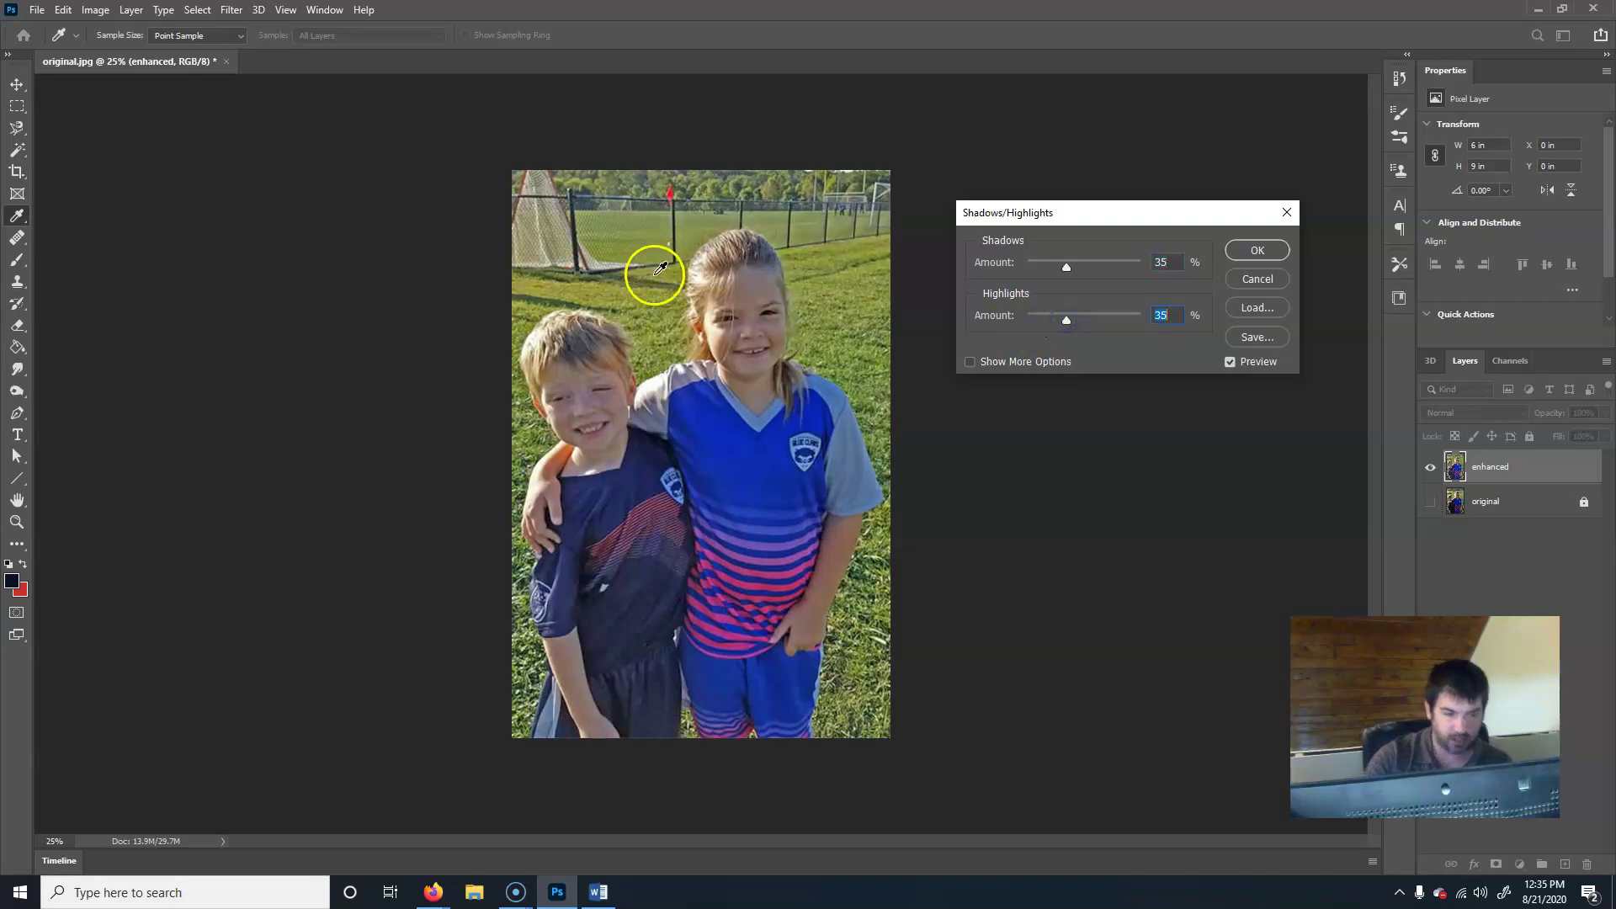
mouse_move(1068, 319)
left_mouse_down()
mouse_move(1091, 319)
mouse_move(1083, 332)
left_mouse_up()
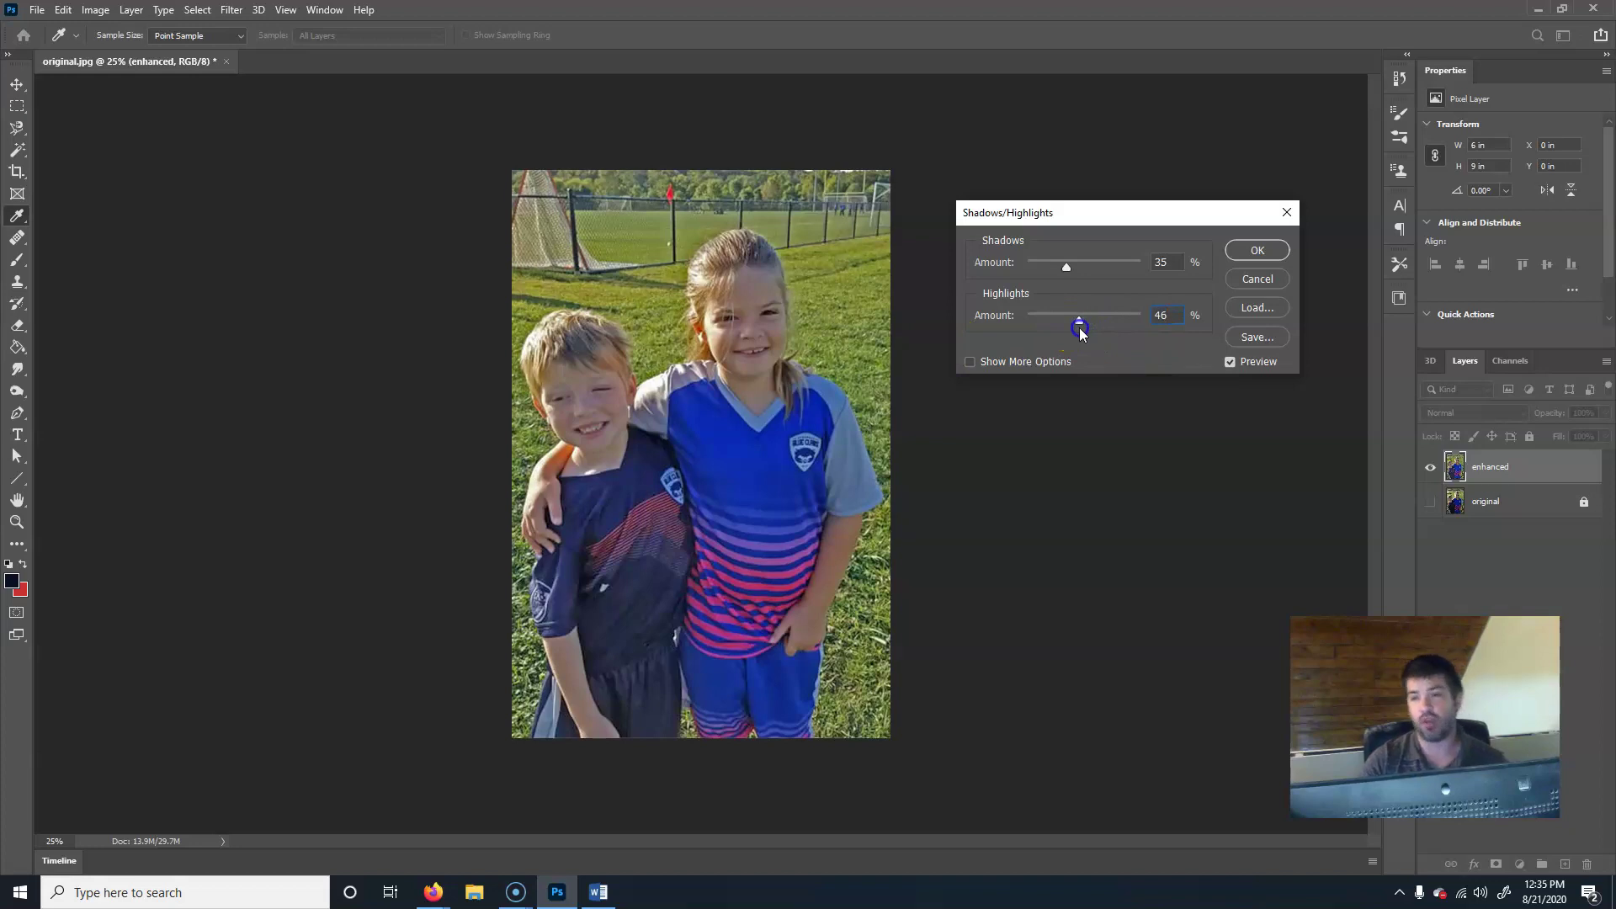
left_click_drag(1080, 332, 1091, 336)
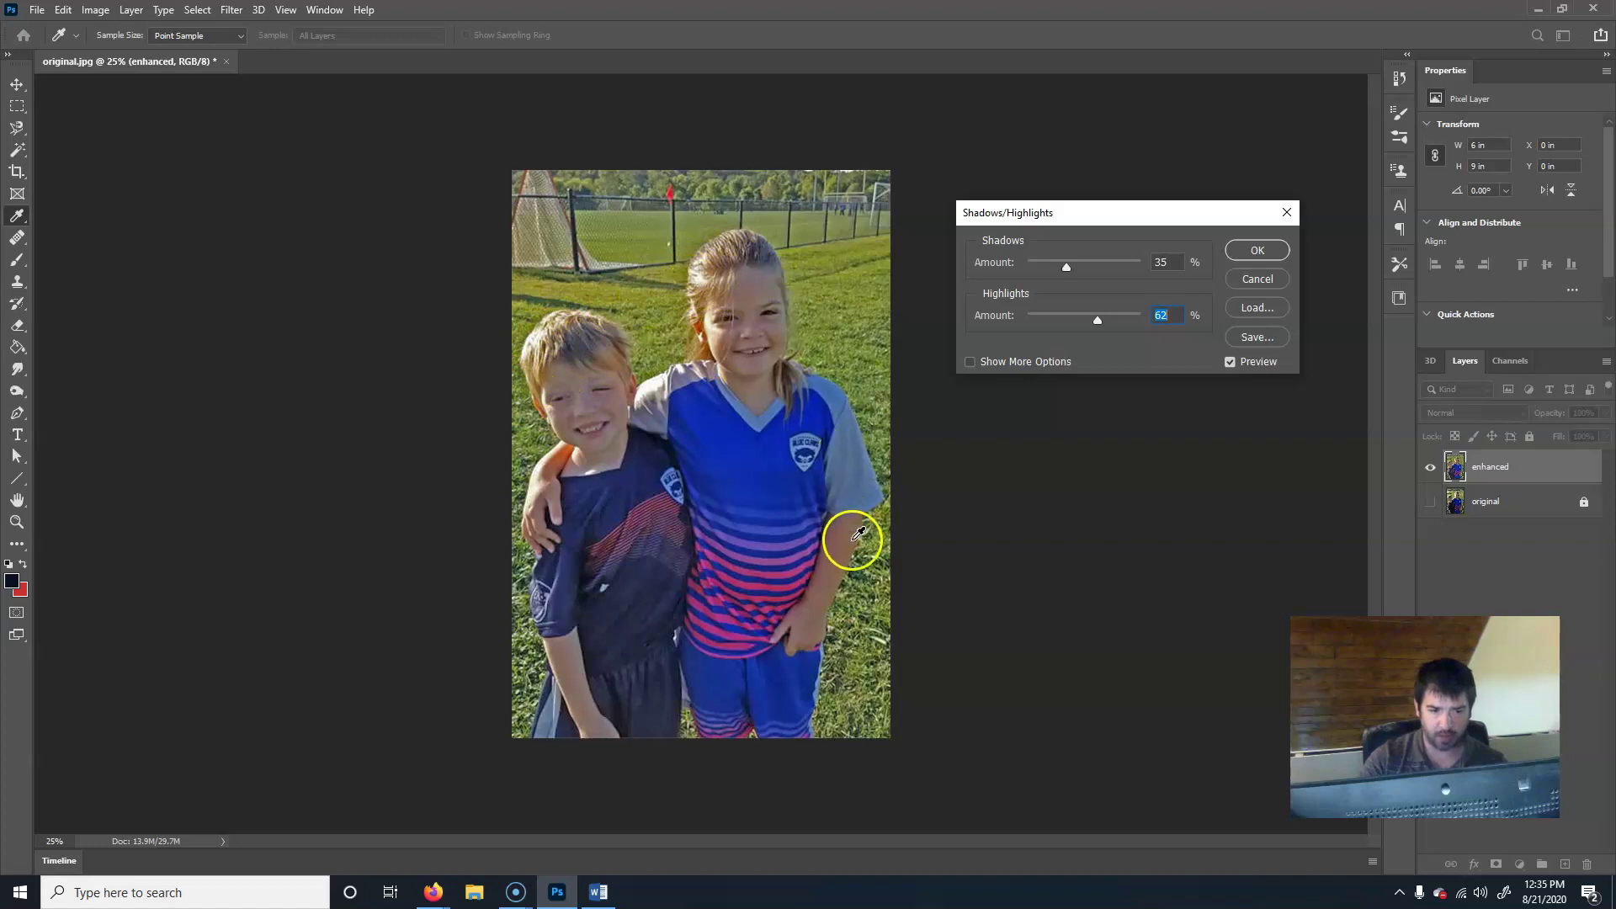
mouse_move(1063, 268)
left_mouse_down()
mouse_move(1016, 267)
mouse_move(1053, 270)
left_mouse_up()
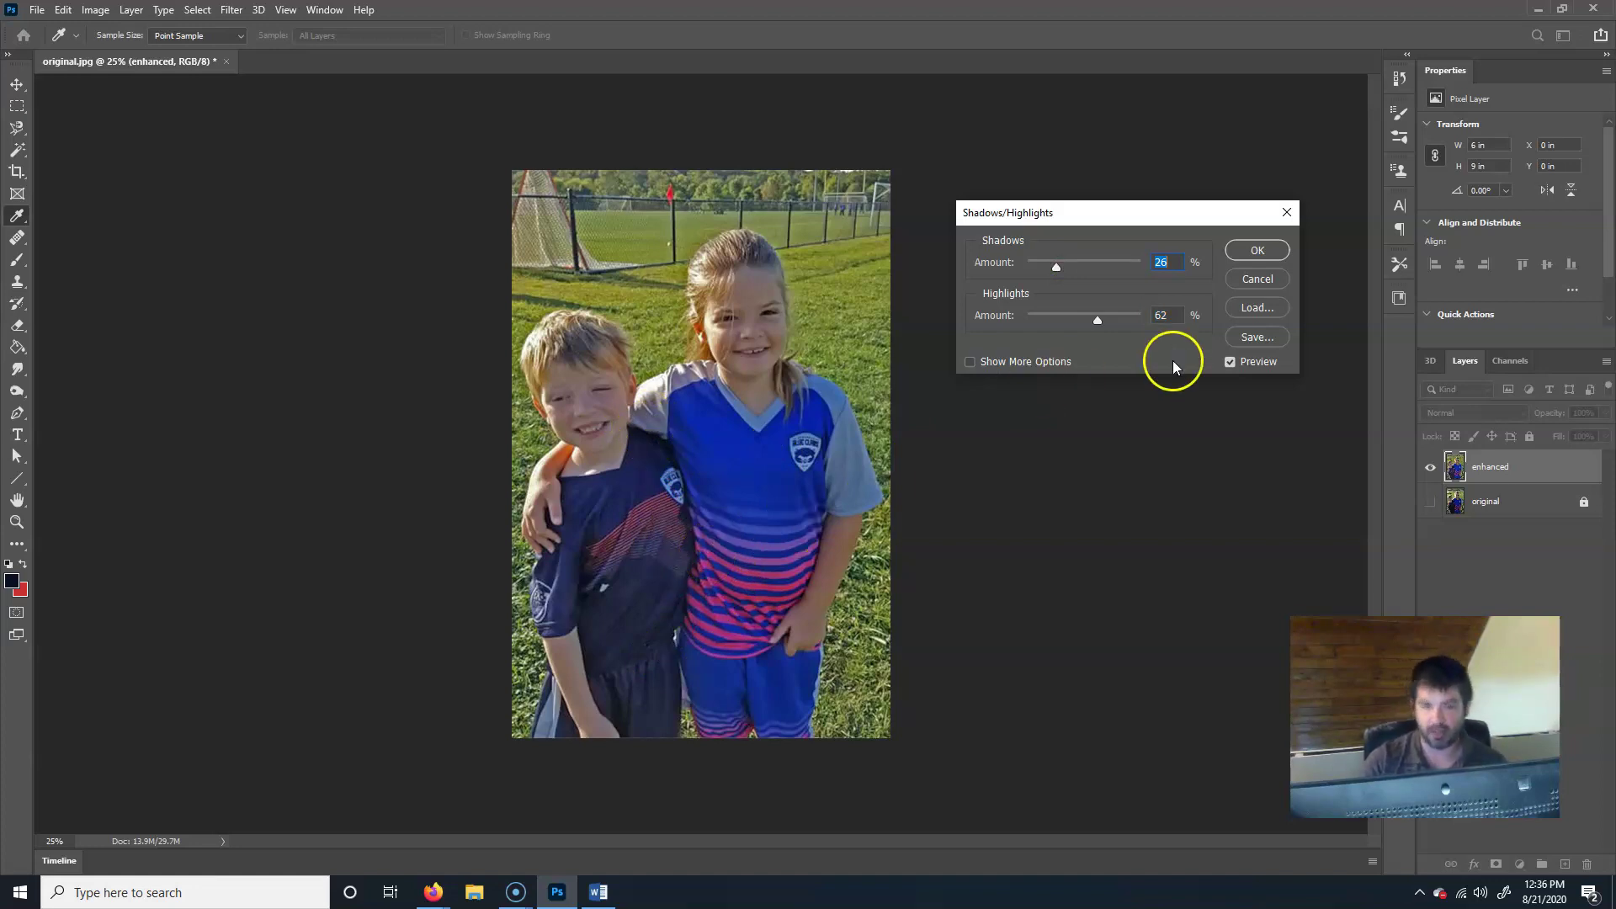
left_click(1245, 250)
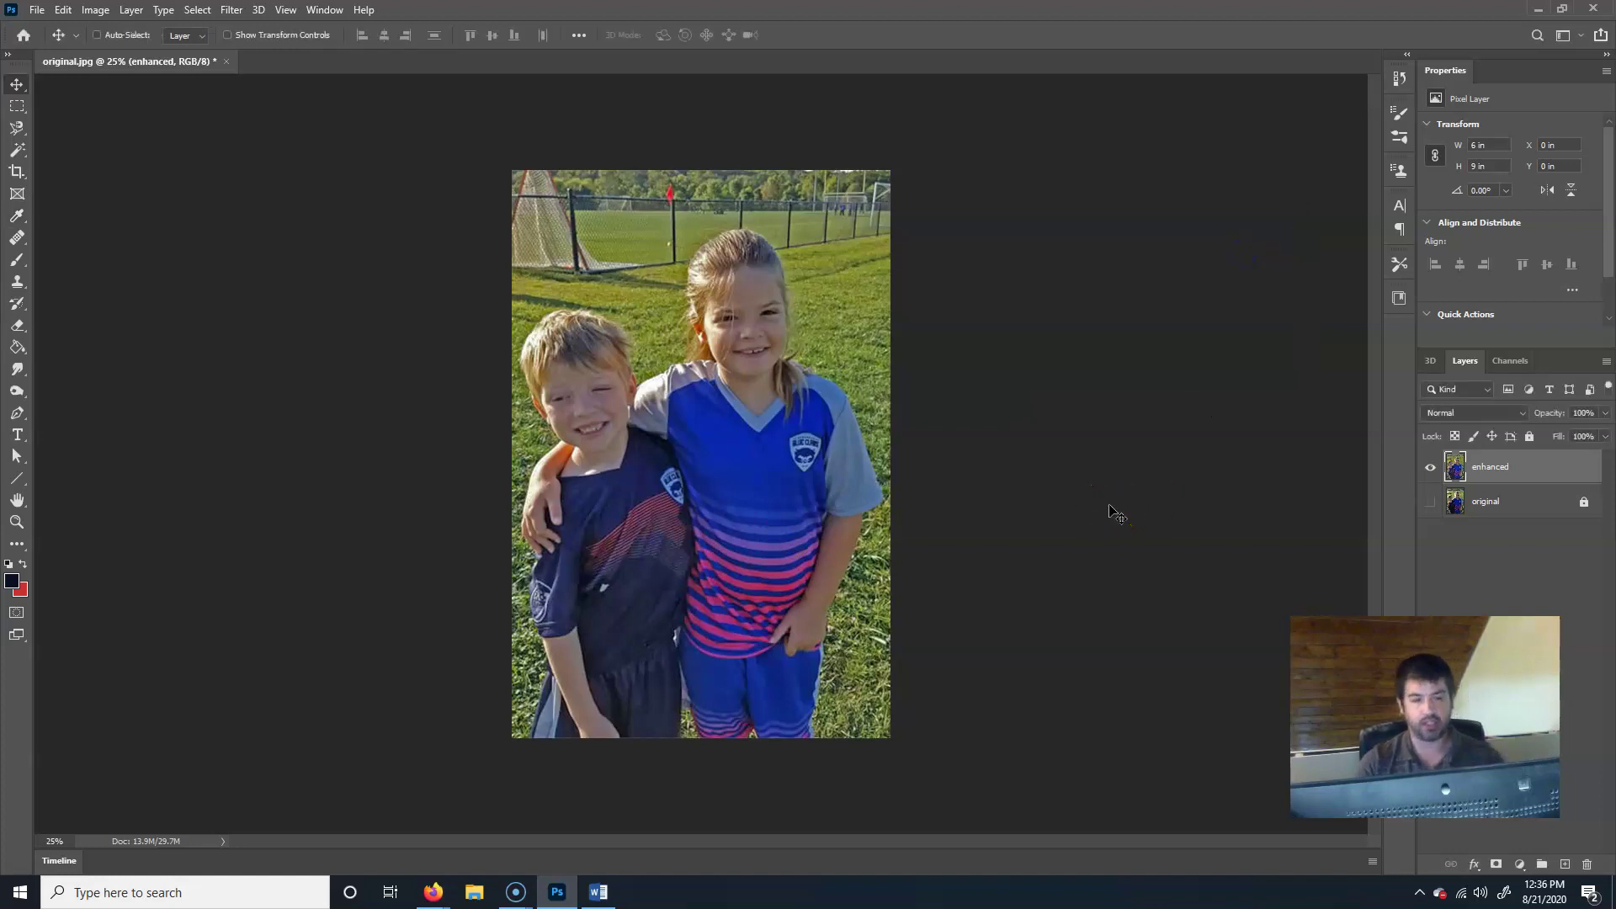
- Show the original layer and toggle the enhanced layer's visibility off and on to compare both versions
left_click(1430, 502)
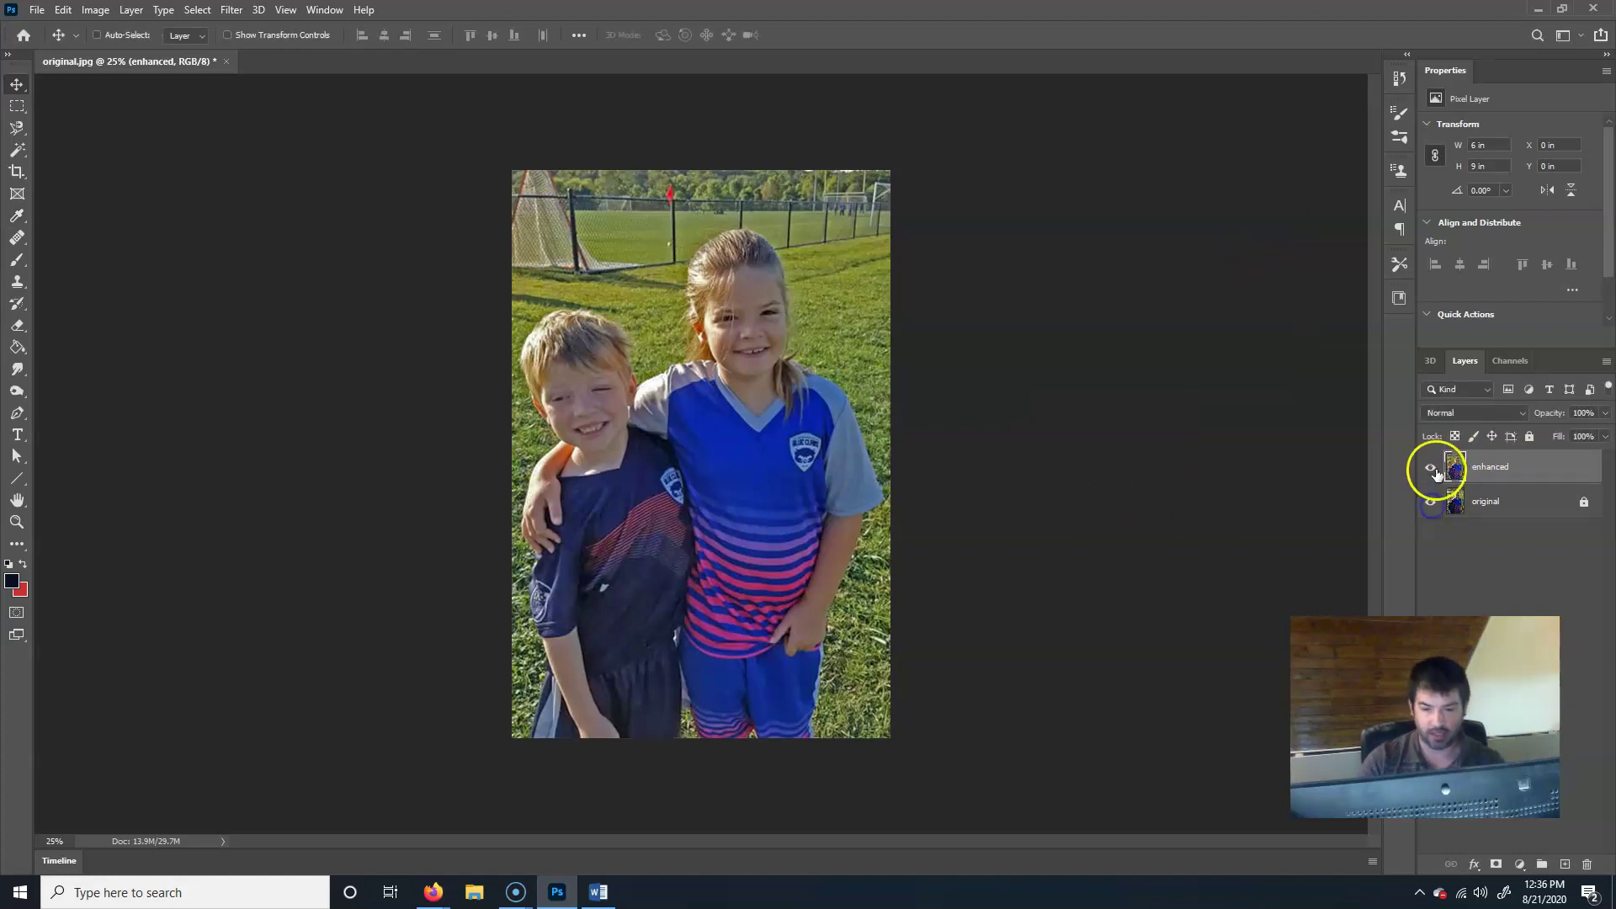
left_click(1429, 466)
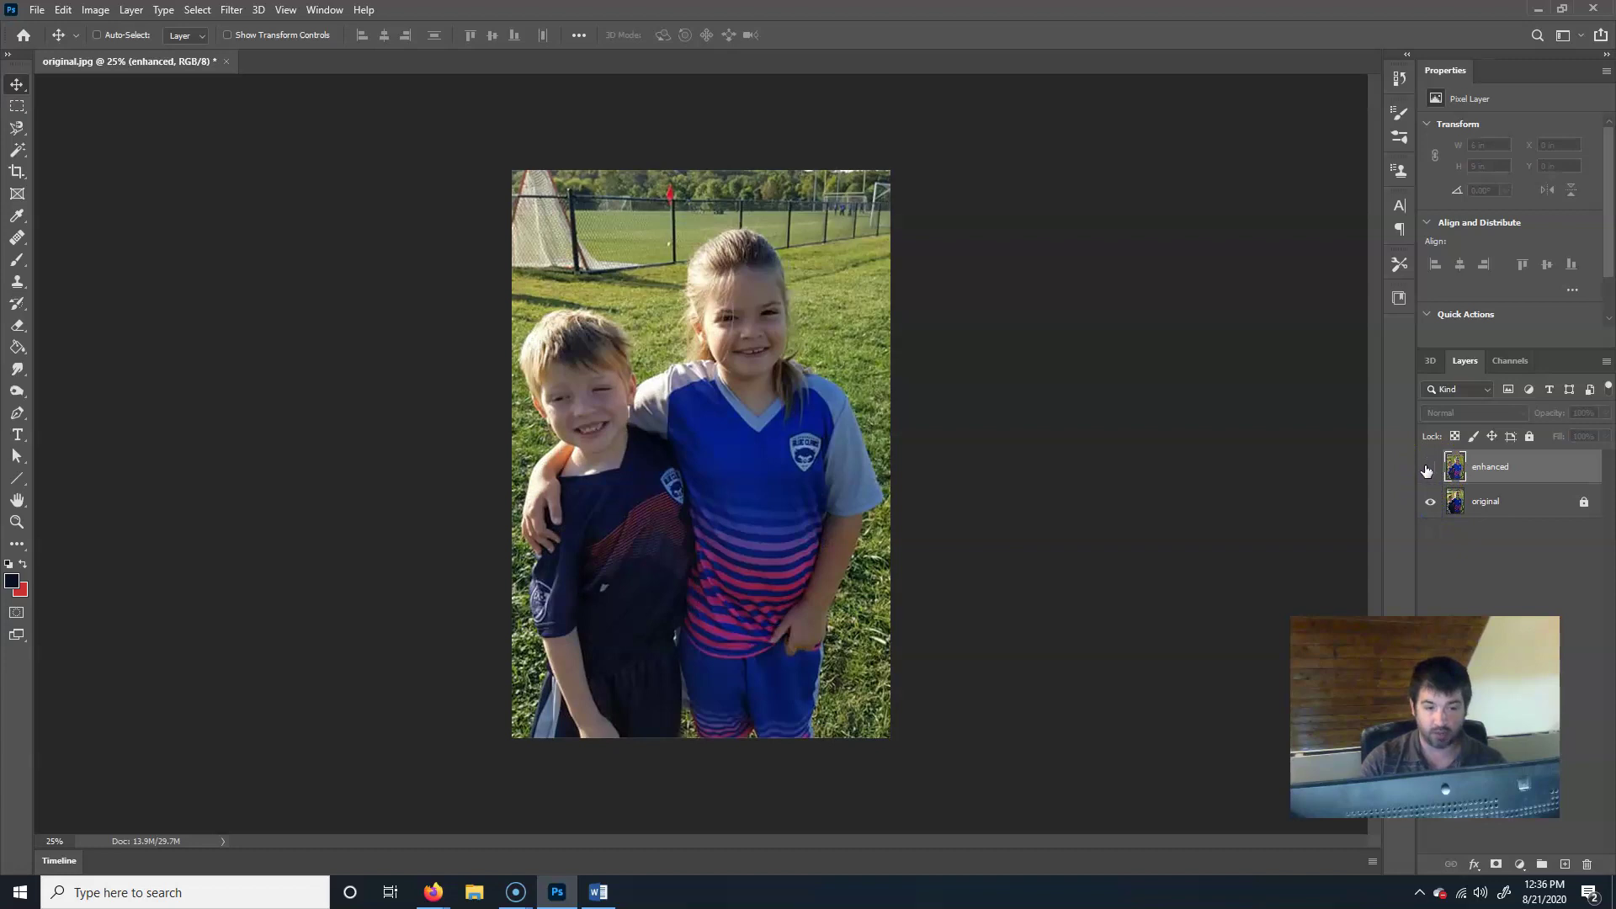
left_click(1428, 467)
left_click(725, 285)
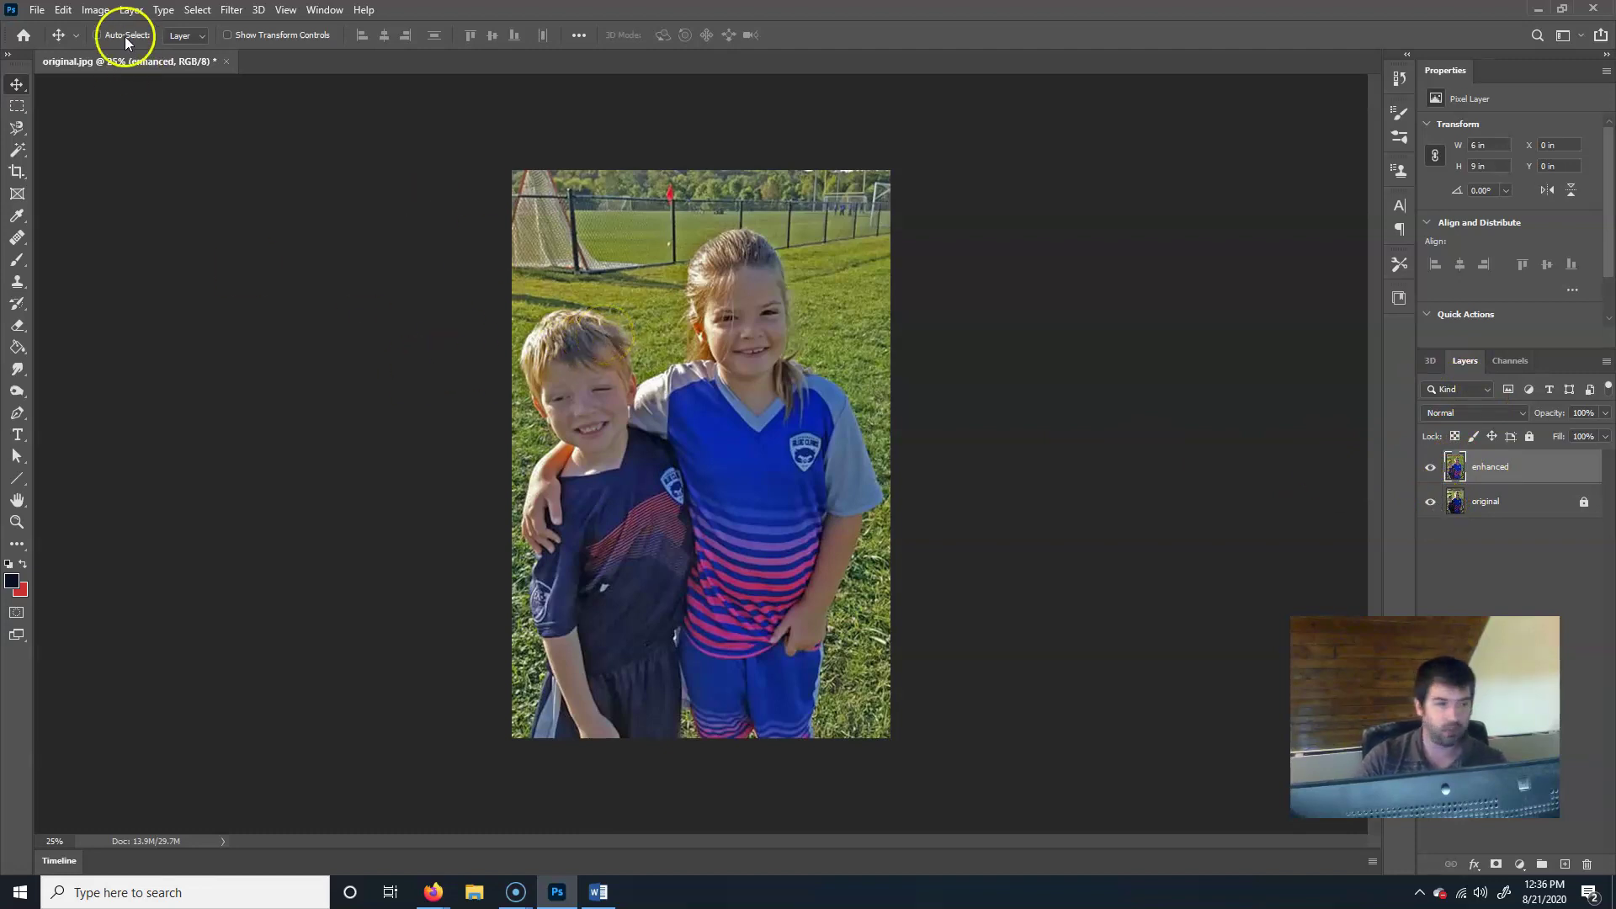
- Brighten the enhanced layer's midtones with a Curves adjustment, moving an RGB curve point to input 120, output 142
left_click(95, 9)
mouse_move(140, 55)
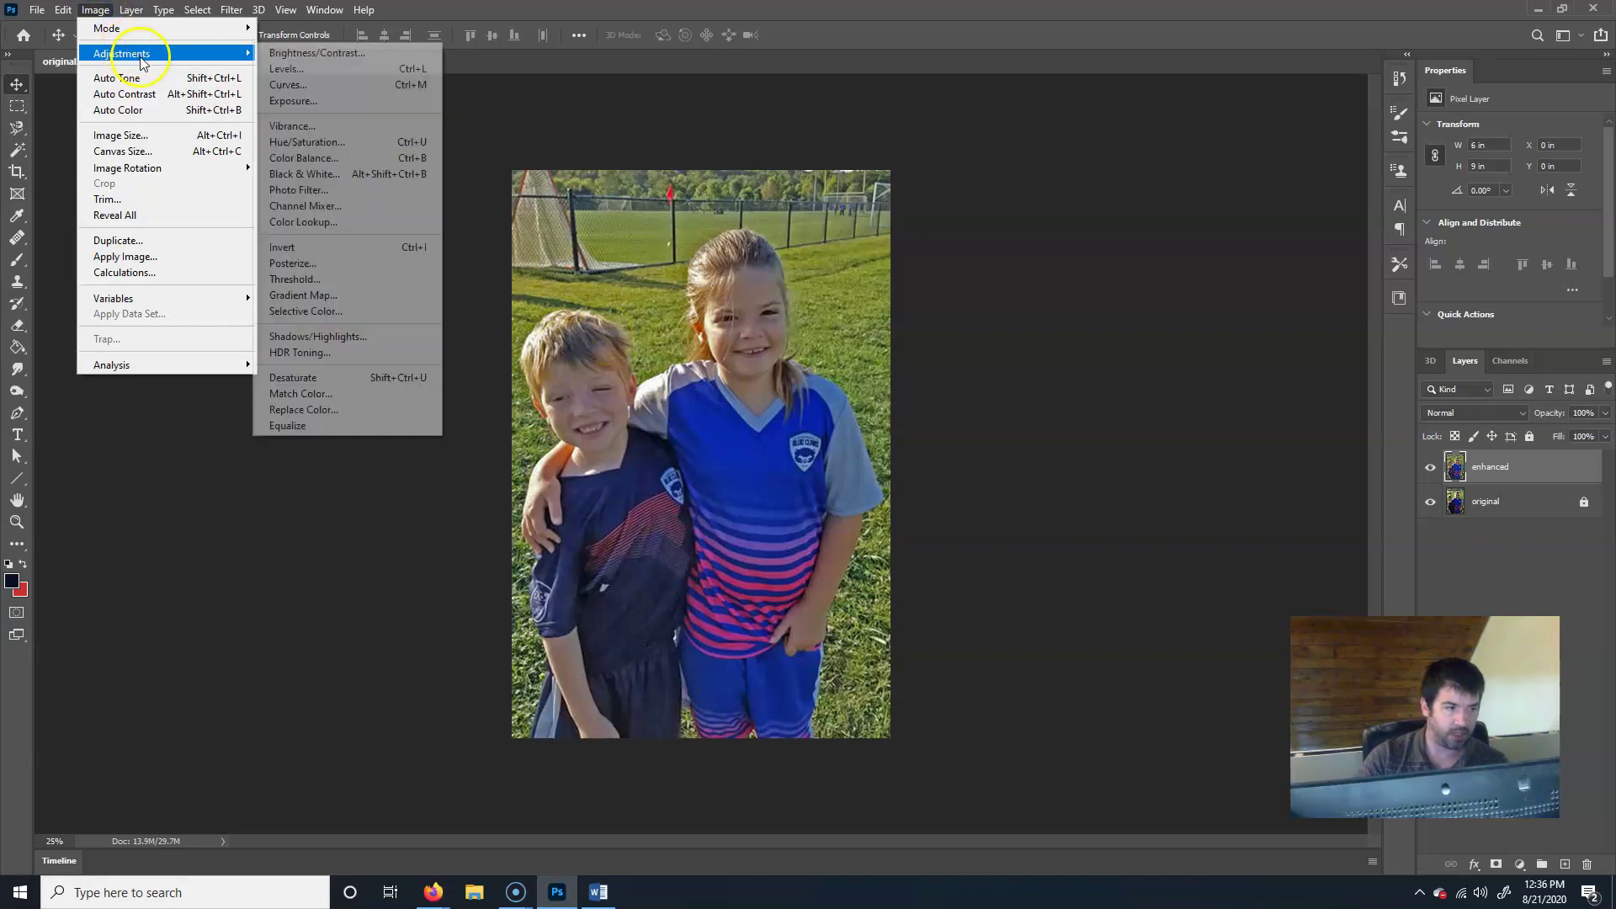
left_click(410, 84)
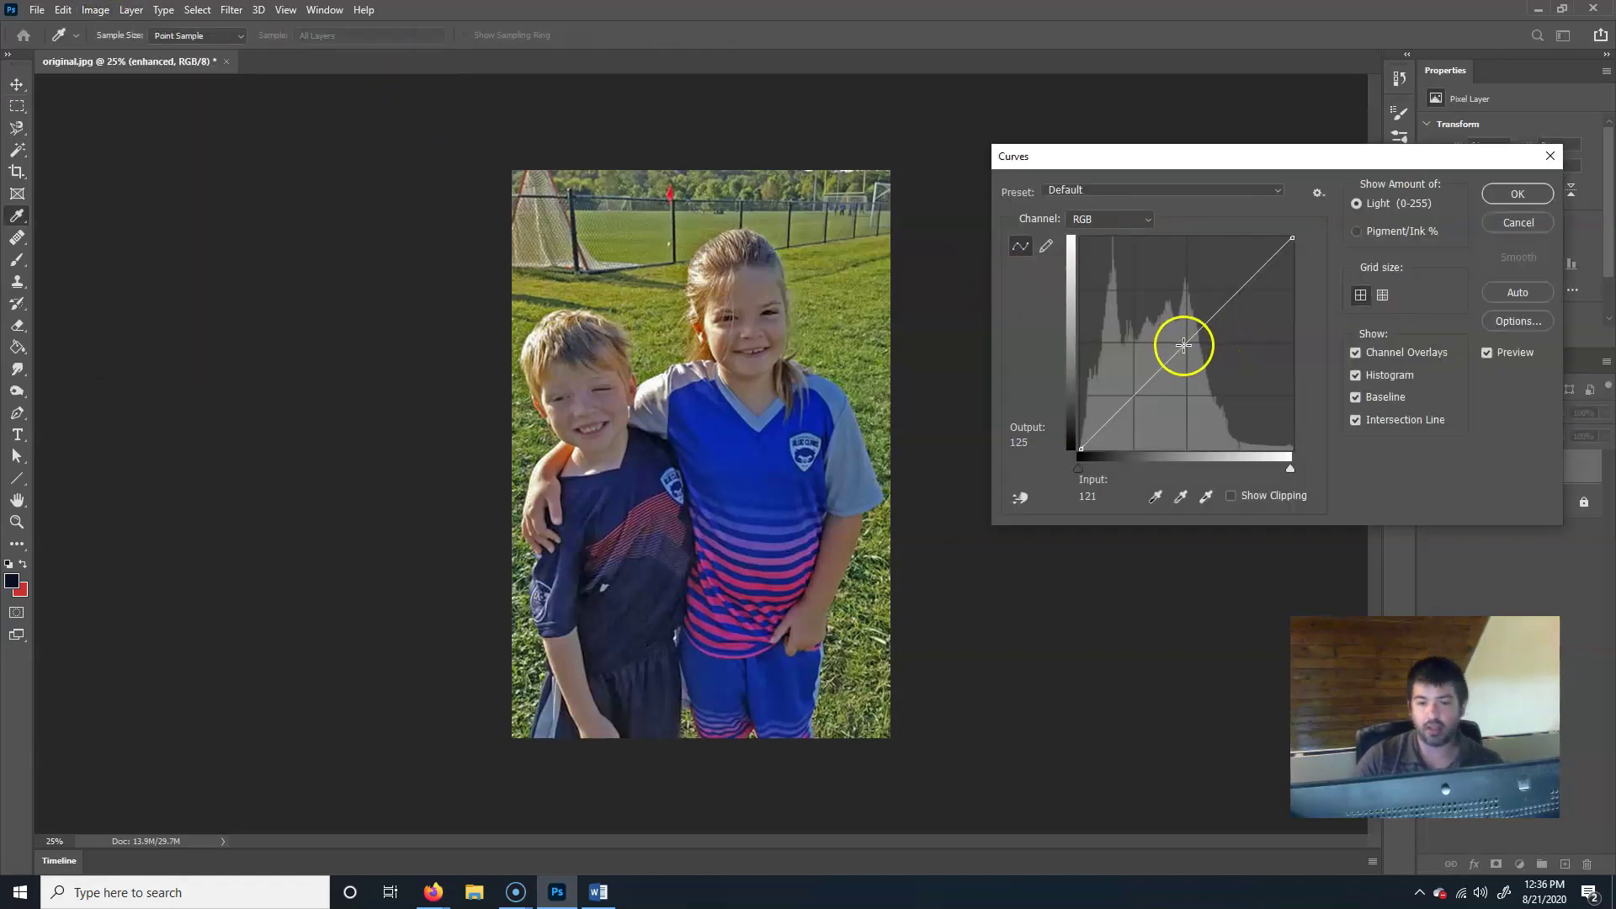
mouse_move(1178, 336)
left_mouse_down()
mouse_move(1163, 323)
mouse_move(1205, 346)
mouse_move(1180, 331)
left_mouse_up()
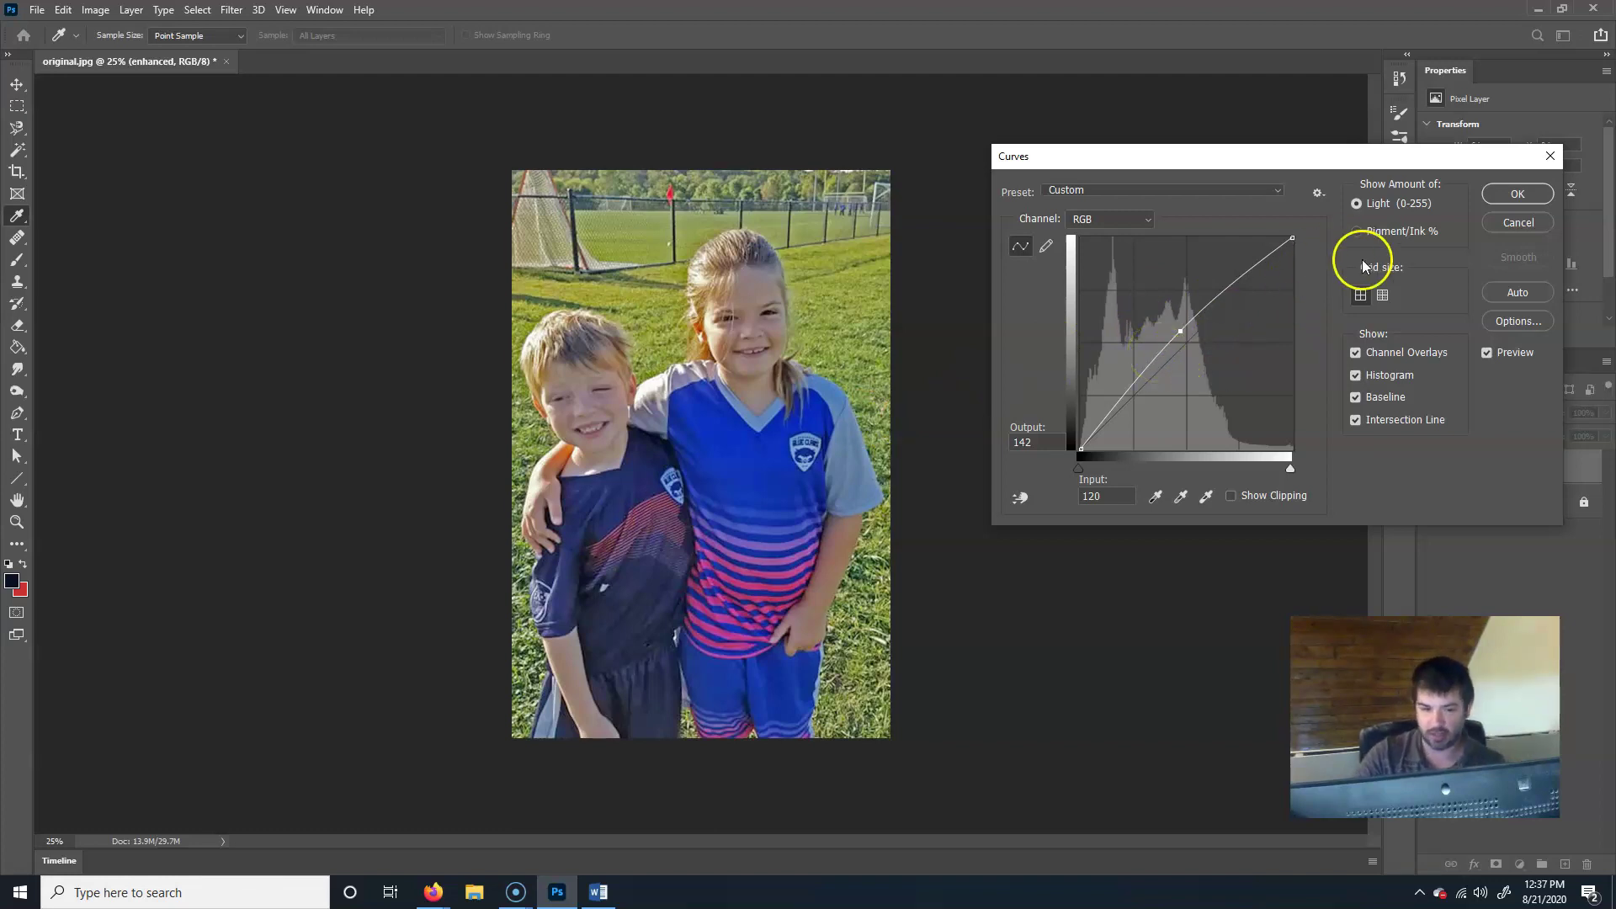
left_click(1520, 194)
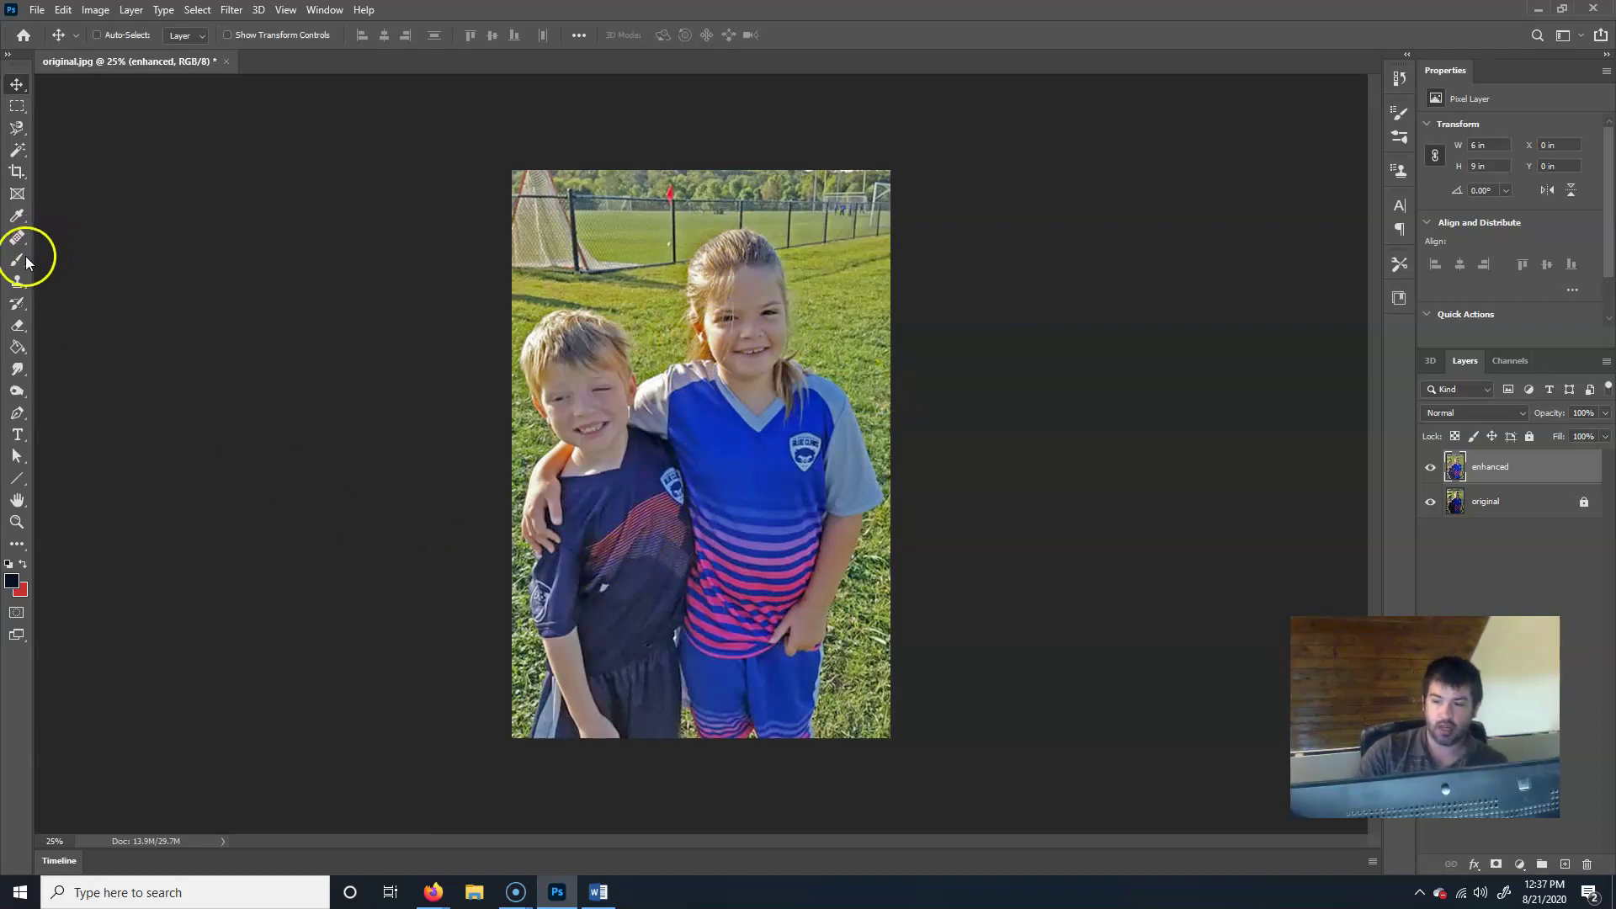
- Try a Photo Filter adjustment on the enhanced layer using Warming Filter (85) with the density lowered to 1%
left_click(96, 11)
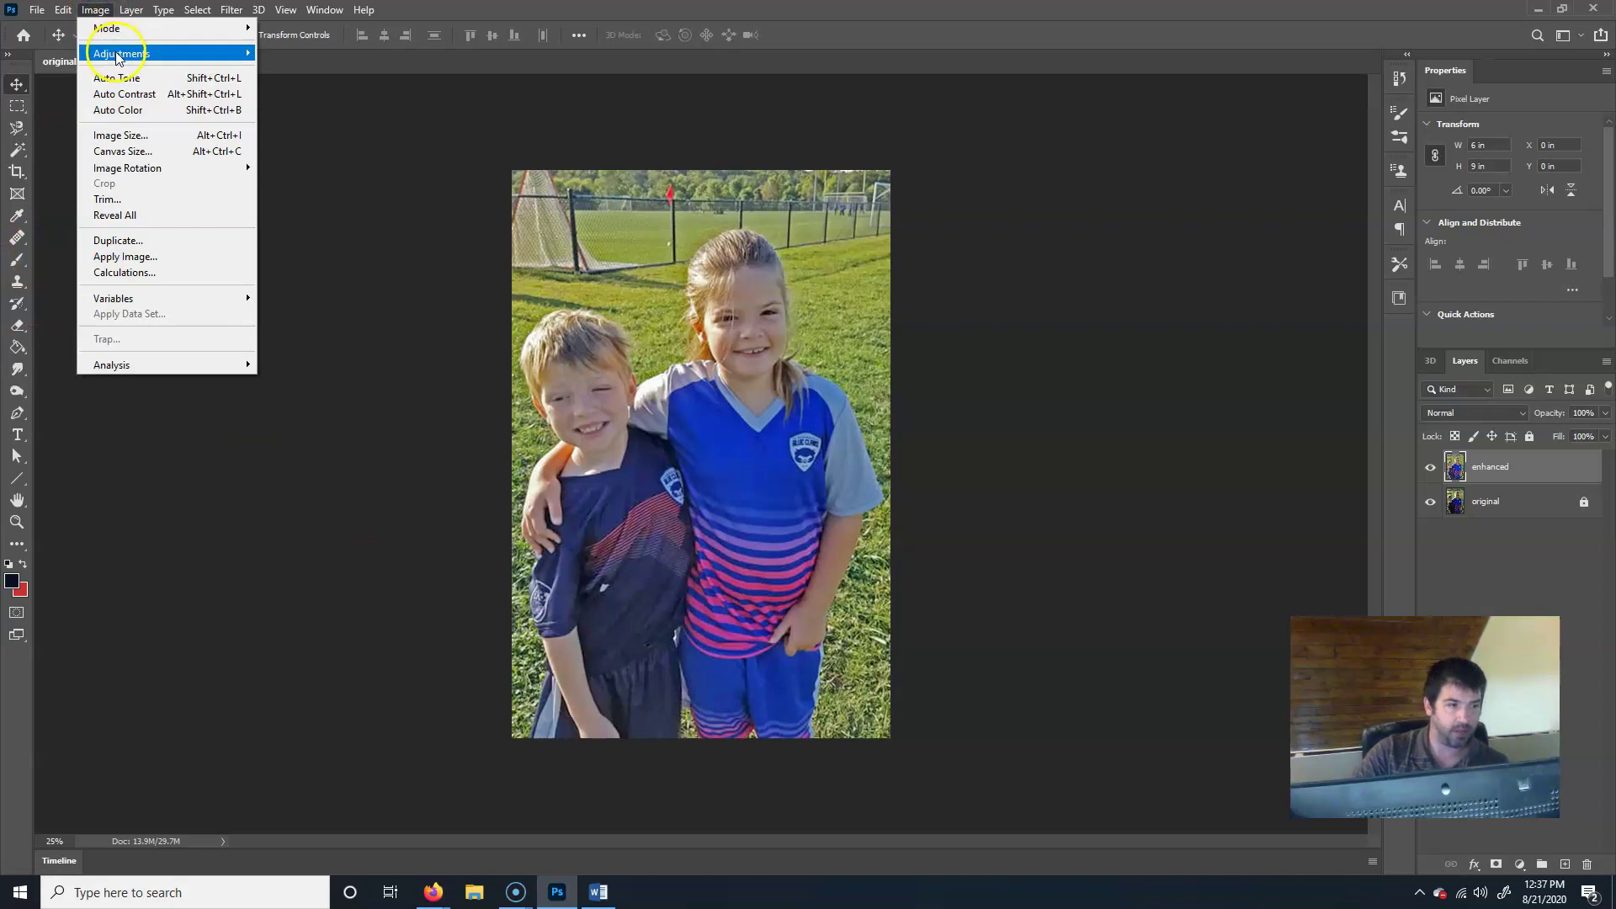
mouse_move(210, 53)
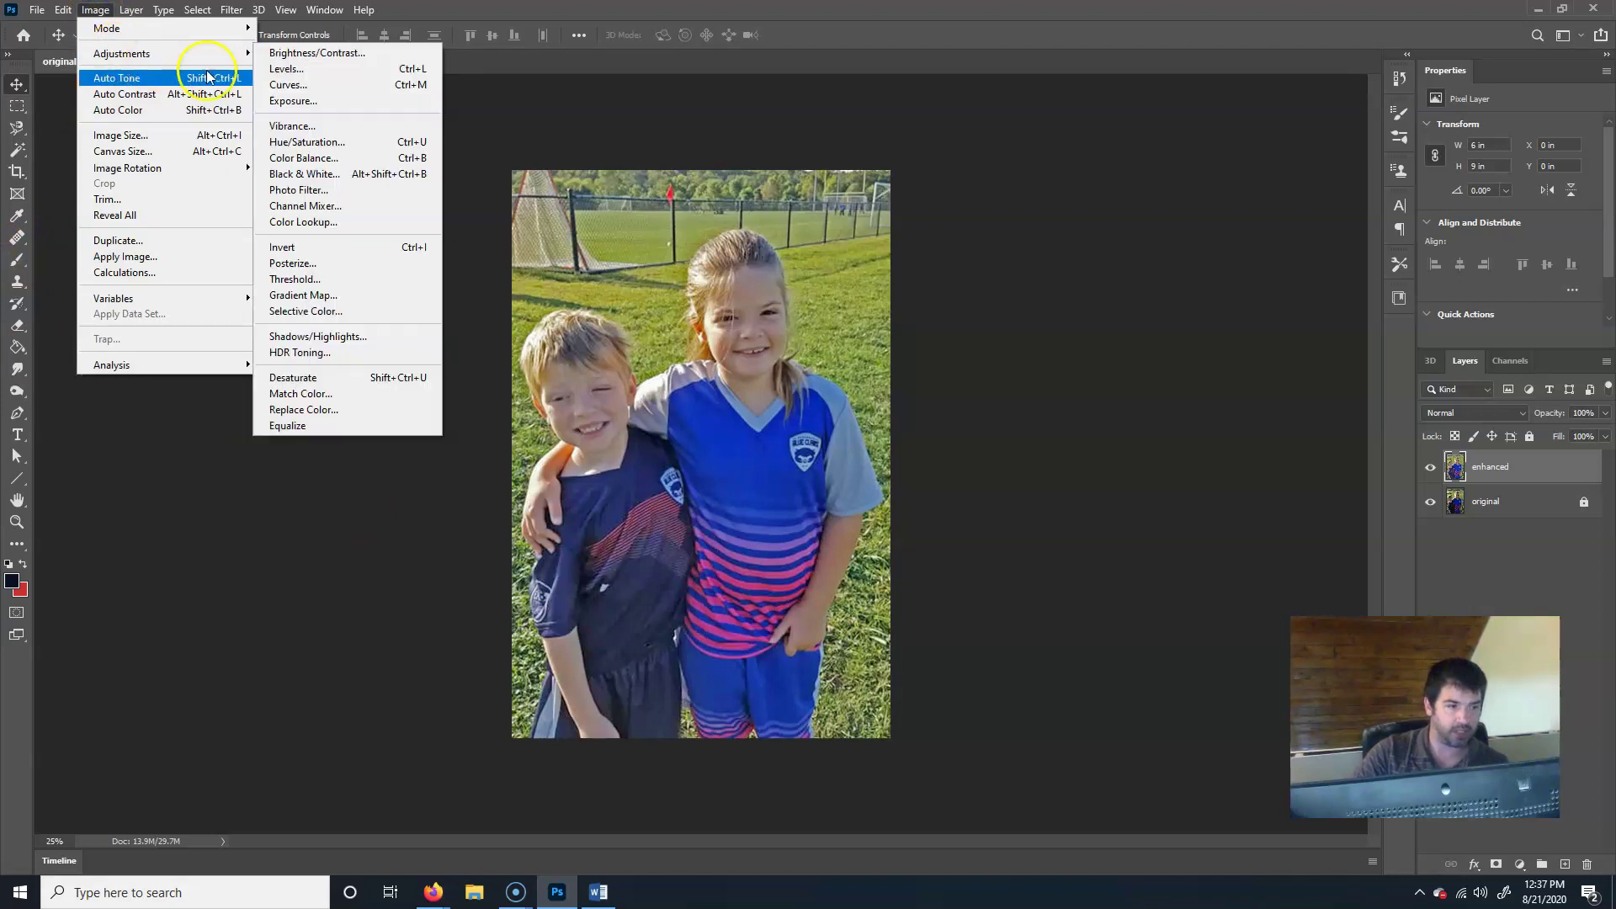
left_click(364, 191)
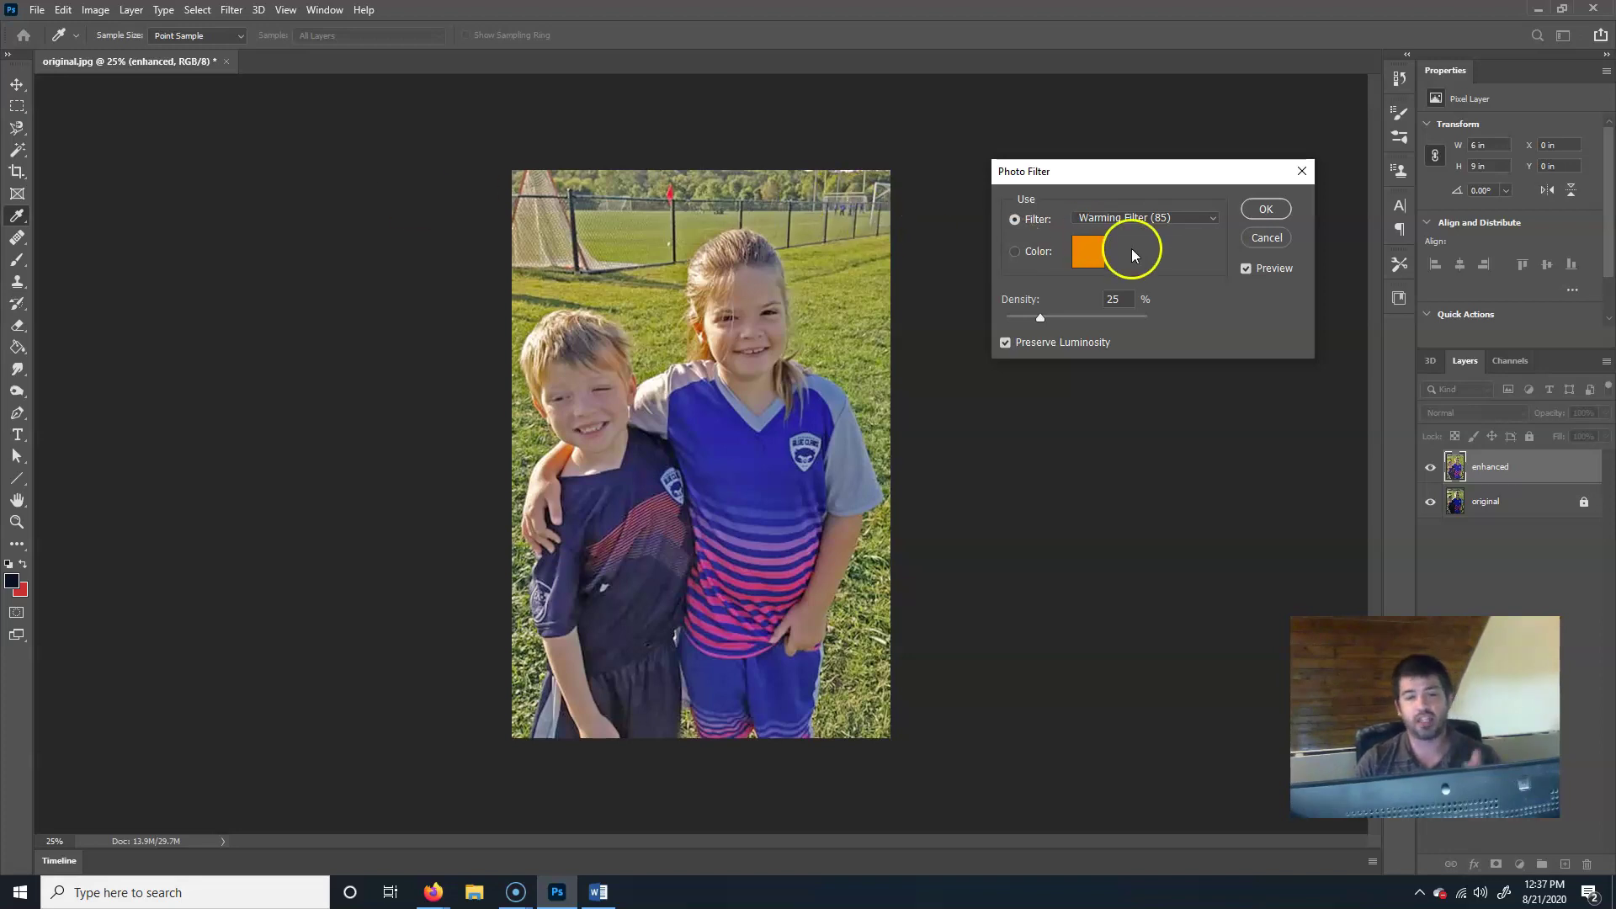
left_click(1195, 217)
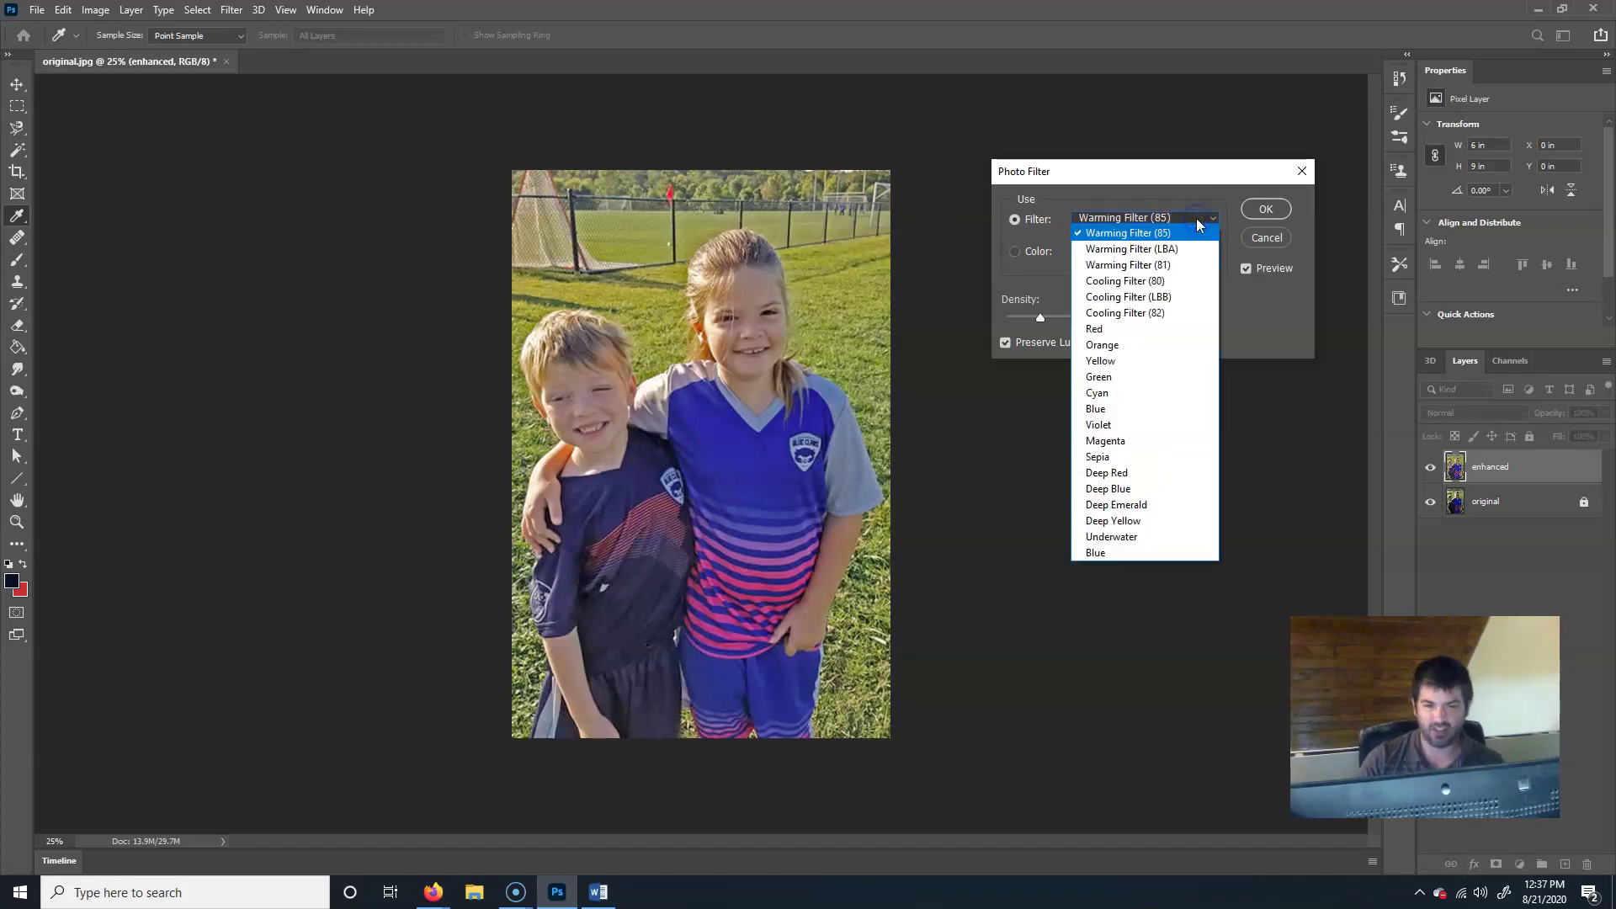
left_click(1019, 303)
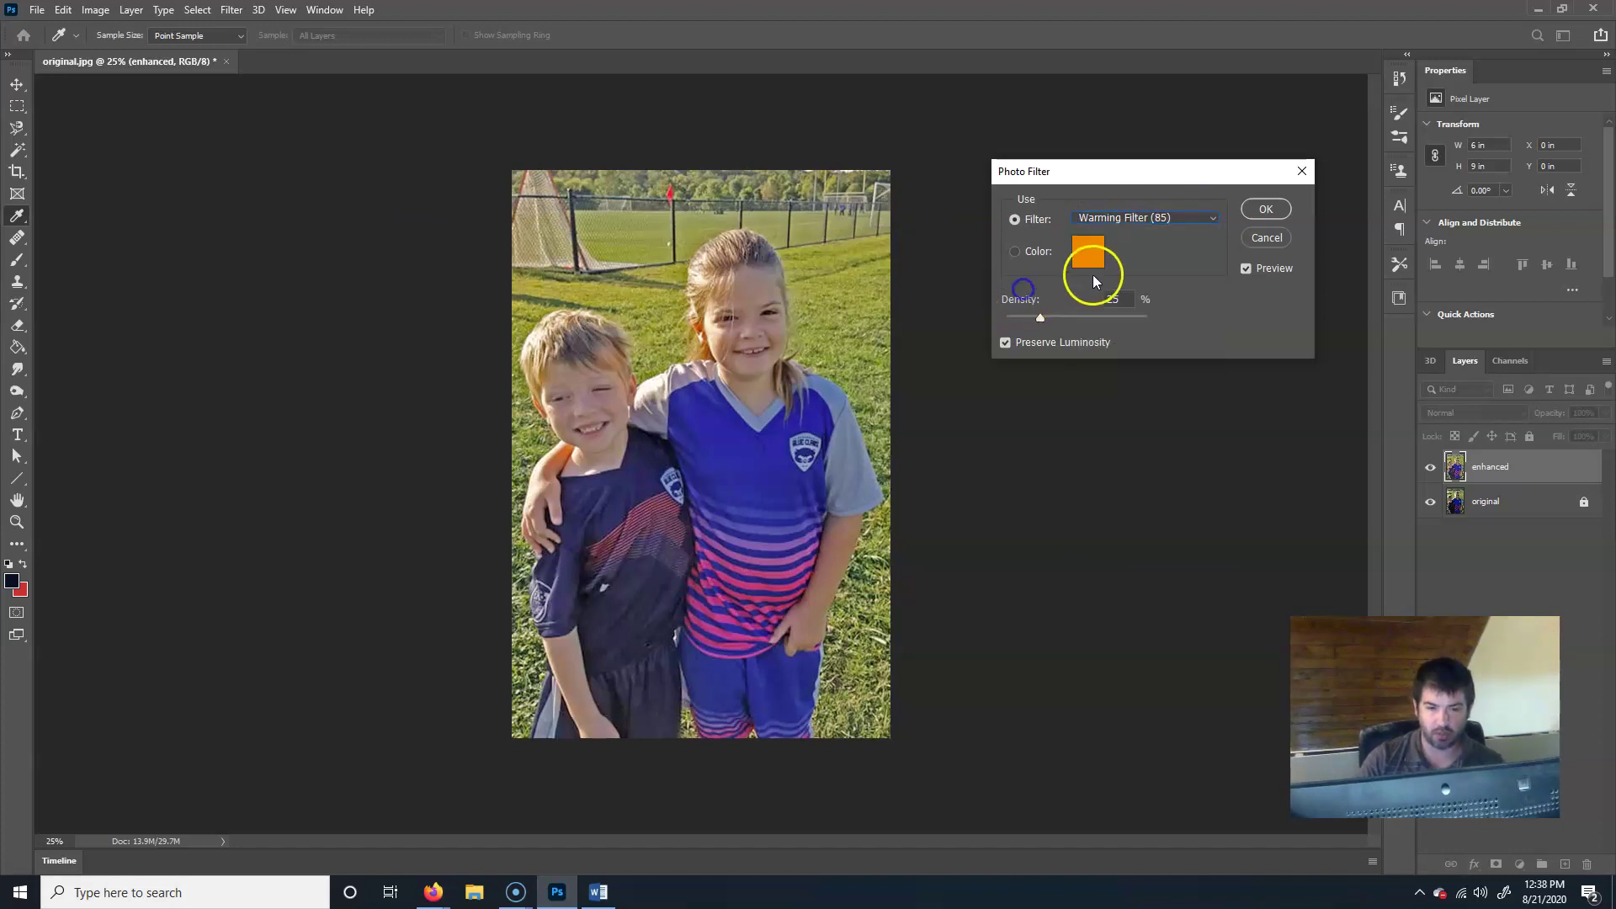
left_click_drag(1047, 315, 984, 322)
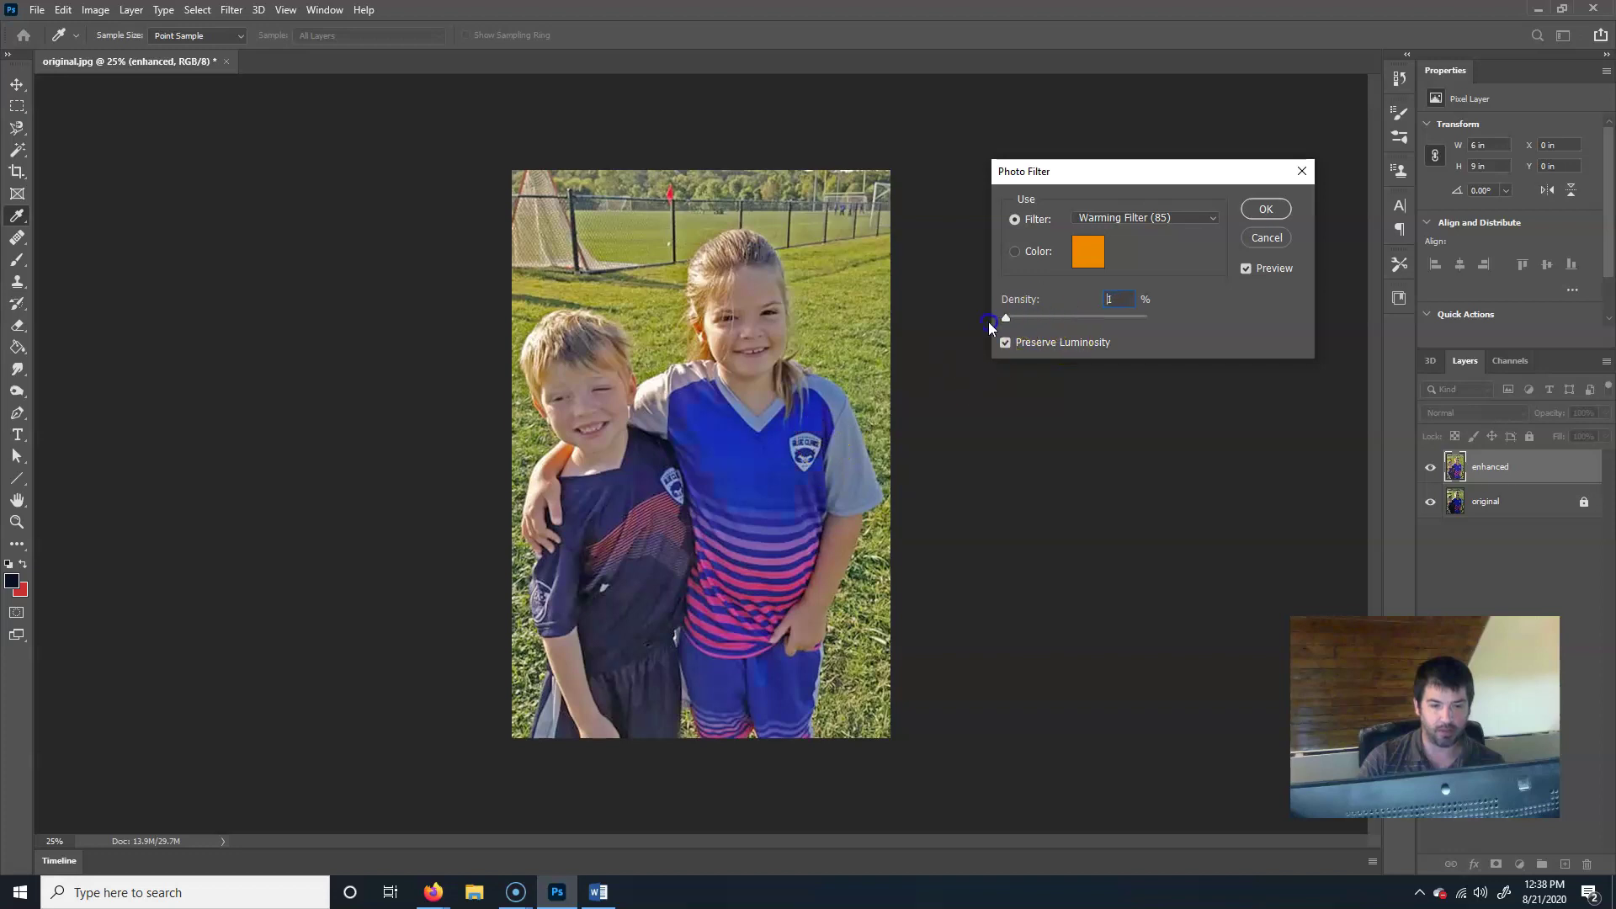
- Try Cooling Filter (LBB) and Cooling Filter (82), lowering the density to 1%, and discard the Photo Filter adjustment
left_click(1165, 220)
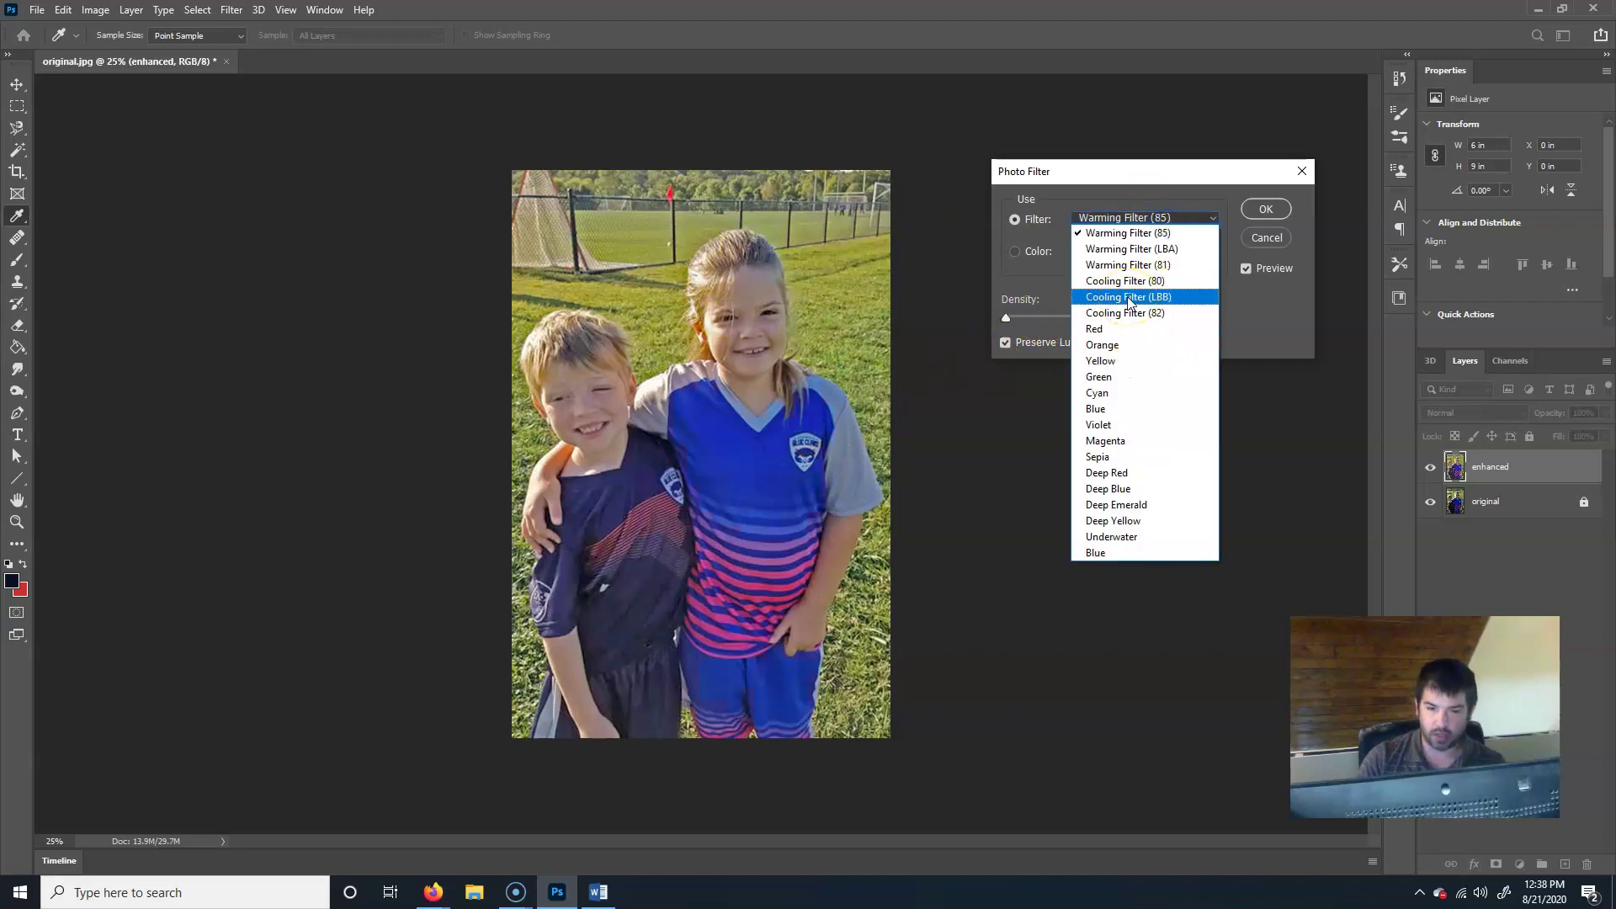
left_click(1129, 300)
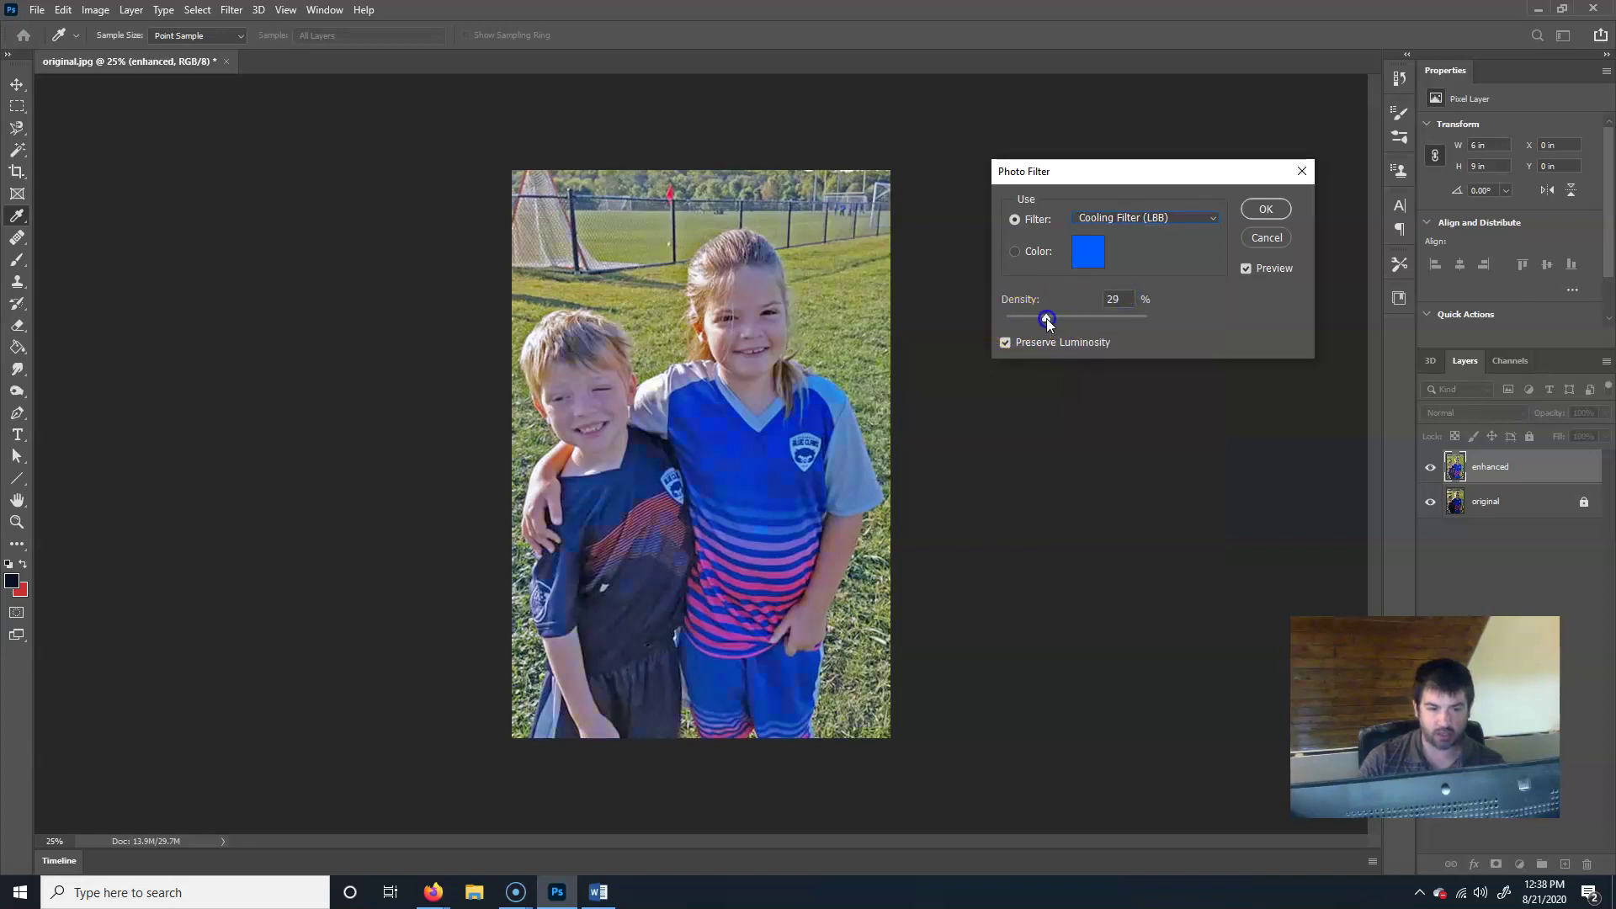
mouse_move(1044, 318)
left_mouse_down()
mouse_move(1015, 323)
mouse_move(1030, 321)
left_mouse_up()
left_click(1130, 219)
left_click(1113, 311)
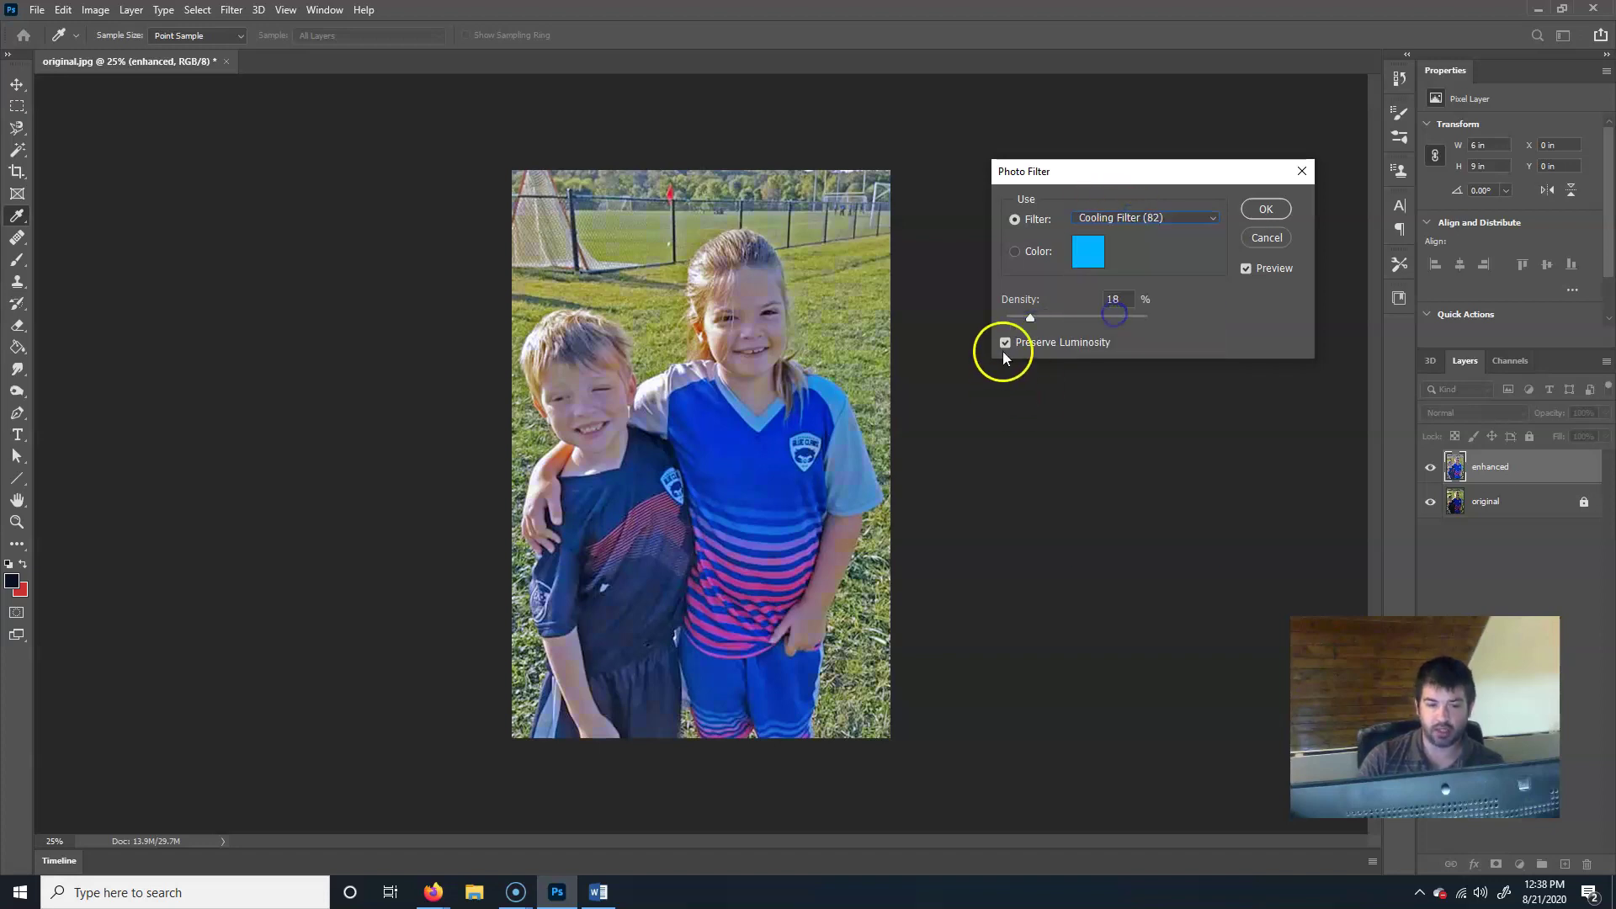
left_click_drag(1023, 321, 1006, 319)
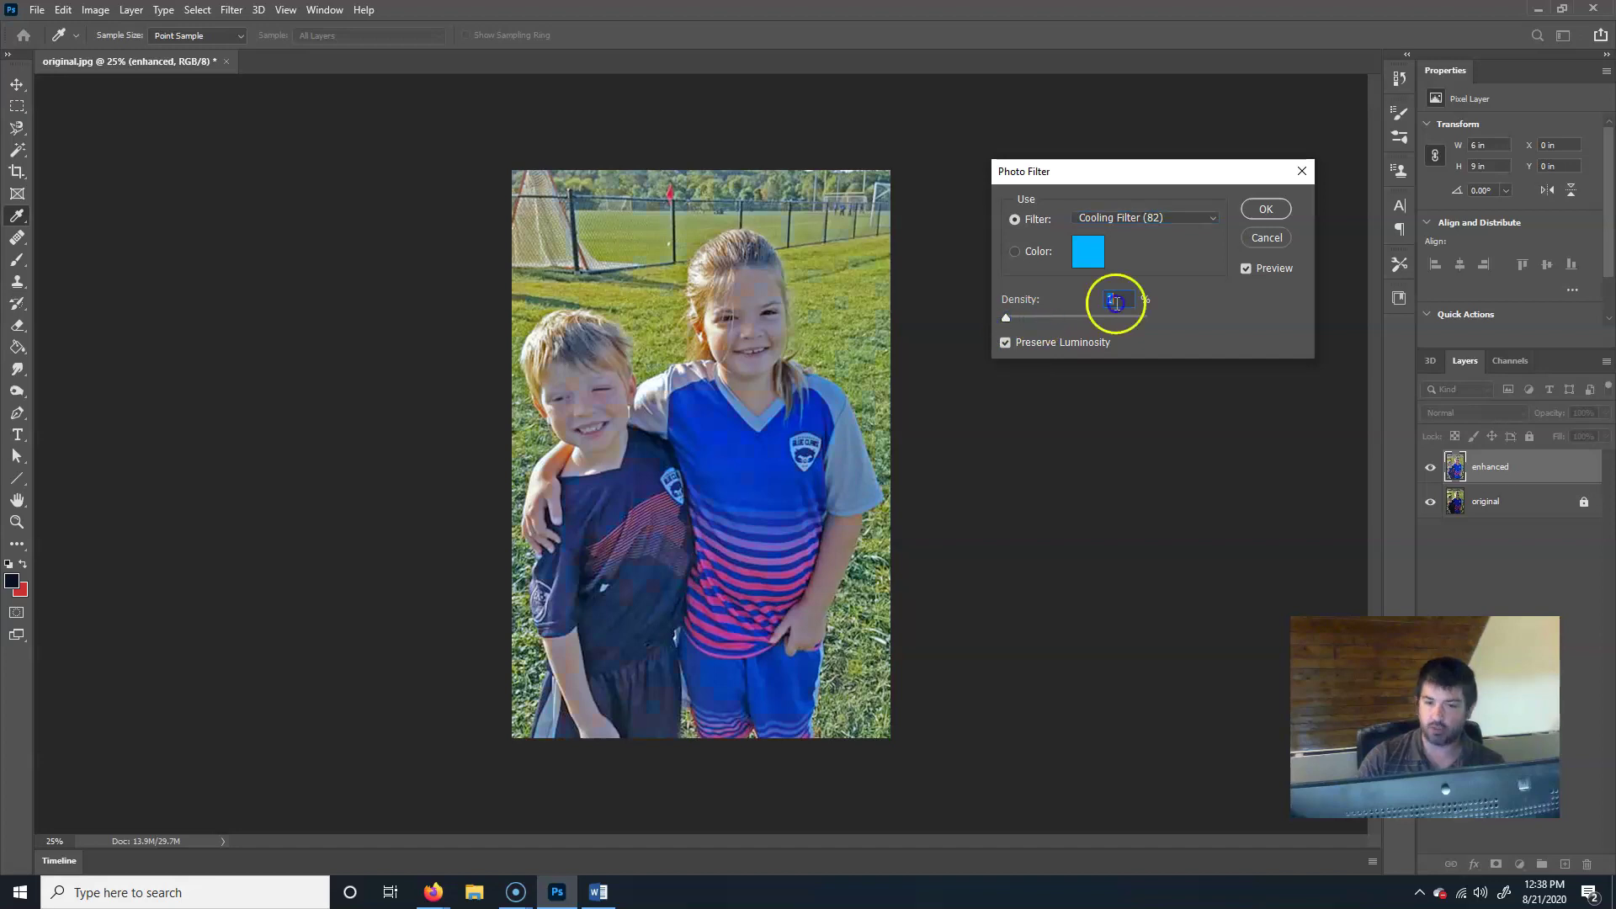
left_click(714, 362)
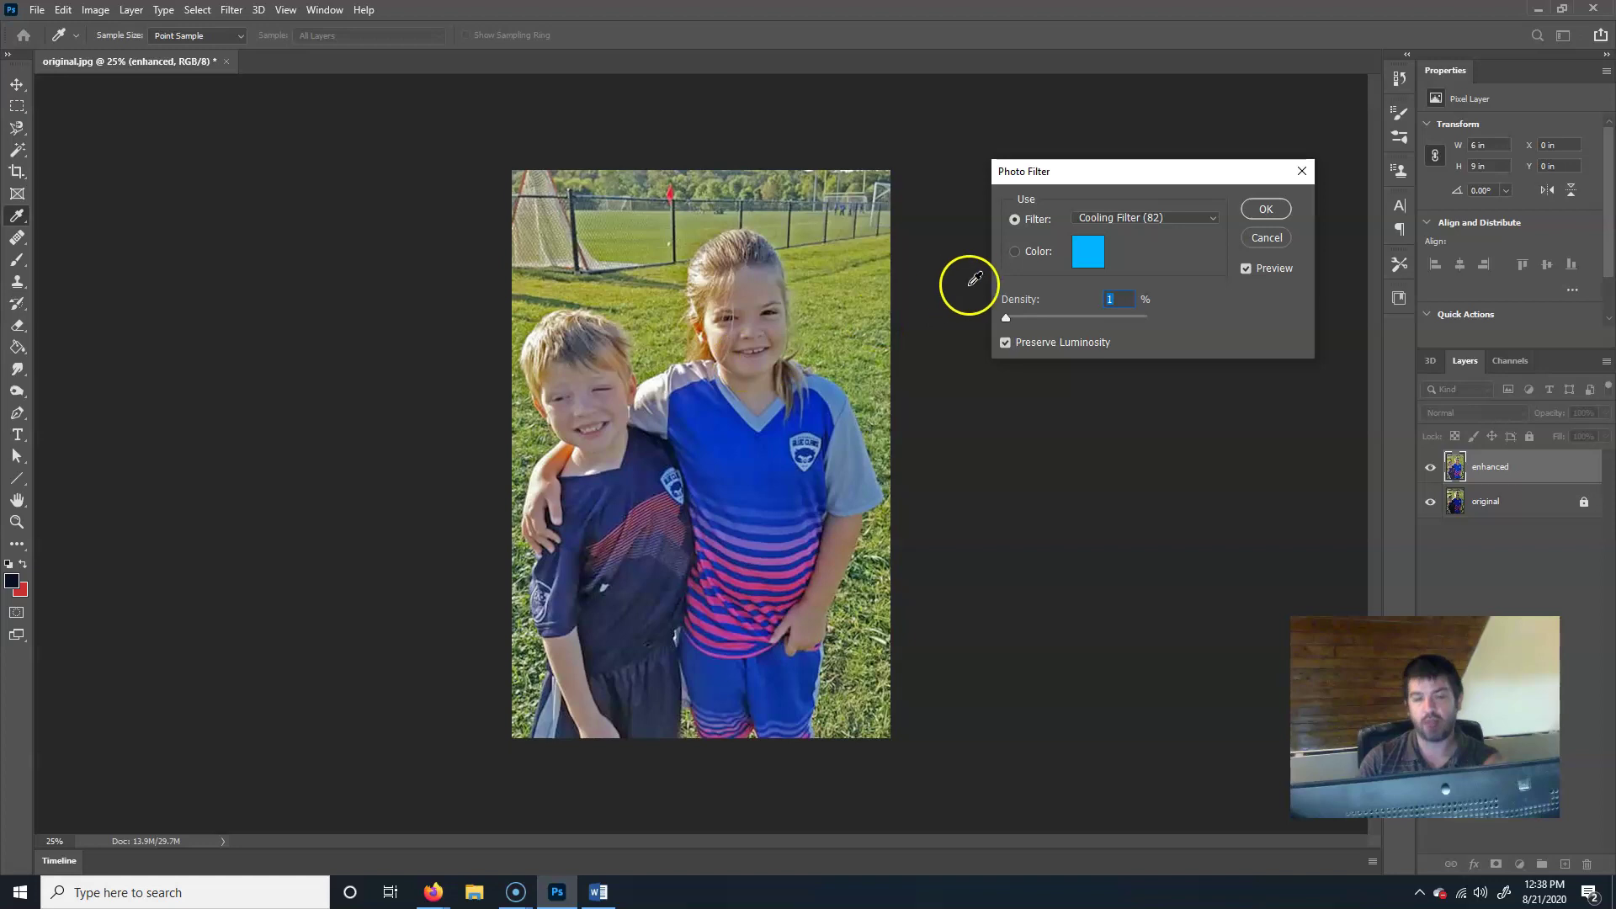
left_click(1194, 224)
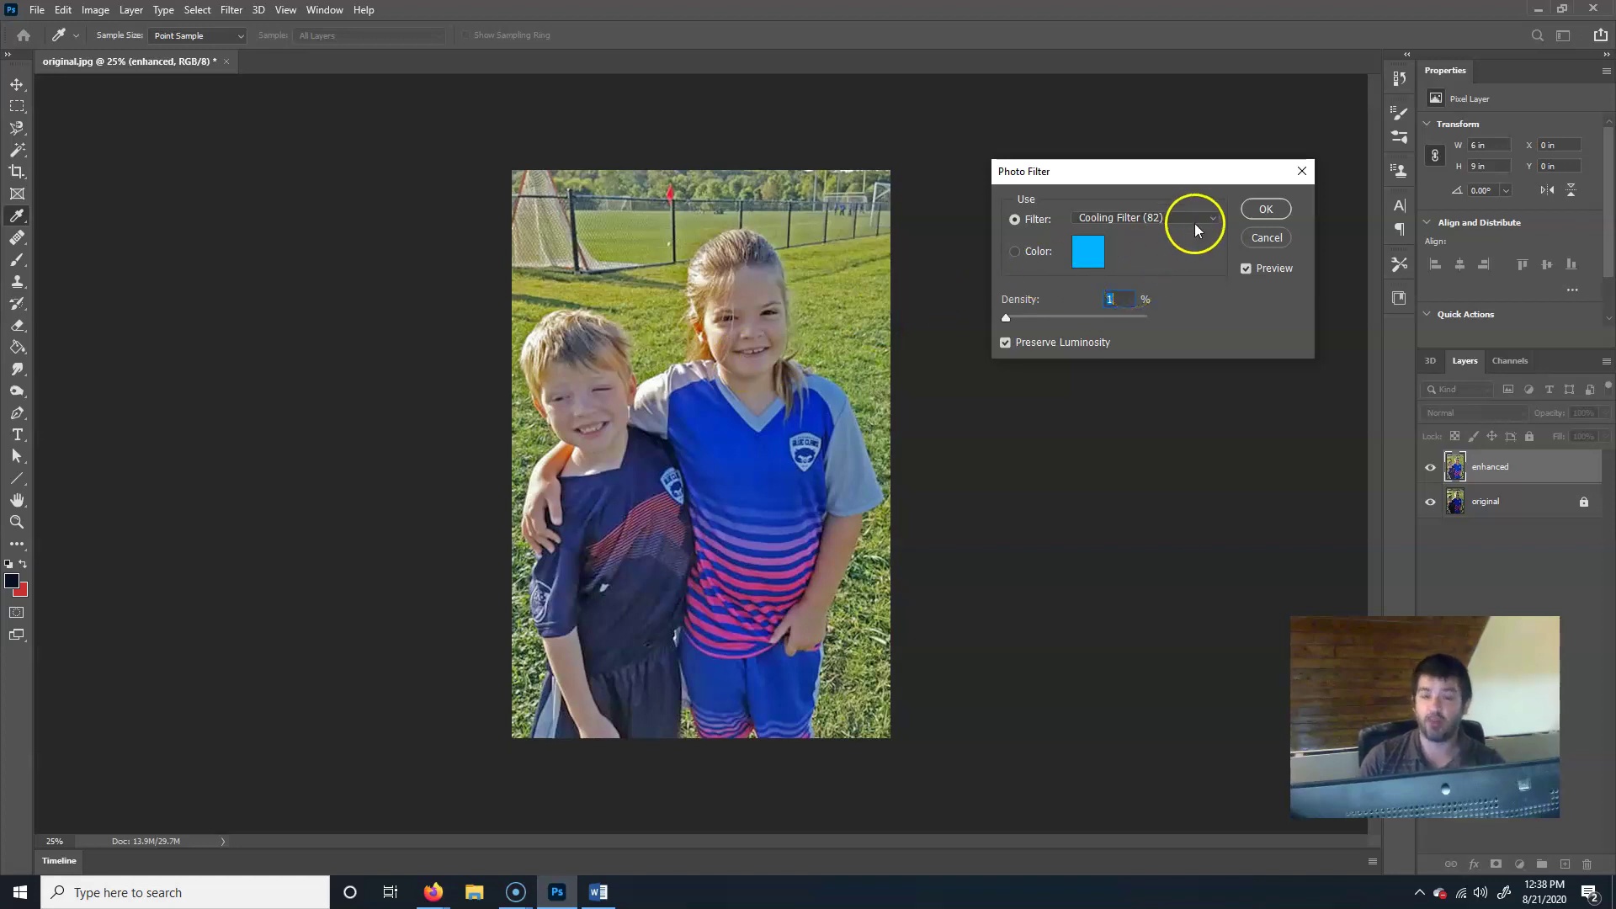
left_click(1267, 238)
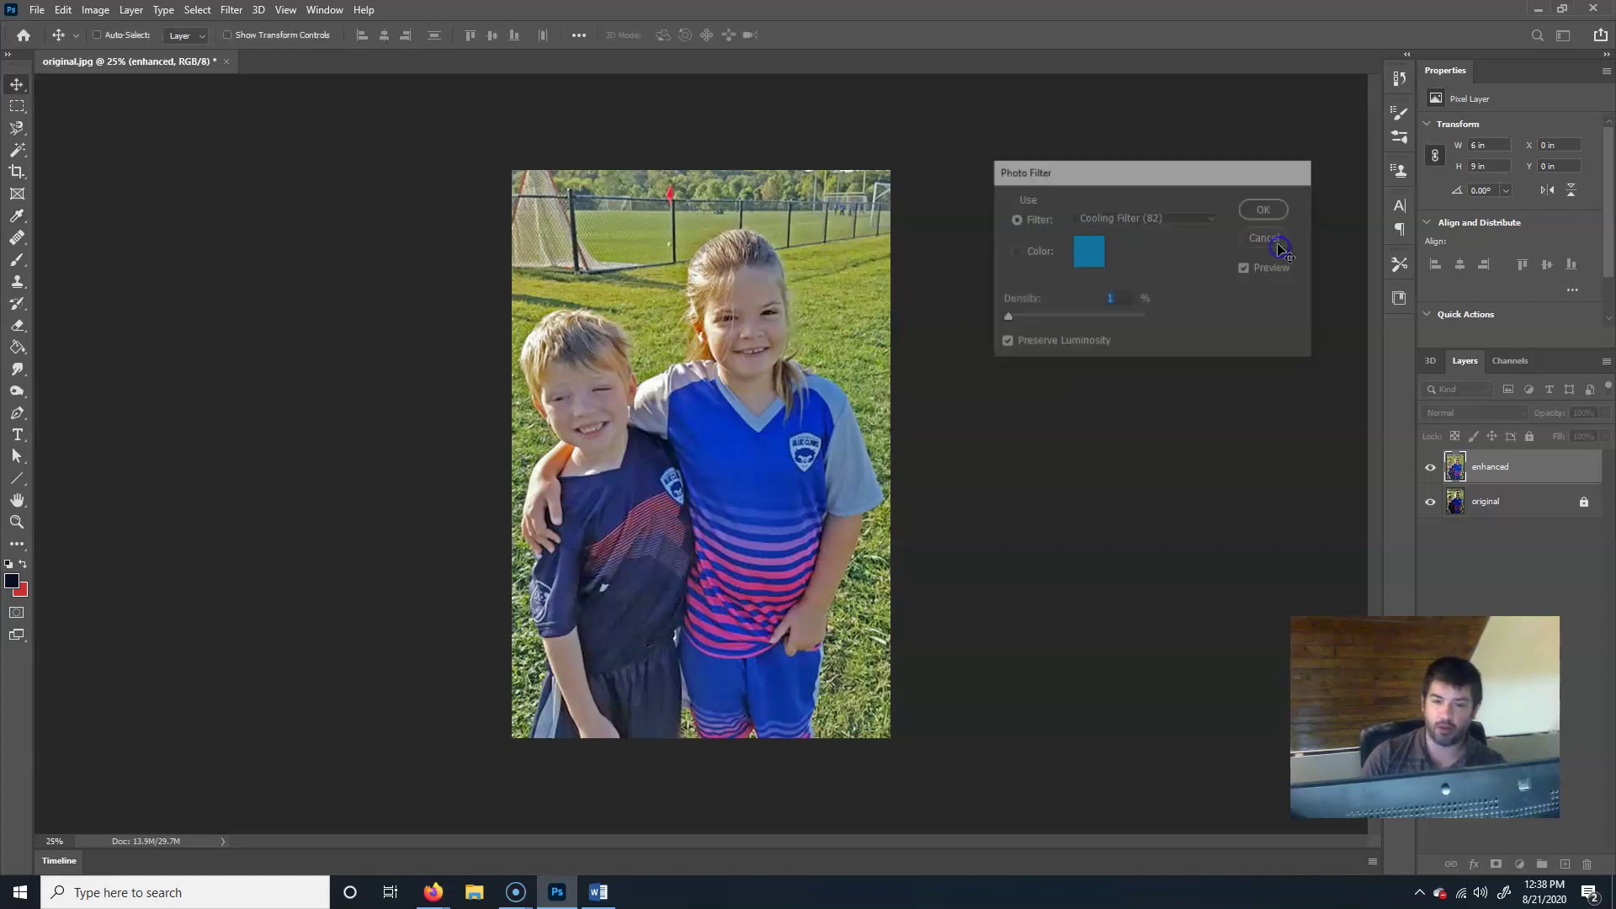
- Start a Color Balance adjustment on the enhanced layer and fine-tune the color levels of its midtones and highlights
left_click(95, 9)
mouse_move(168, 53)
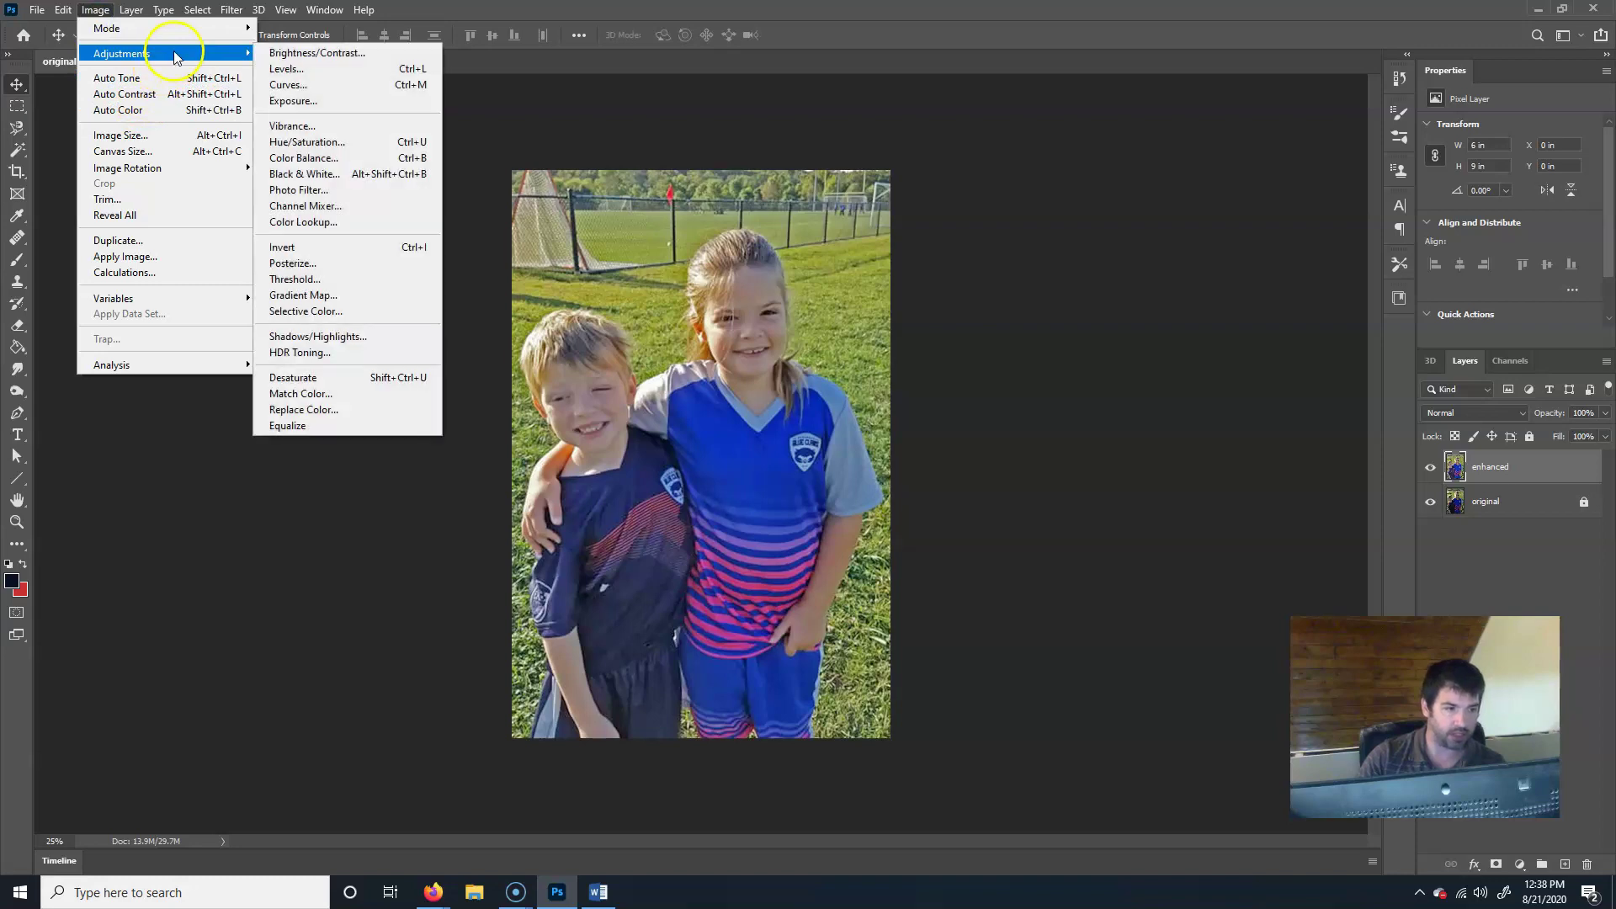
left_click(404, 159)
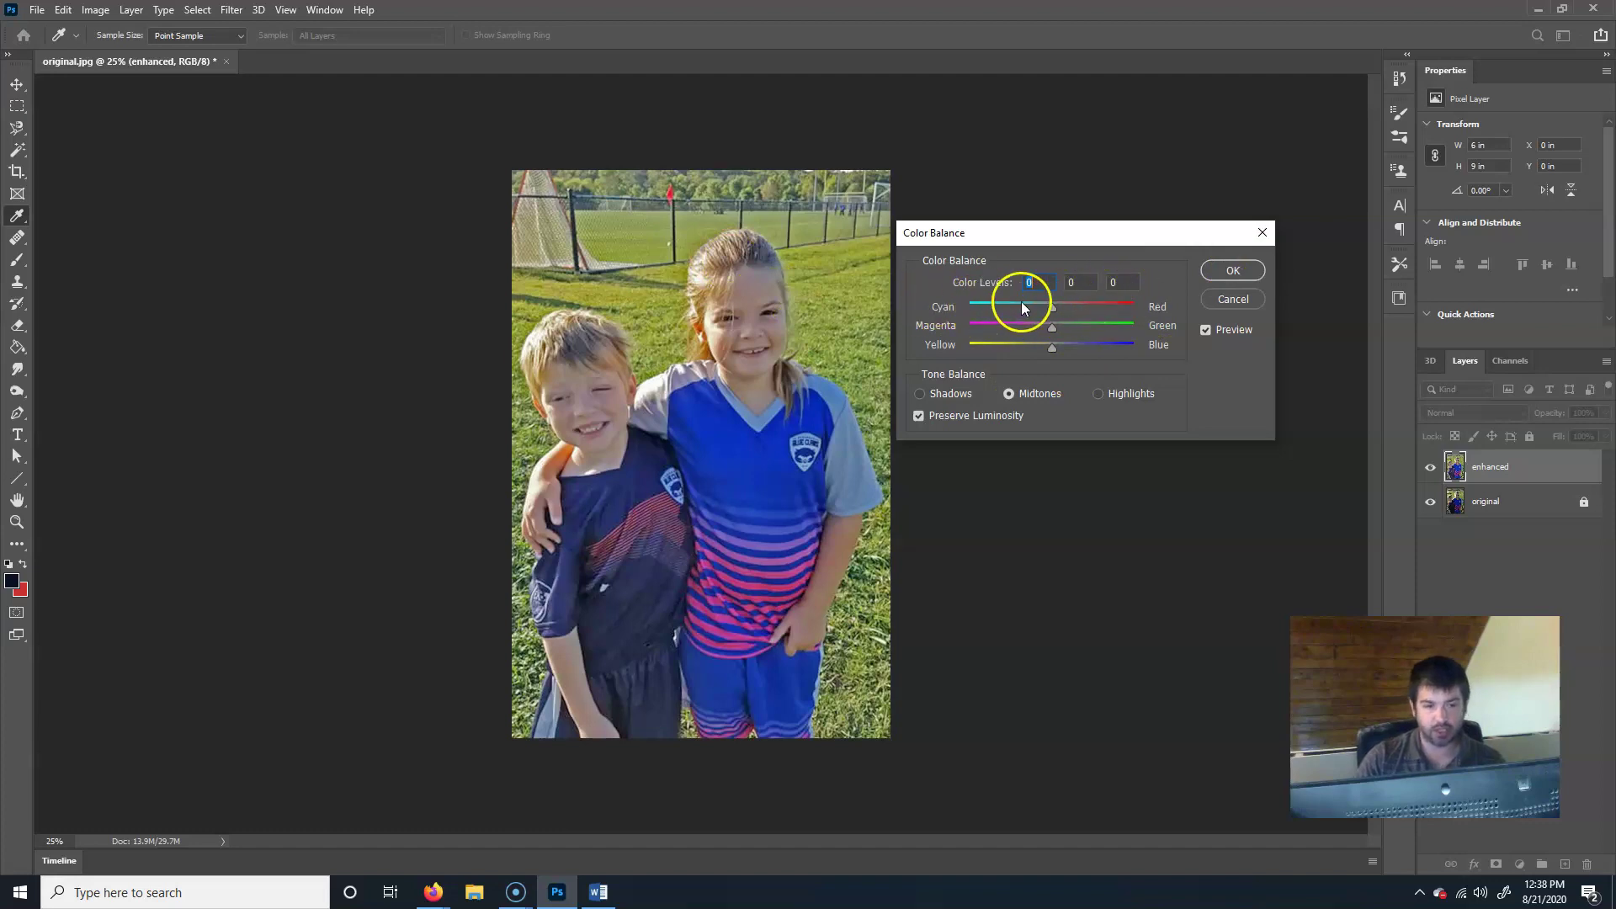
left_click_drag(1052, 305, 1043, 362)
left_click(946, 397)
left_click(1124, 399)
mouse_move(1057, 308)
left_mouse_down()
mouse_move(1076, 309)
mouse_move(1048, 310)
mouse_move(1065, 313)
mouse_move(1050, 314)
mouse_move(1060, 331)
left_mouse_up()
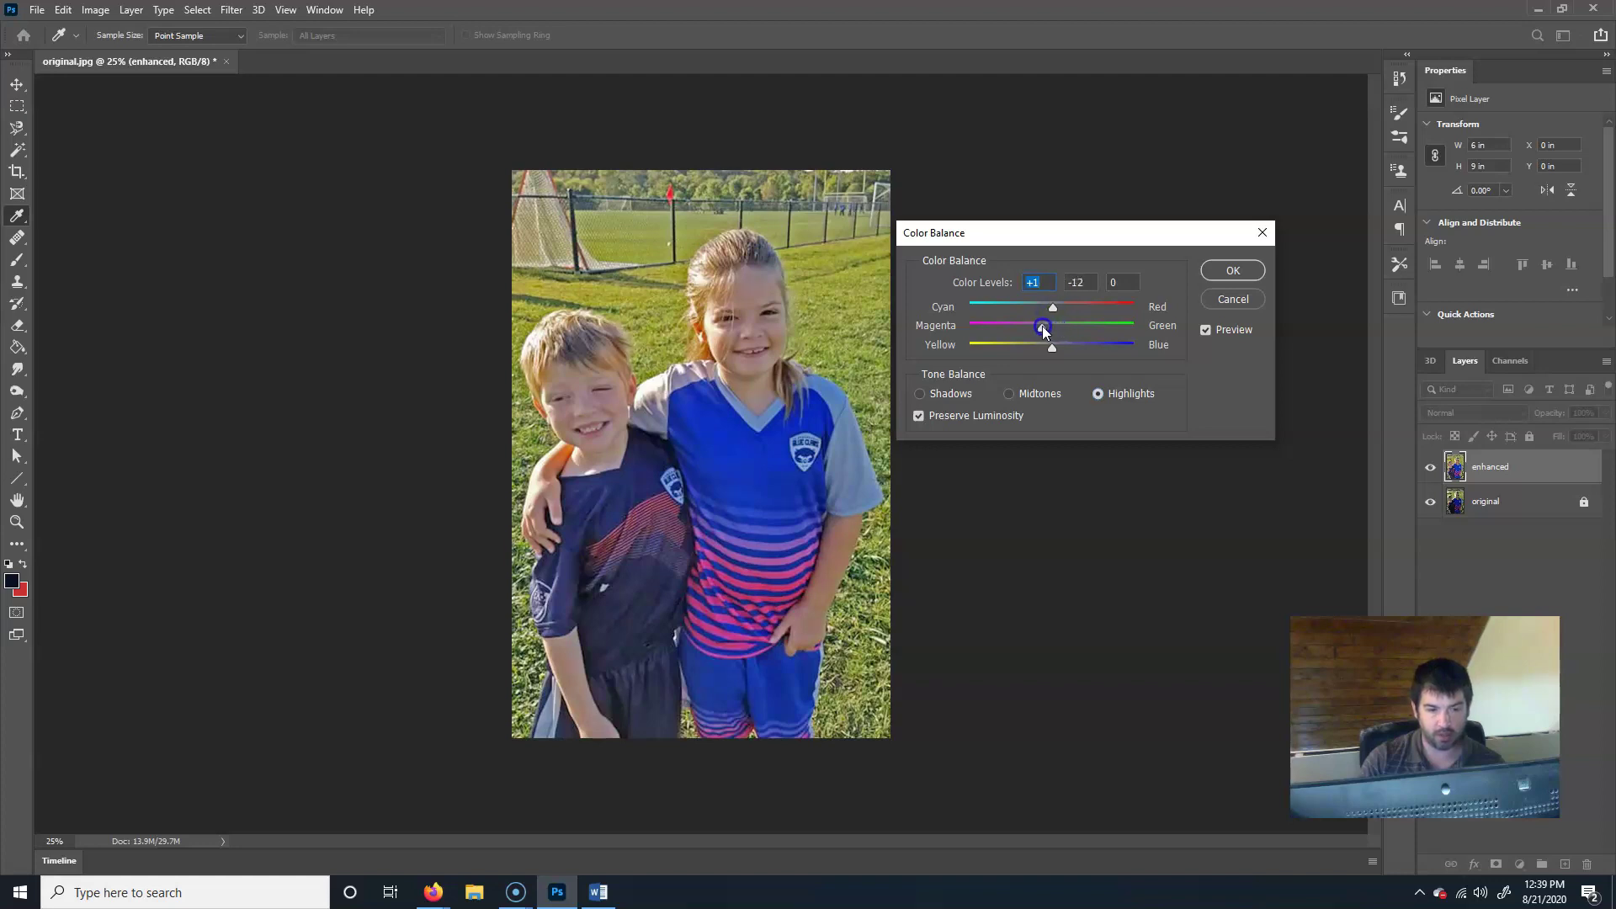
mouse_move(1054, 348)
left_mouse_down()
mouse_move(1071, 314)
mouse_move(1051, 314)
mouse_move(1067, 317)
mouse_move(1046, 335)
left_mouse_up()
- Set the shadows' color levels to -4, -1 and +9 and apply the Color Balance adjustment
left_click(956, 392)
mouse_move(1057, 338)
left_mouse_down()
mouse_move(1045, 348)
mouse_move(1074, 350)
mouse_move(1061, 350)
left_mouse_up()
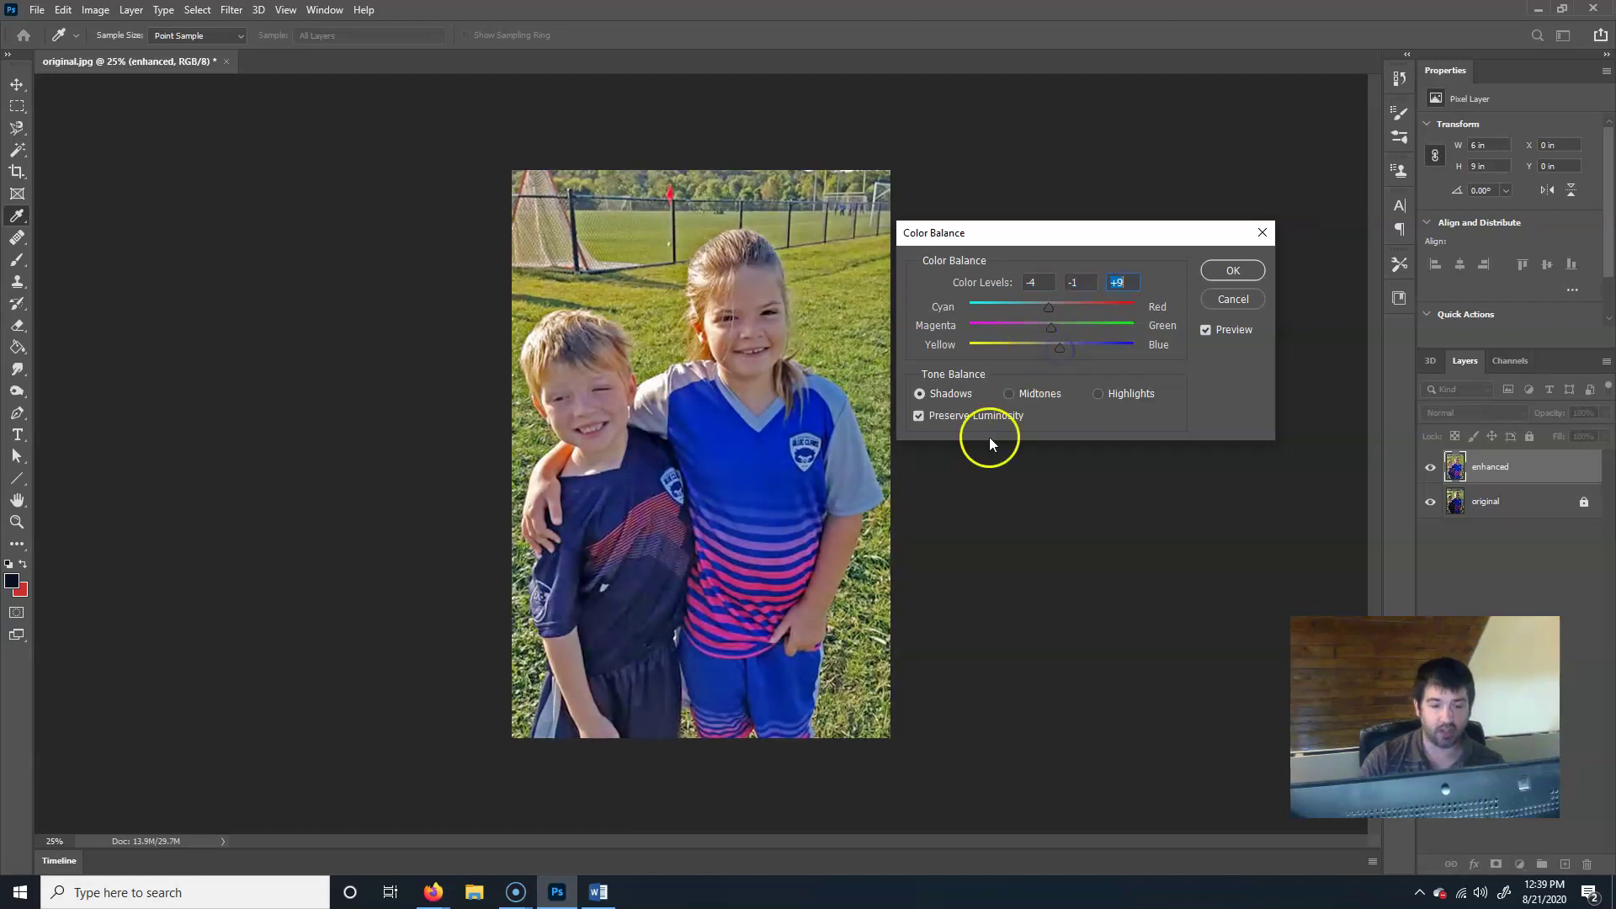
left_click(1241, 270)
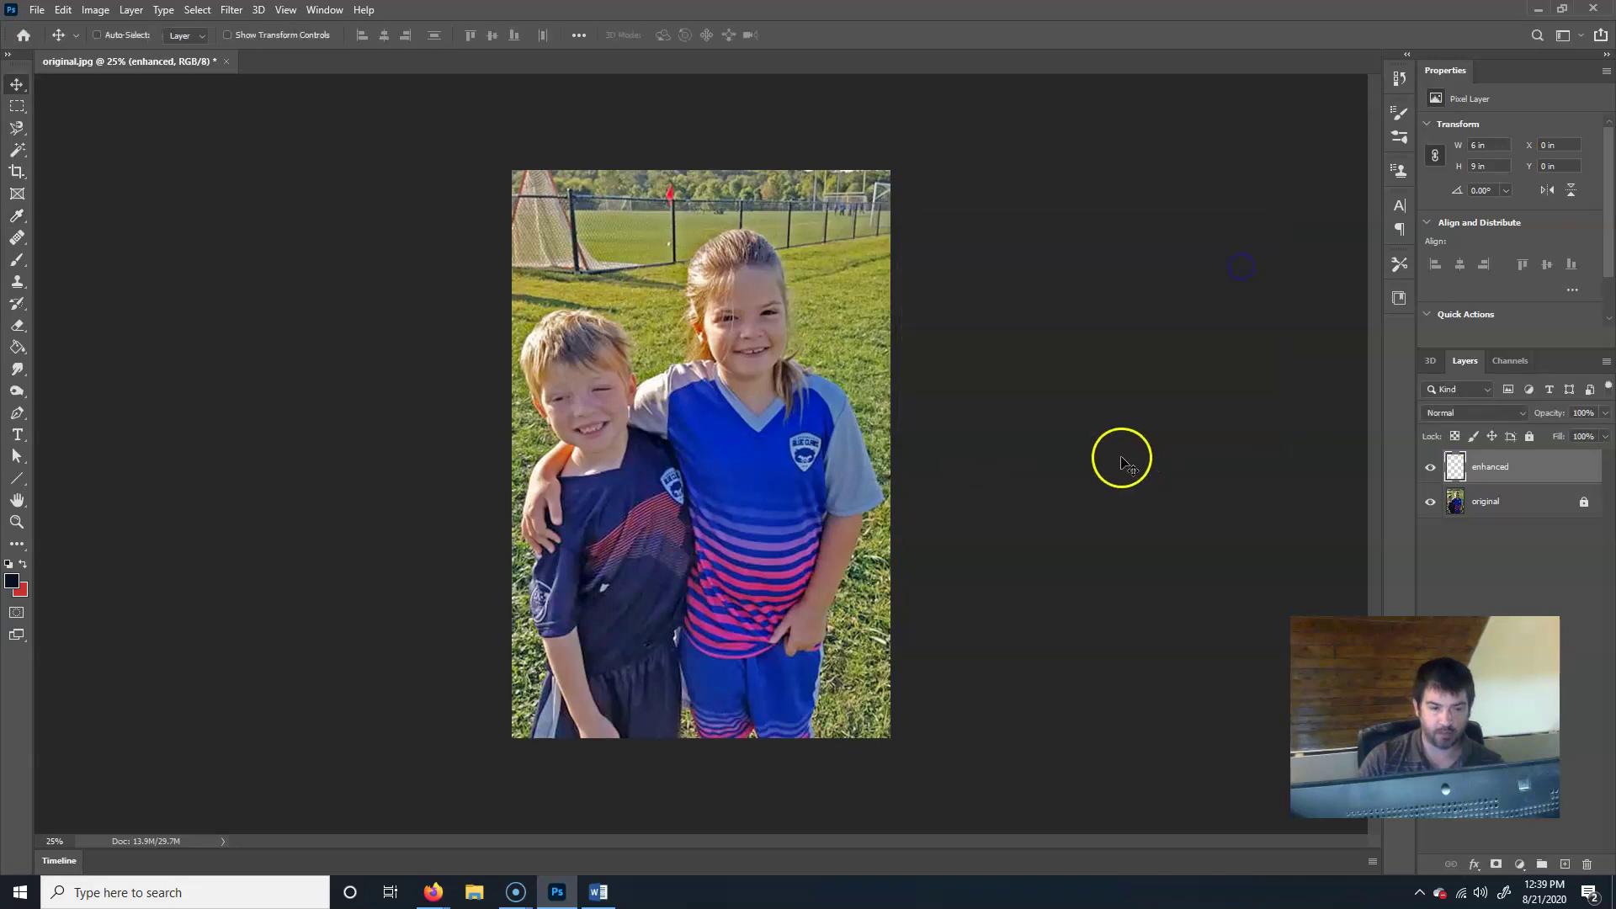
- Hide and show the enhanced layer to compare the color-balanced version with the original
left_click(1429, 467)
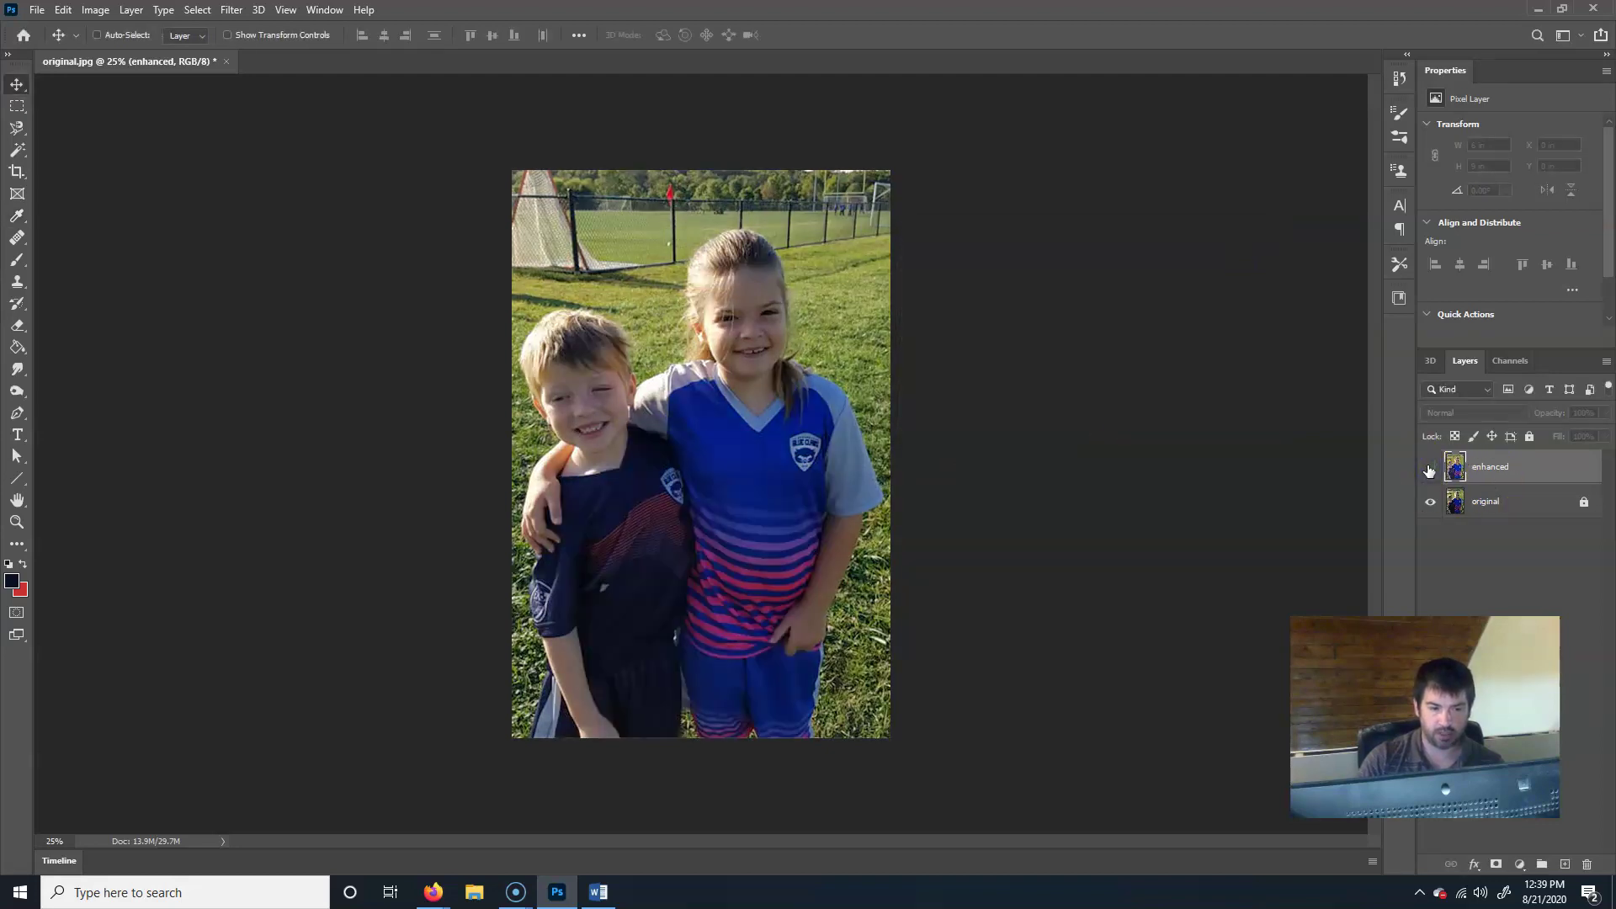
left_click(1429, 467)
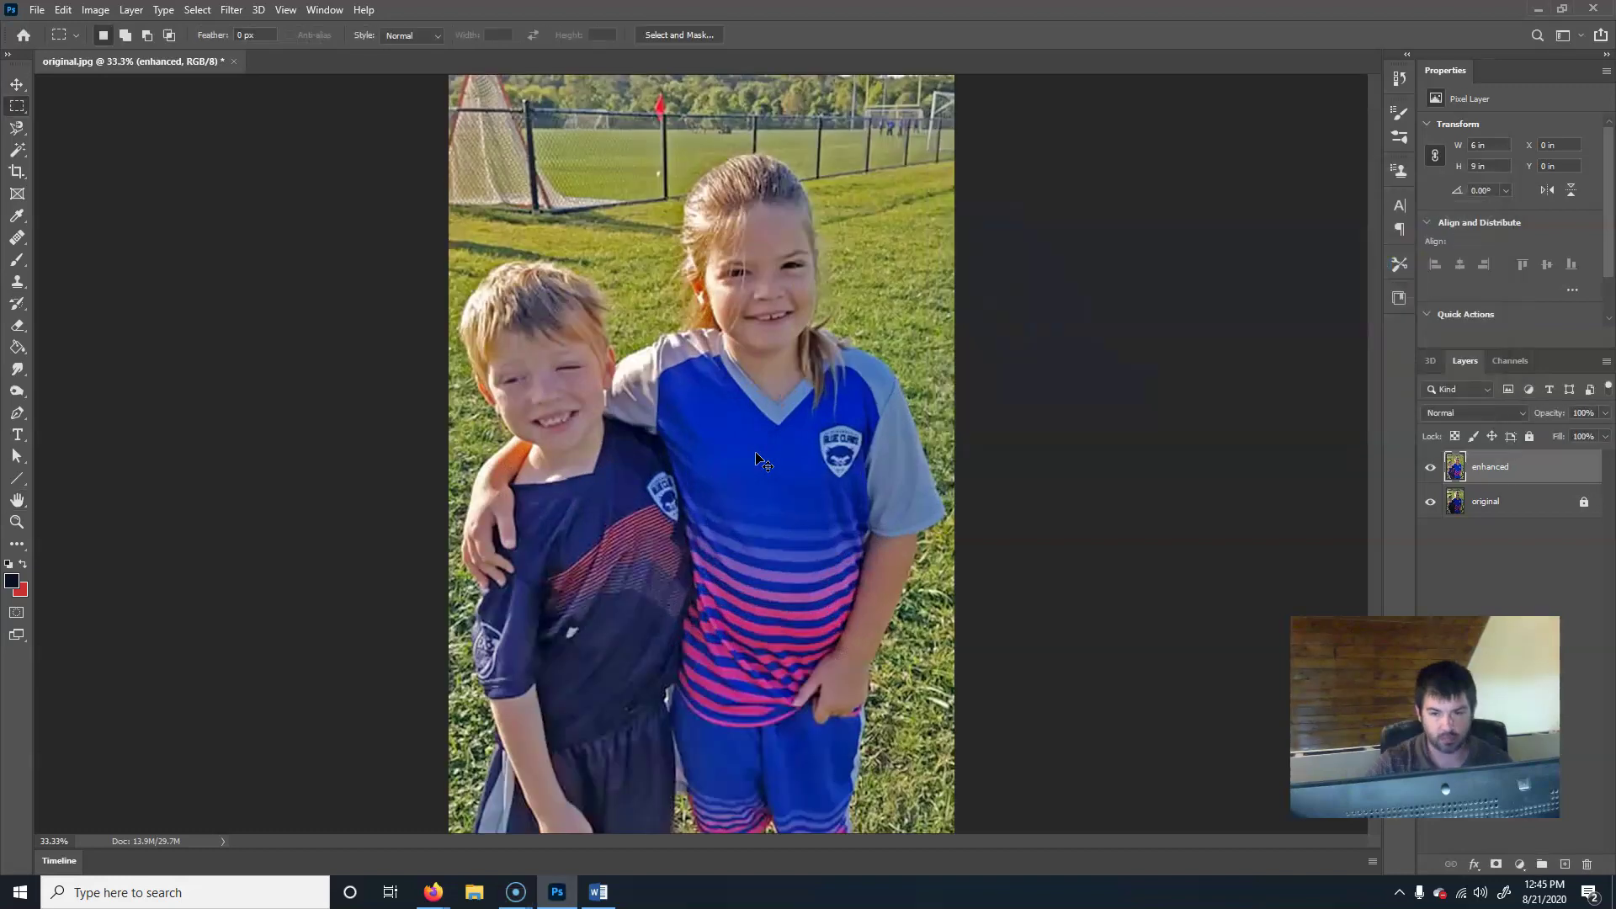
left_click(534, 140)
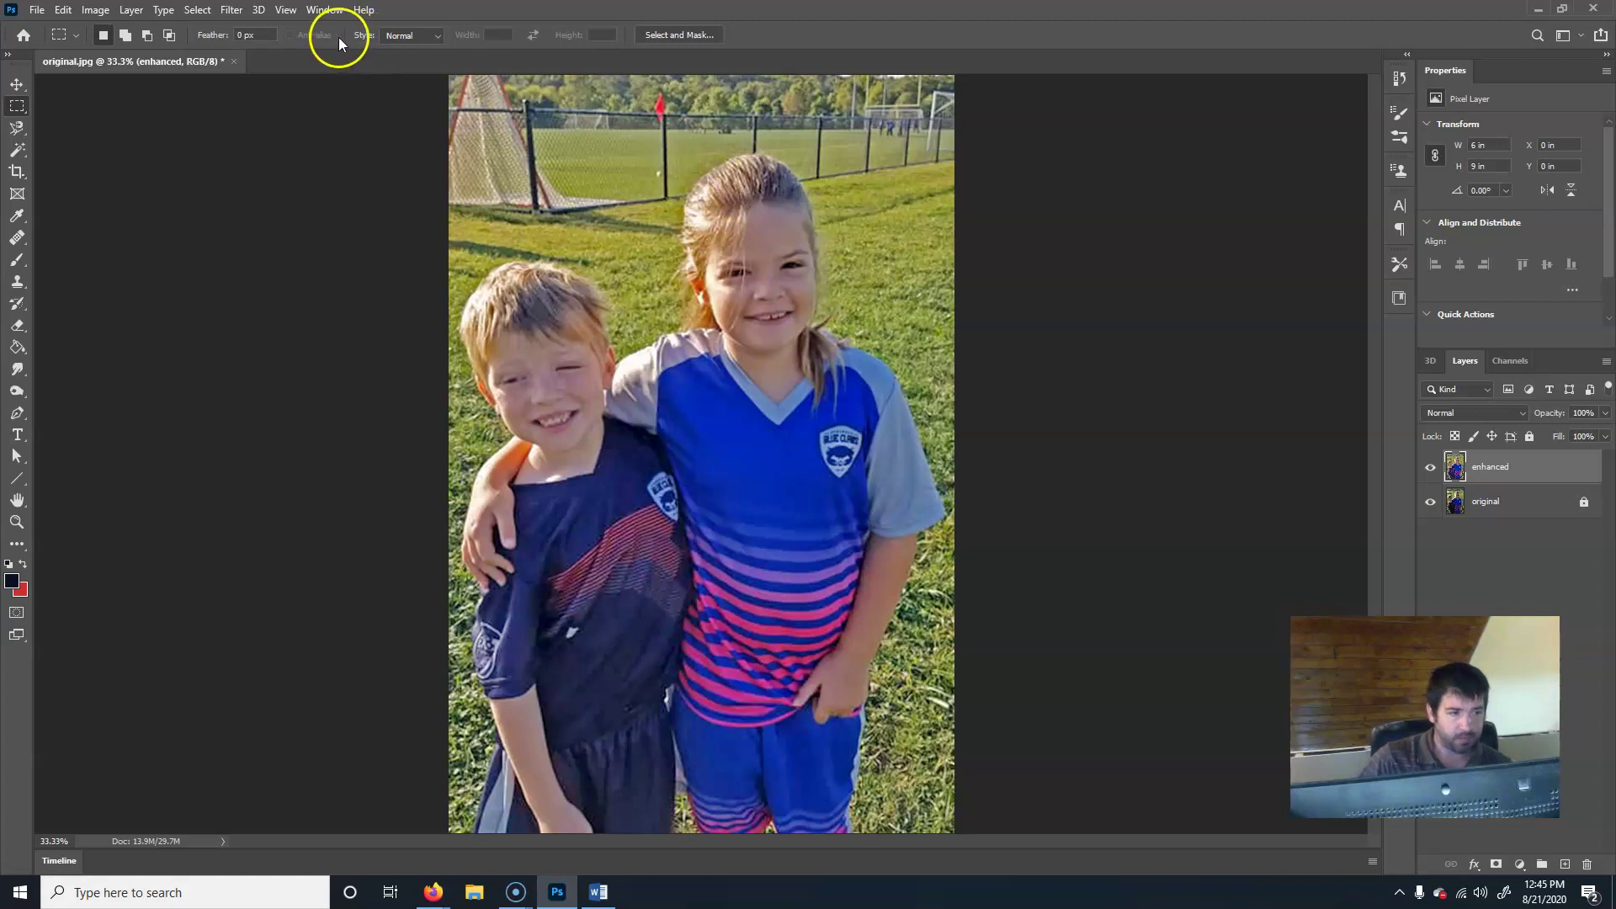
- Open the Smart Blur filter for the enhanced layer and preview the girl's hair at 200%
left_click(242, 12)
mouse_move(292, 207)
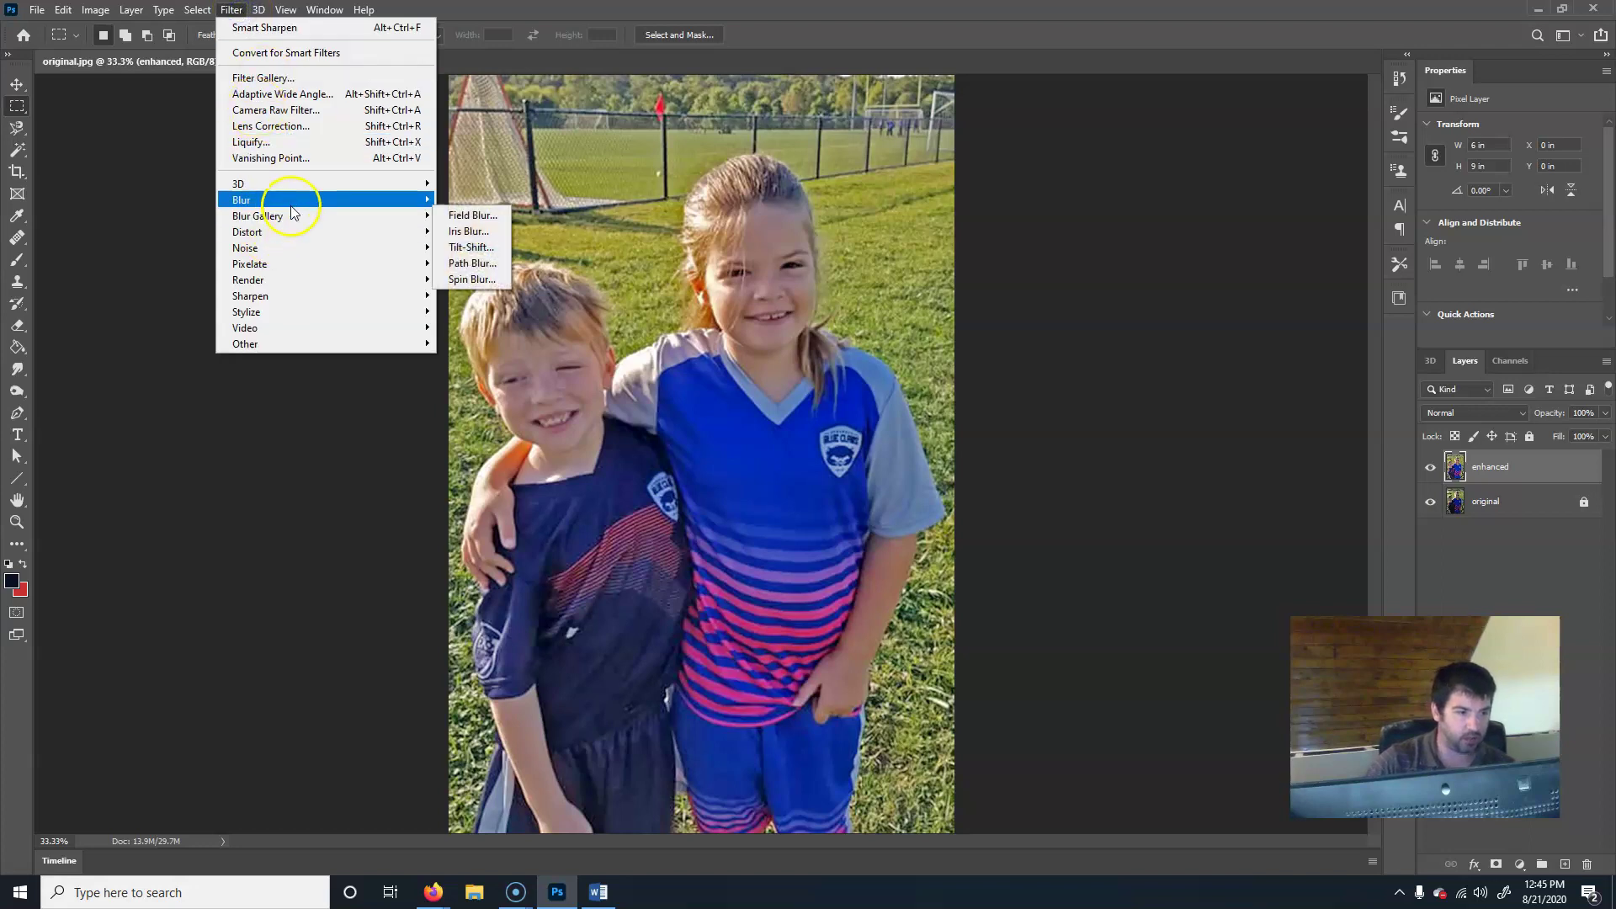
left_click(493, 343)
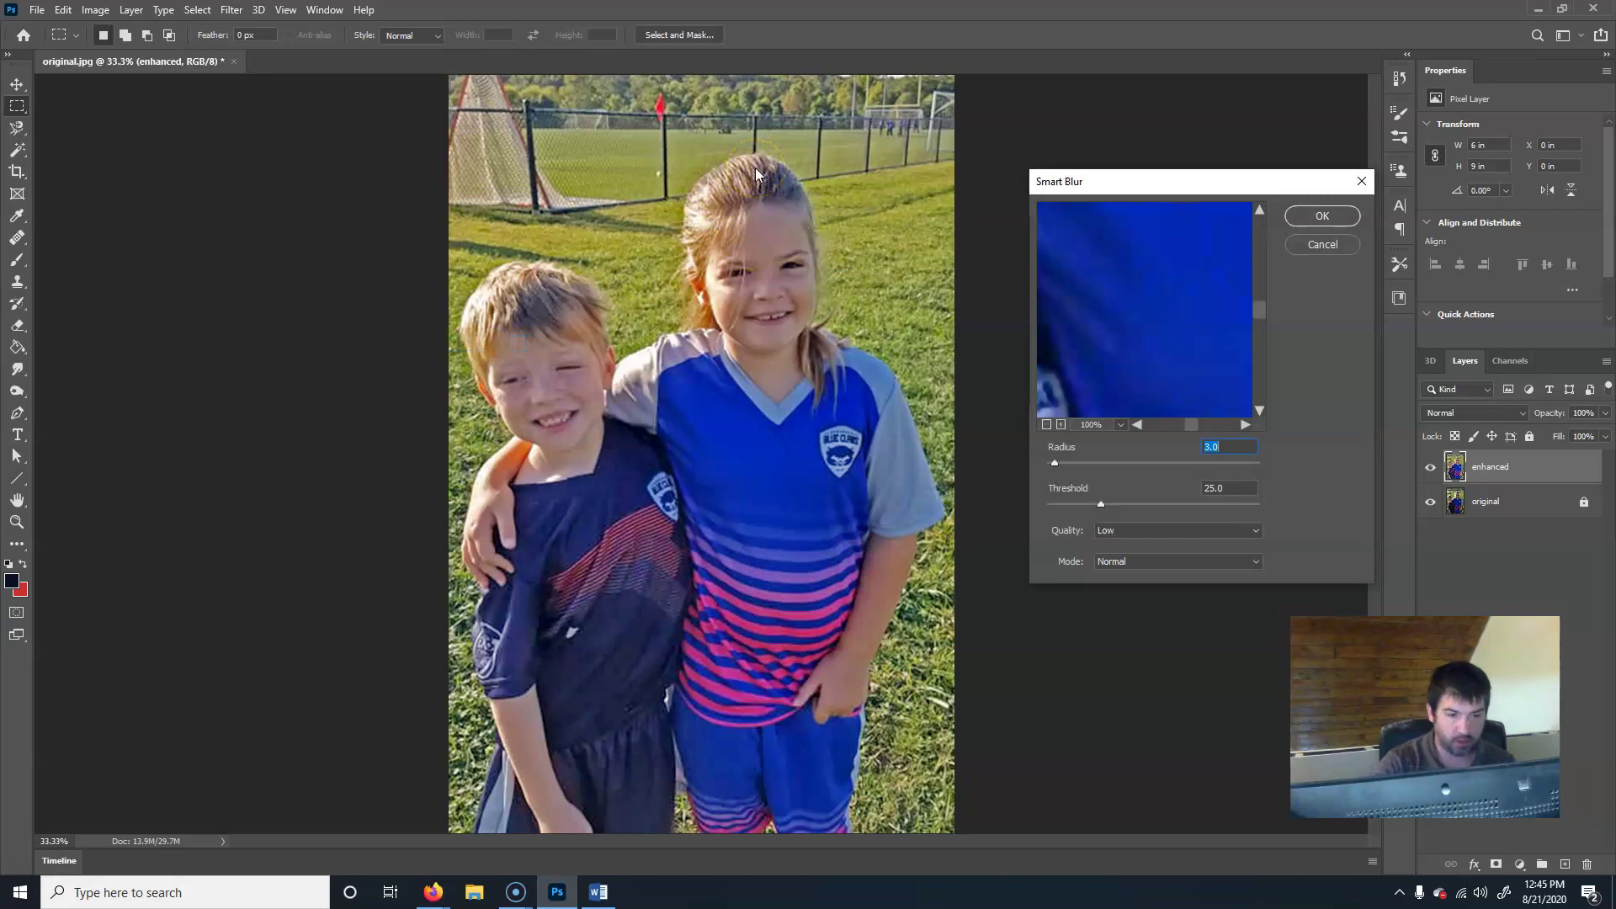
key("ctrl+plus")
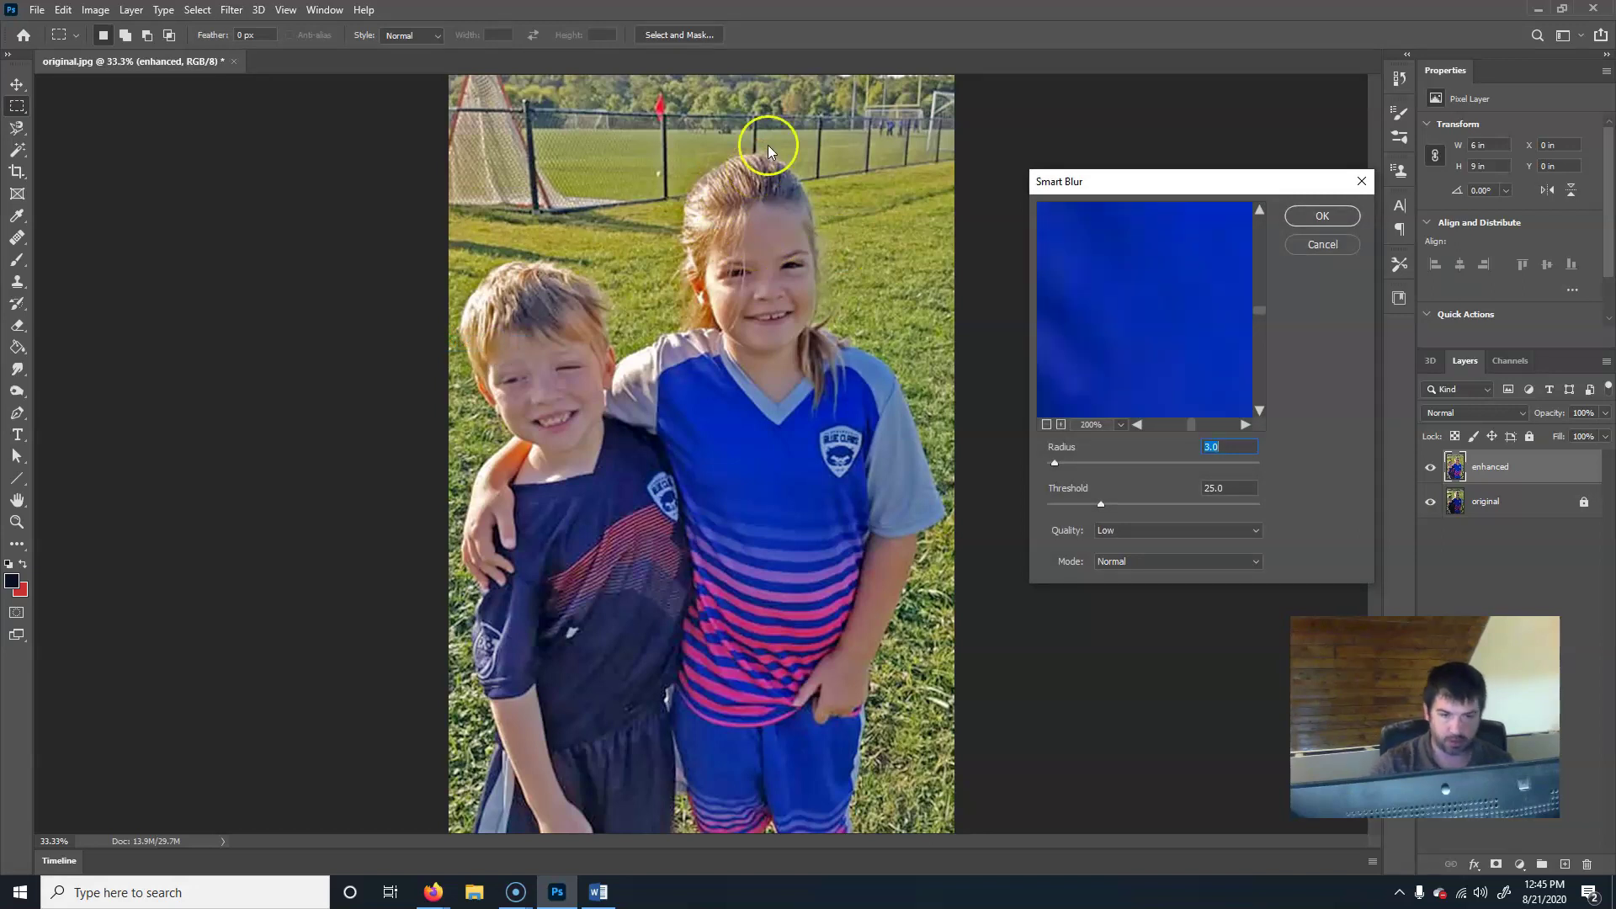
left_click_drag(1200, 175, 1251, 161)
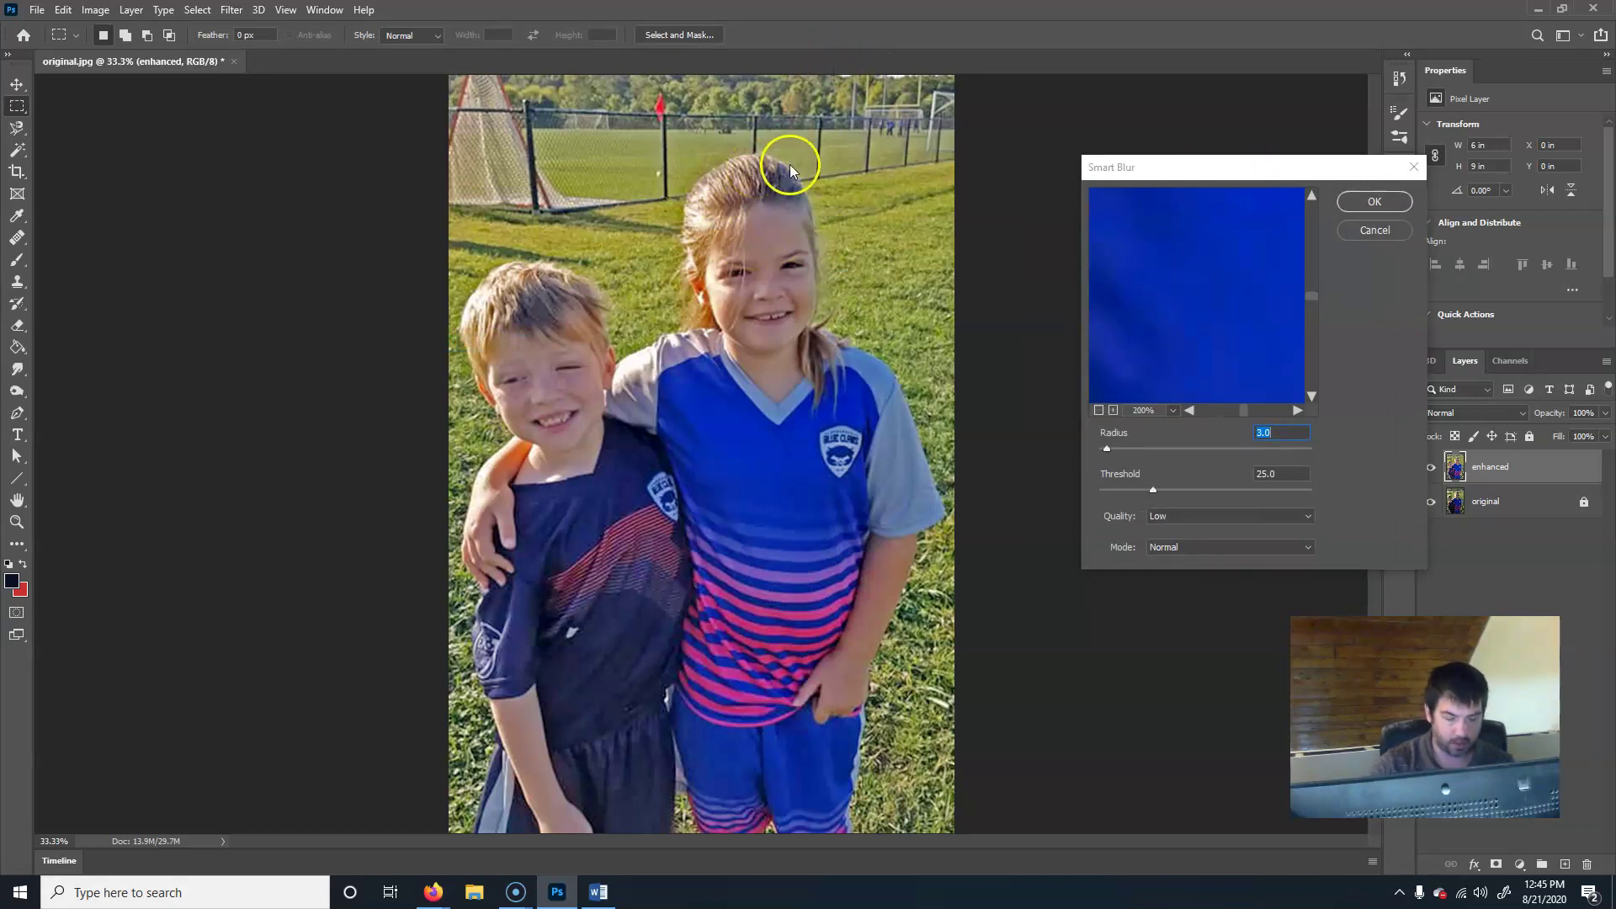
key("ctrl+plus")
key("ctrl+minus")
key("ctrl+minus")
key("ctrl+minus")
key("ctrl+minus")
key("ctrl+minus")
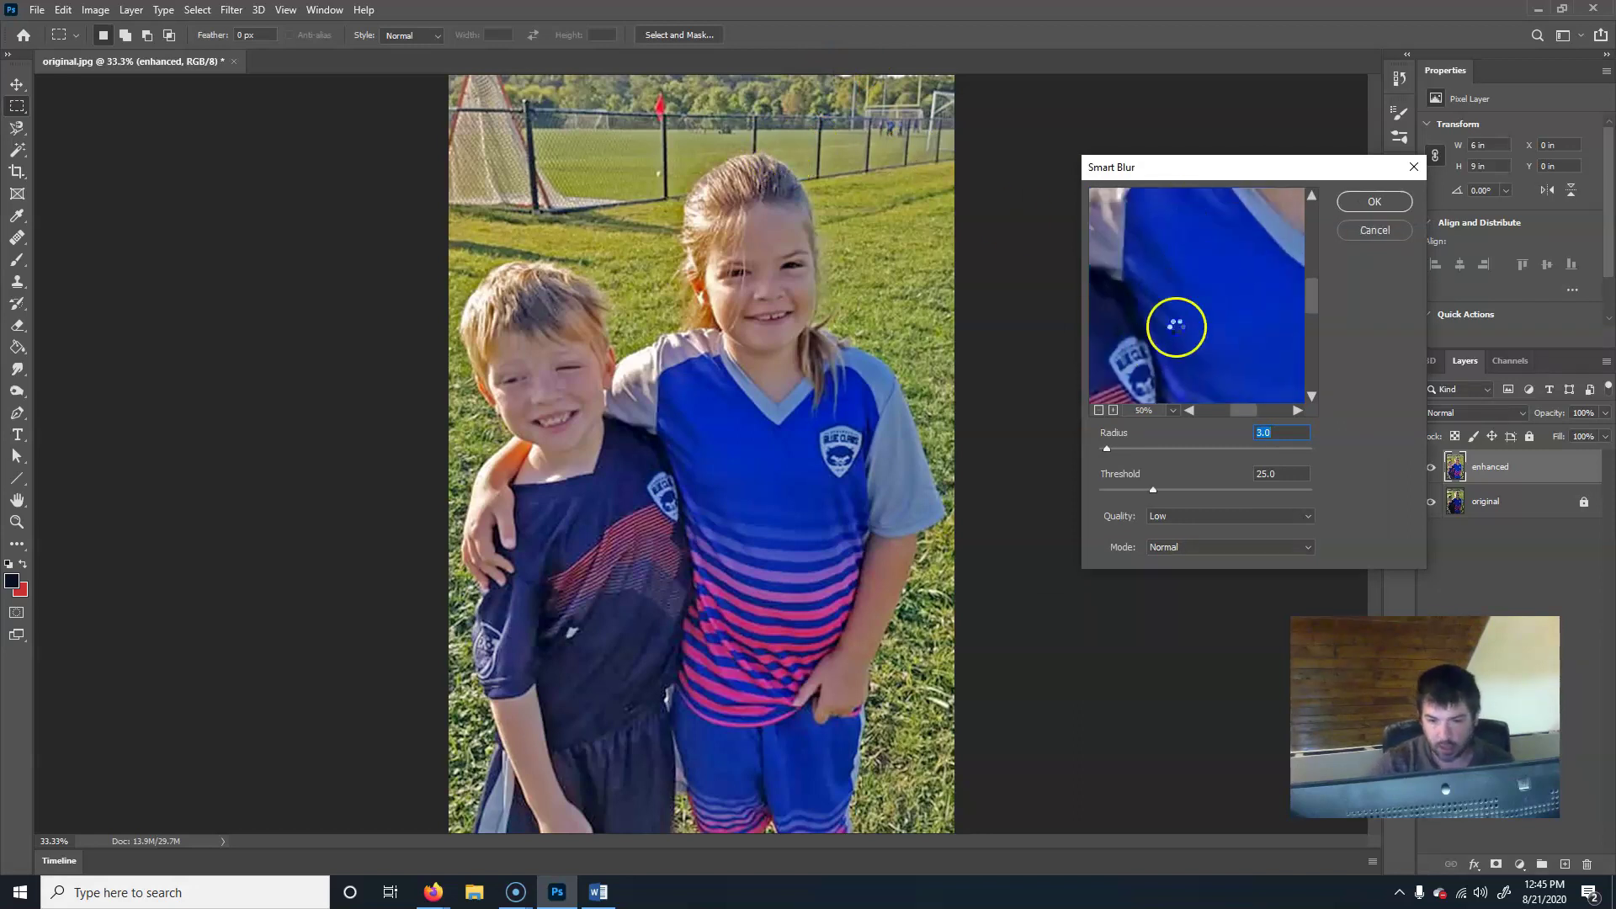
left_click_drag(1175, 326, 1182, 383)
left_click_drag(1212, 244, 1208, 336)
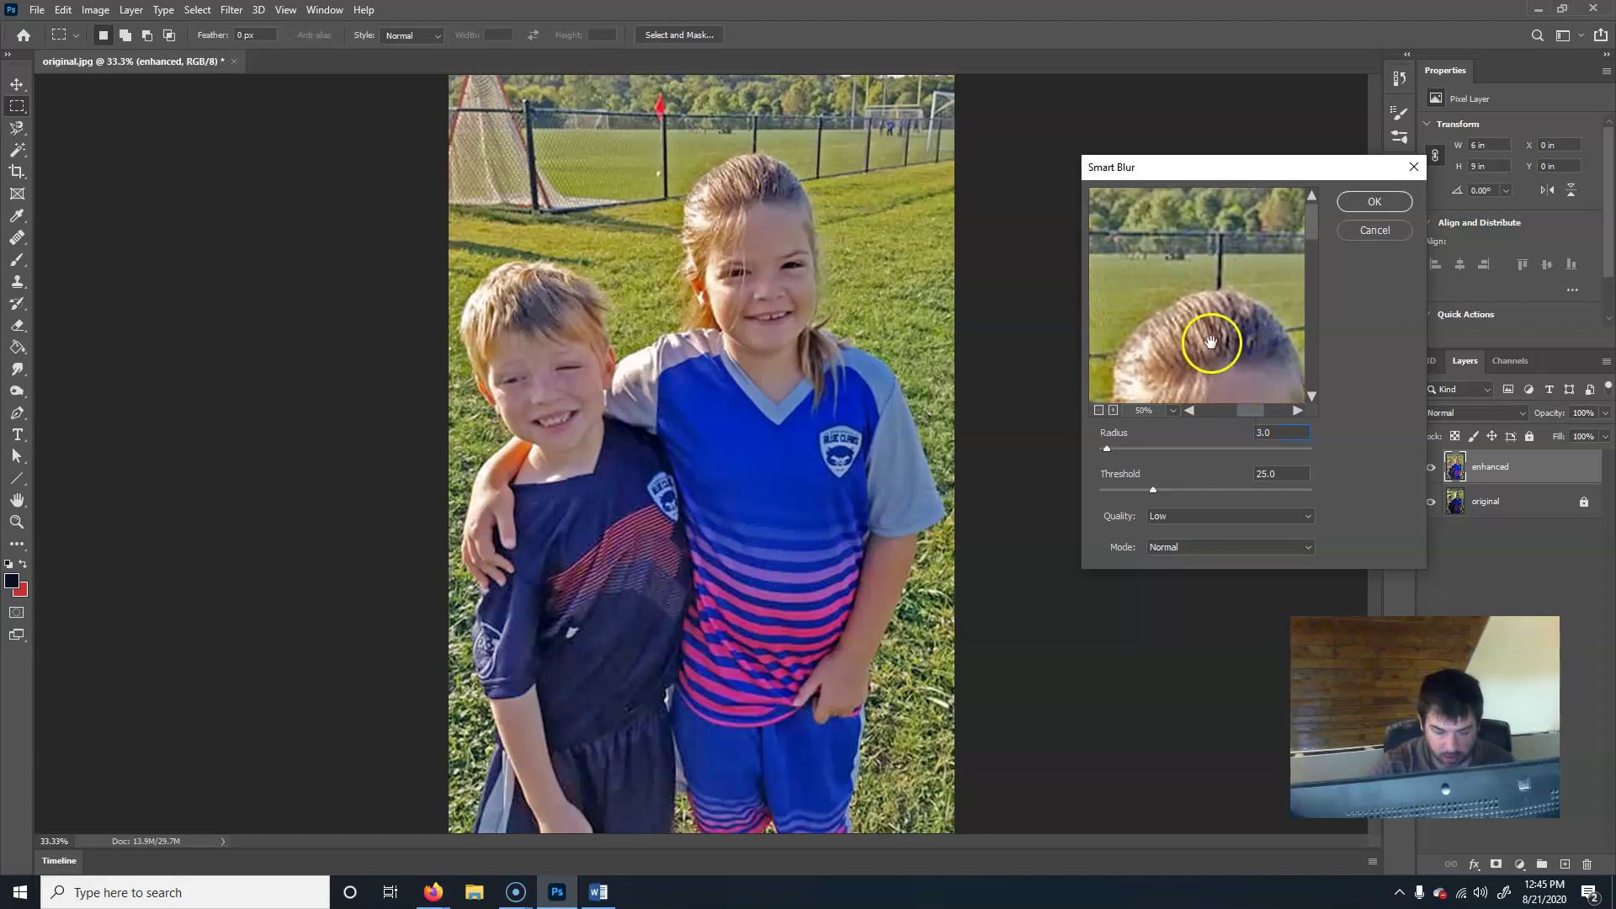
left_click(1210, 342, "ctrl")
left_click(1212, 343, "ctrl")
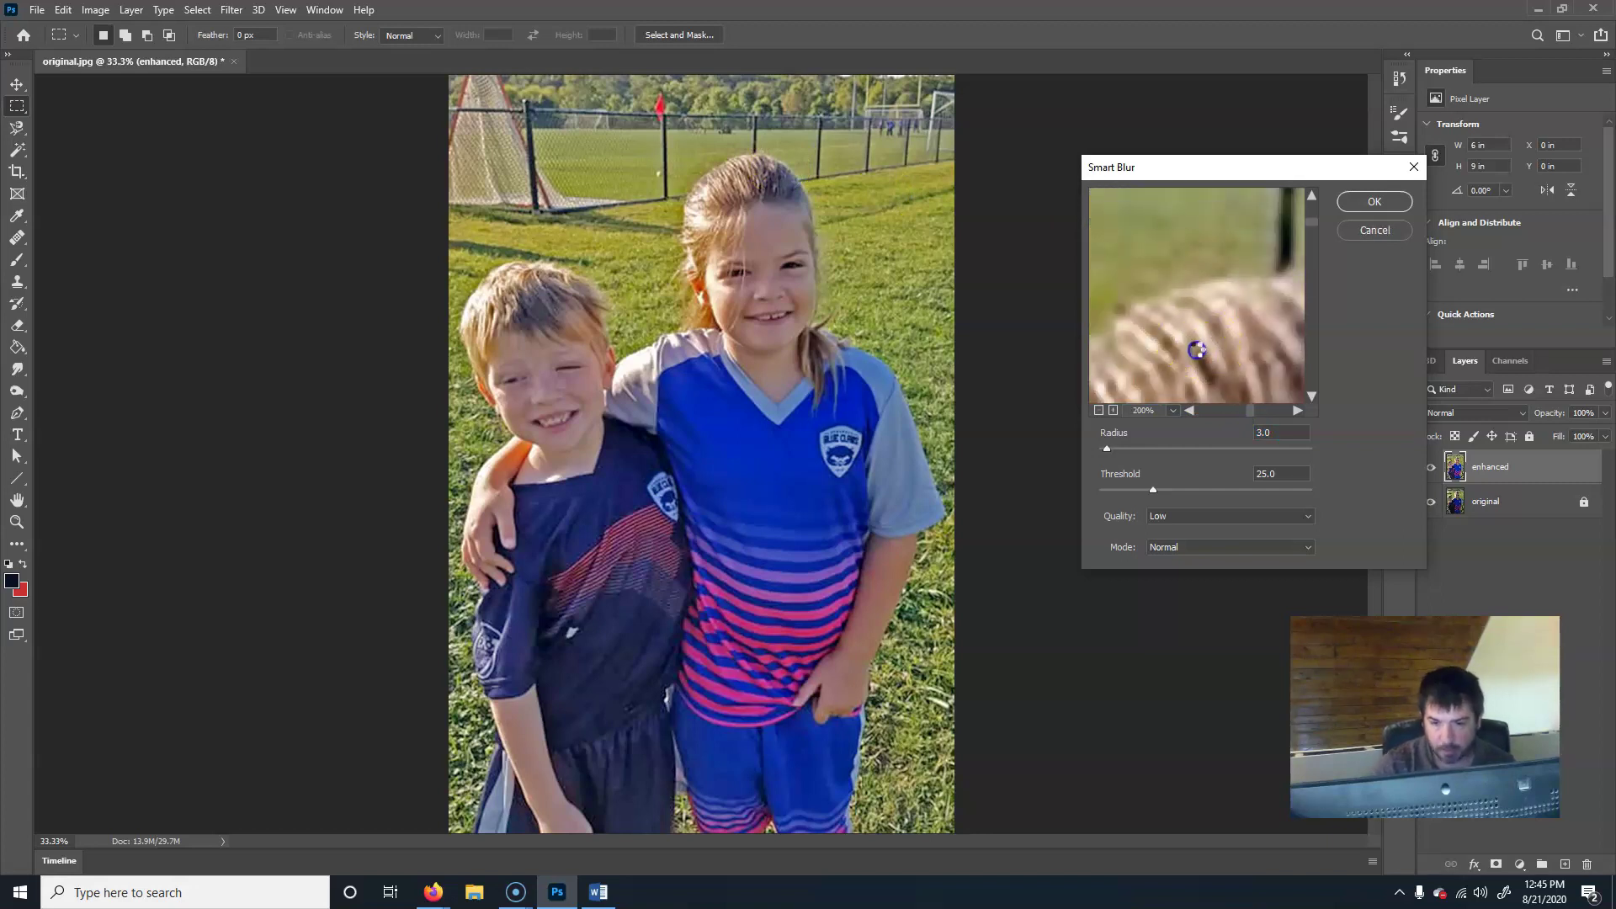
- Try Smart Blur with a threshold of 8.5 and a radius of 61.1, inspect the preview, and cancel the filter
left_click_drag(1151, 493, 1105, 455)
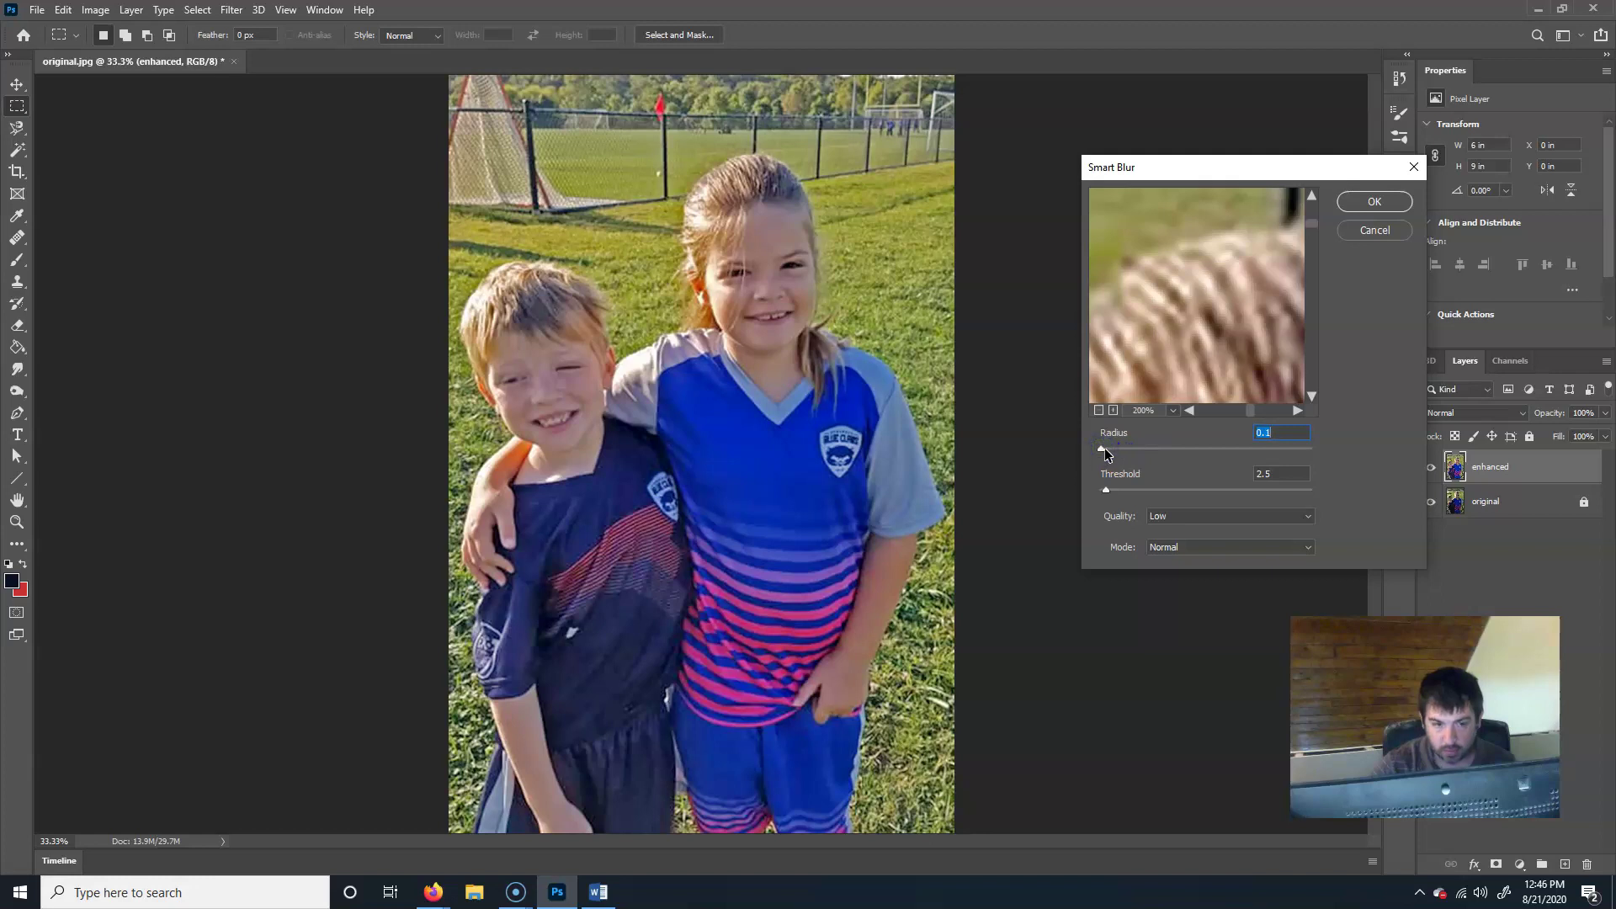
mouse_move(1111, 485)
left_mouse_down()
mouse_move(1159, 487)
mouse_move(1118, 488)
left_mouse_up()
left_click(1128, 449)
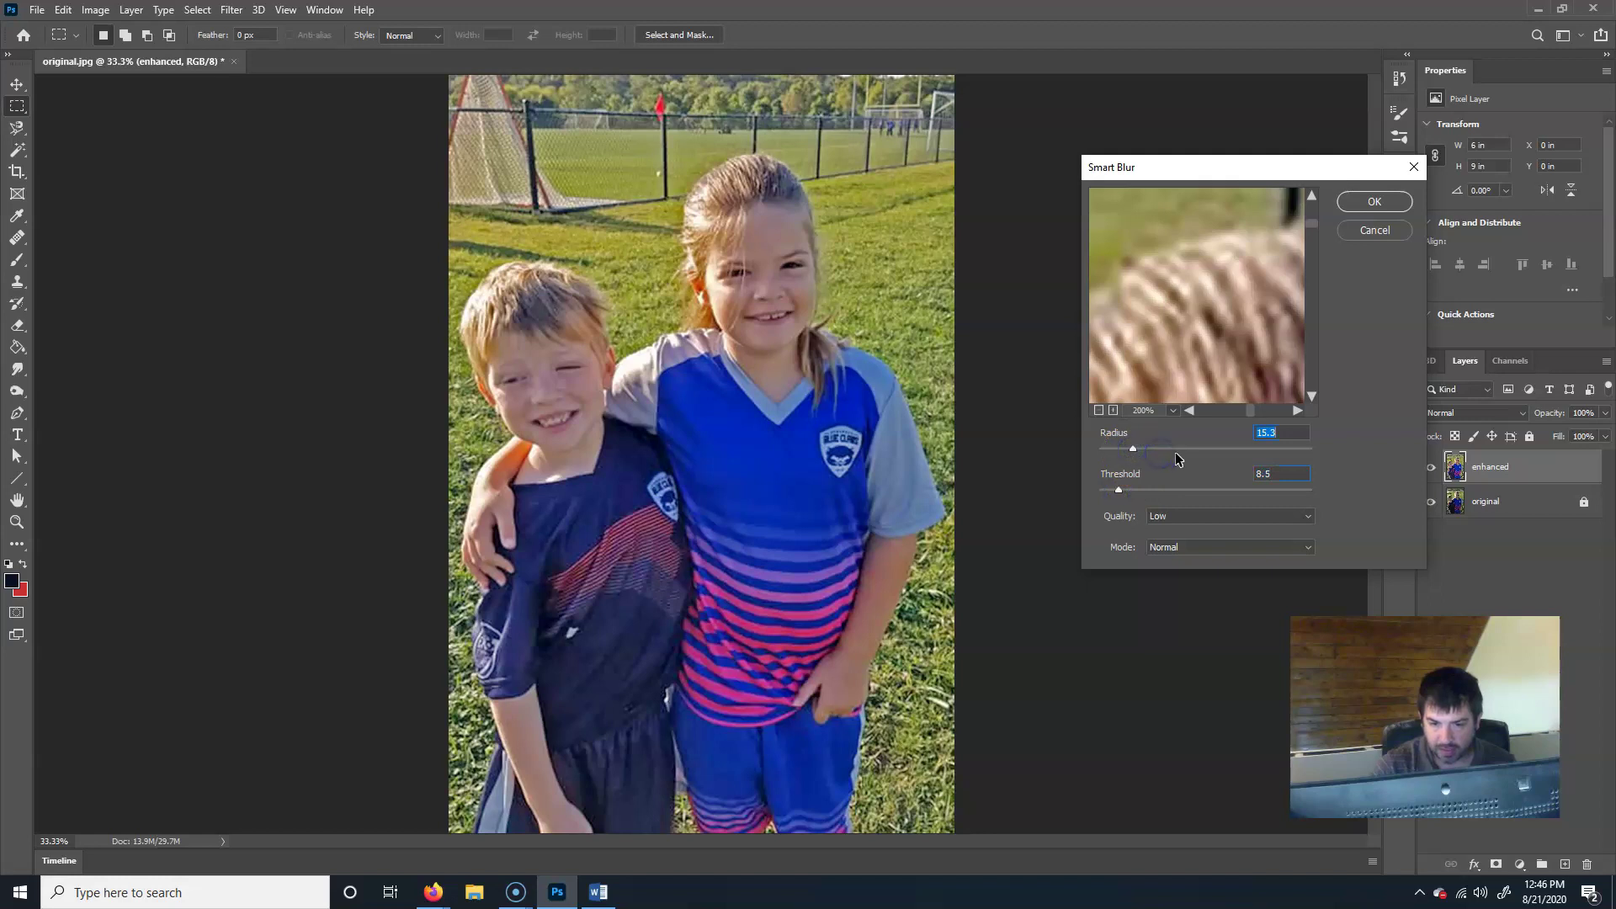
left_click(1227, 449)
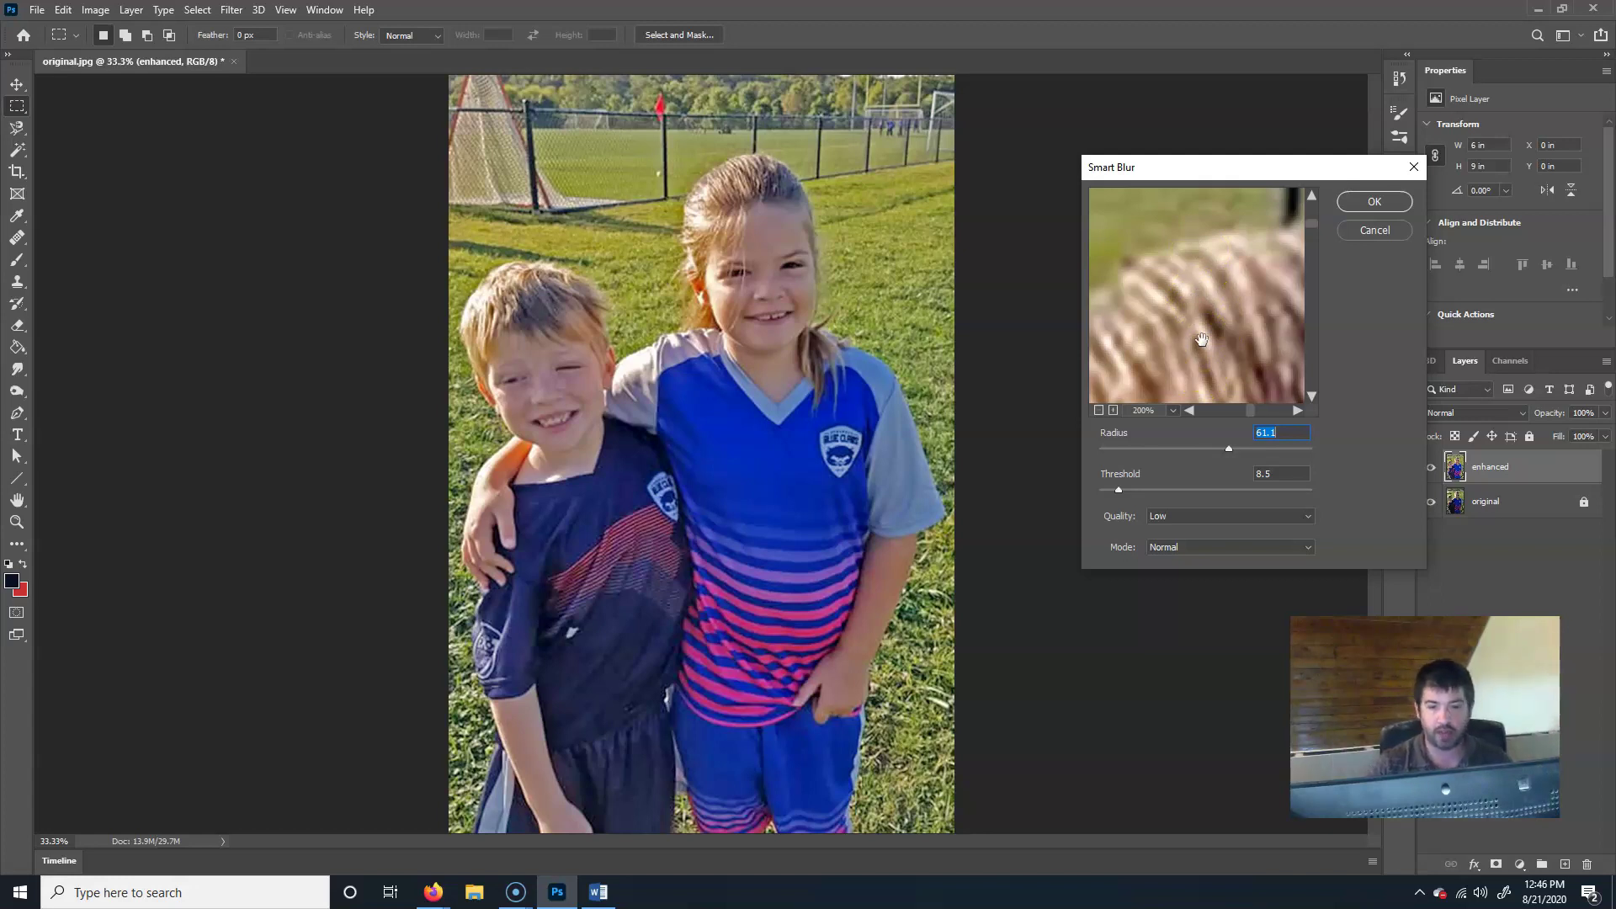
left_click_drag(1201, 340, 1201, 238)
left_click_drag(1201, 351, 1158, 210)
left_click_drag(1225, 338, 1179, 318)
left_click(1407, 229)
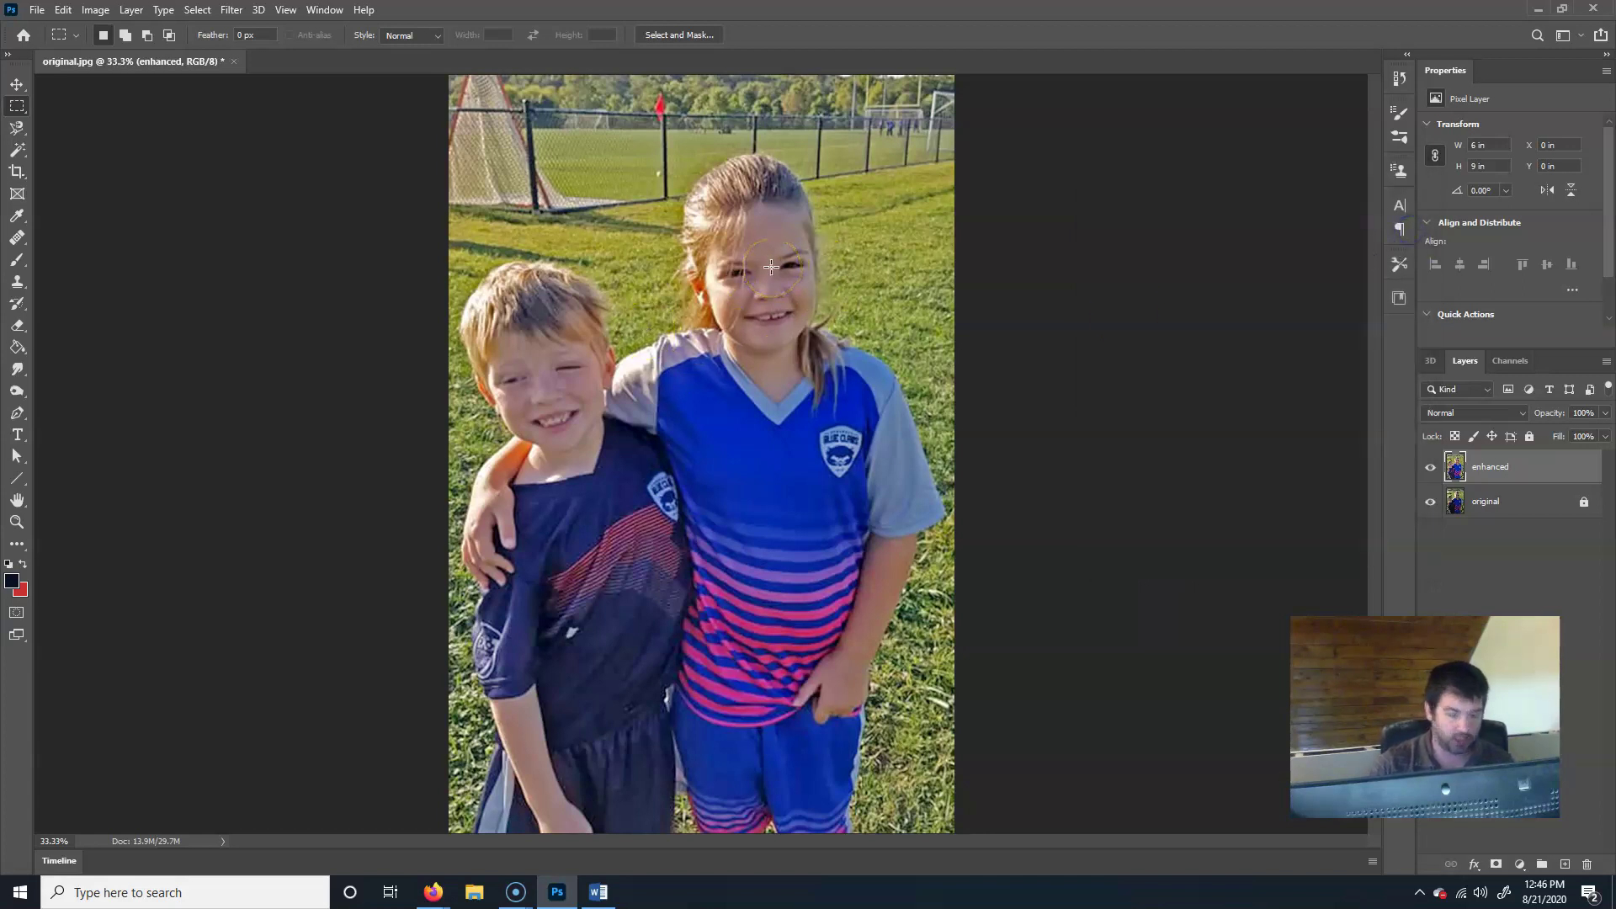
- Open the Smart Sharpen filter for the enhanced layer and preview the girl's hair at 100%
key("ctrl+plus")
key("ctrl+plus")
key("ctrl+plus")
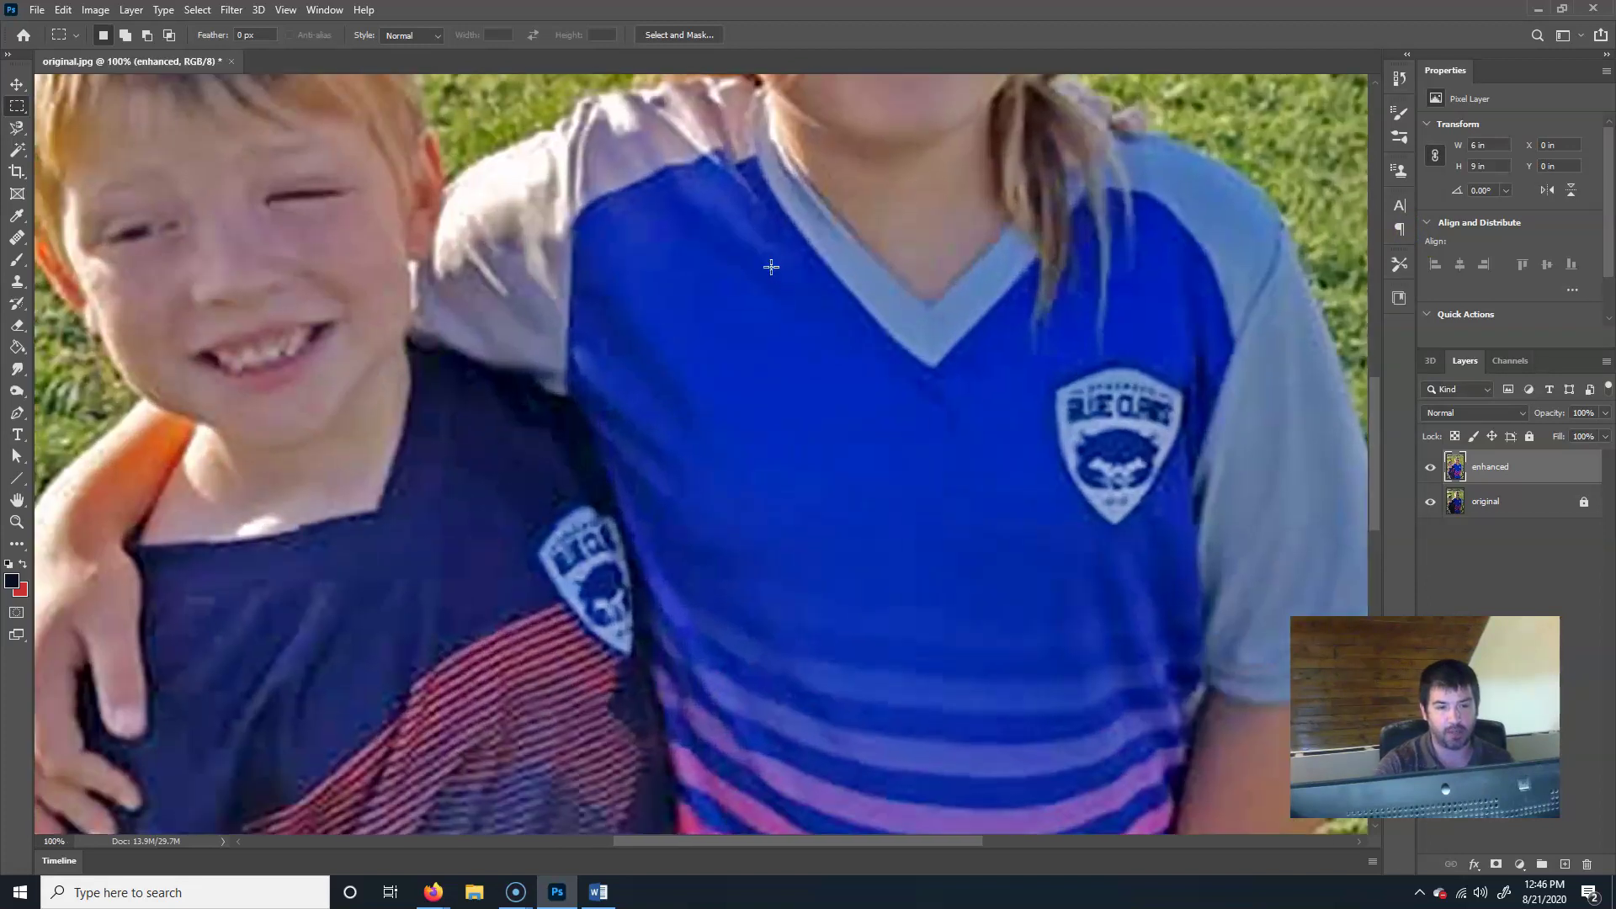
left_click_drag(974, 235, 620, 468)
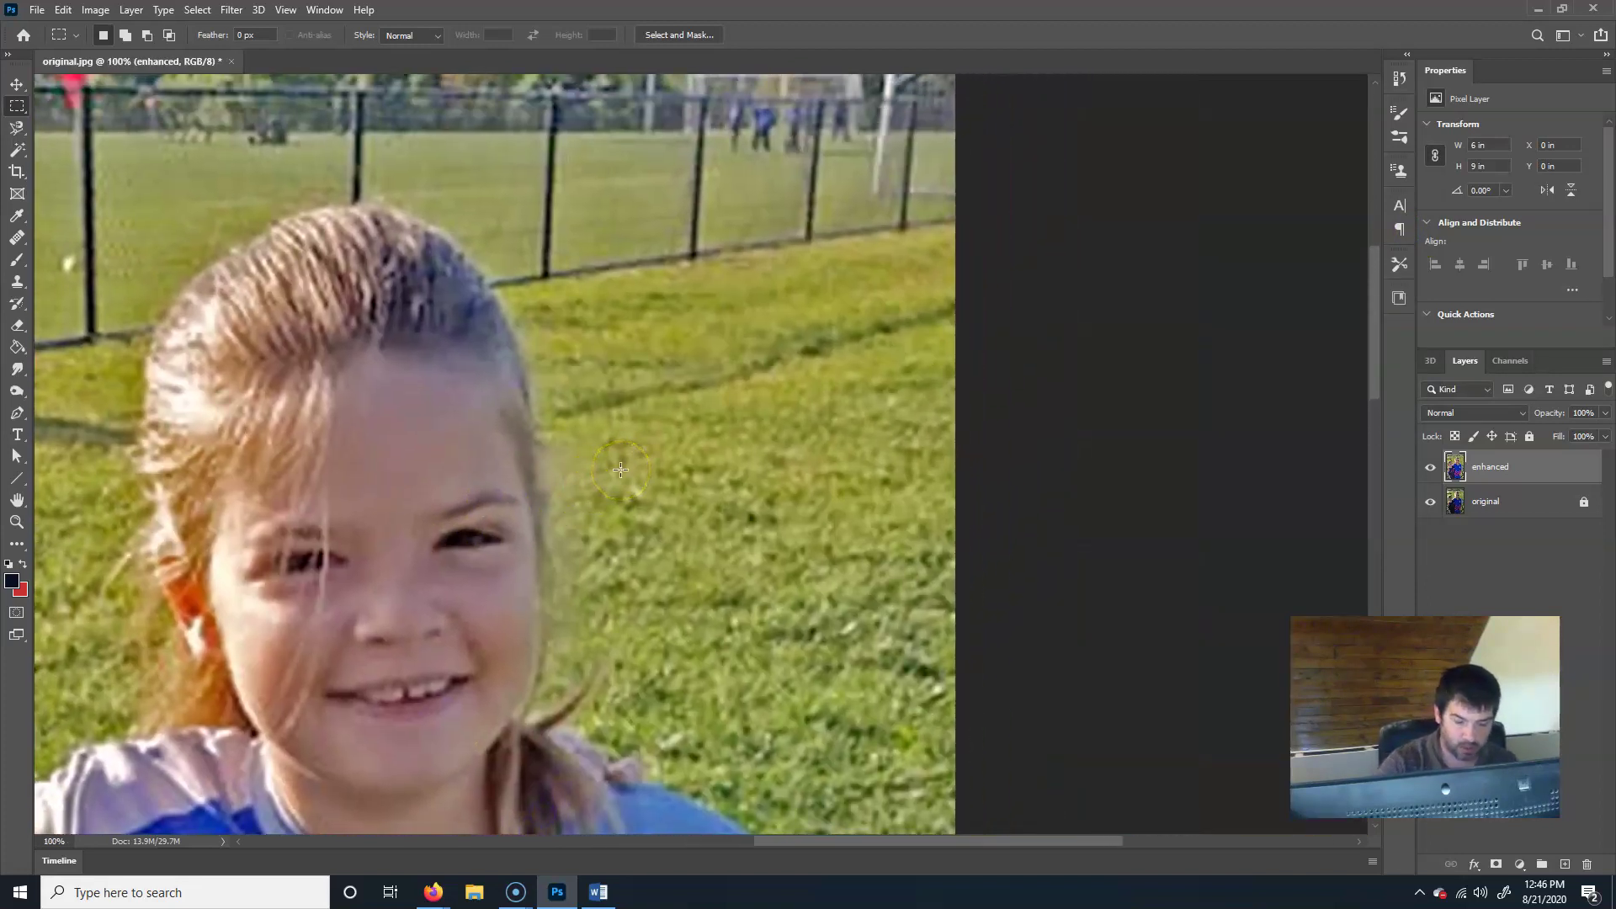
left_click(232, 10)
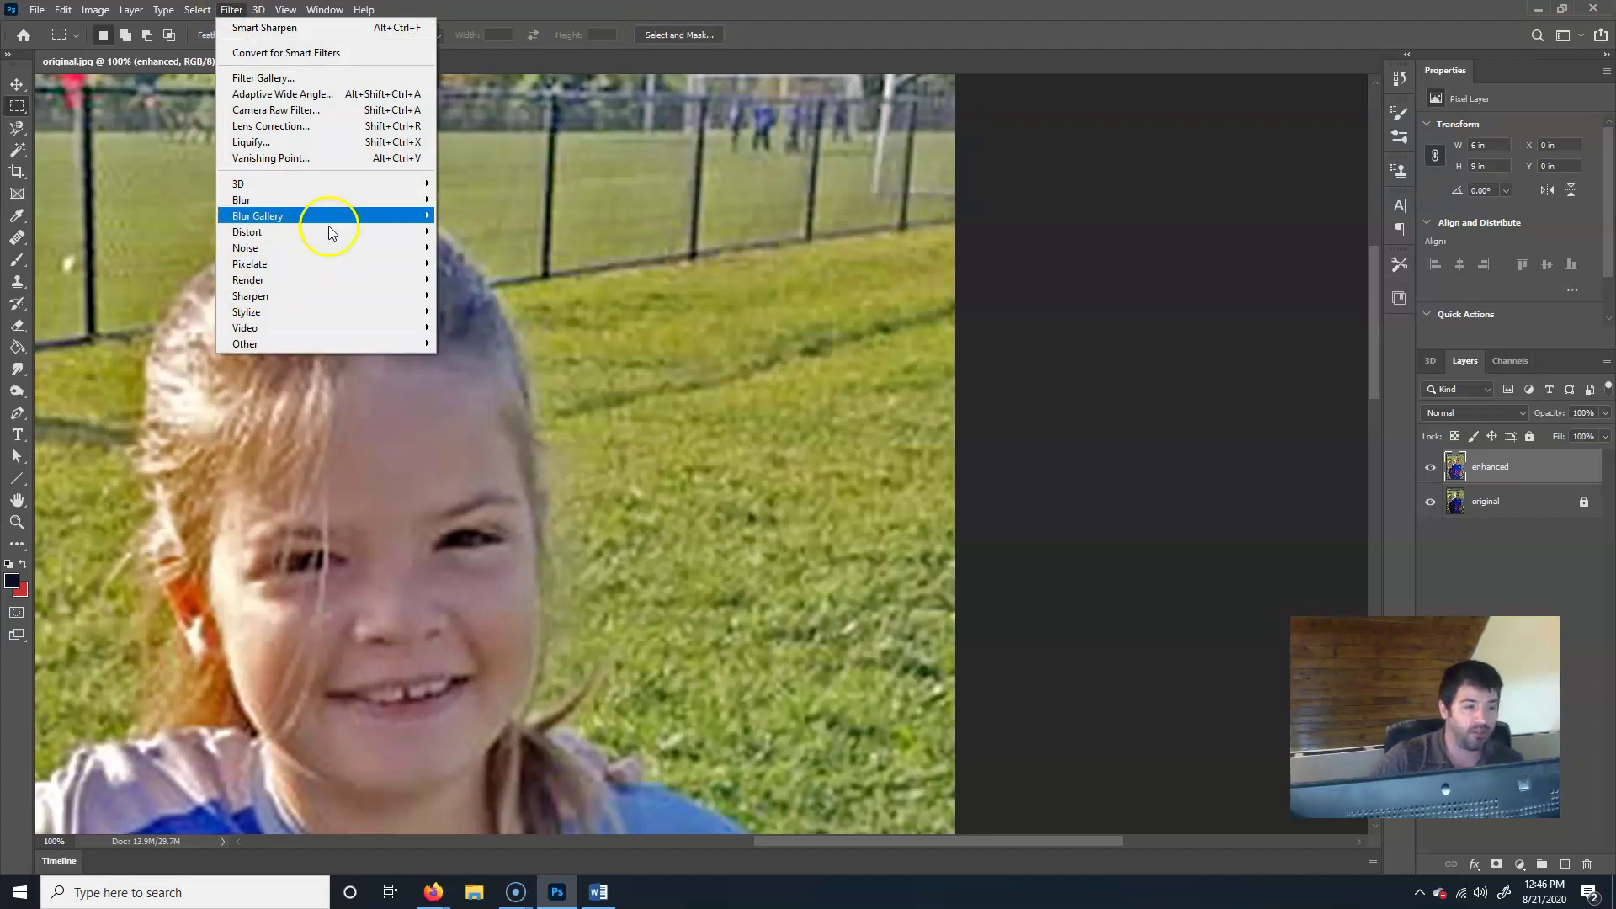
mouse_move(336, 280)
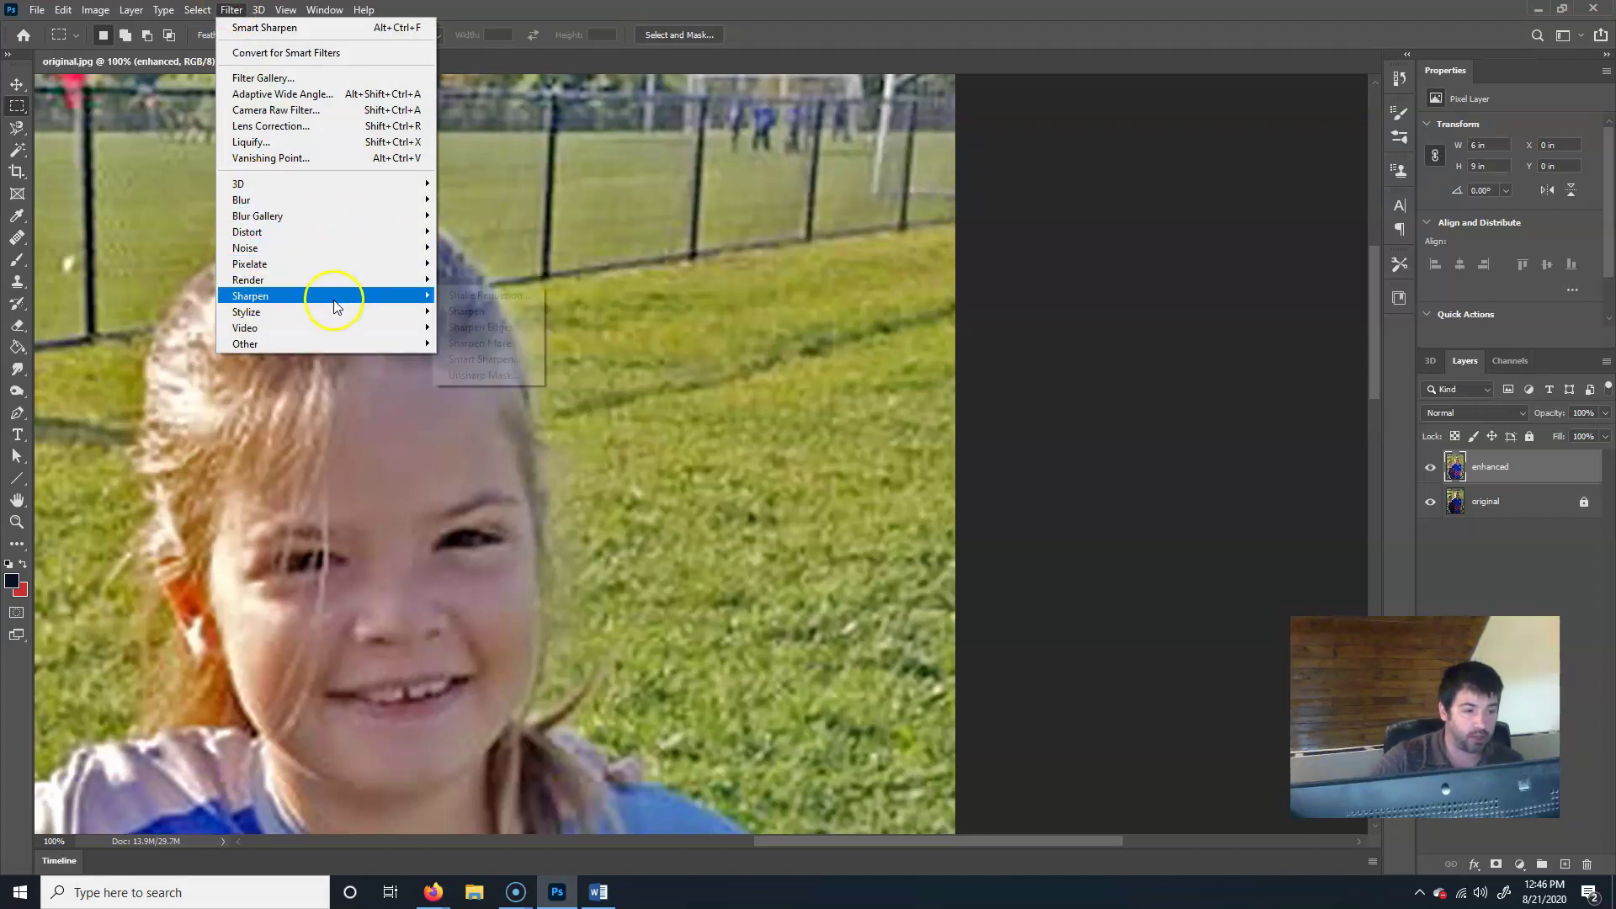
left_click(509, 363)
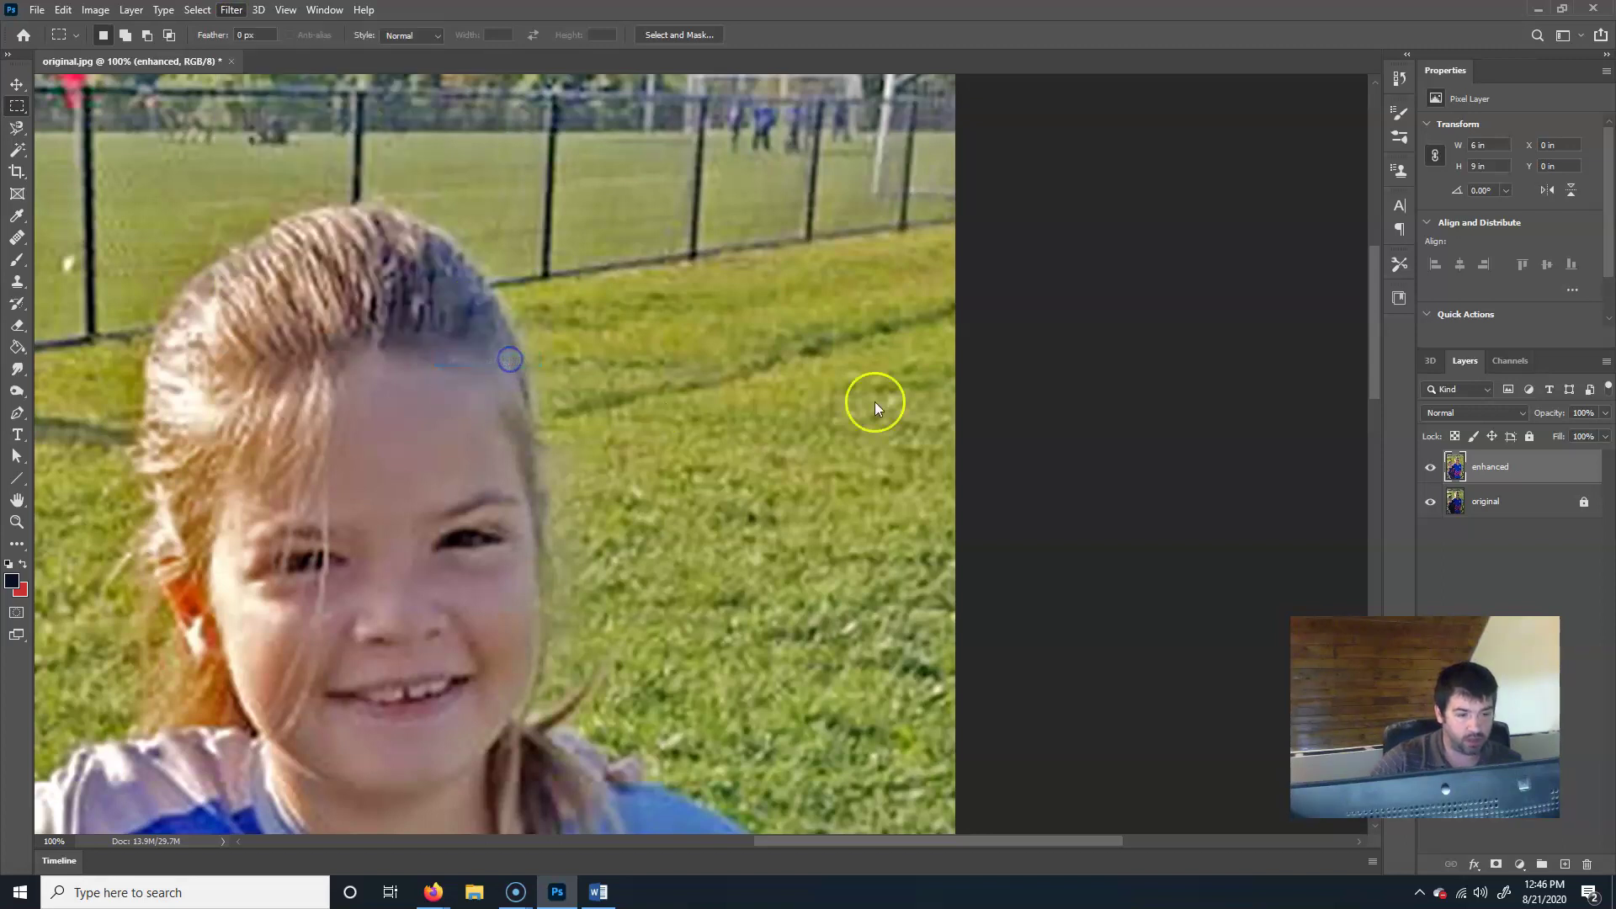
left_click_drag(1068, 294, 1046, 335)
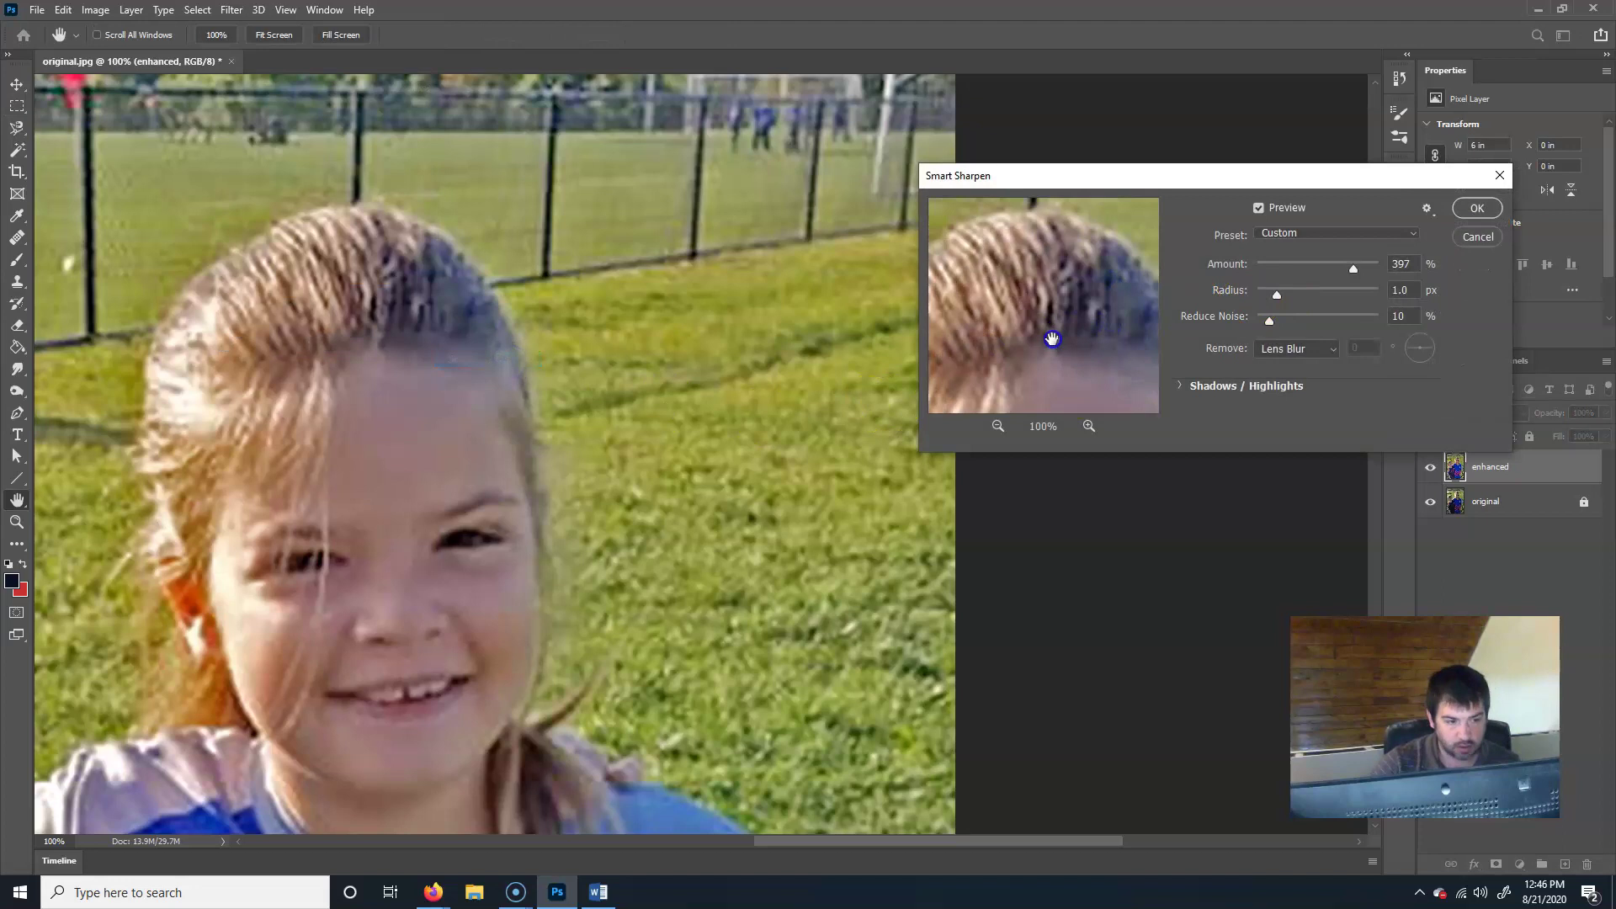
- Try Smart Sharpen amounts of 0, 500 and 259% with the radius raised to 2.2 px on the girl's hair
left_click_drag(1352, 267, 1262, 269)
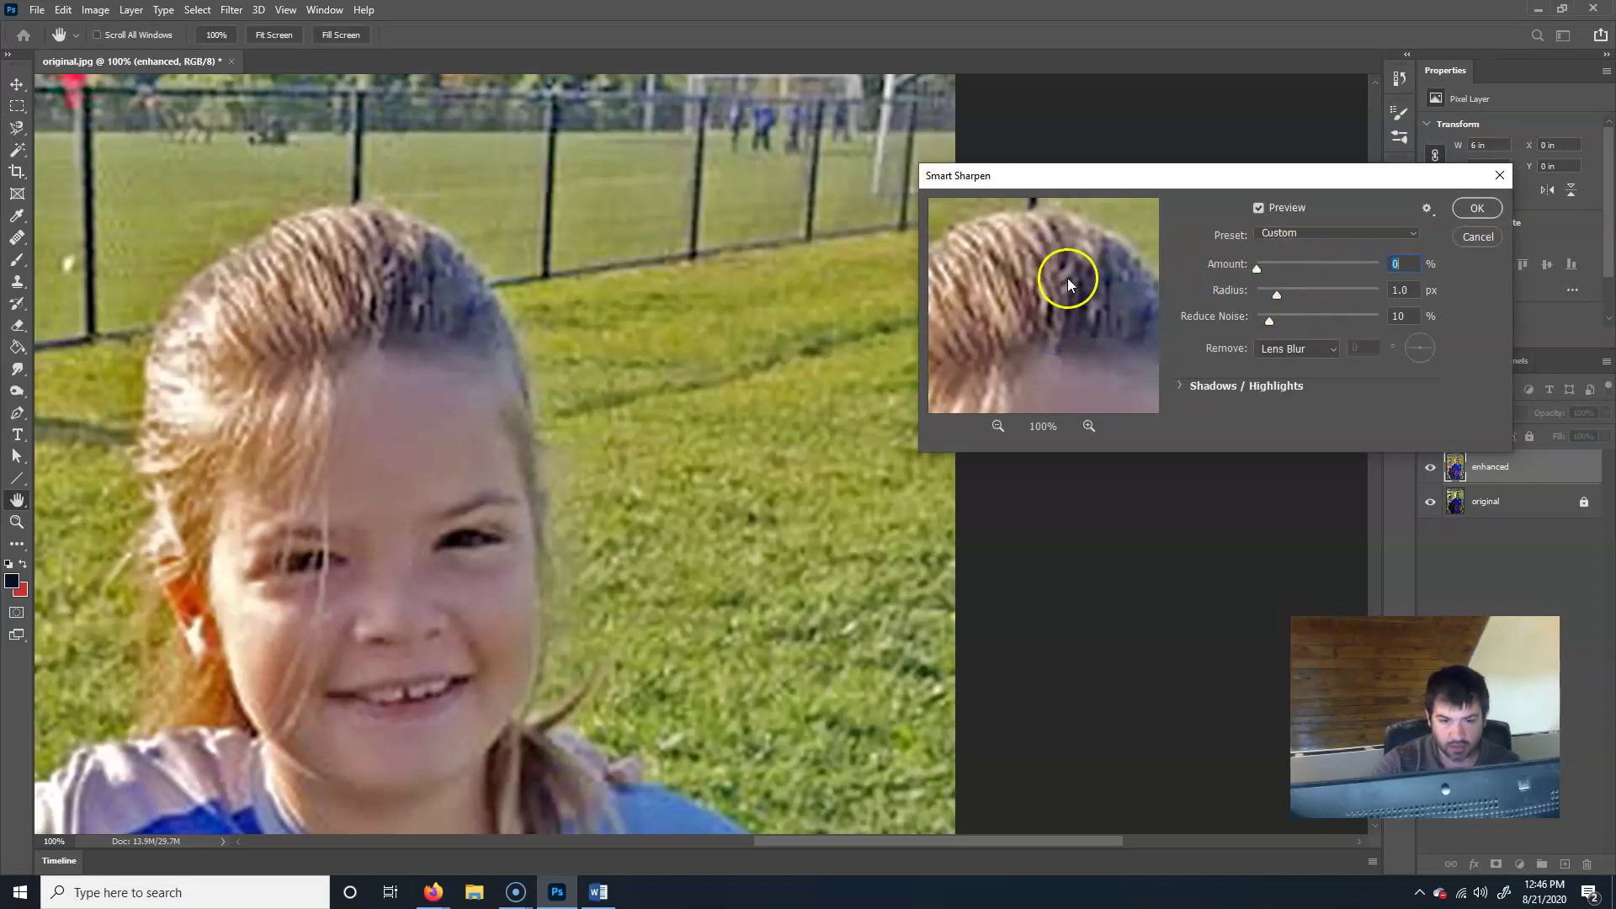
left_click_drag(1277, 294, 1352, 264)
left_click_drag(1062, 246, 1044, 328)
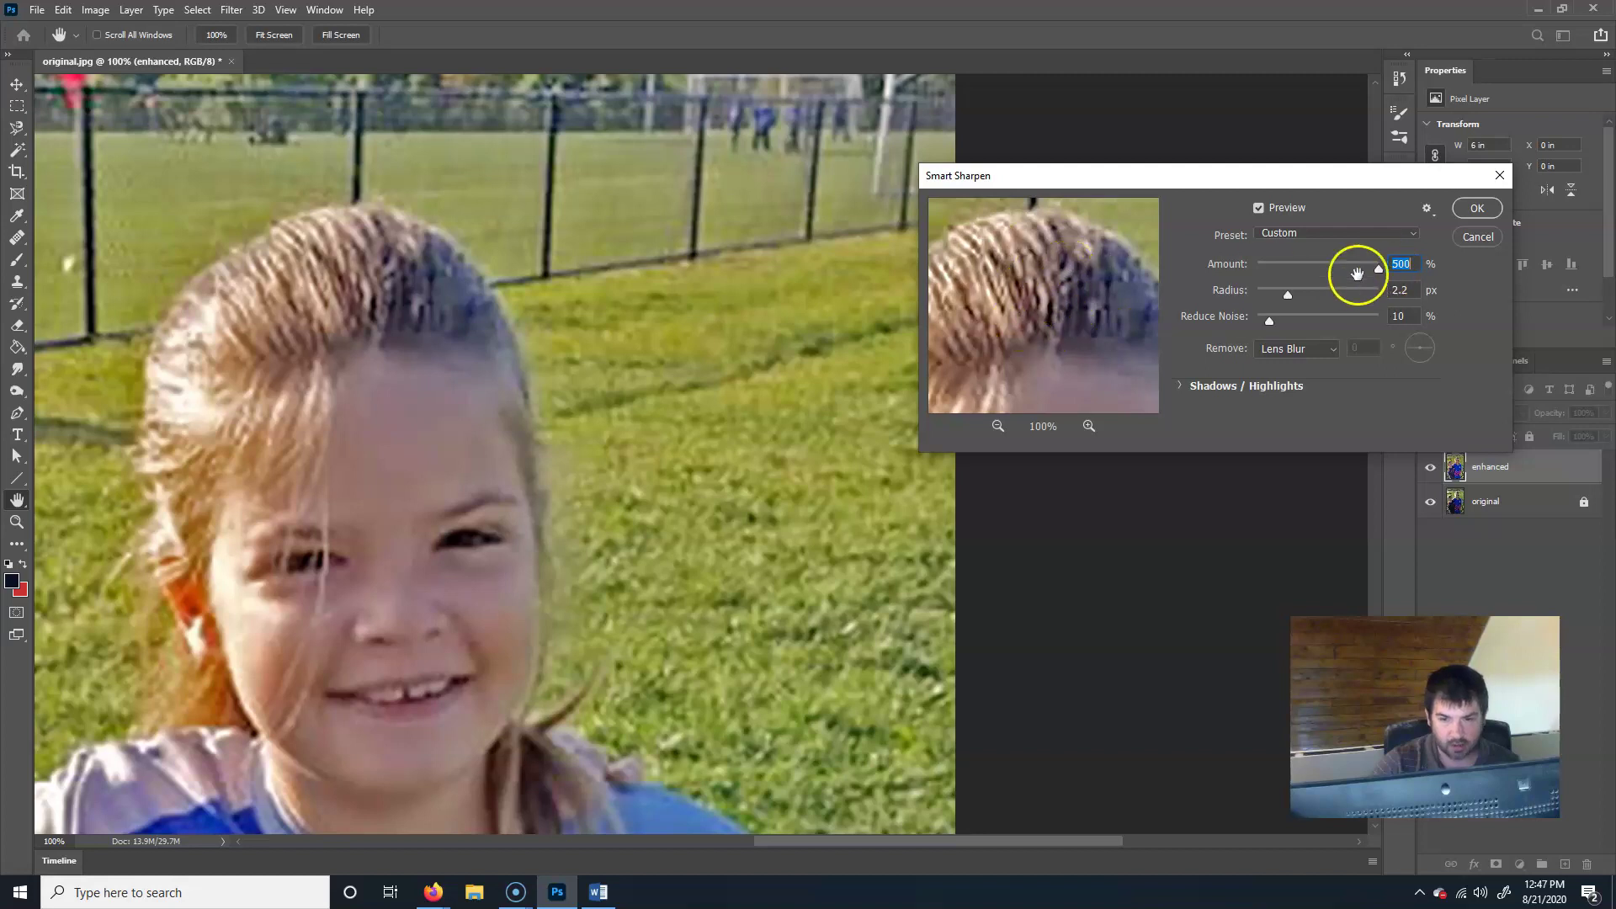
left_click_drag(1376, 273, 1321, 268)
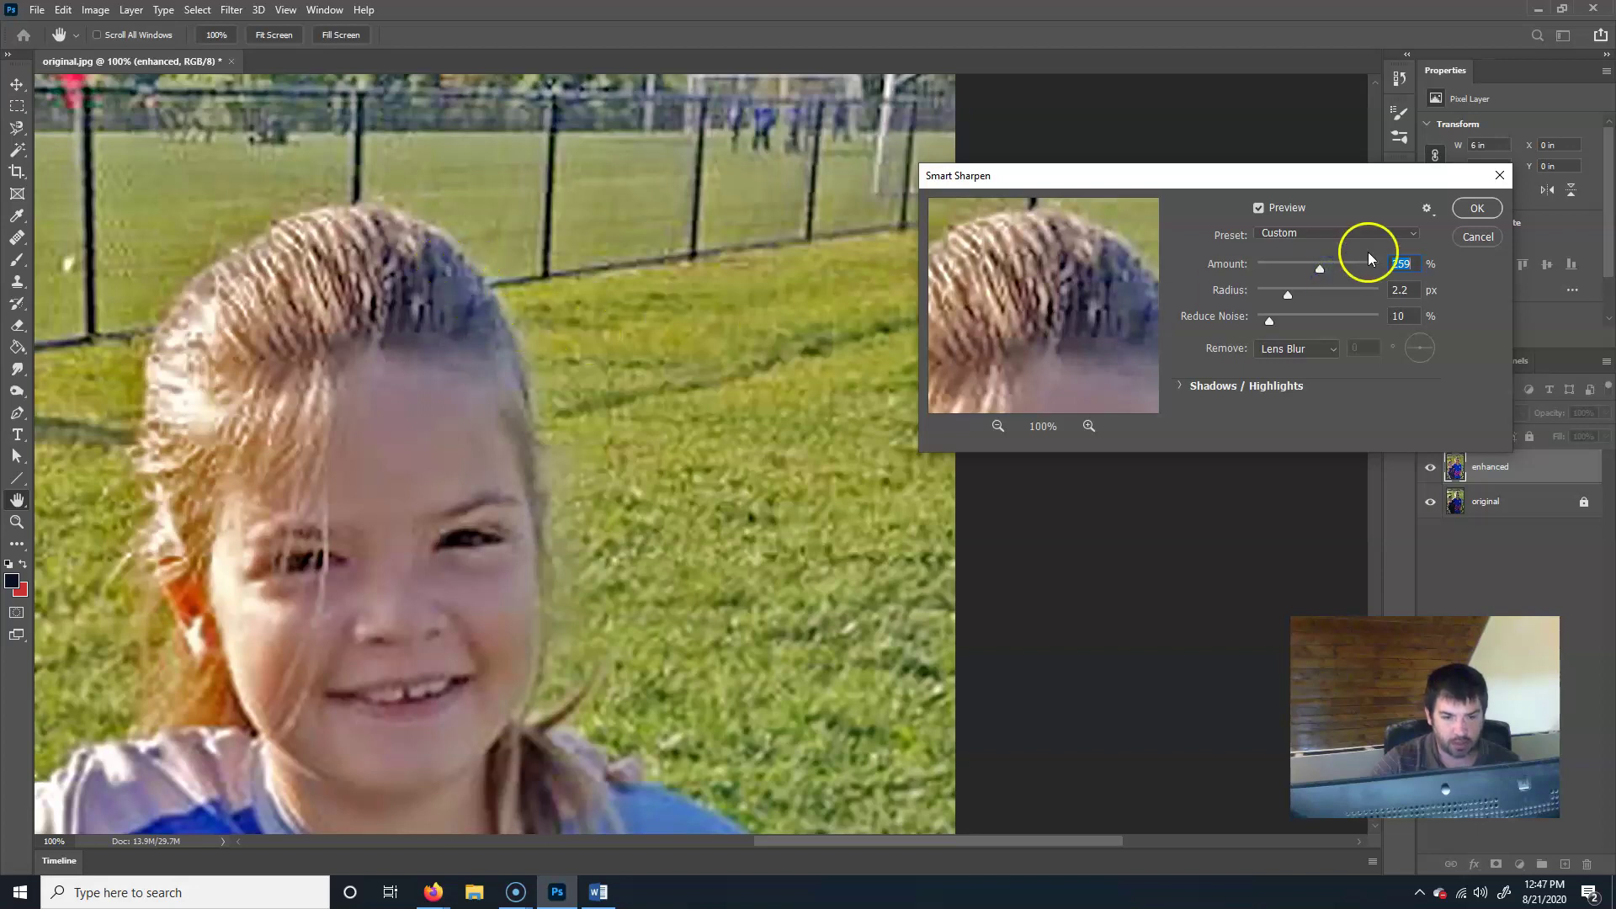
- Apply Smart Sharpen with a radius of 0.5 px and an amount of 128%, and fit the whole photo in view
left_click(1274, 293)
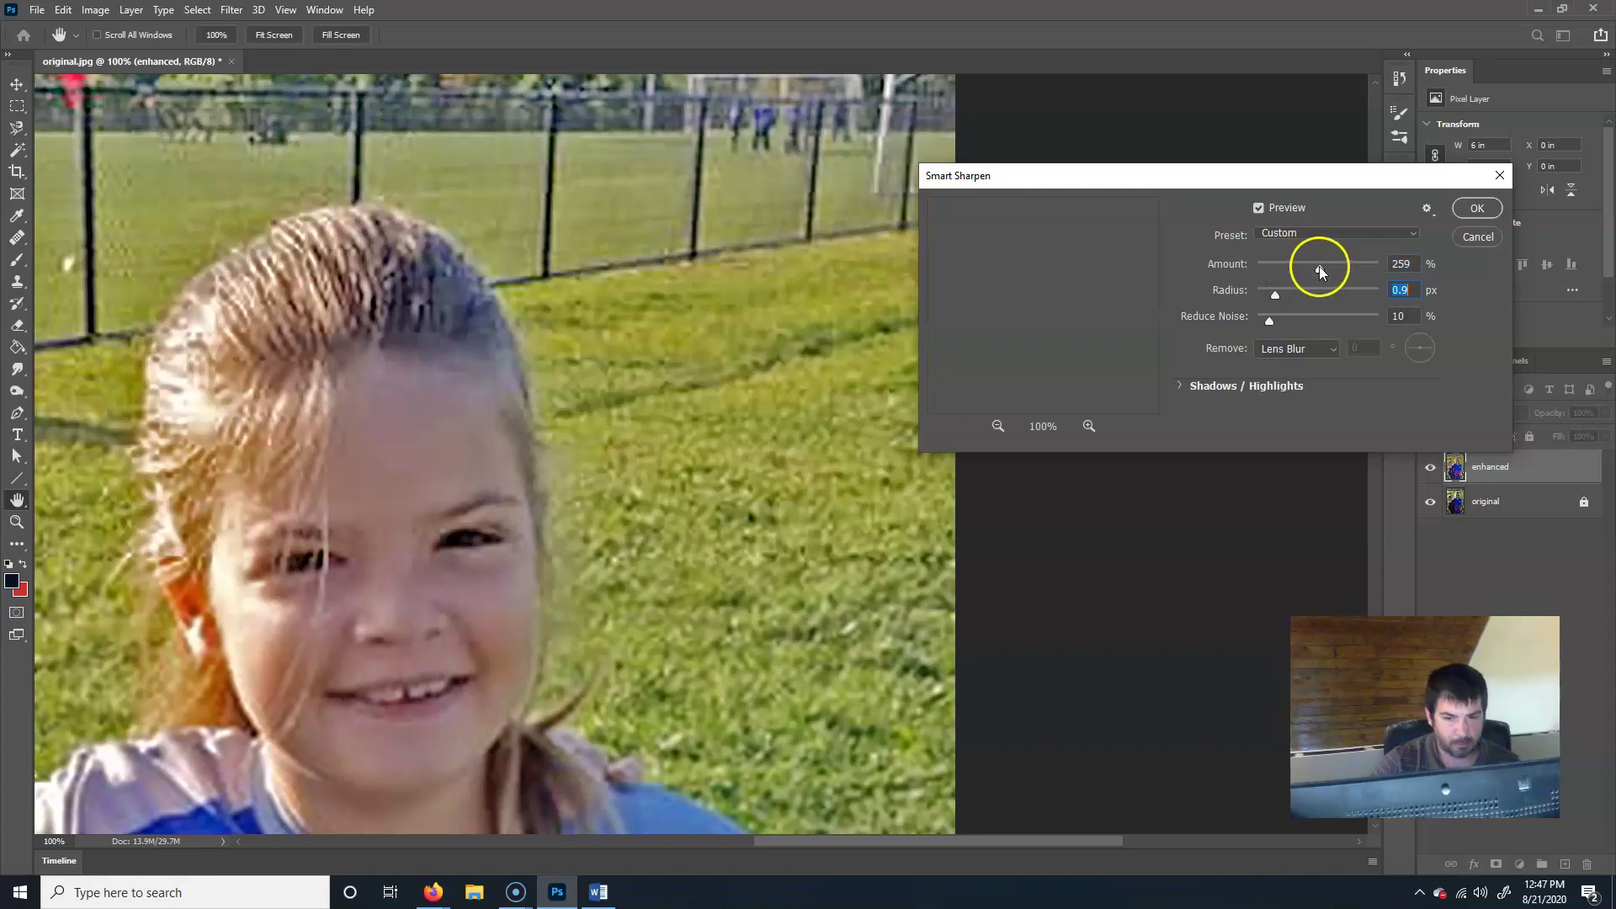
left_click(1268, 295)
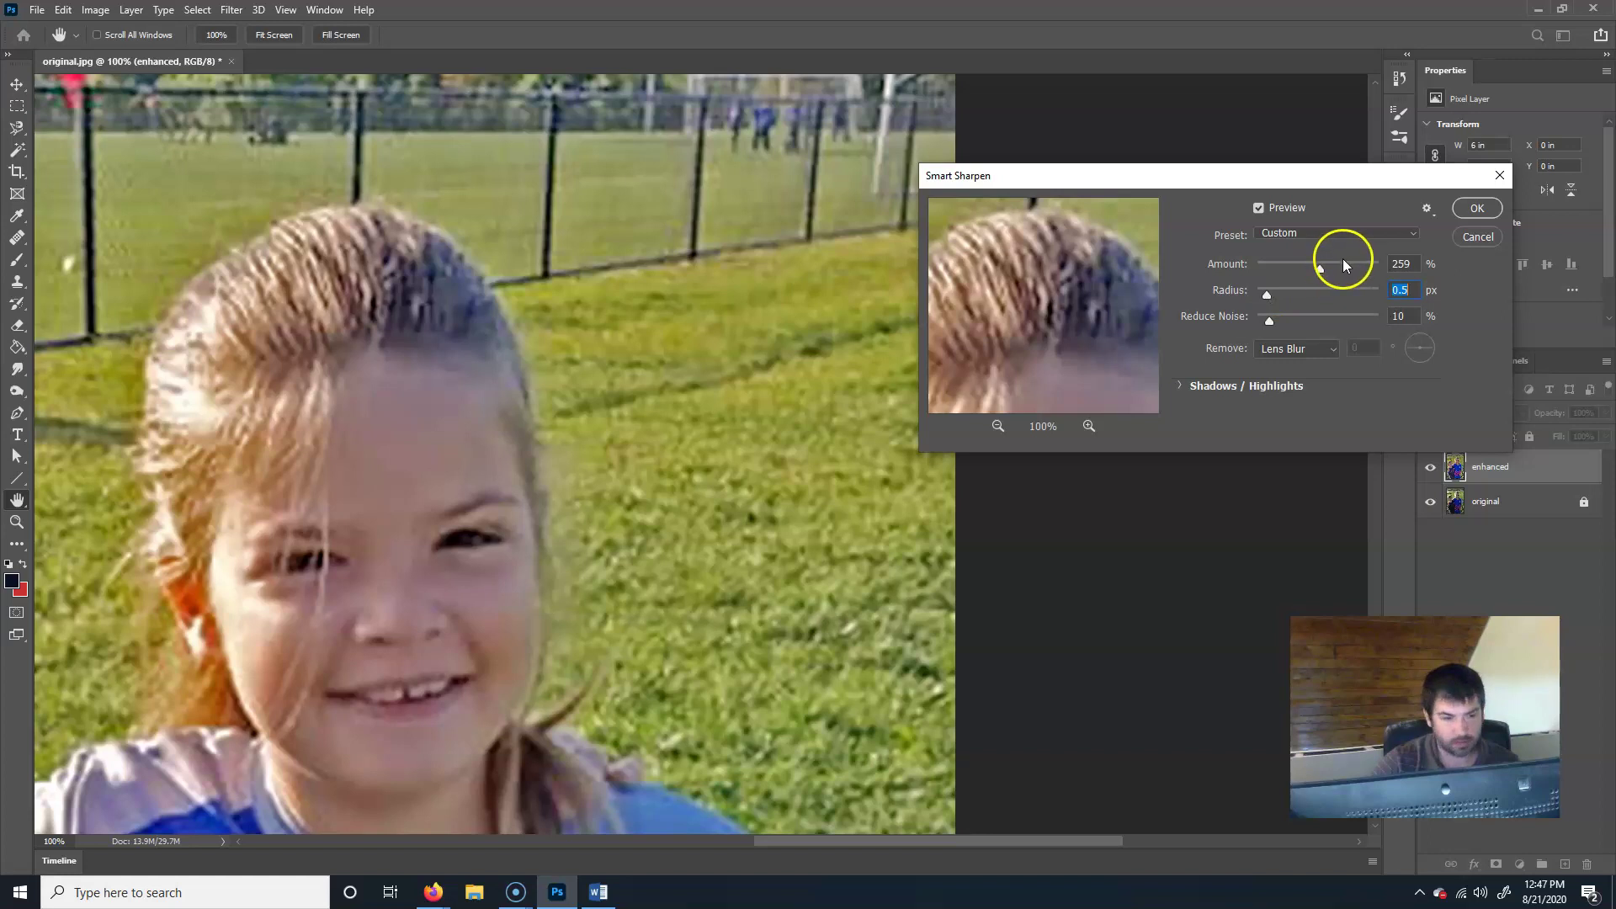
left_click_drag(1308, 274, 1290, 271)
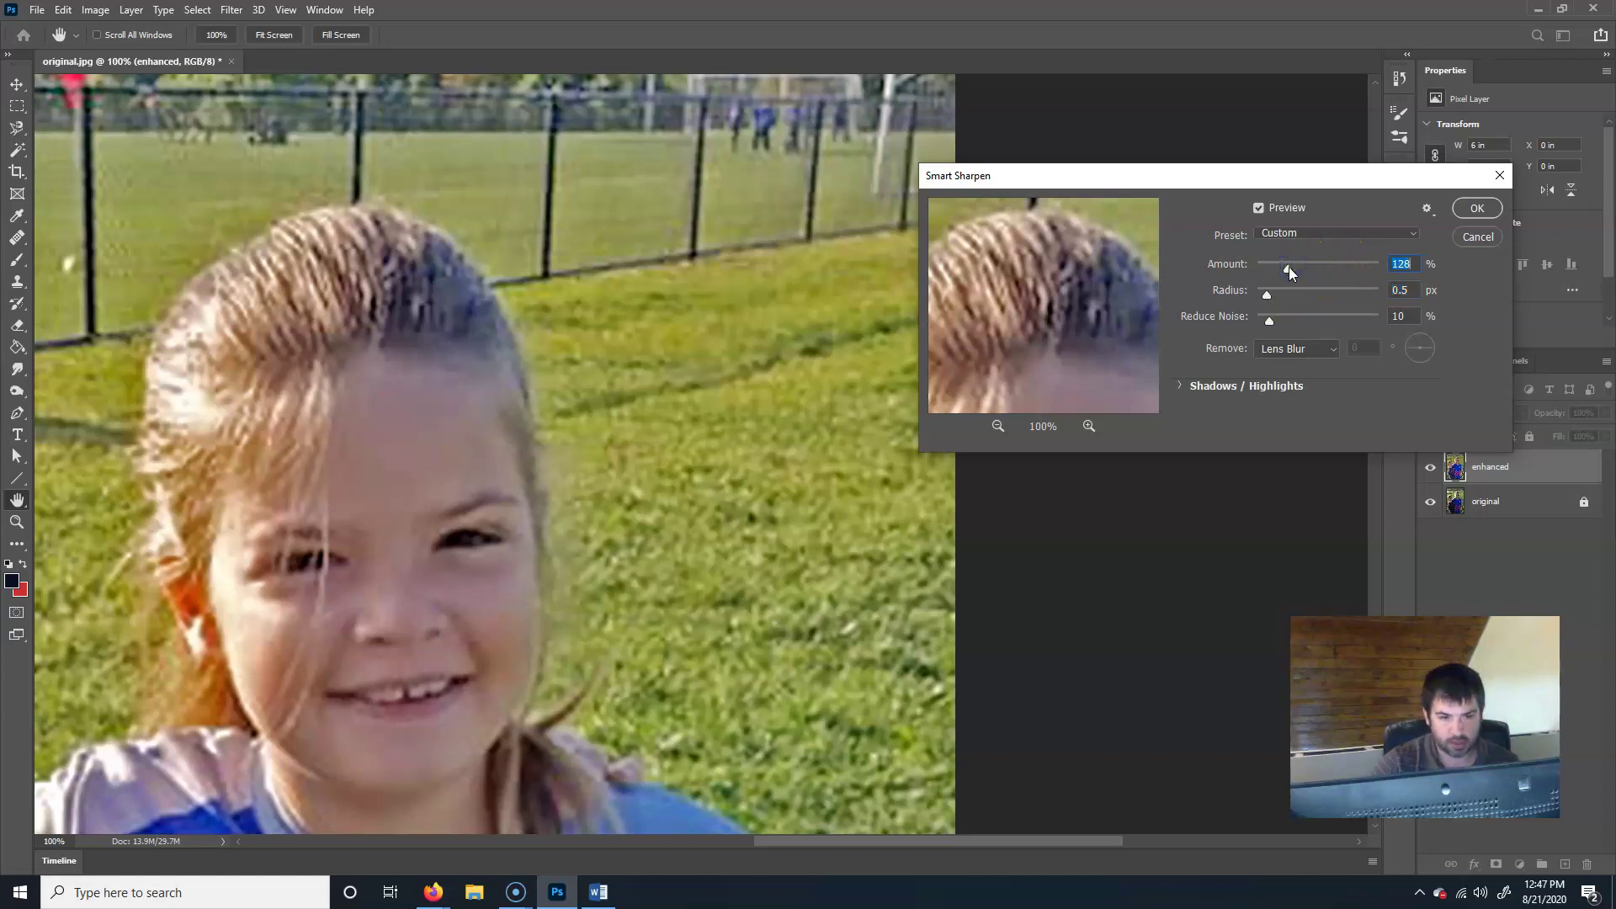
left_click(1477, 208)
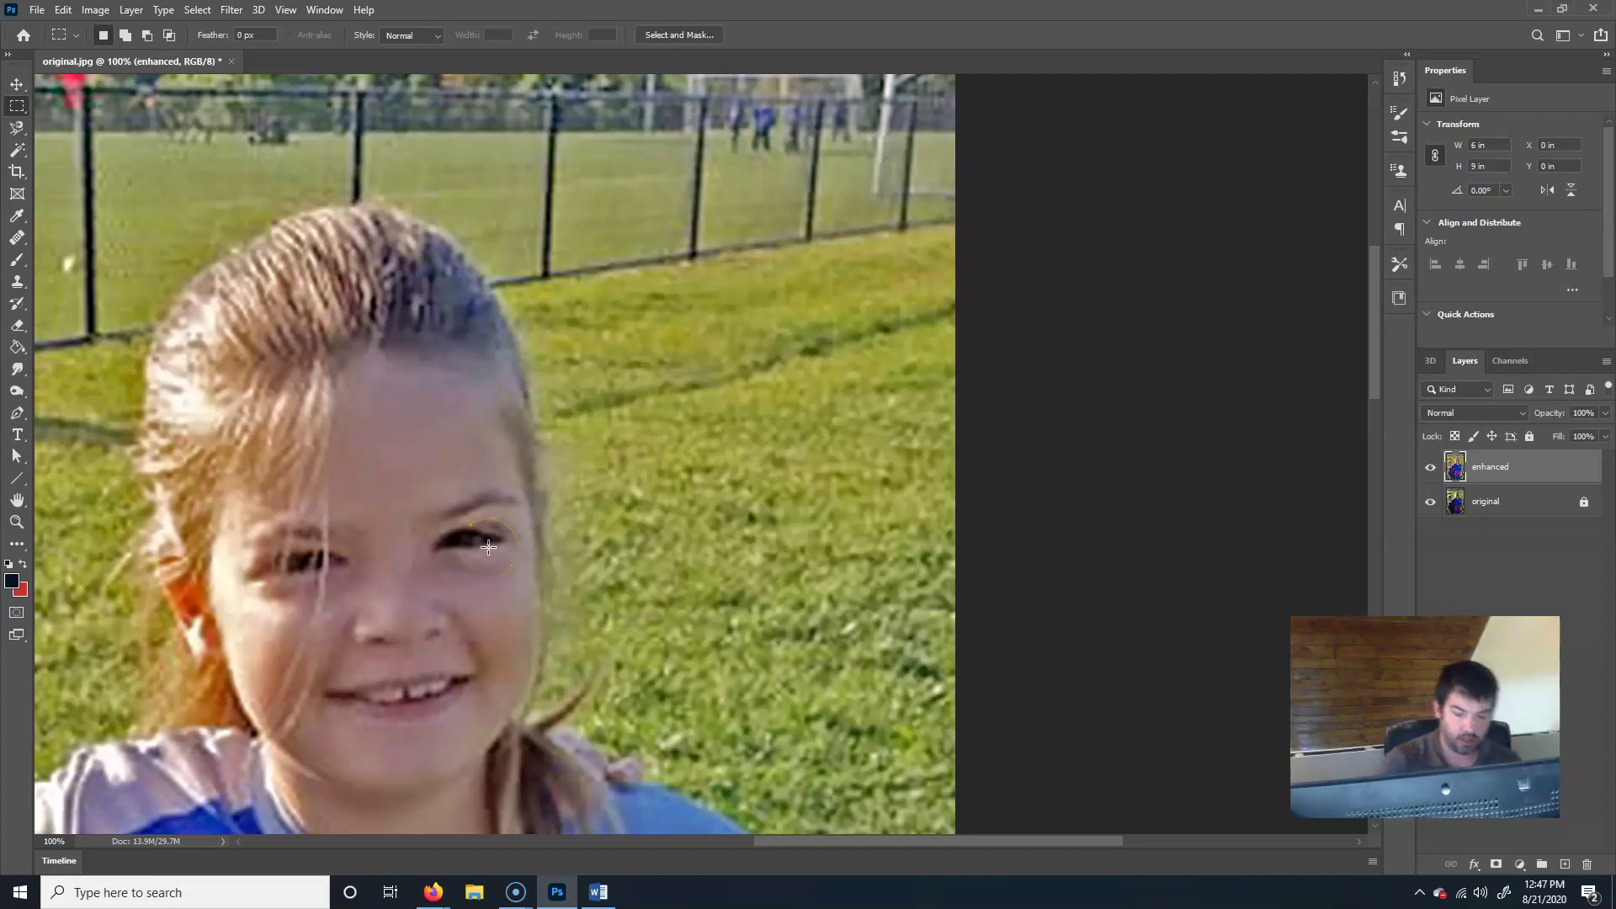
key("ctrl+0")
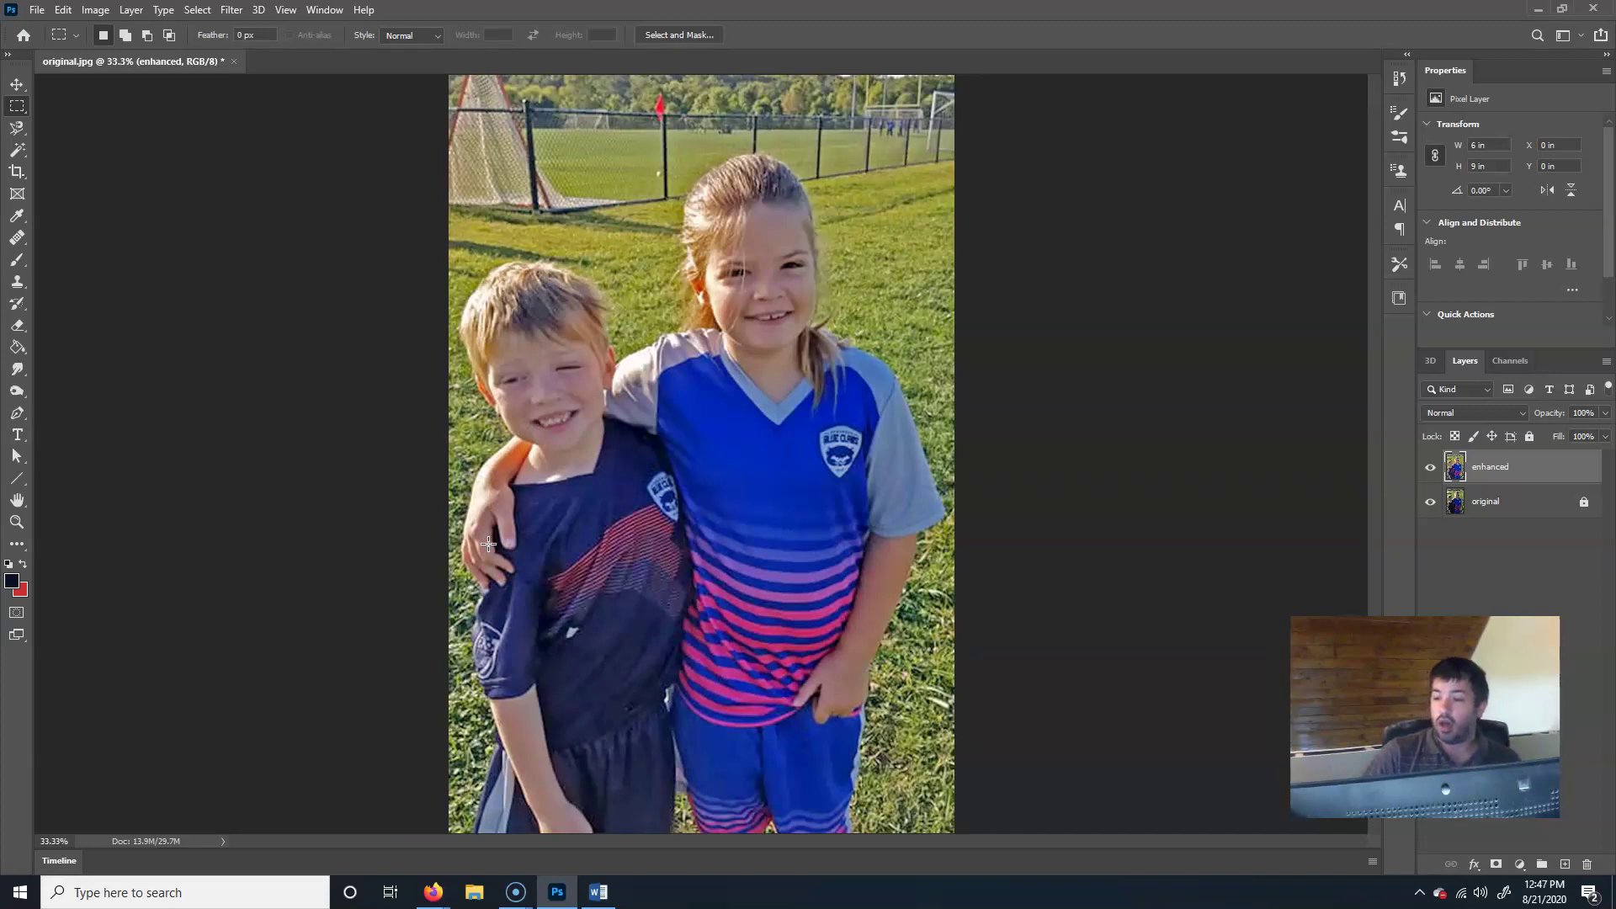
left_click(639, 628)
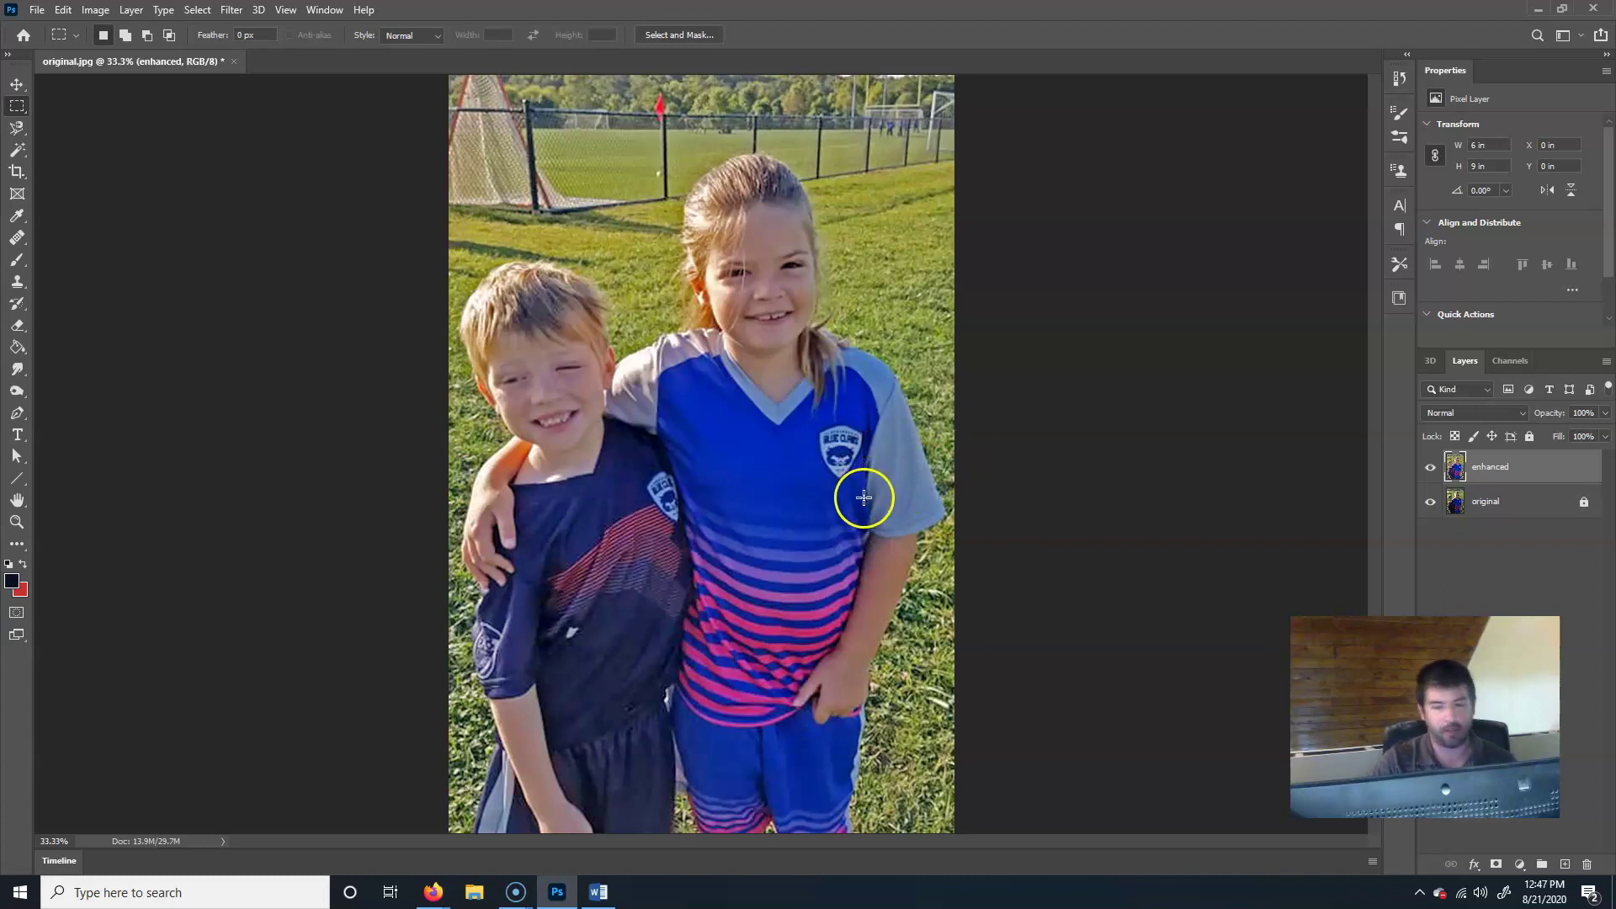
- Start a Magnetic Lasso outline at the girl's shorts and trace up her outer arm and shoulder to the side of her face
left_click(18, 129)
mouse_move(18, 131)
left_mouse_down()
mouse_move(111, 148)
mouse_move(108, 130)
left_mouse_up()
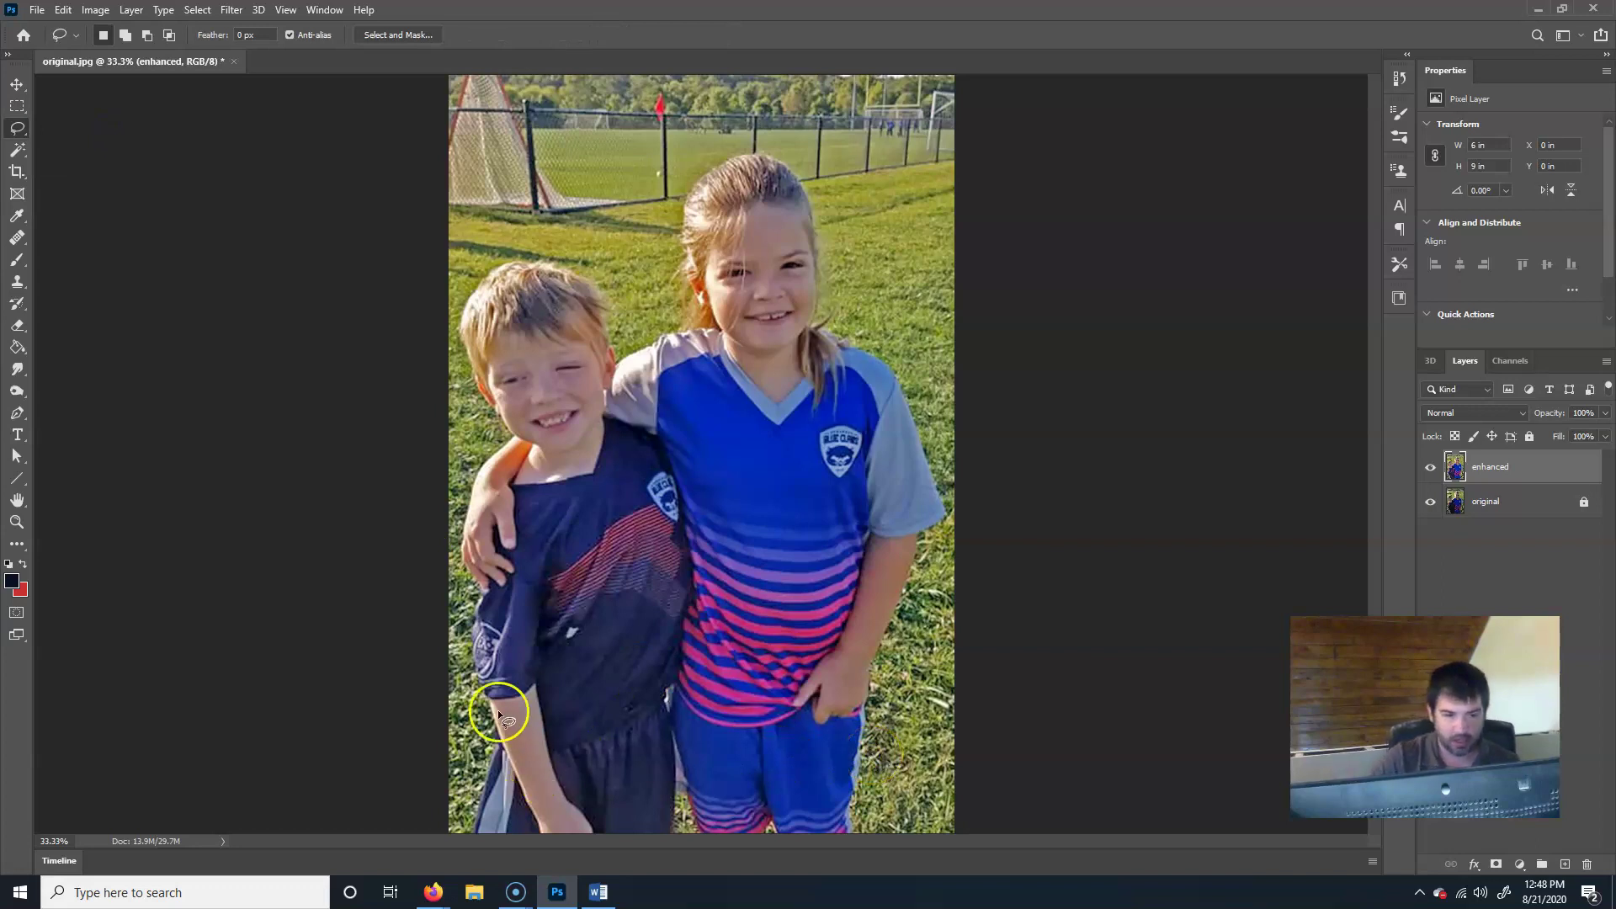
mouse_move(17, 131)
left_mouse_down()
mouse_move(109, 145)
mouse_move(108, 159)
left_mouse_up()
left_click(15, 127)
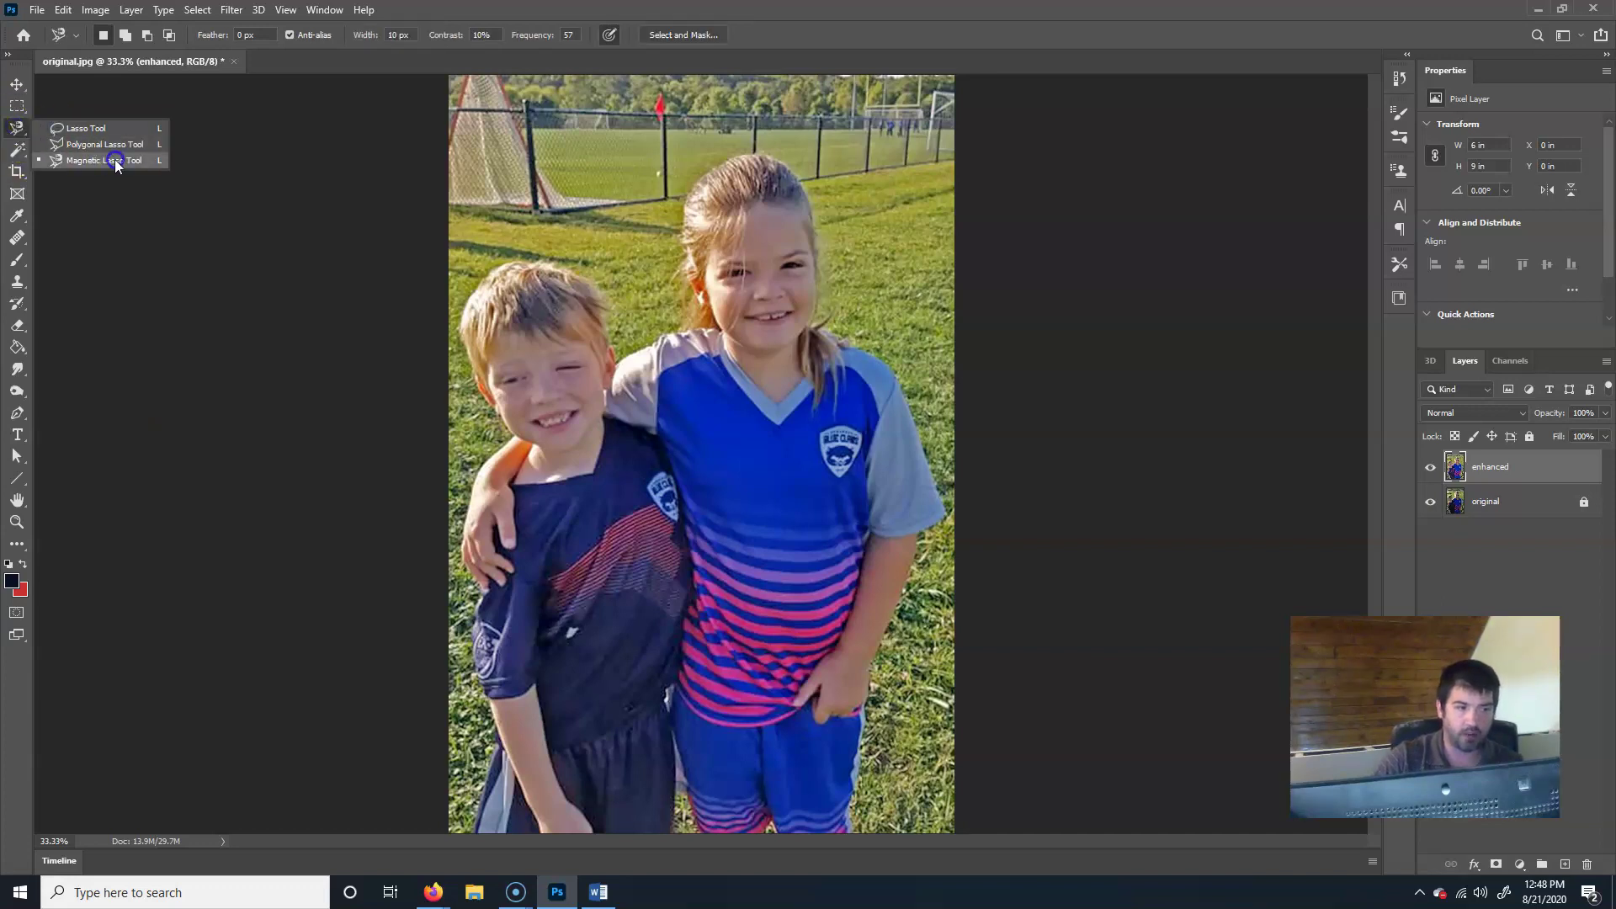
left_click(115, 160)
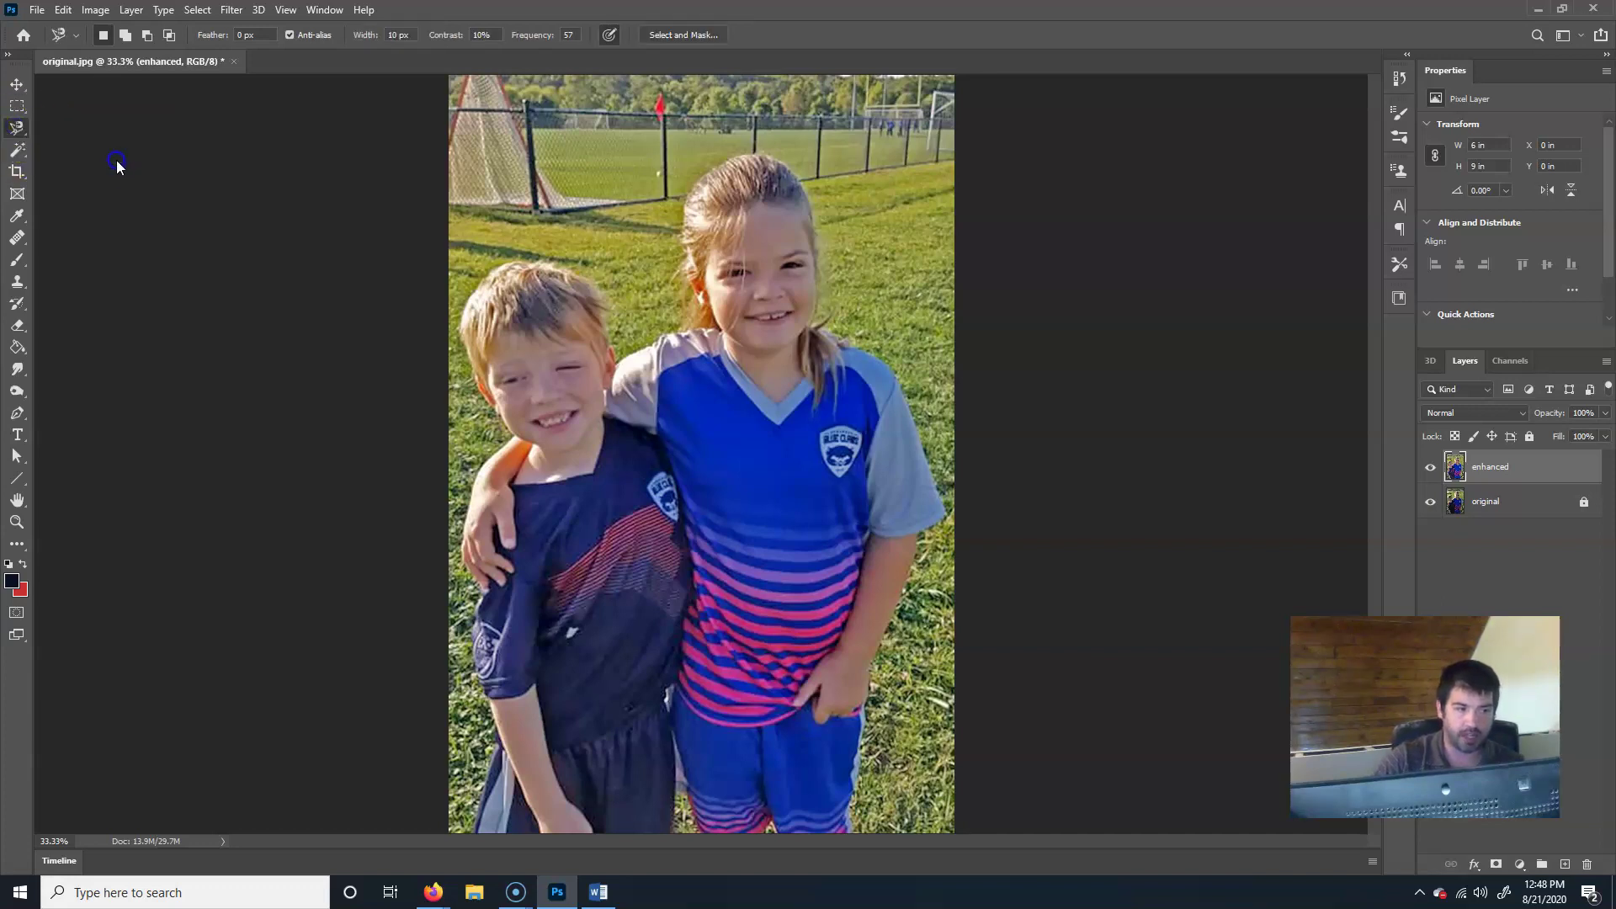
left_click(850, 818)
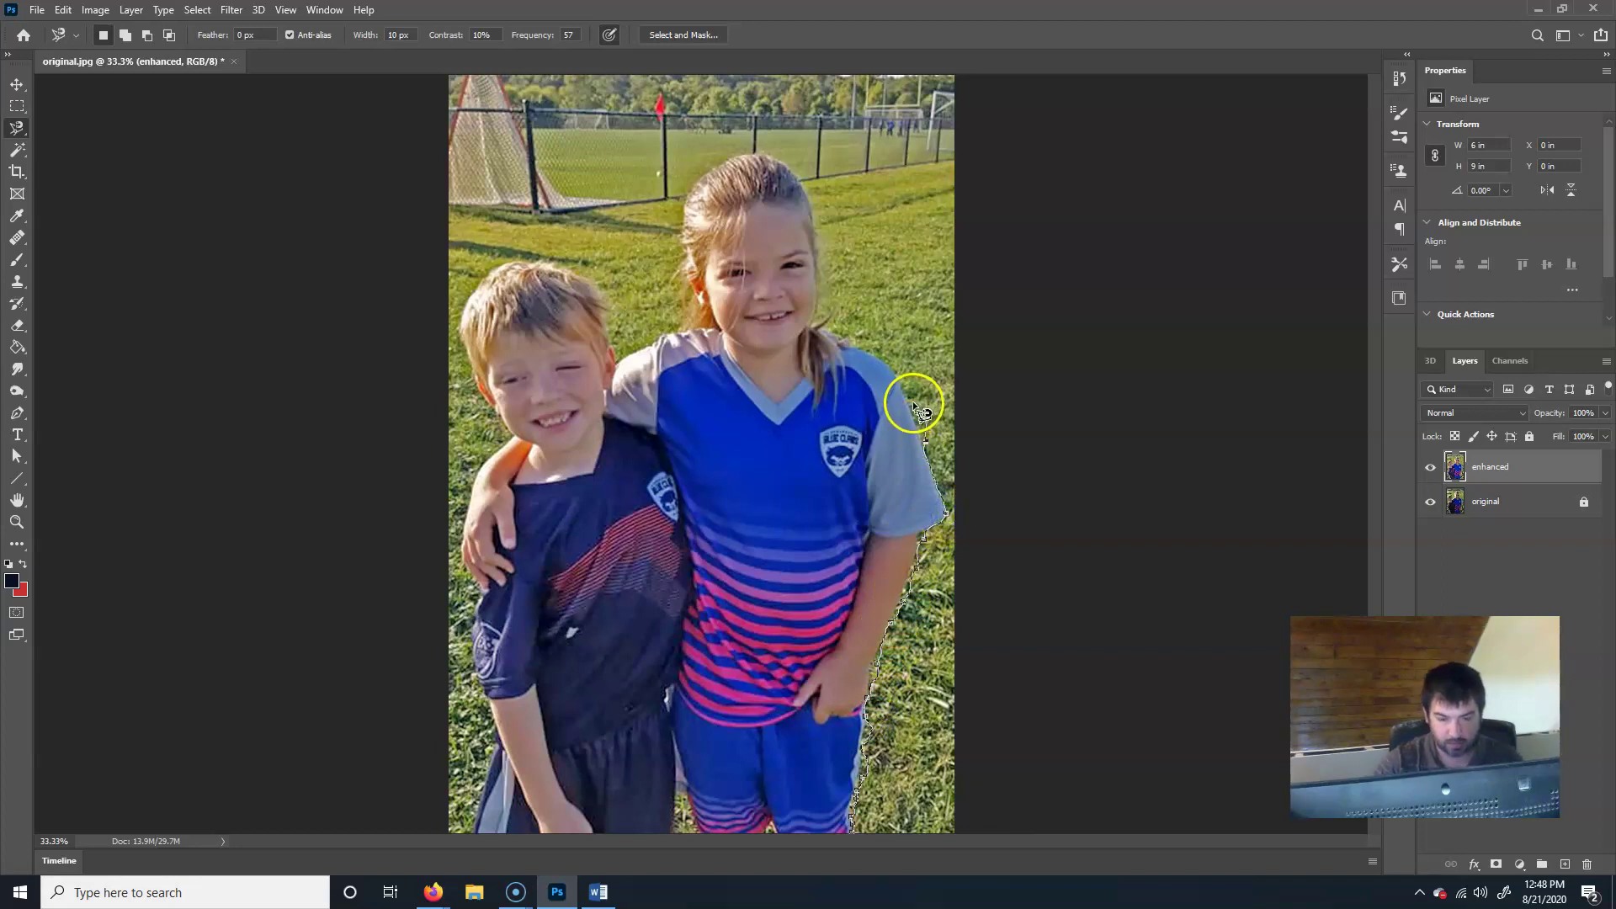
left_click(897, 375)
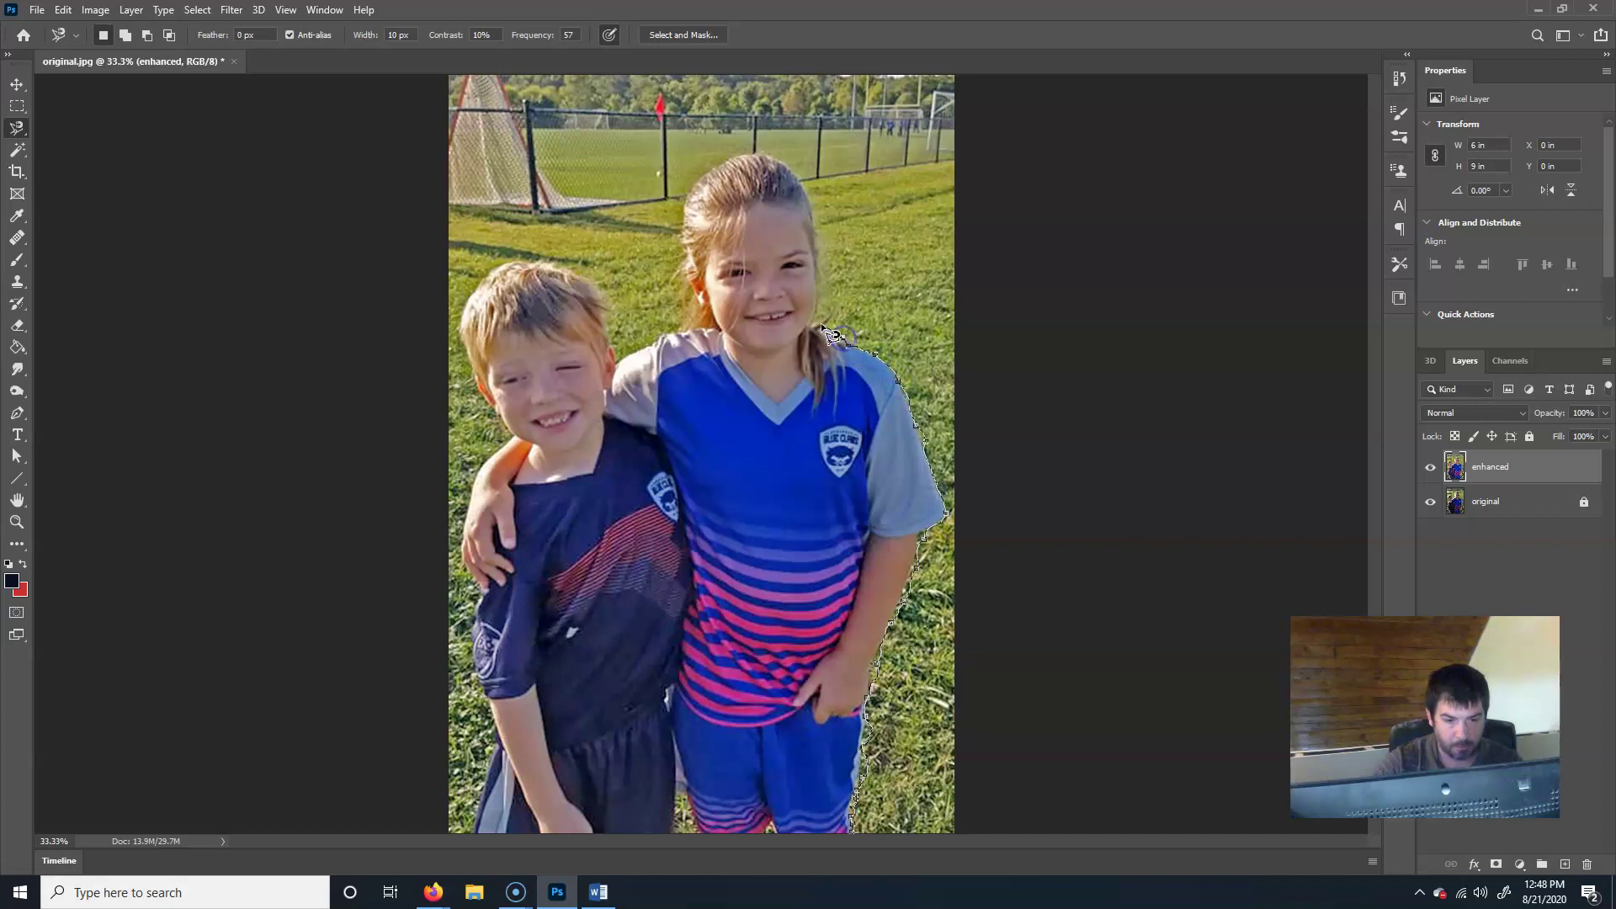
left_click(823, 243)
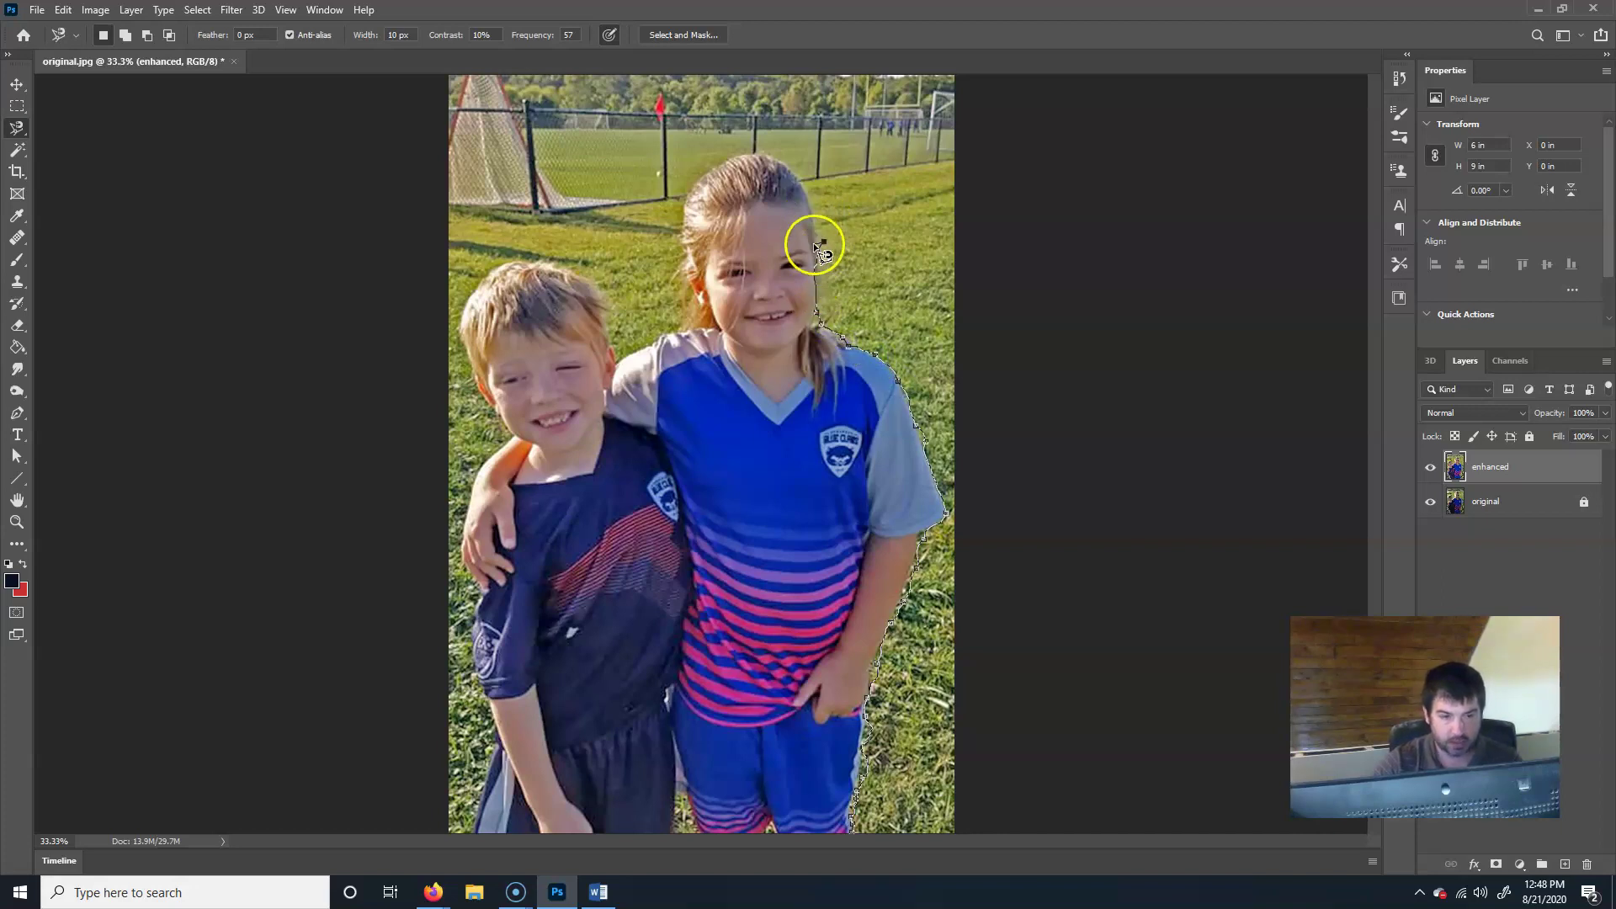
- Continue the Magnetic Lasso outline around the girl's hair and along her shoulder to the boy's ear
left_click(810, 202)
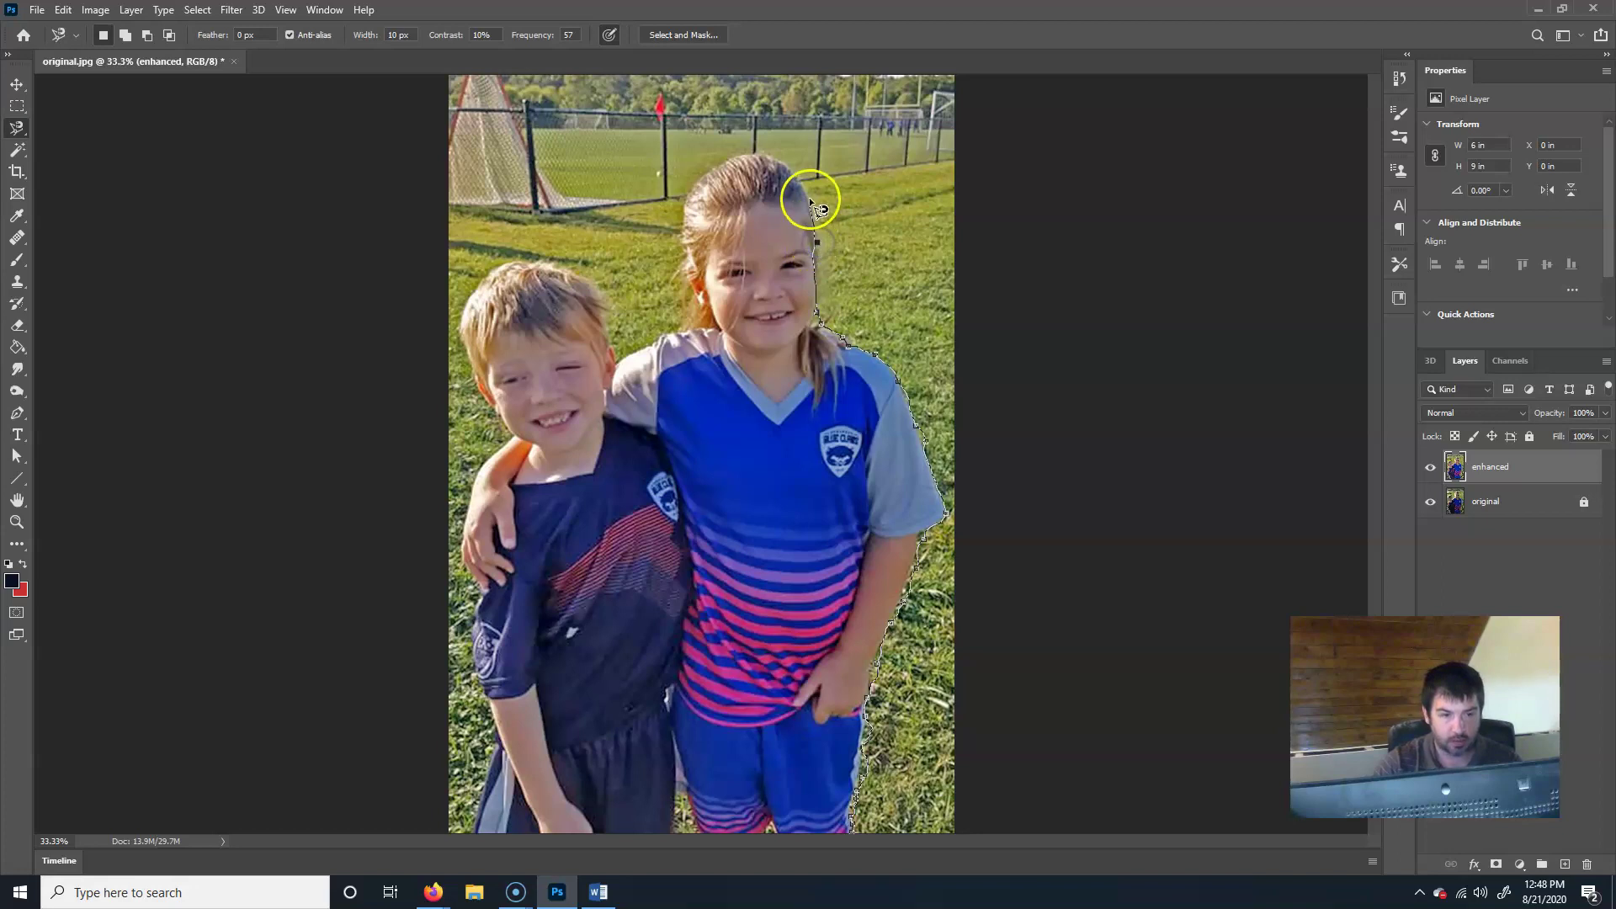
left_click(793, 173)
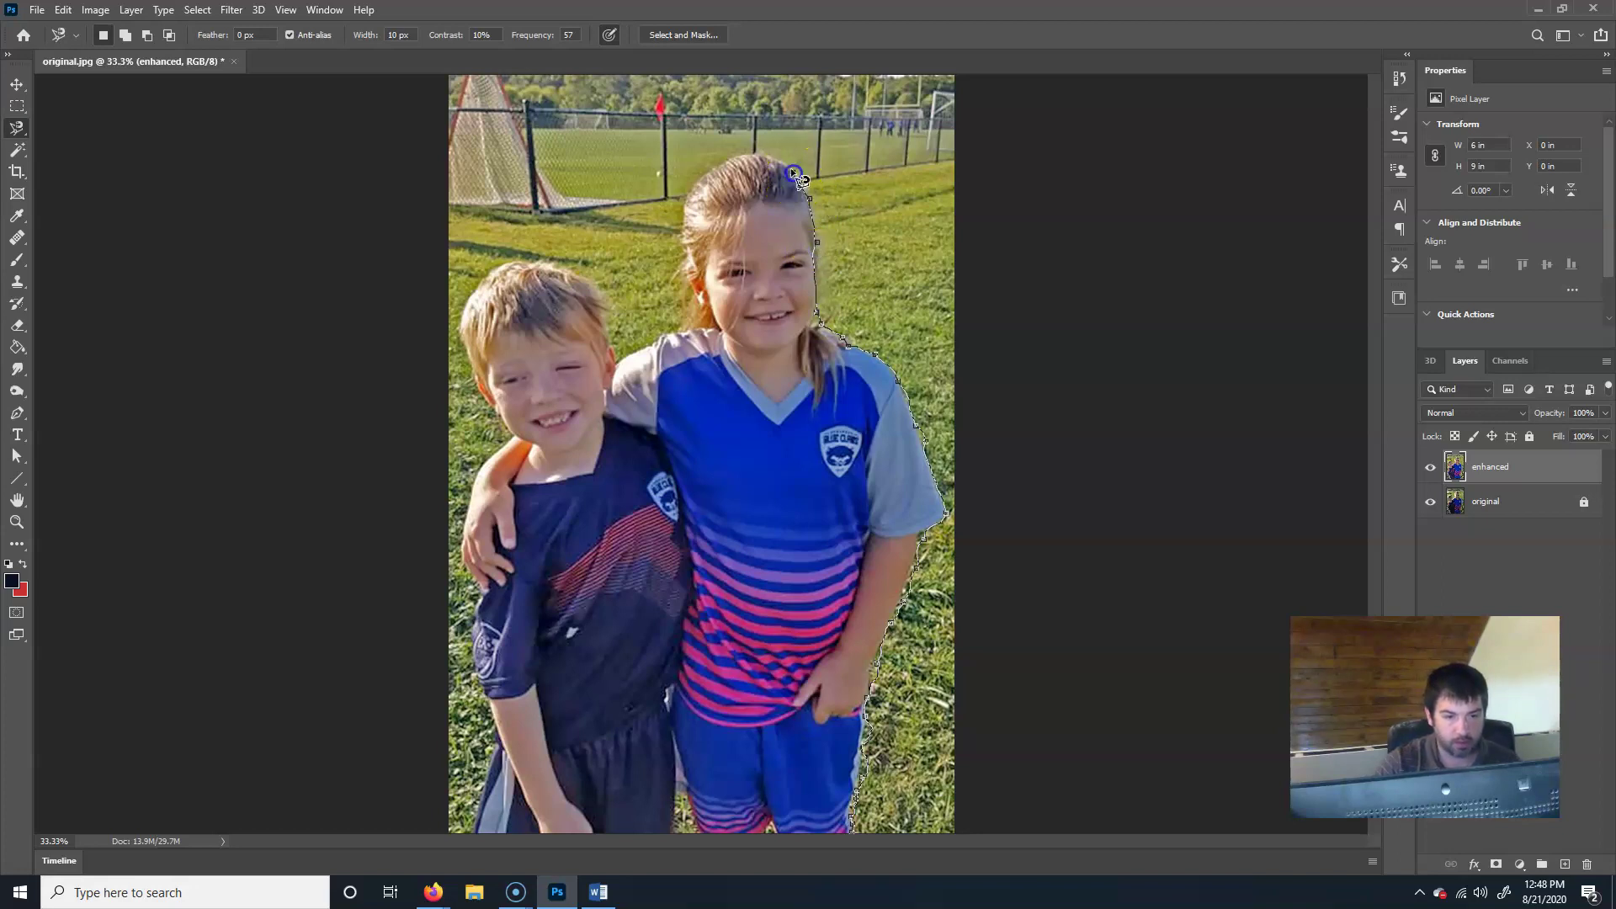
left_click(748, 155)
left_click(730, 163)
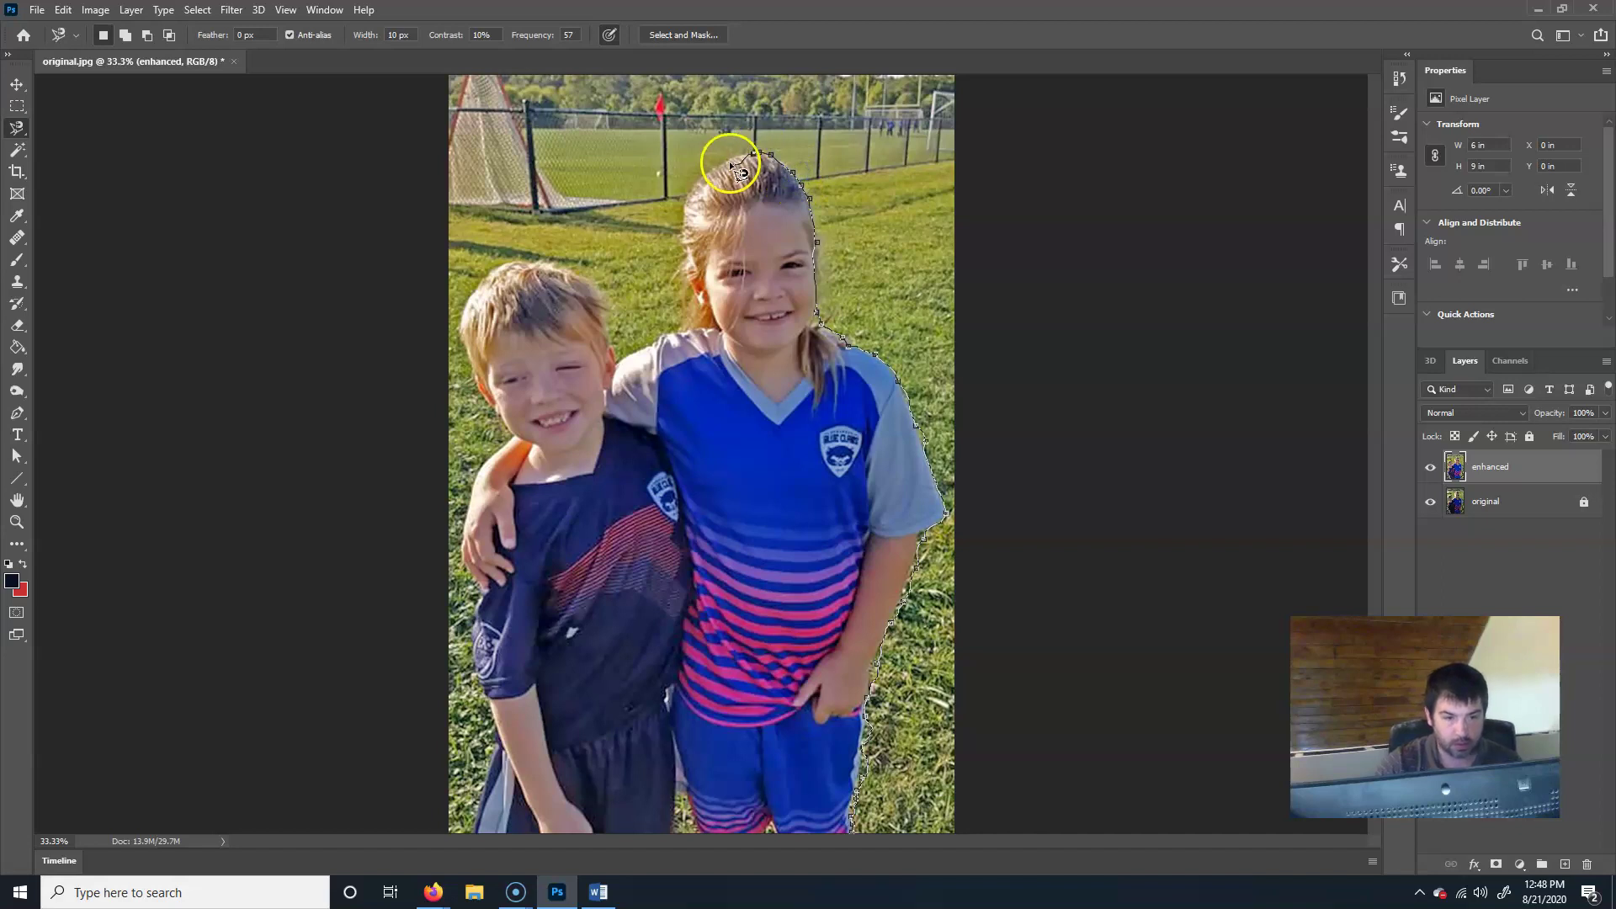
left_click(695, 177)
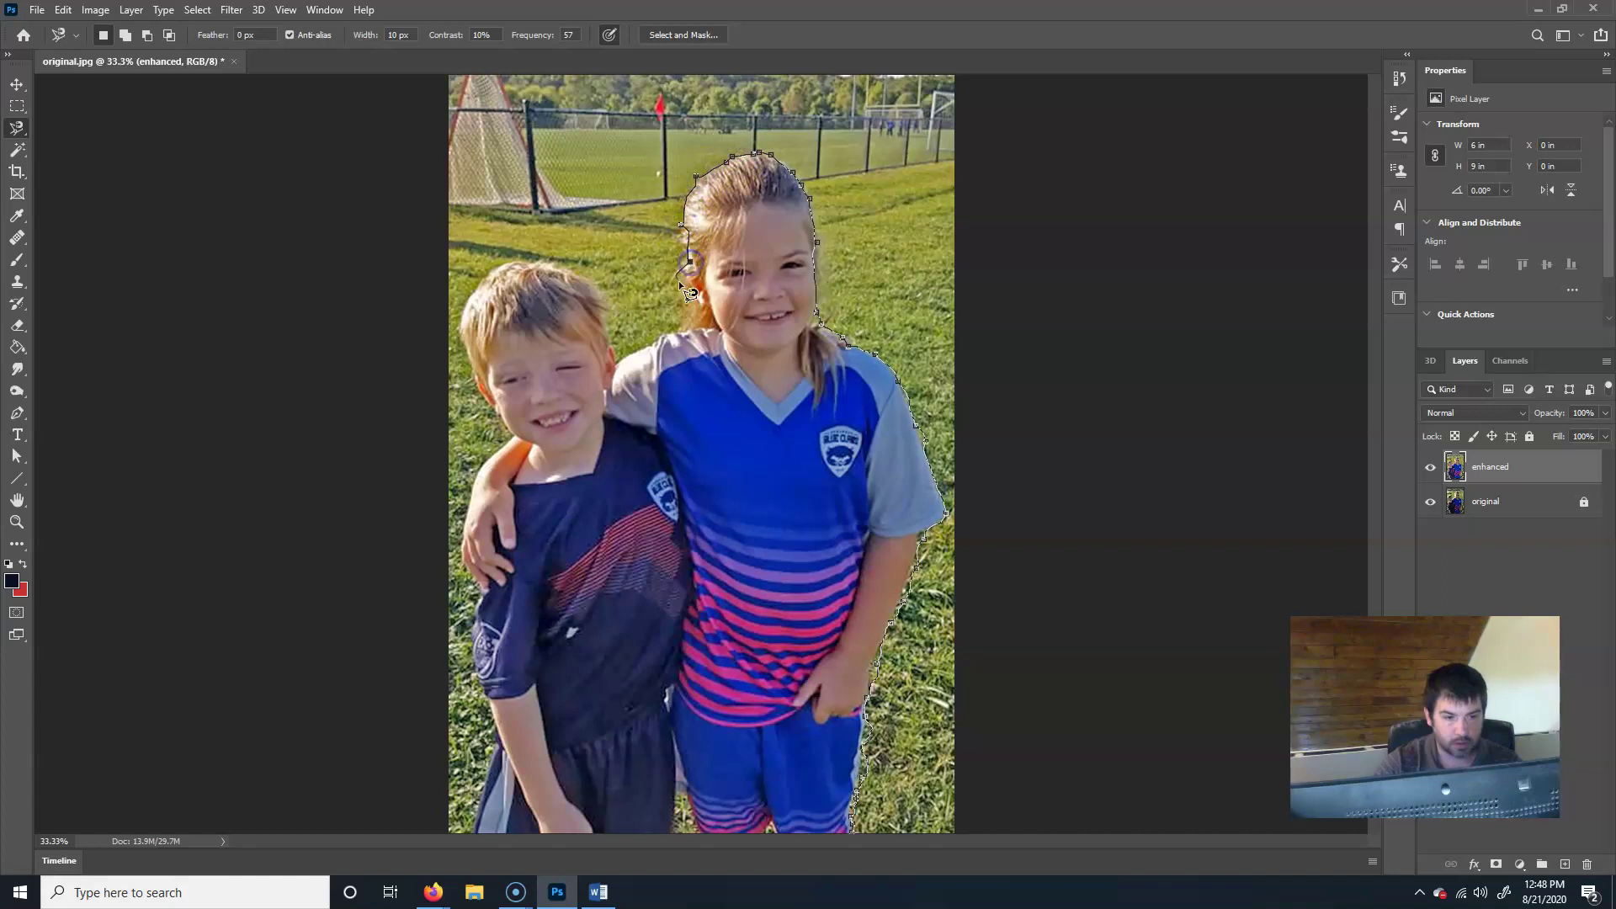
left_click(691, 325)
left_click(619, 352)
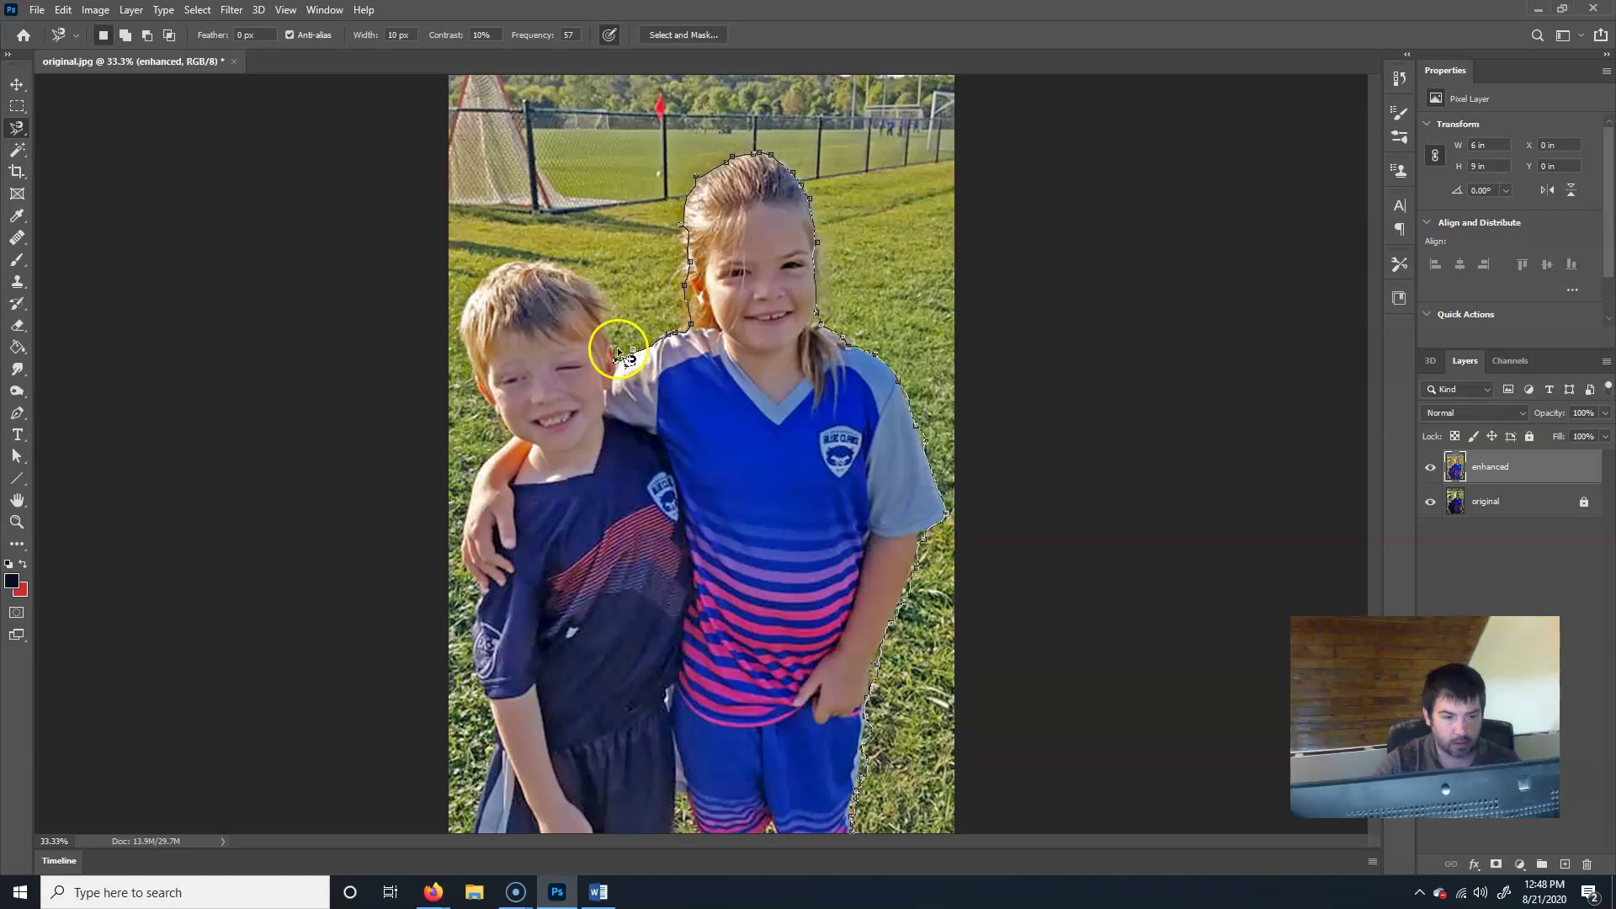
- Trace the Magnetic Lasso outline over the boy's hair, around his other ear and down his cheek to the jaw
left_click(594, 278)
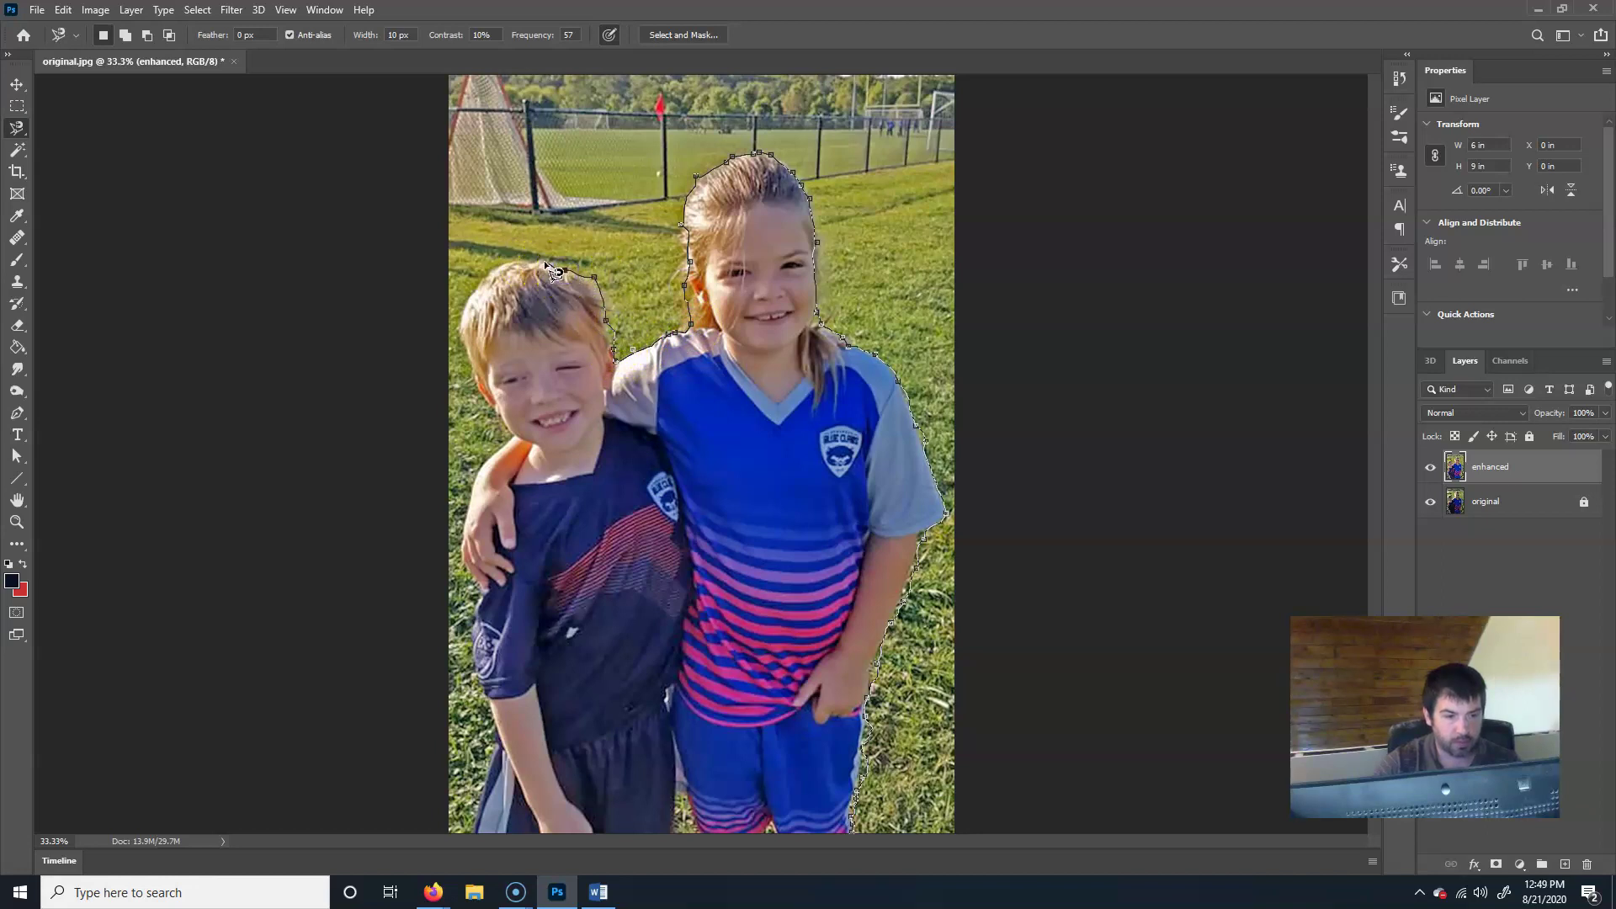
left_click(523, 270)
left_click(548, 258)
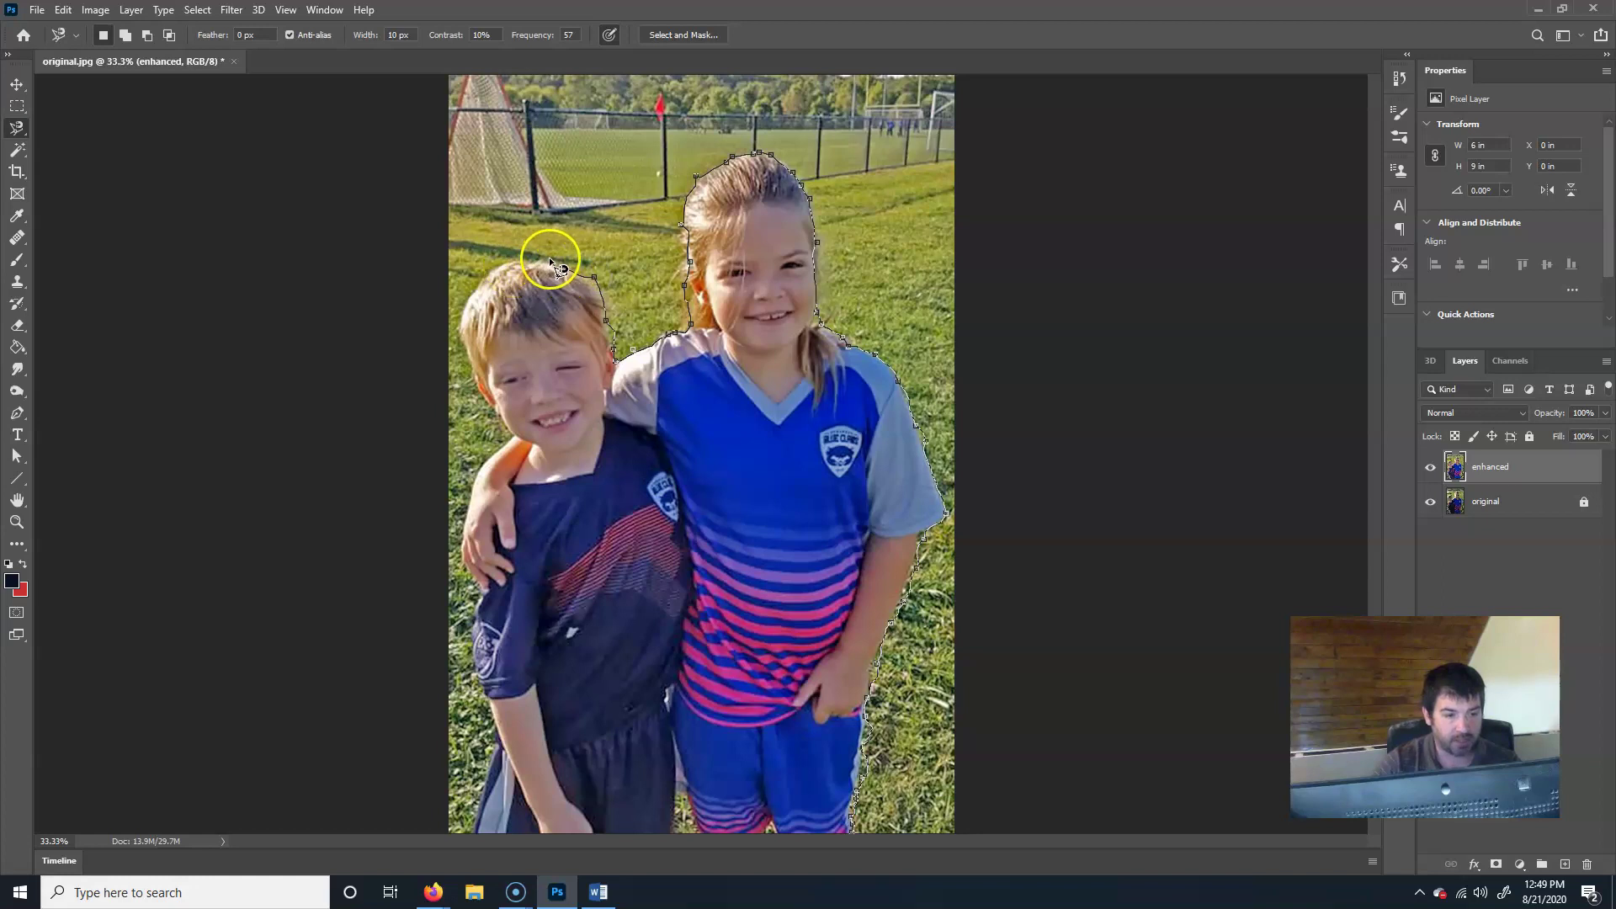
left_click(465, 301)
left_click(459, 345)
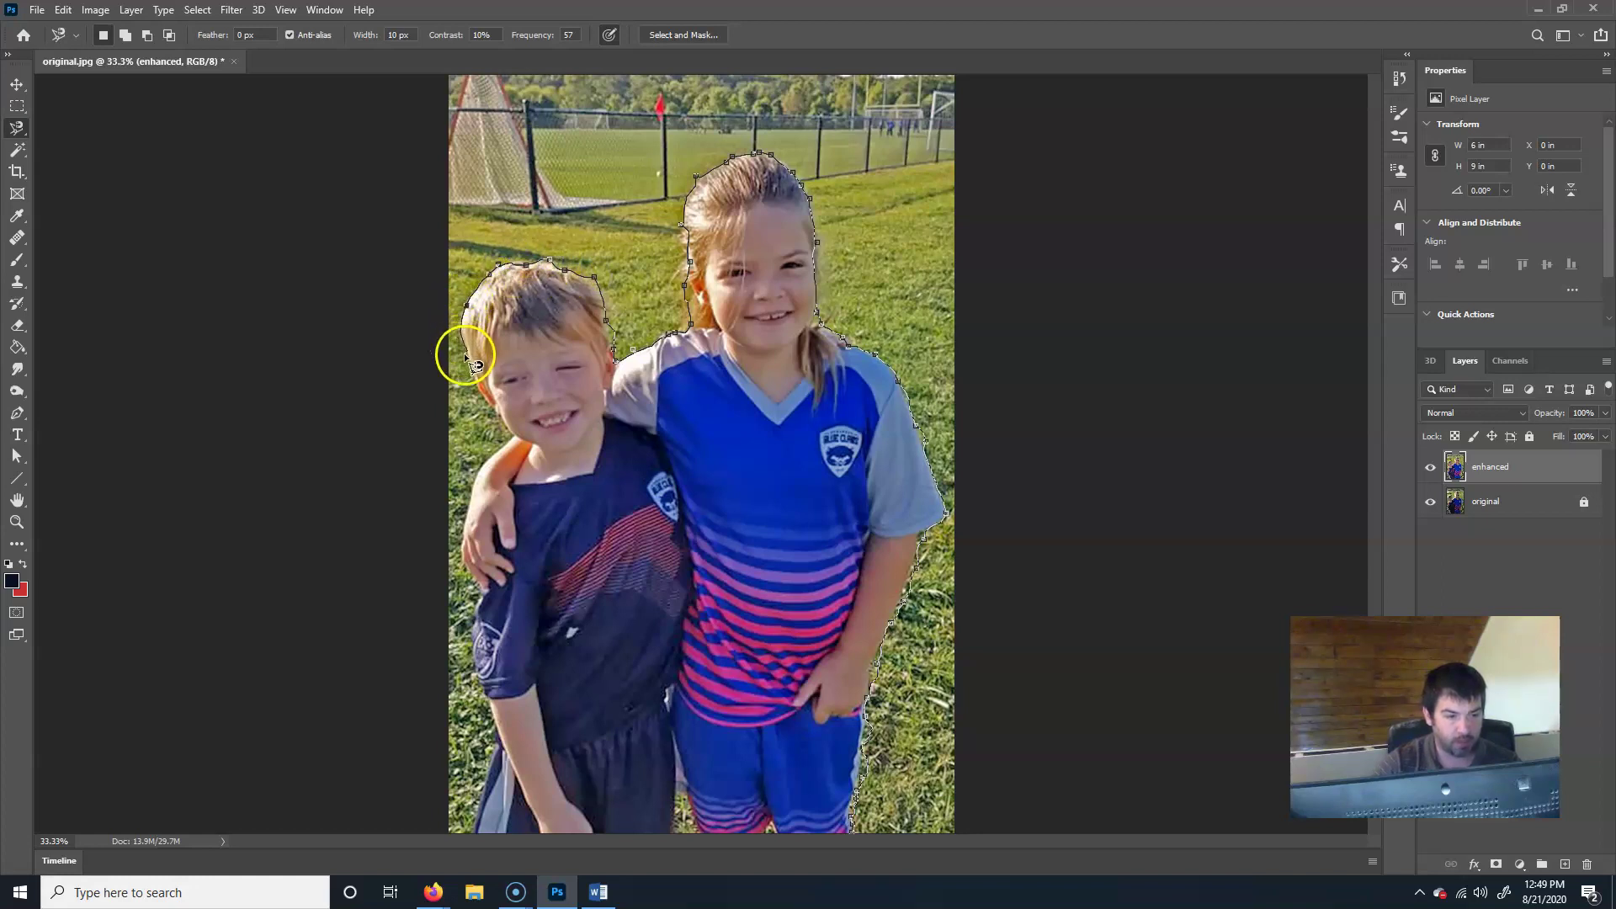
left_click(472, 377)
left_click(466, 348)
left_click(471, 379)
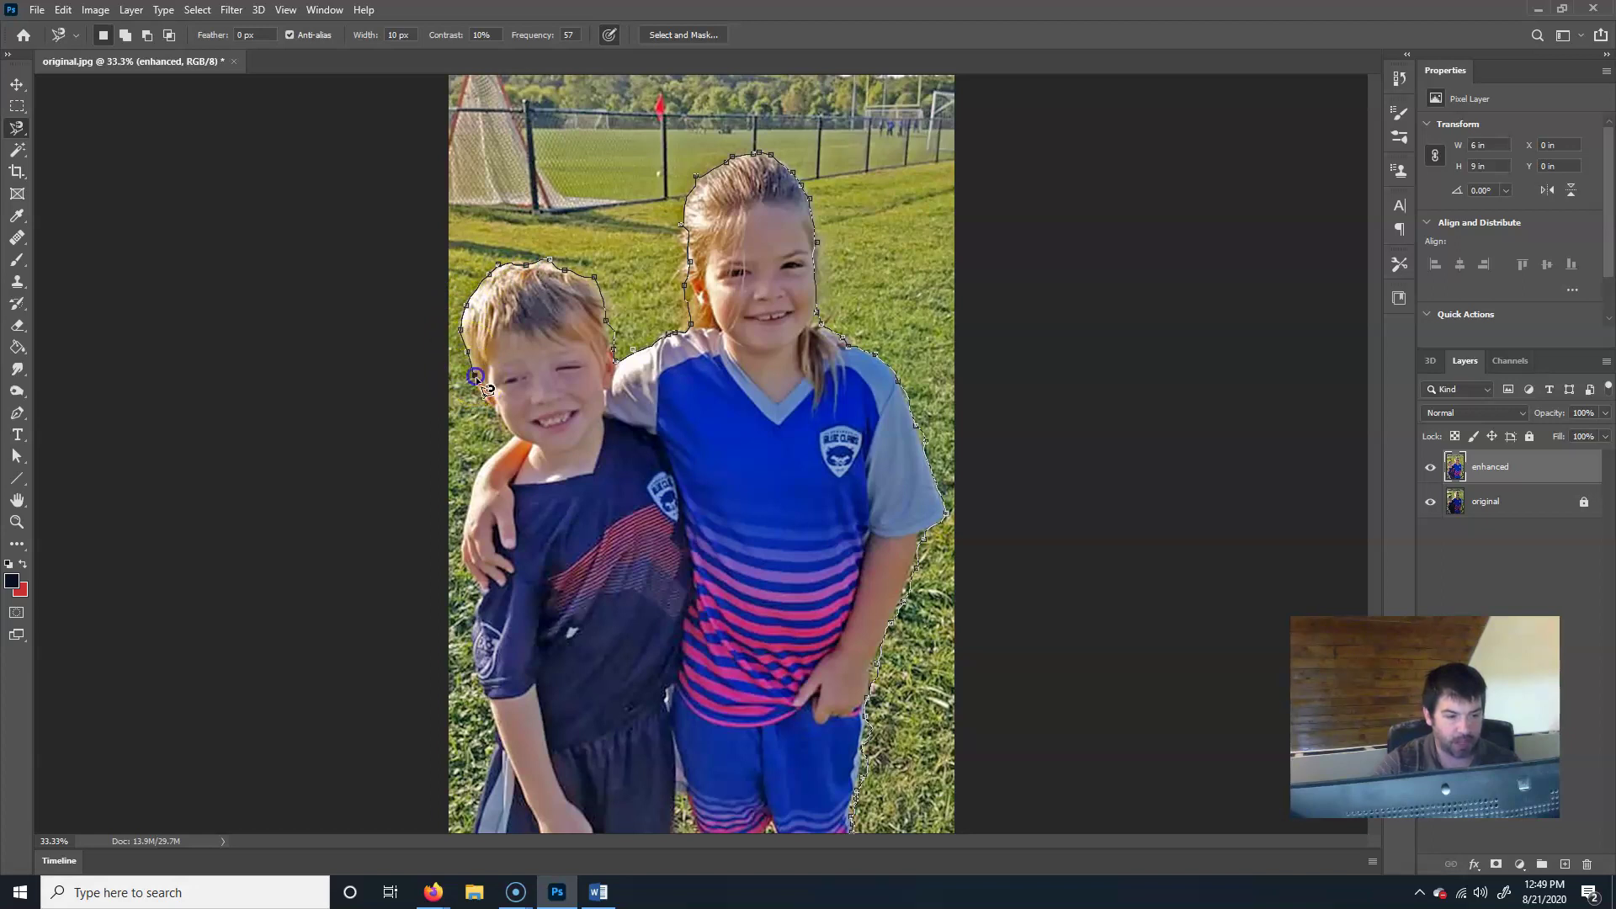
left_click(498, 410)
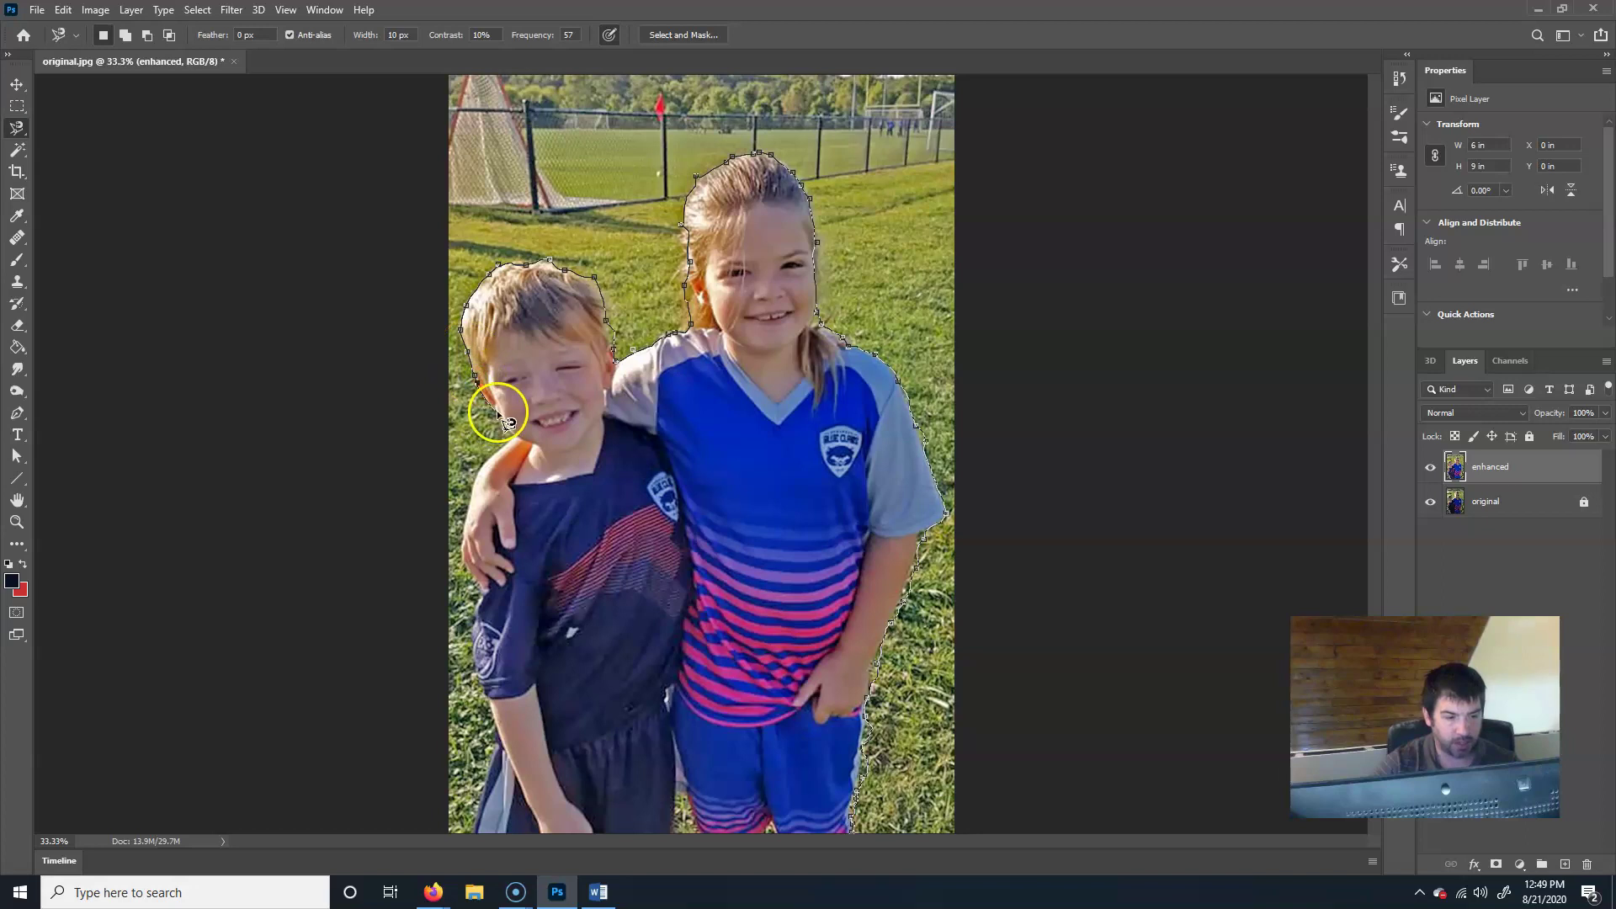
left_click(517, 432)
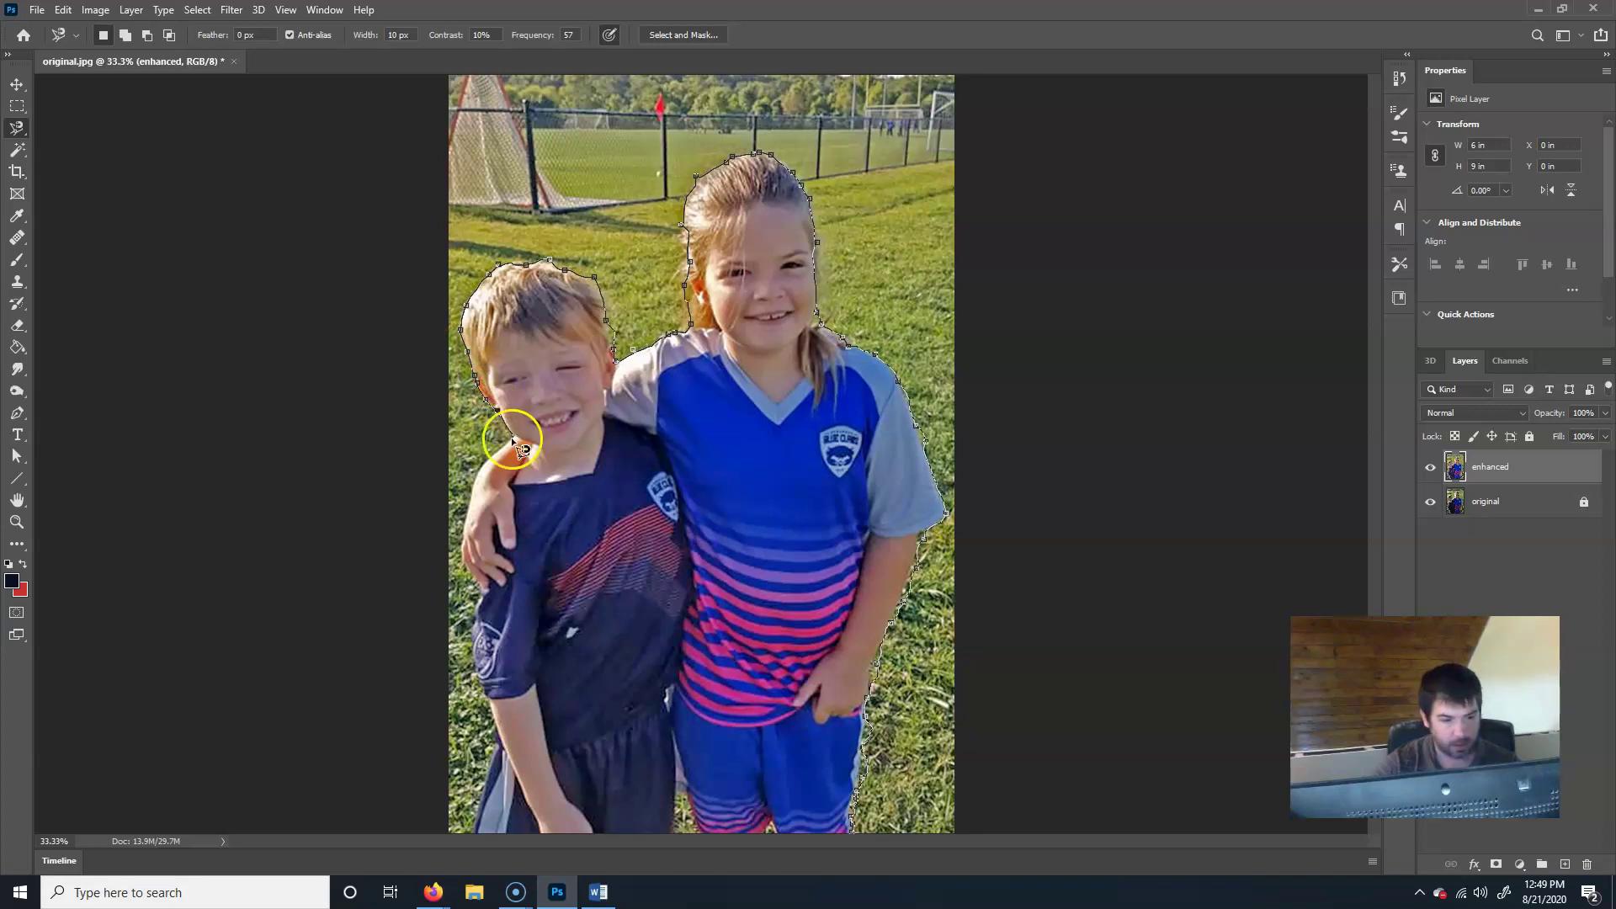
- Continue the Magnetic Lasso outline from the boy's jaw around the girl's hand on his shoulder and down his outer sleeve
left_click(458, 534)
left_click(476, 587)
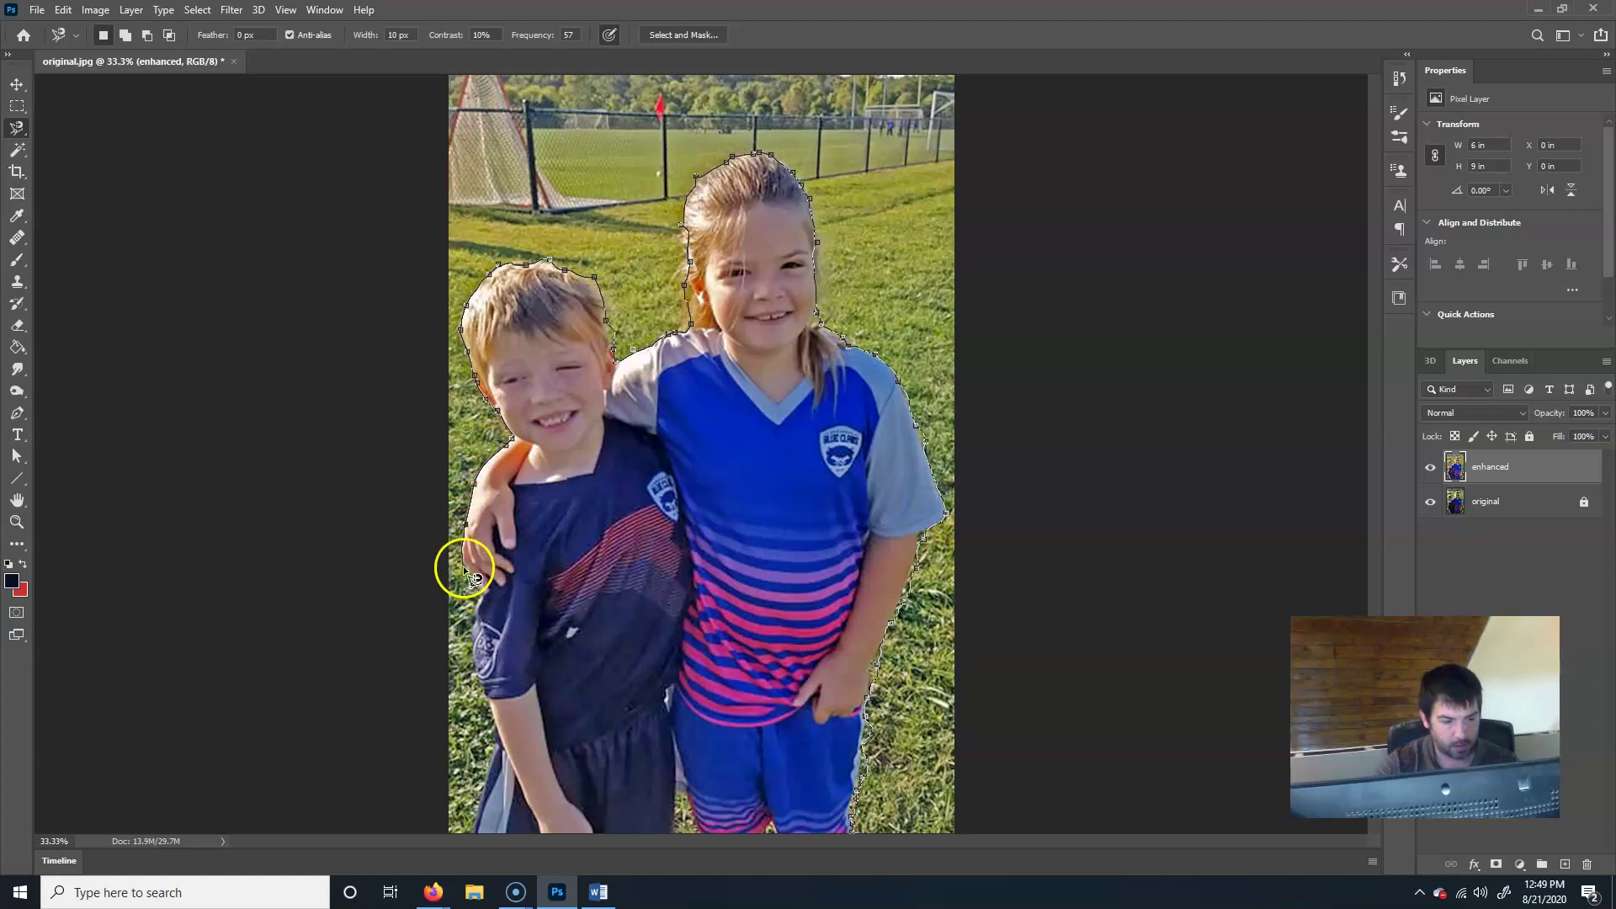
left_click(475, 636)
left_click(469, 678)
left_click(473, 653)
left_click(469, 620)
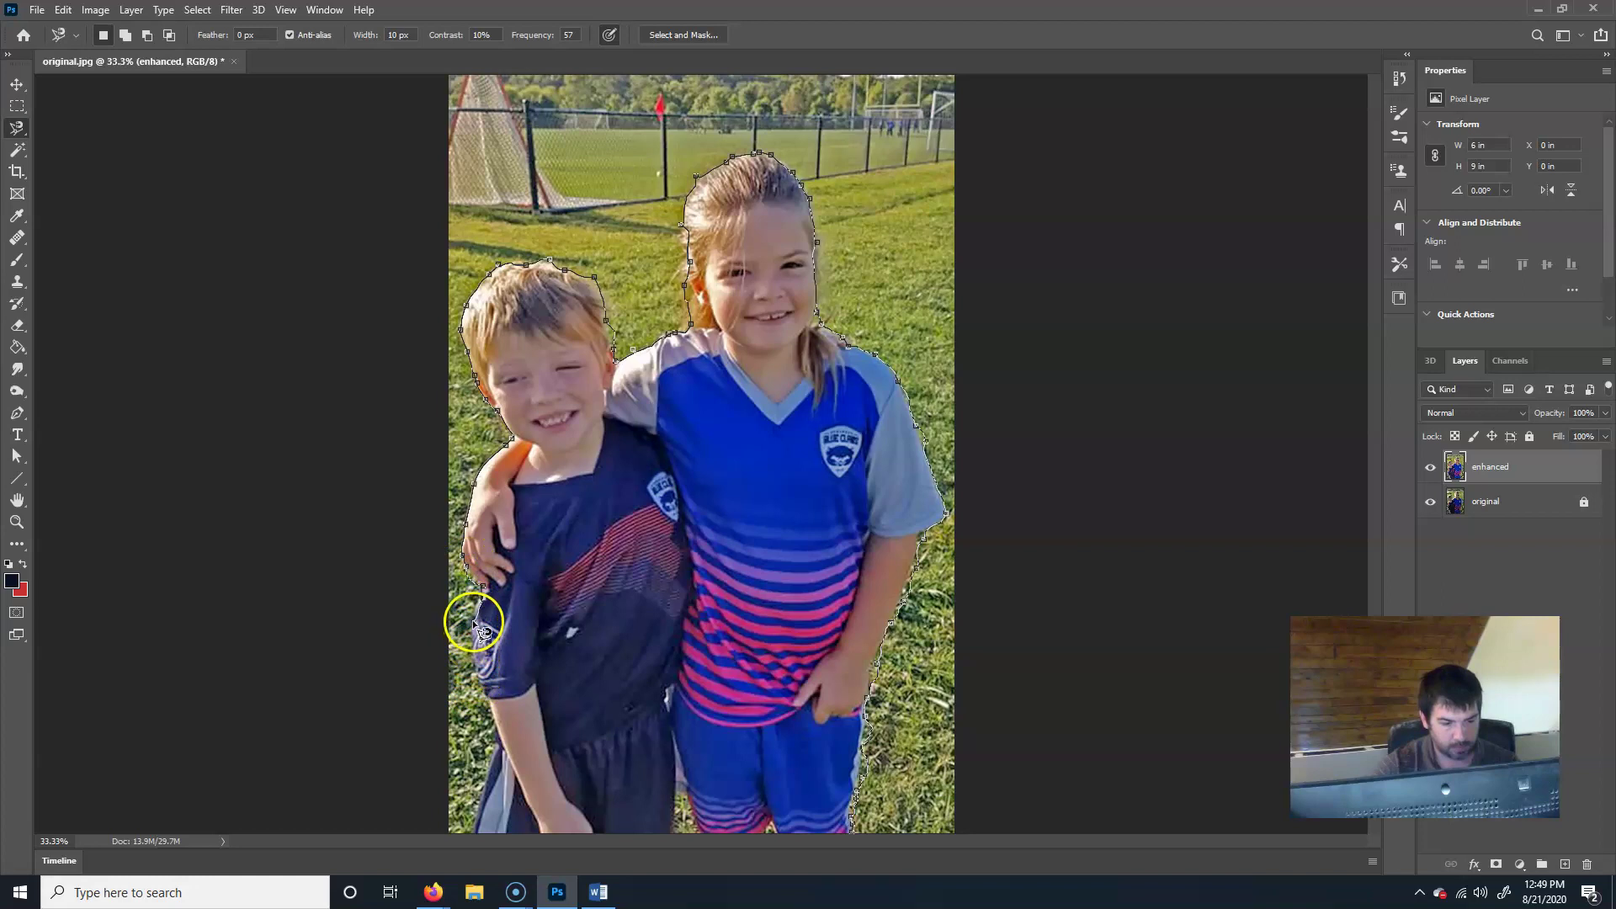
- Trace the Magnetic Lasso outline down the boy's arm and shorts and close it along the photo's bottom edge
left_click(497, 728)
left_click(469, 800)
left_click(494, 763)
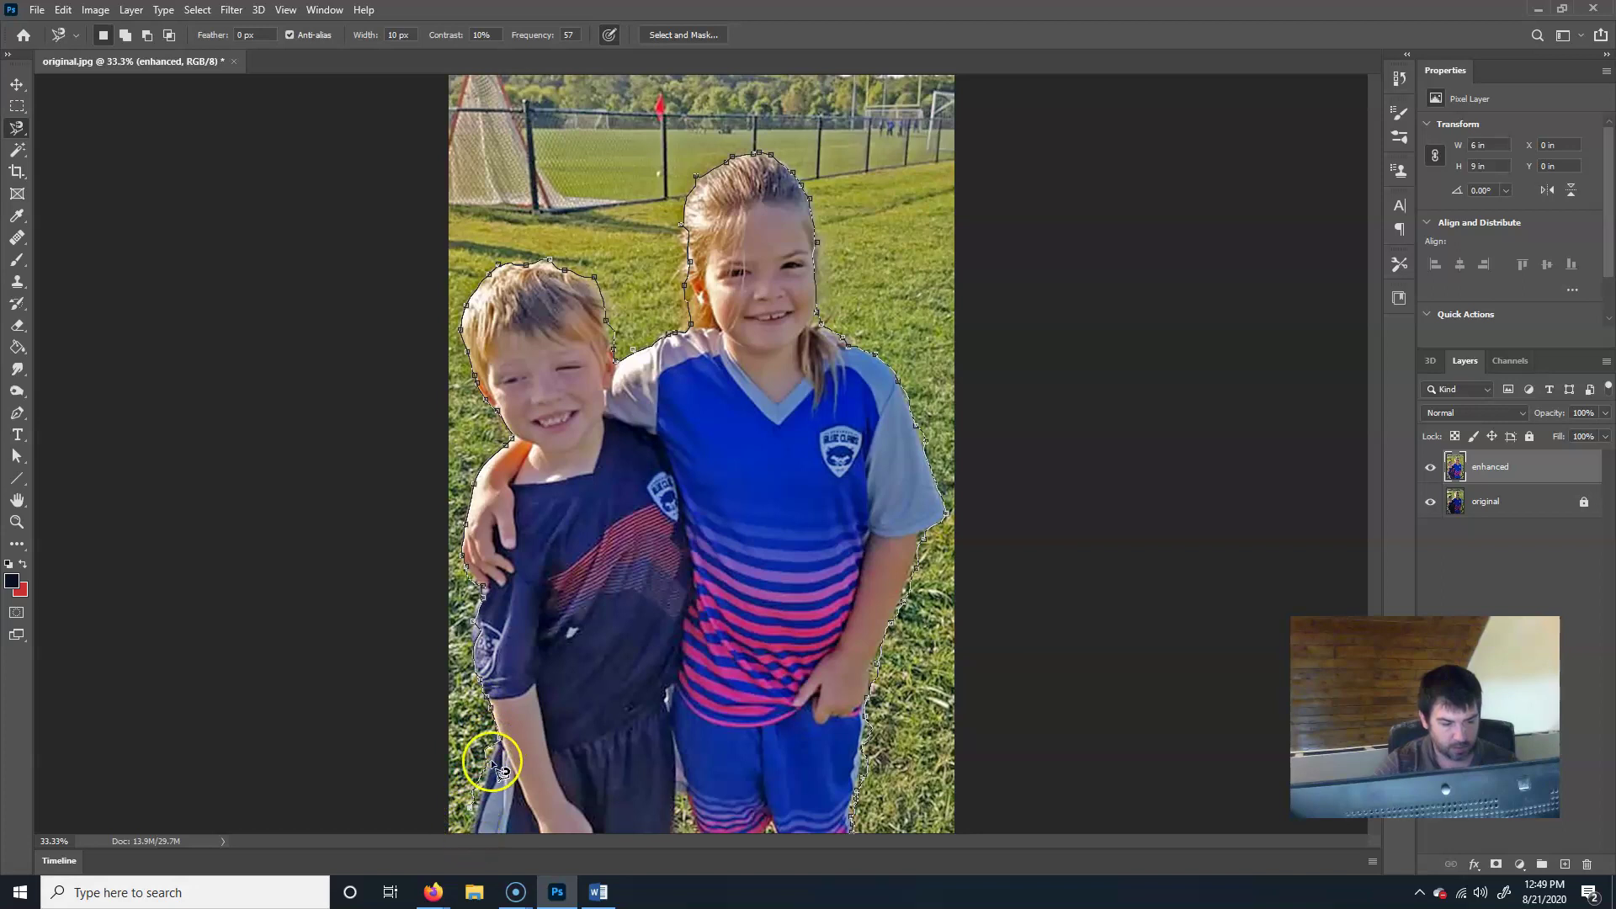
key("BackSpace")
left_click(497, 763)
left_click(495, 764)
left_click(472, 833)
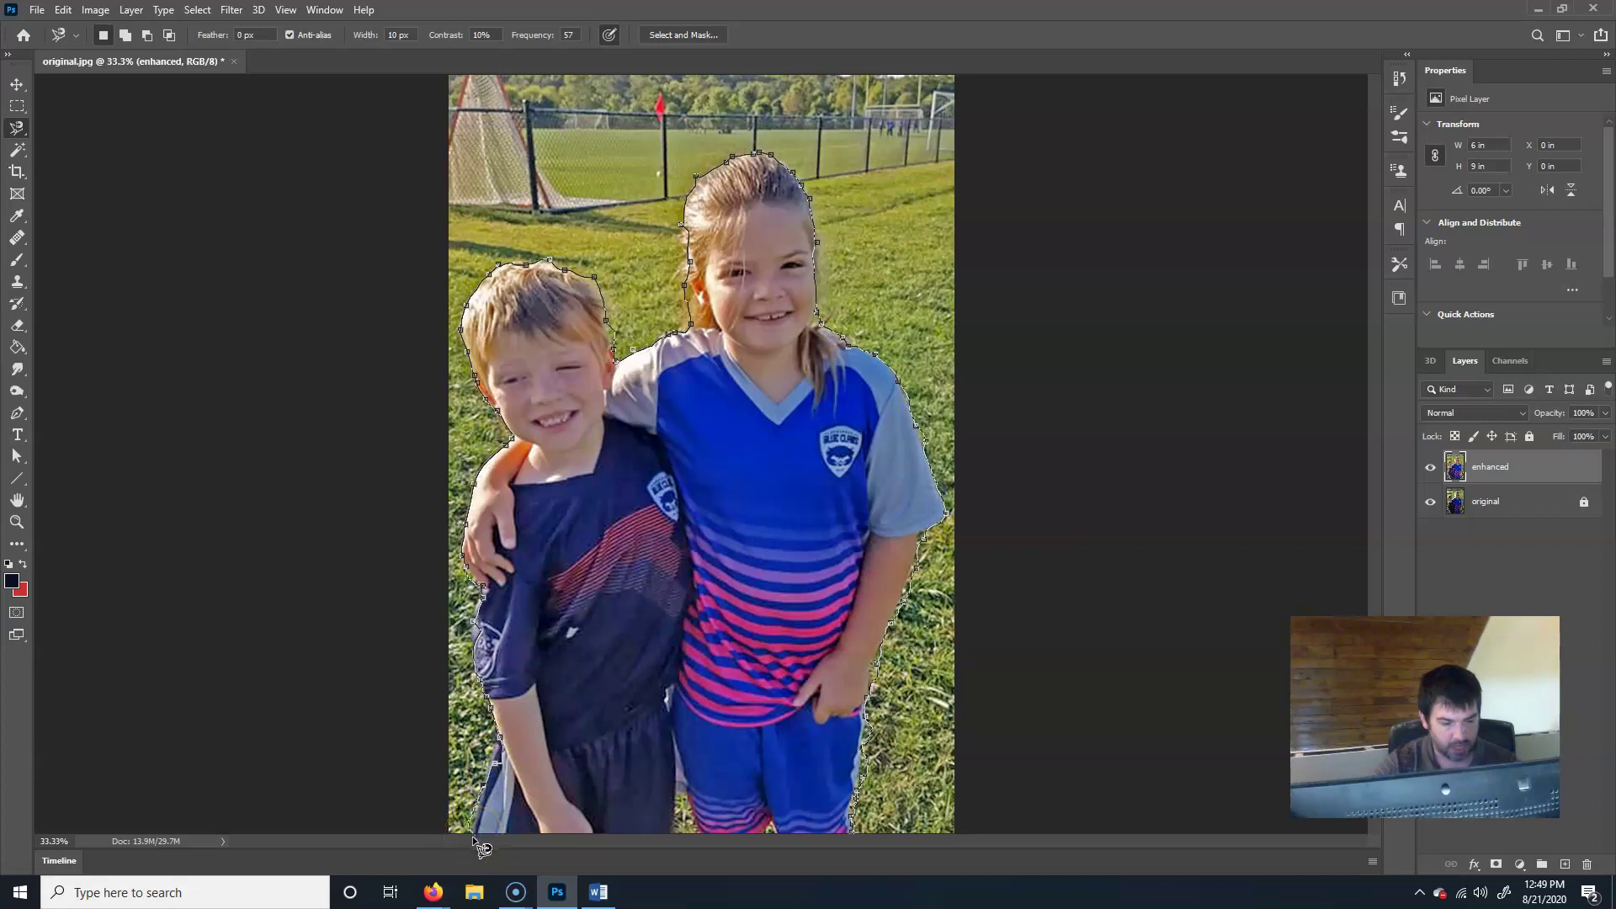
left_click(851, 833)
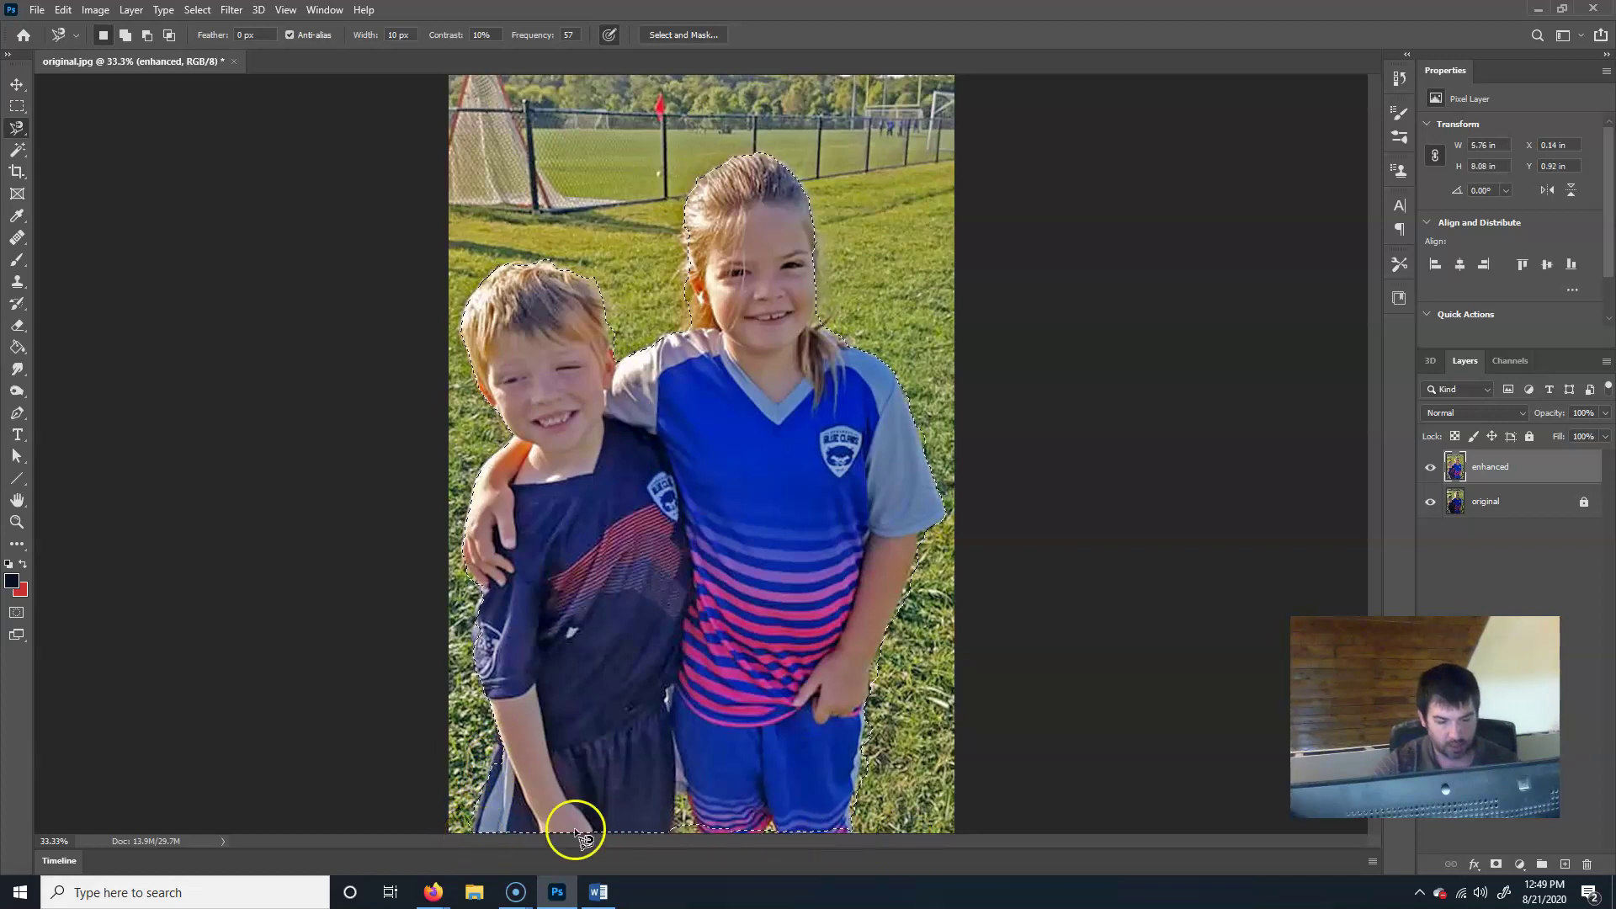
- Check the children's selection as a Quick Mask overlay and invert the selection to cover the background
left_click(740, 596)
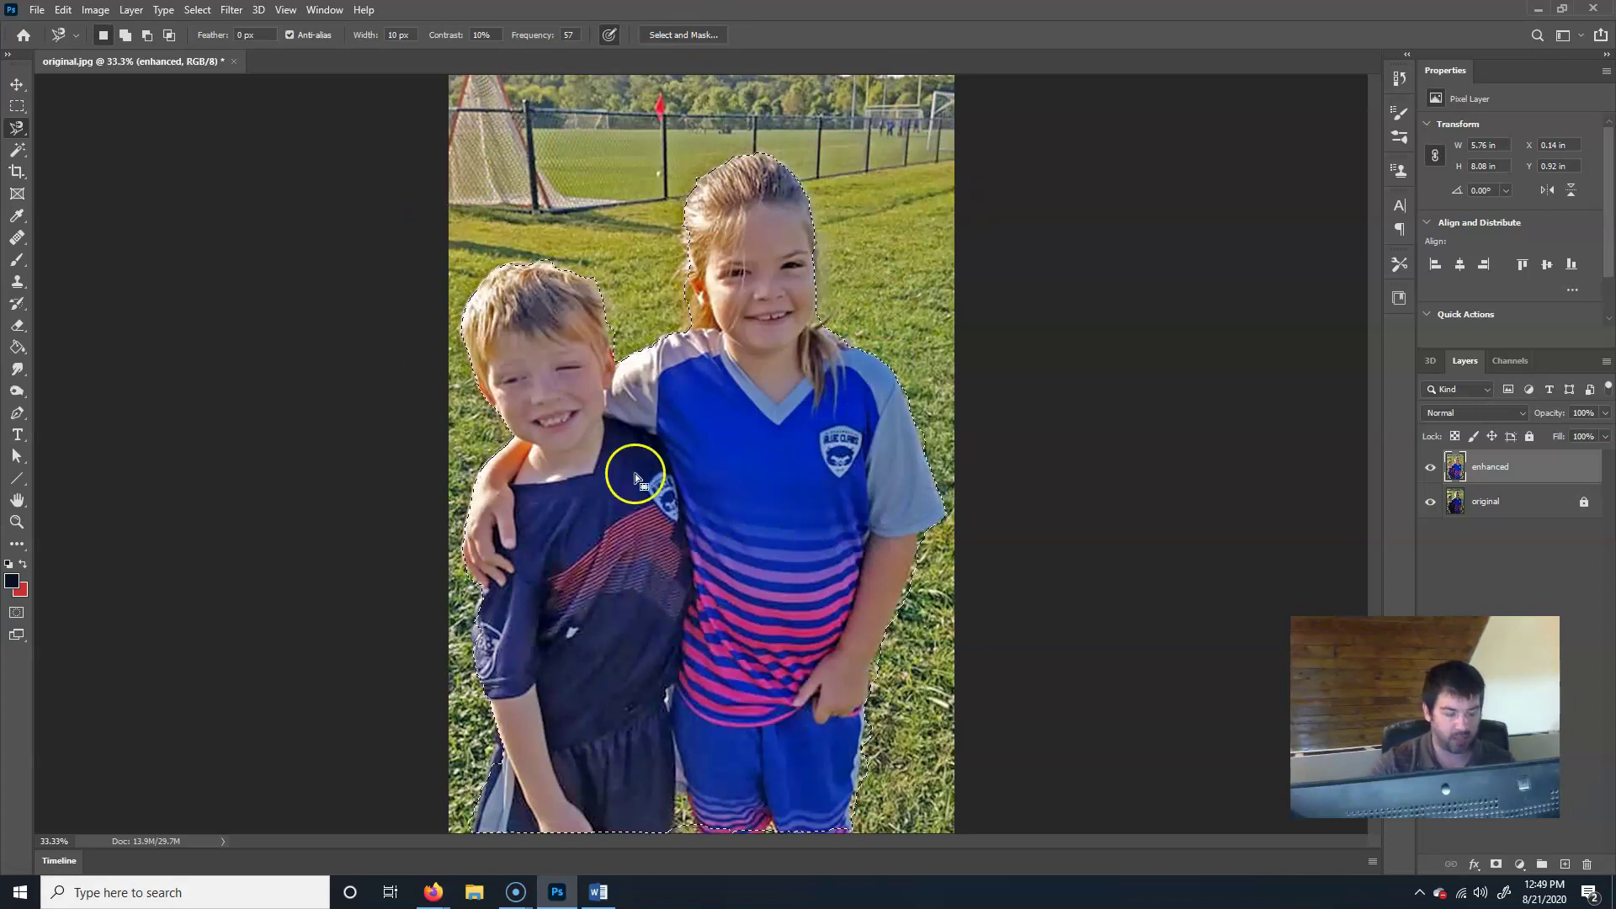
key("q")
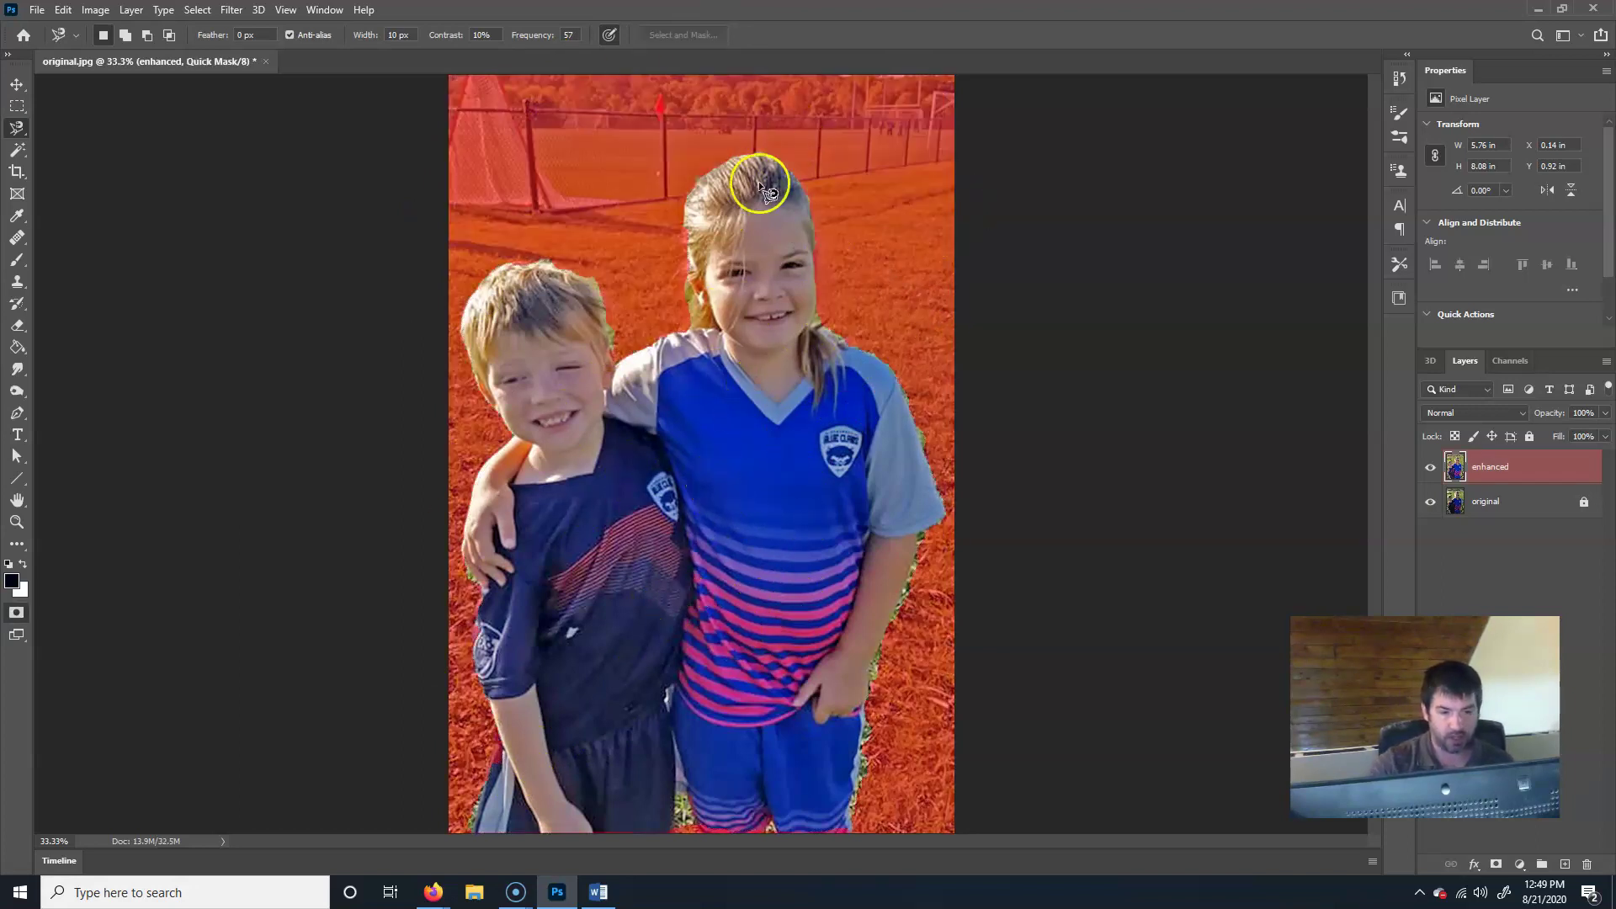
key("q")
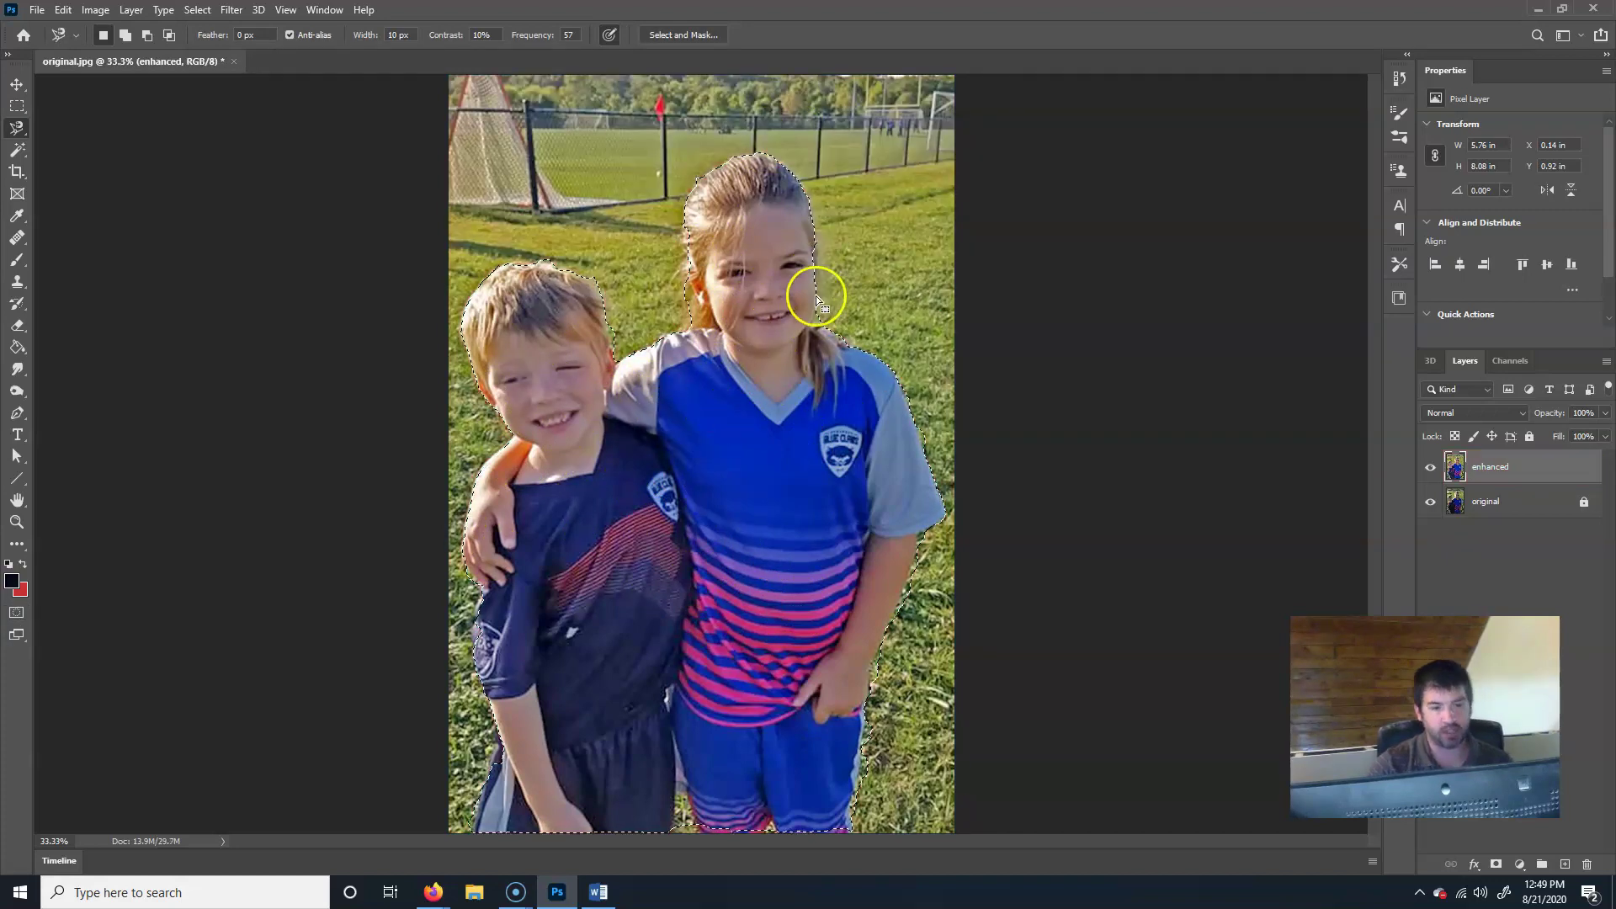
left_click(197, 9)
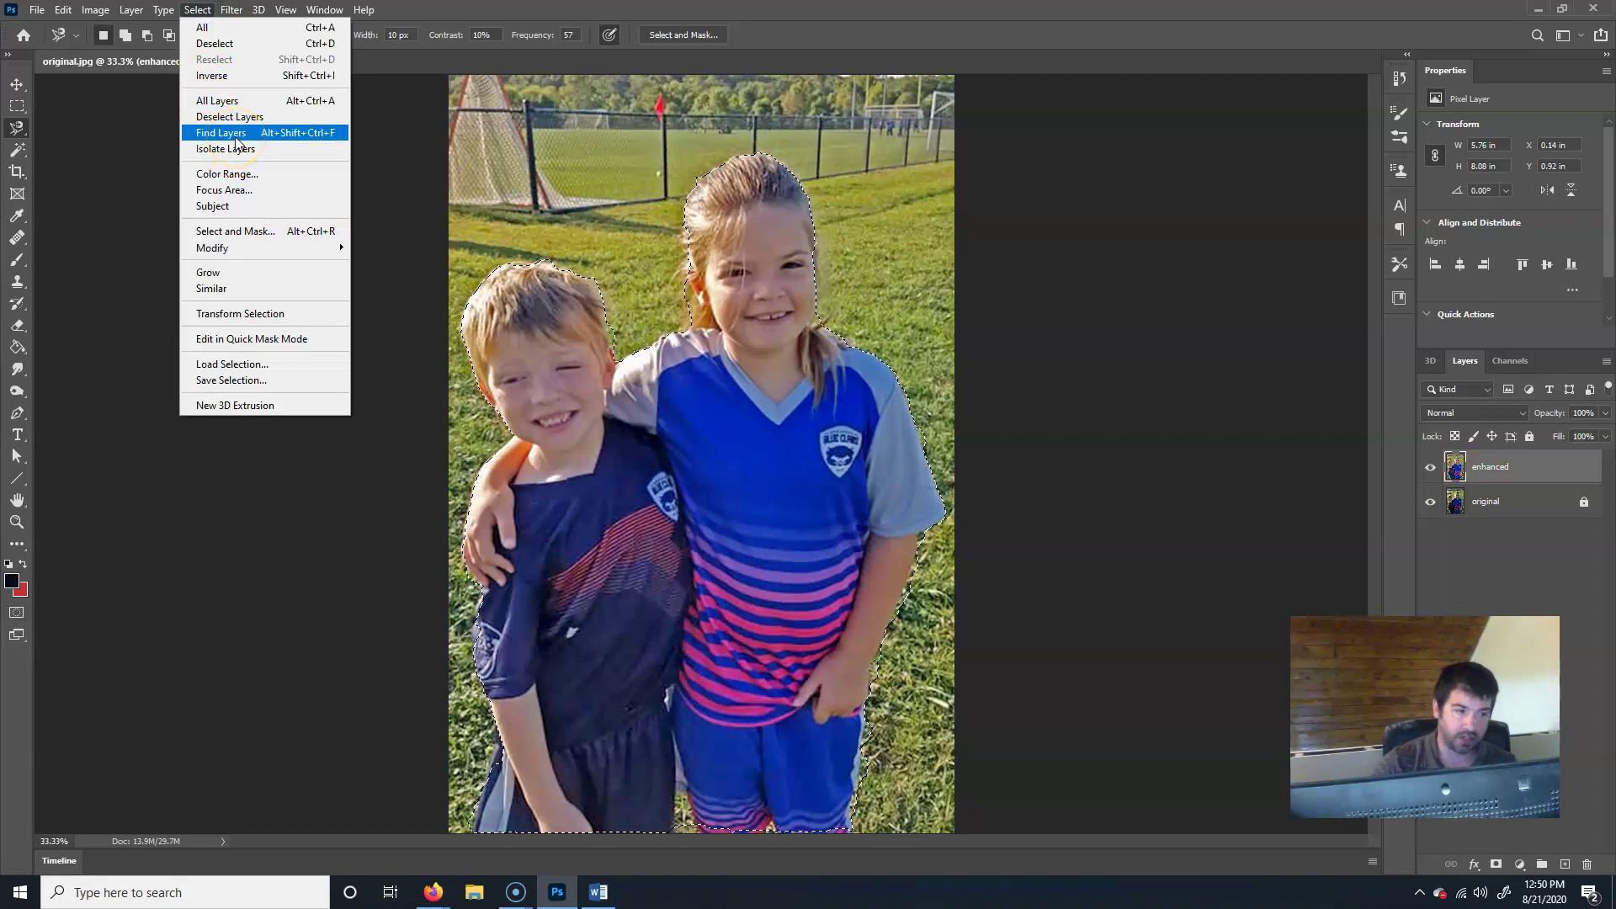
left_click(268, 80)
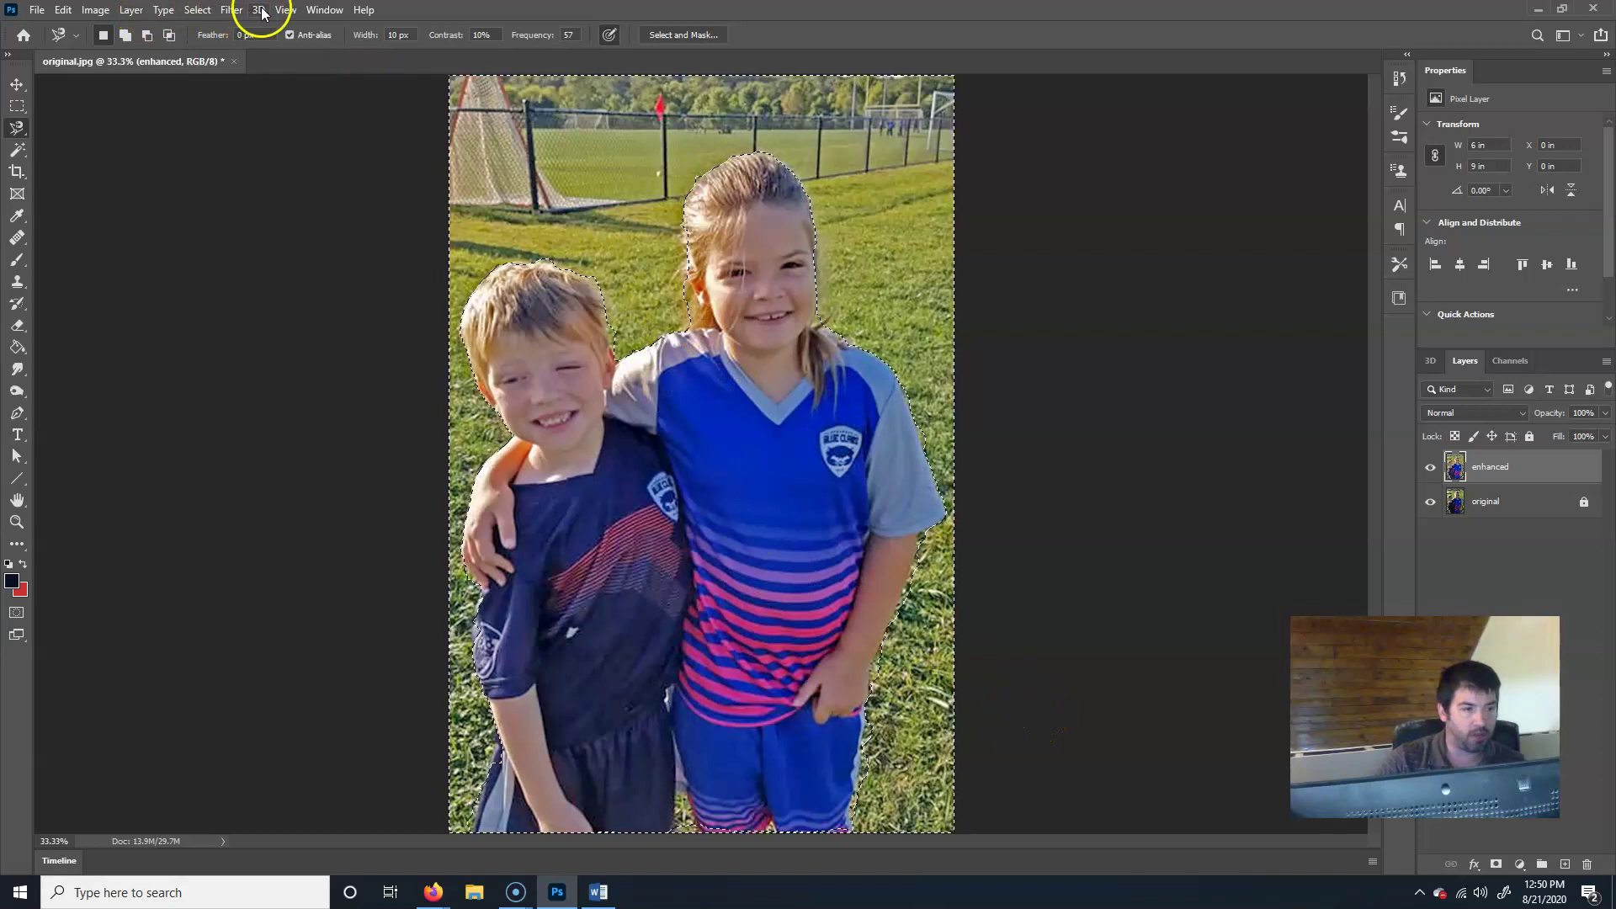
- Apply a Gaussian Blur with a radius of 3.2 pixels to the selected background, checking it in a 25% preview
left_click(229, 12)
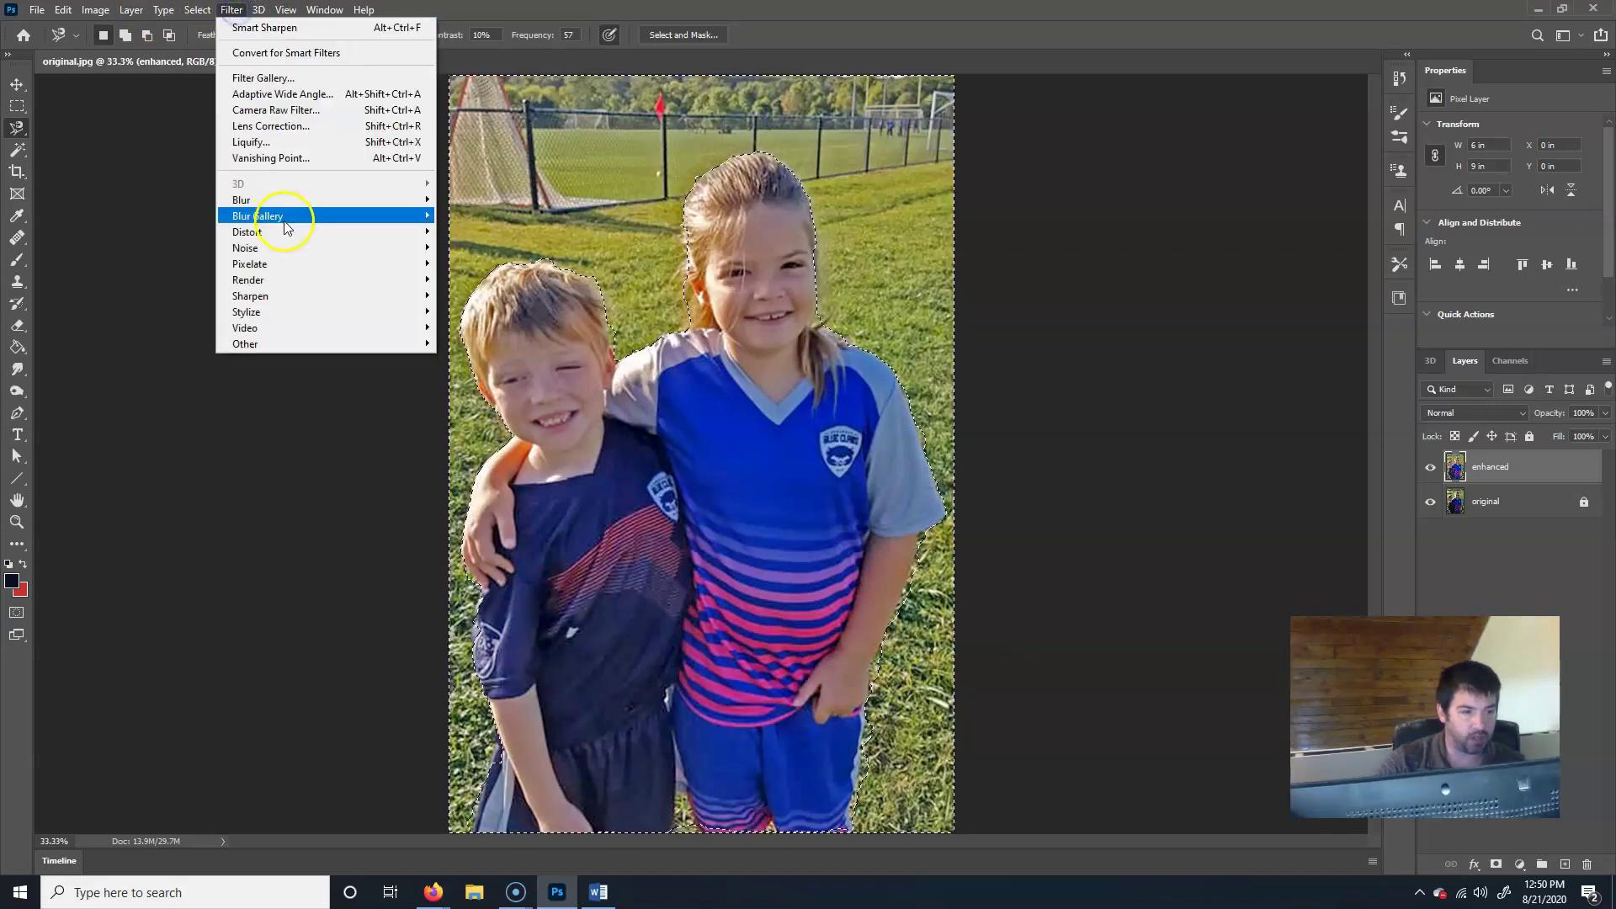
mouse_move(322, 200)
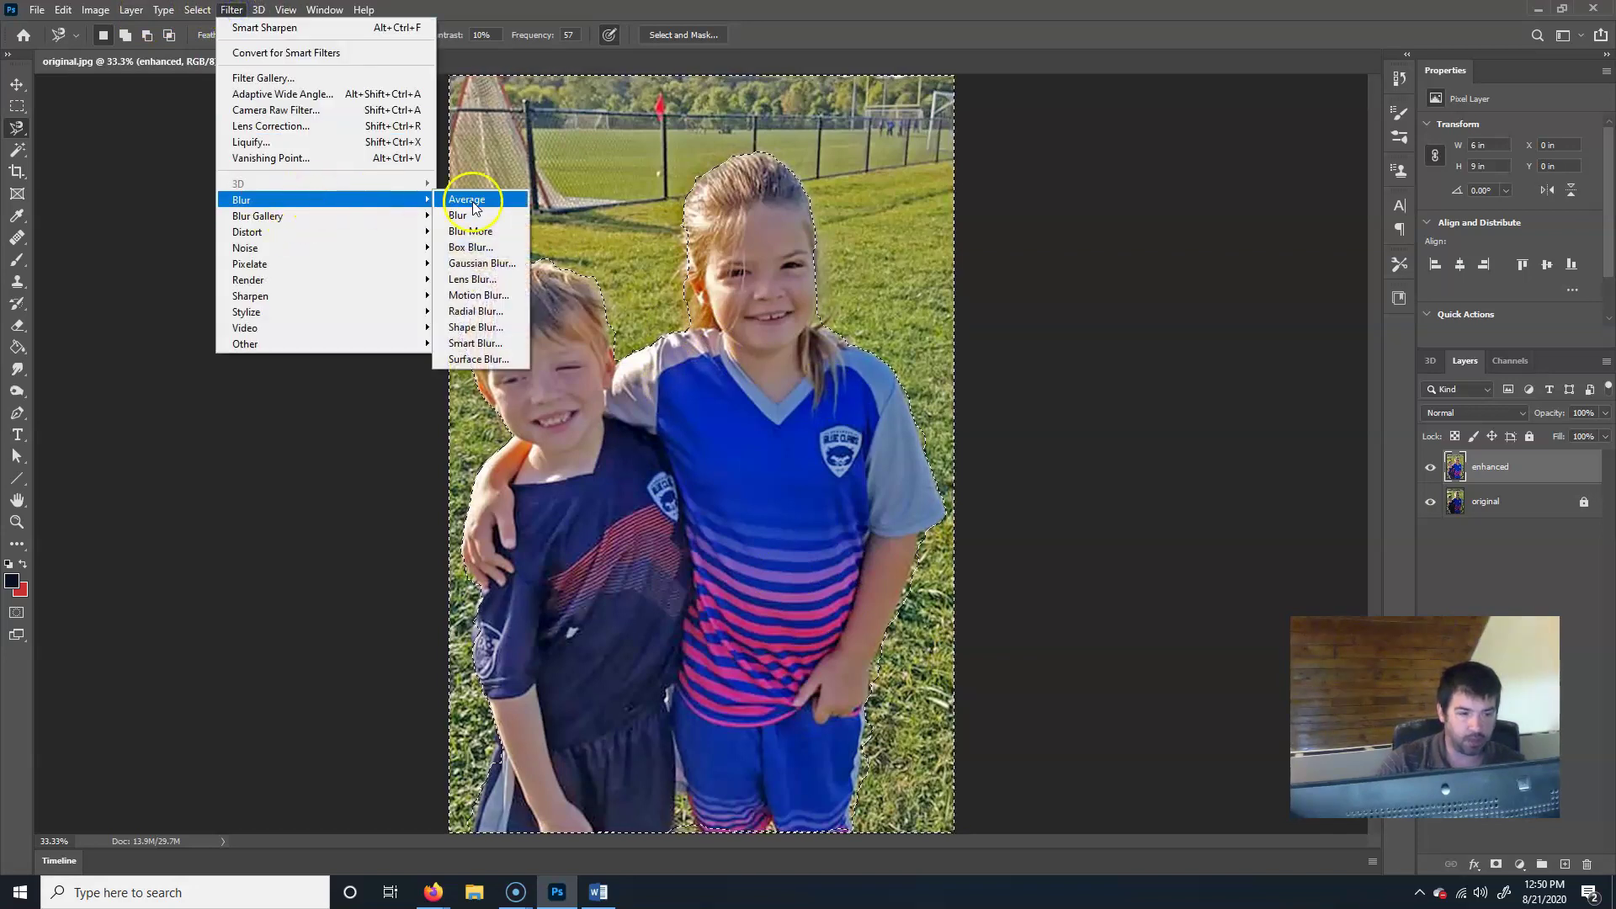
left_click(481, 263)
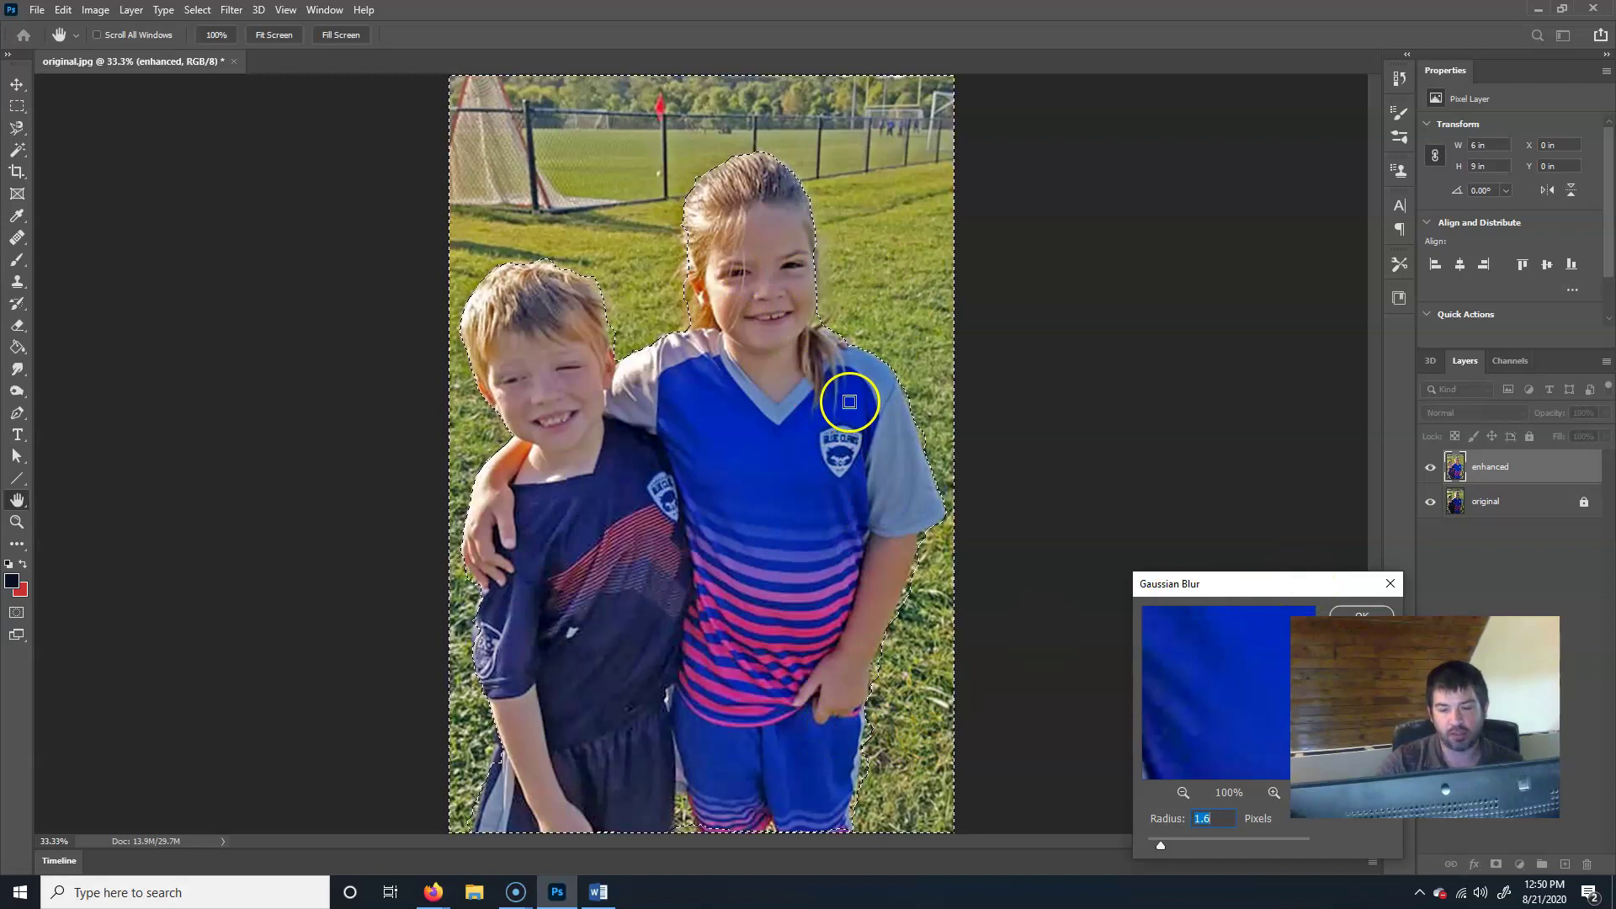
left_click_drag(1234, 587, 1096, 226)
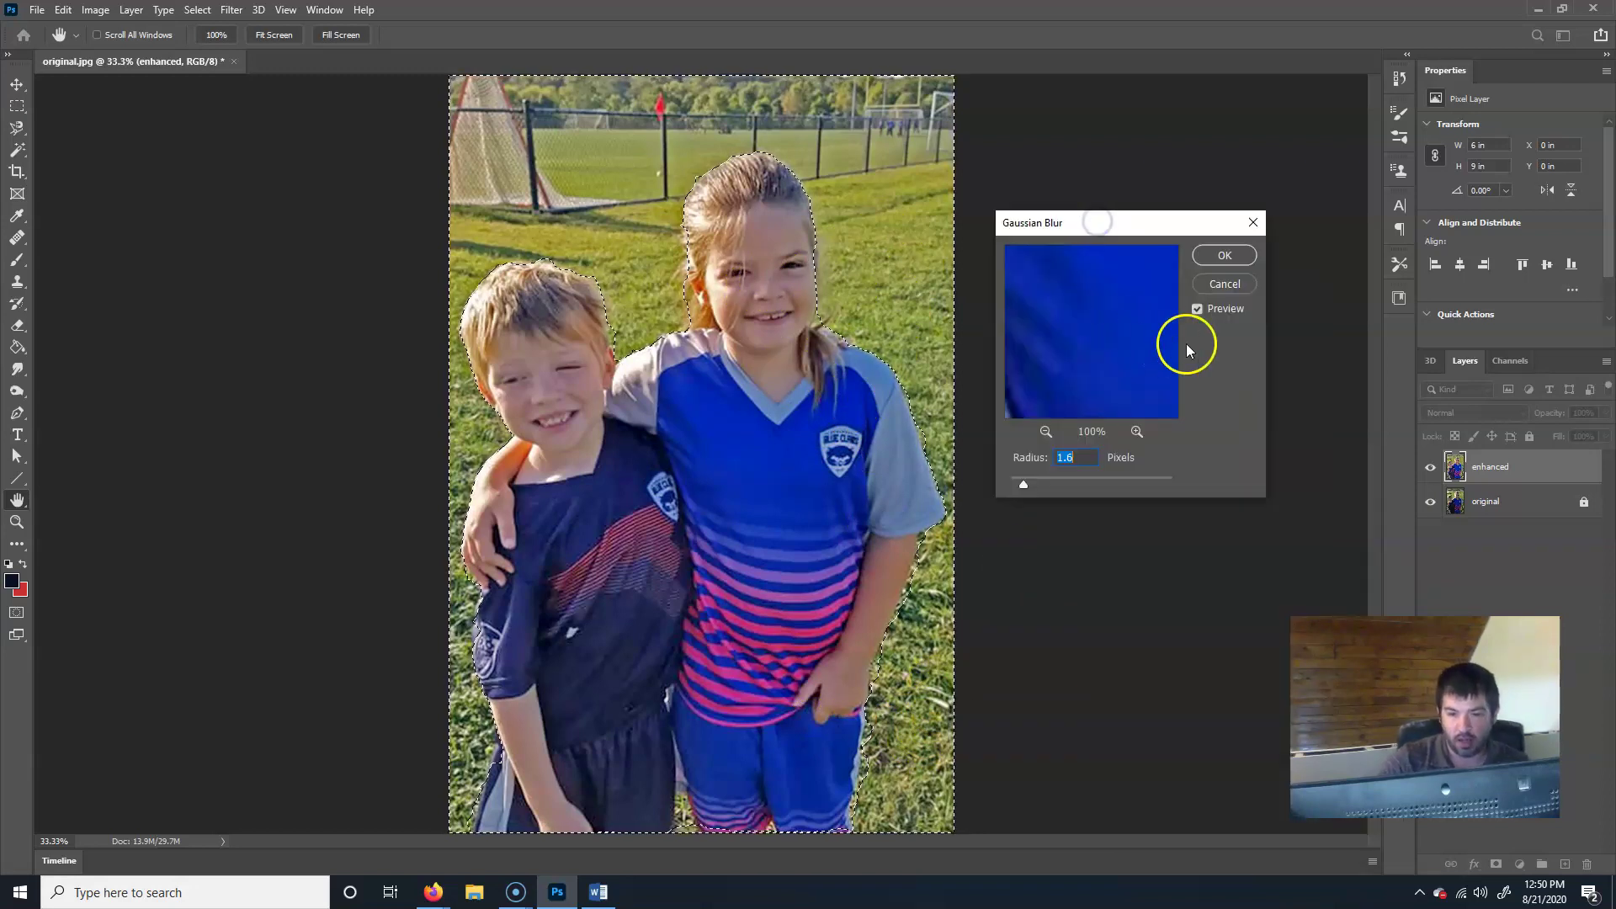
left_click(1196, 309)
left_click_drag(1079, 345, 1106, 364)
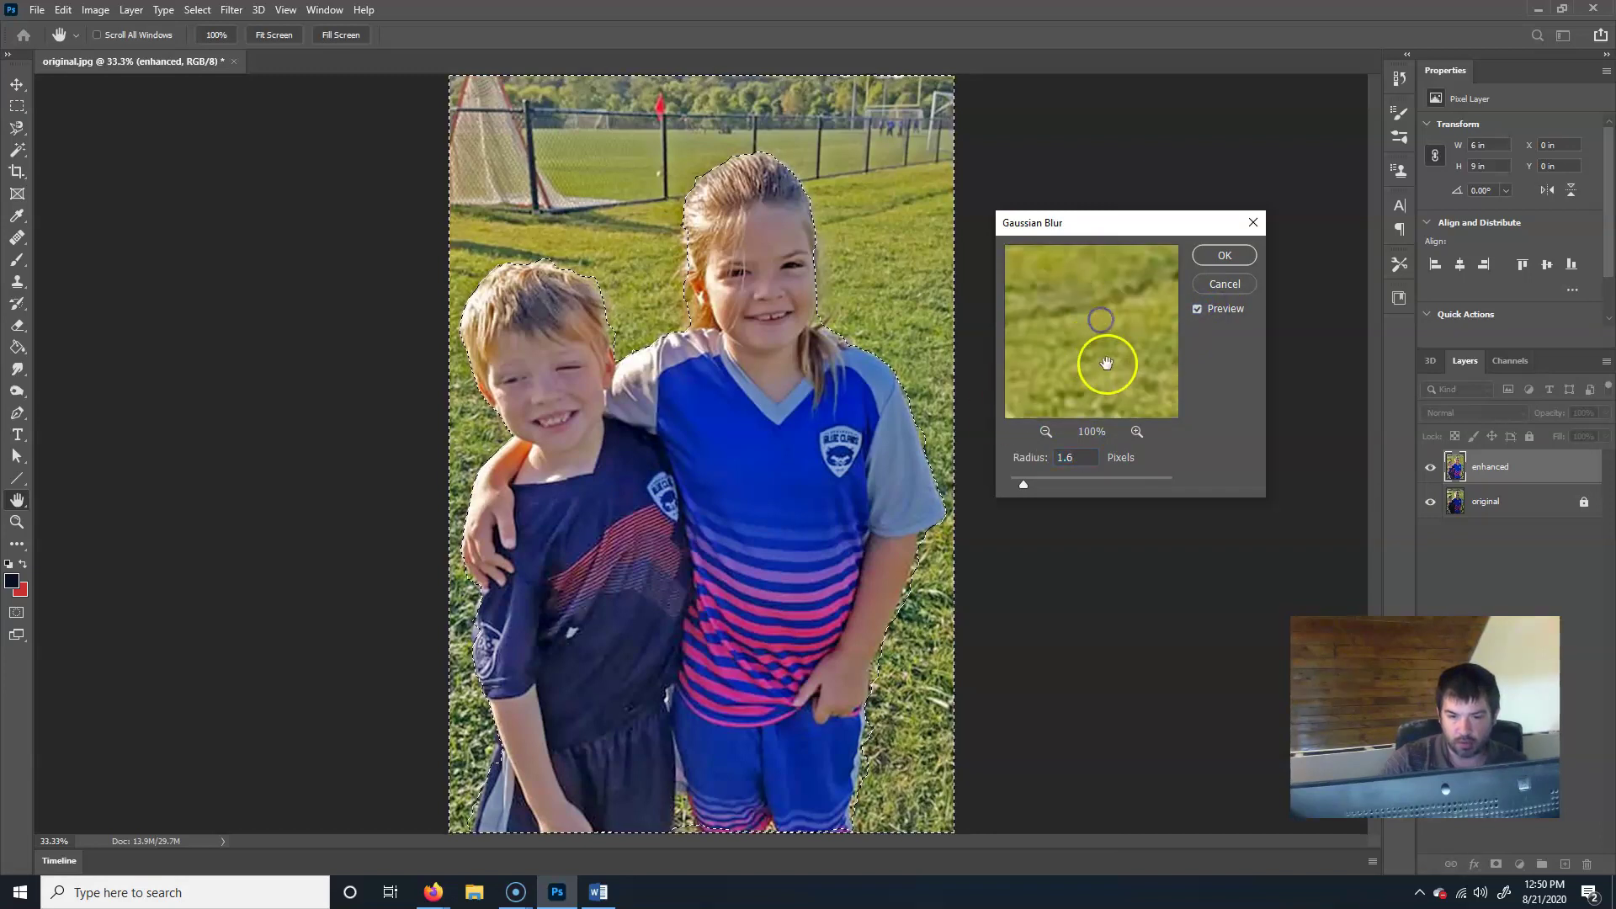
left_click(1045, 432)
left_click(1046, 432)
left_click(1045, 432)
left_click(1045, 432)
mouse_move(1089, 386)
left_mouse_down()
mouse_move(1082, 270)
mouse_move(1087, 336)
mouse_move(1098, 252)
mouse_move(1111, 379)
left_mouse_up()
left_click(1042, 483)
mouse_move(1048, 489)
left_mouse_down()
mouse_move(1140, 478)
mouse_move(1036, 489)
left_mouse_up()
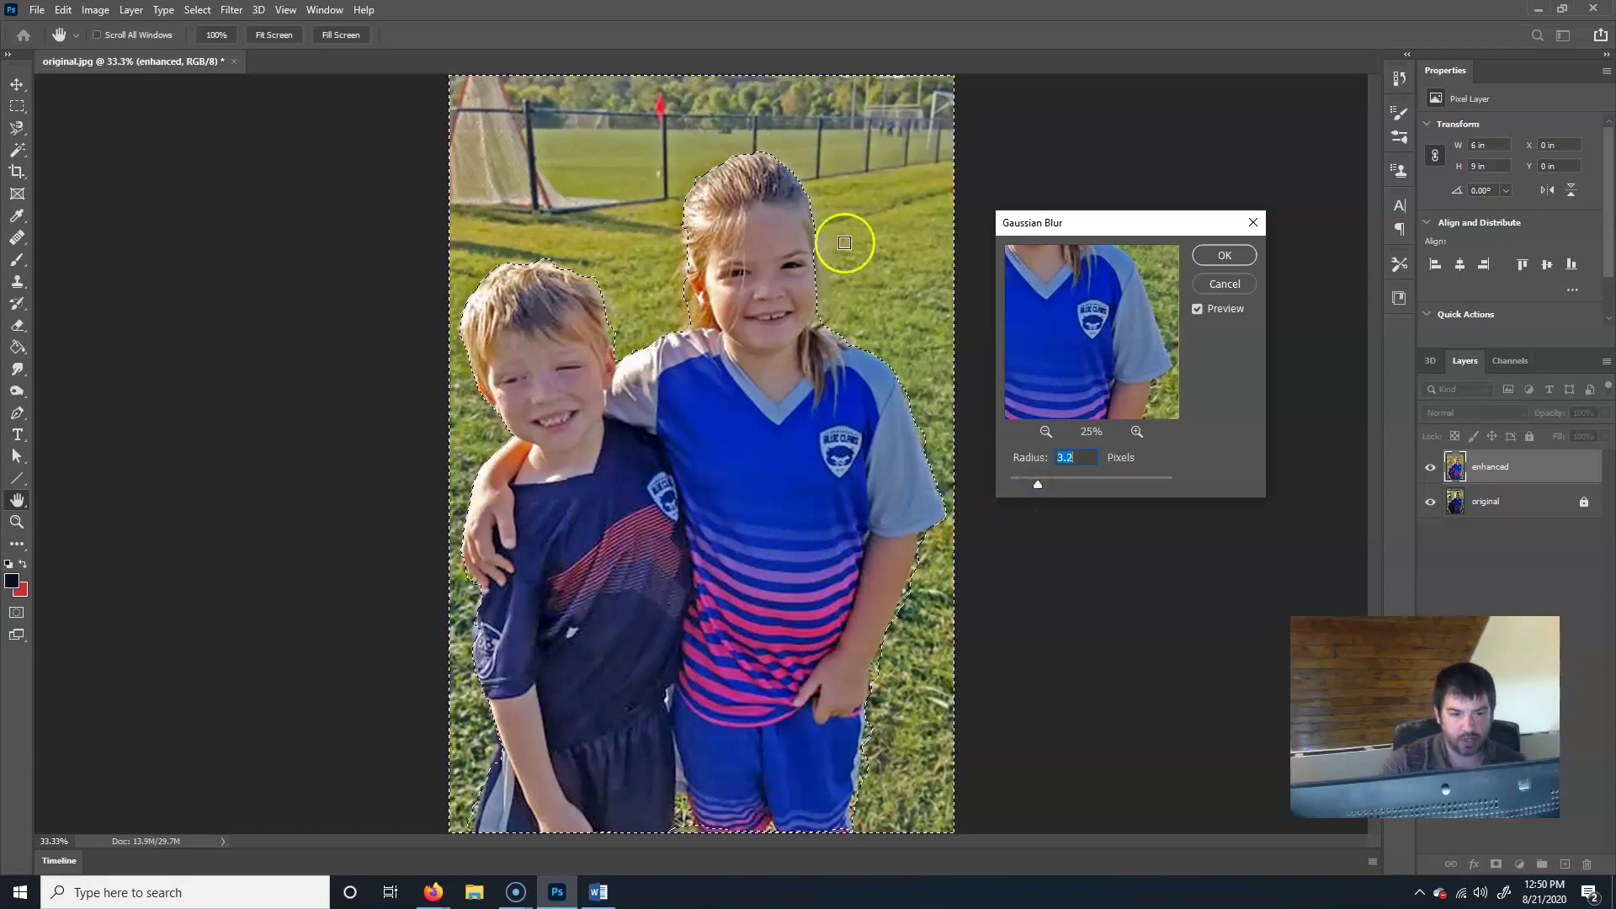
left_click(1223, 254)
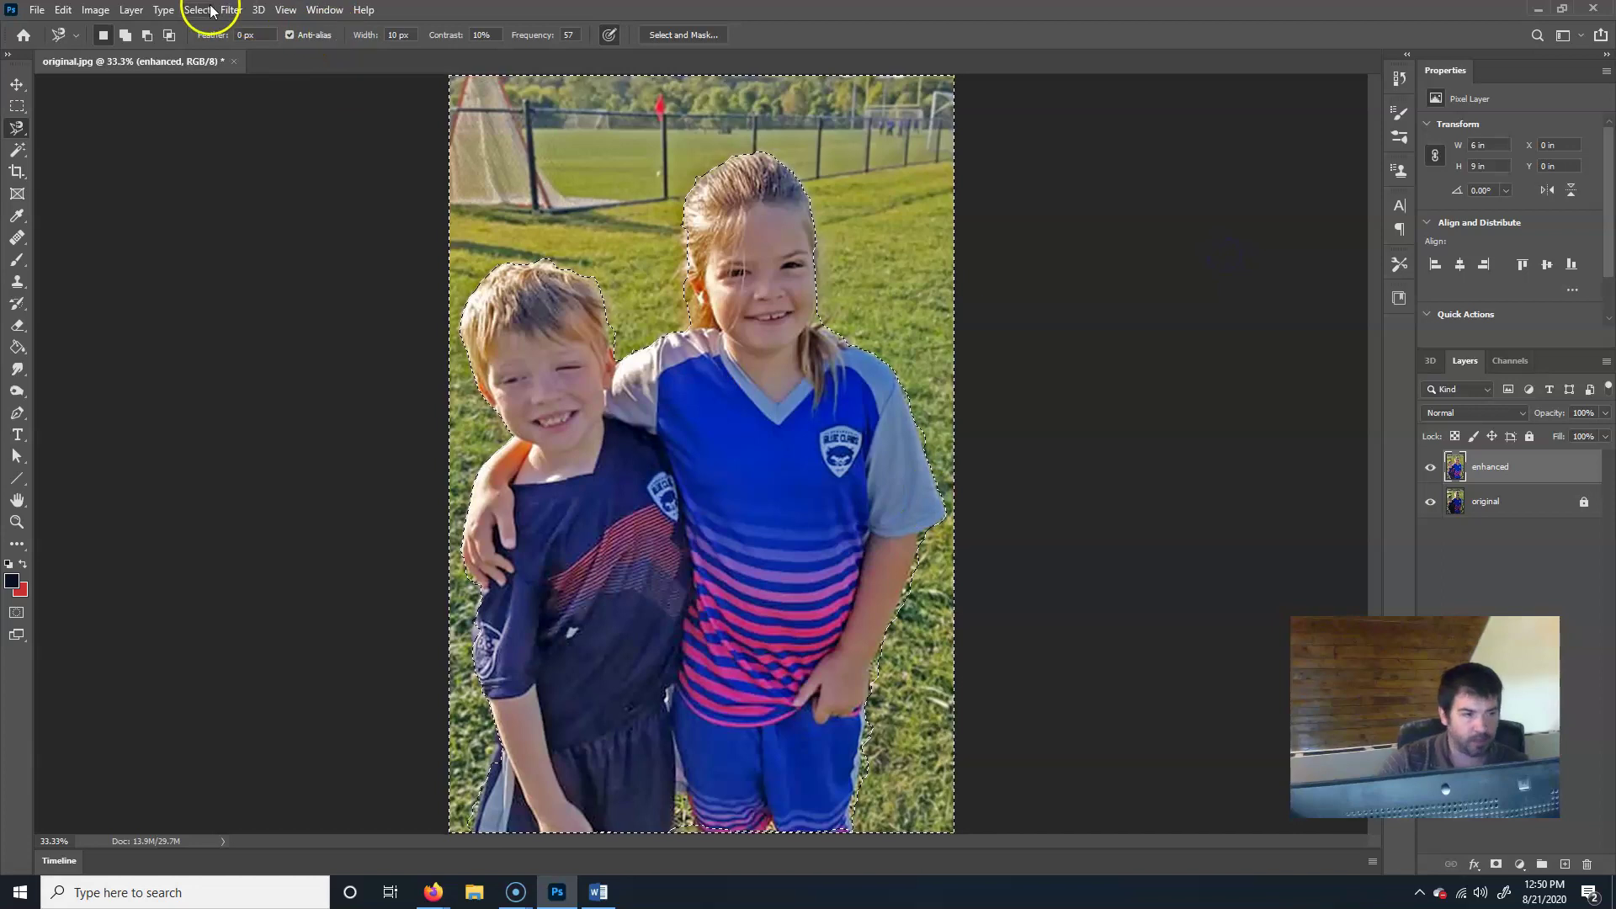
- Brighten the selected background with Curves by raising a midtone point to input 107, output 122
left_click(102, 12)
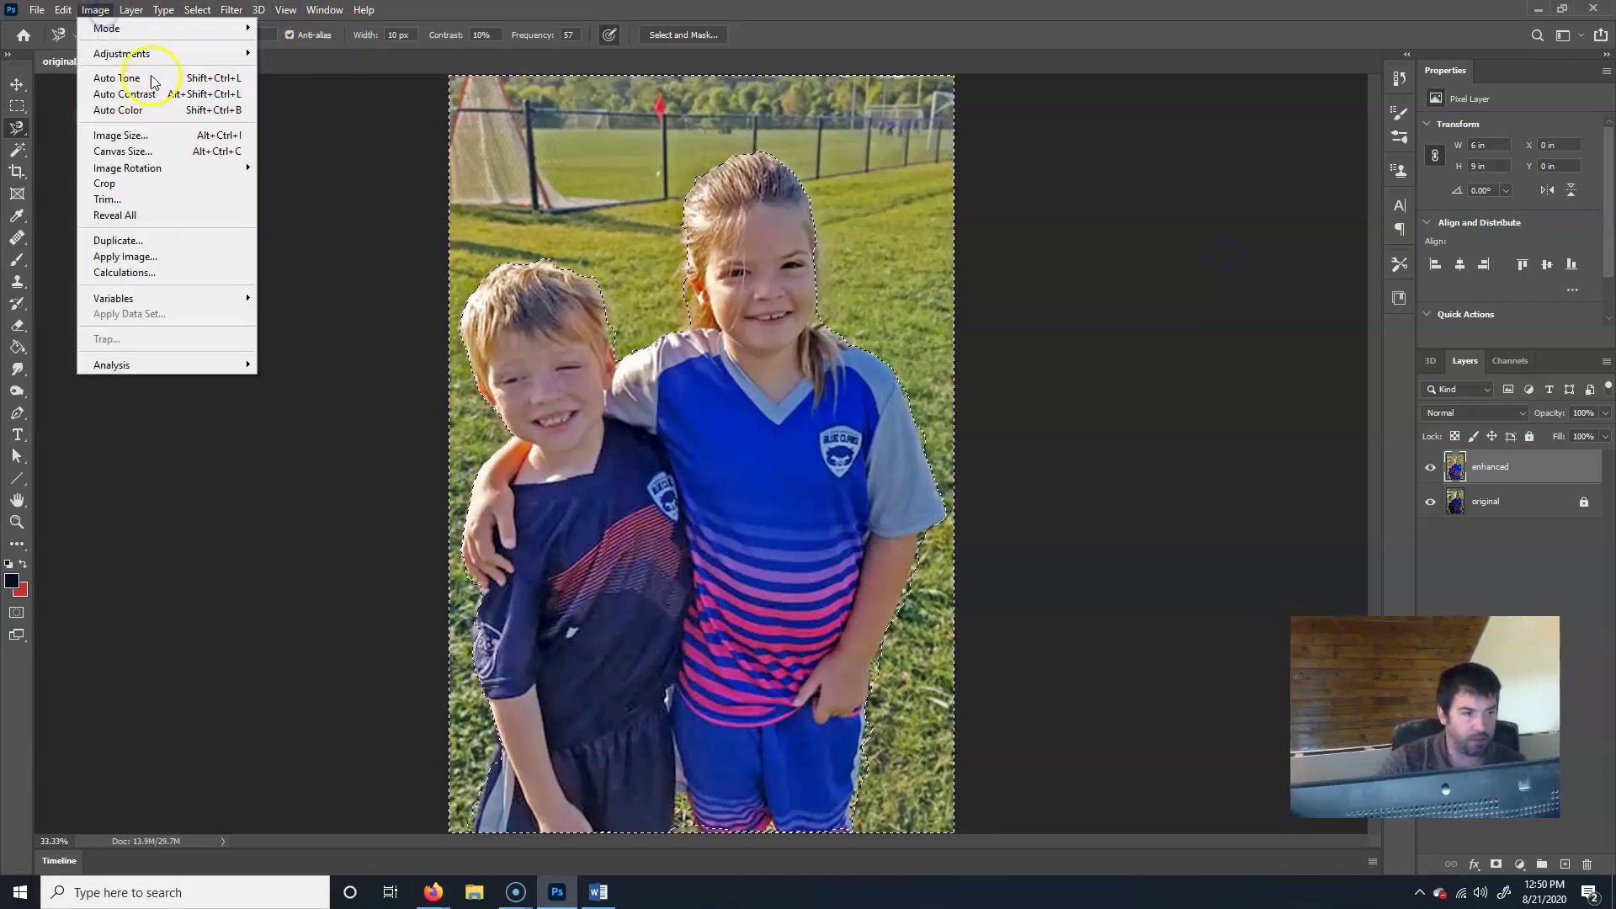
mouse_move(170, 58)
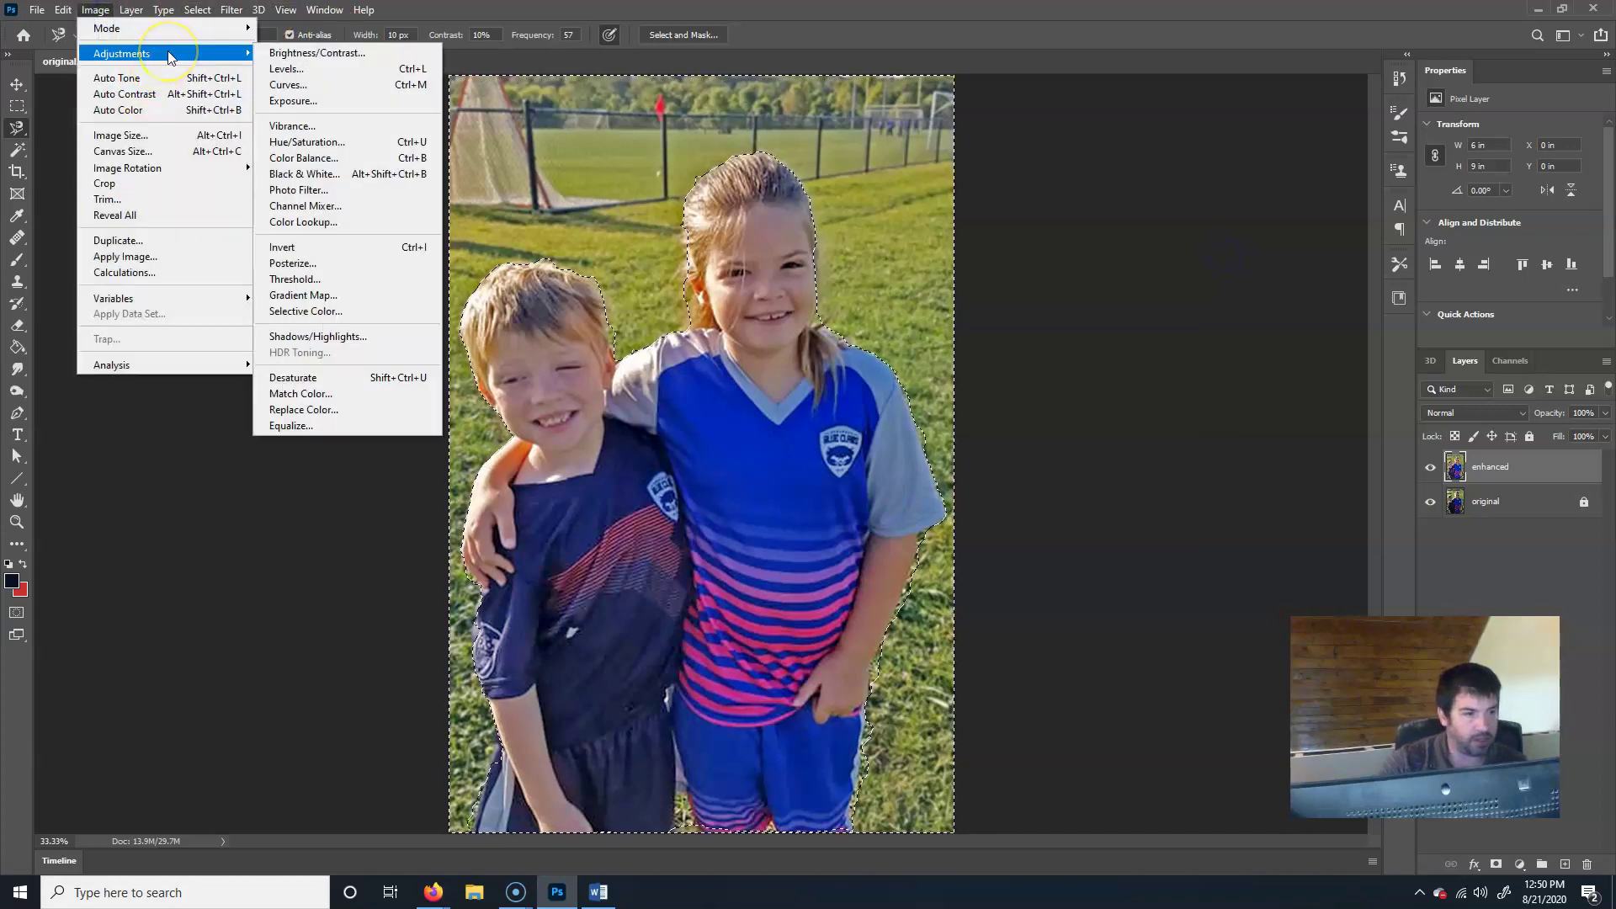
left_click(361, 85)
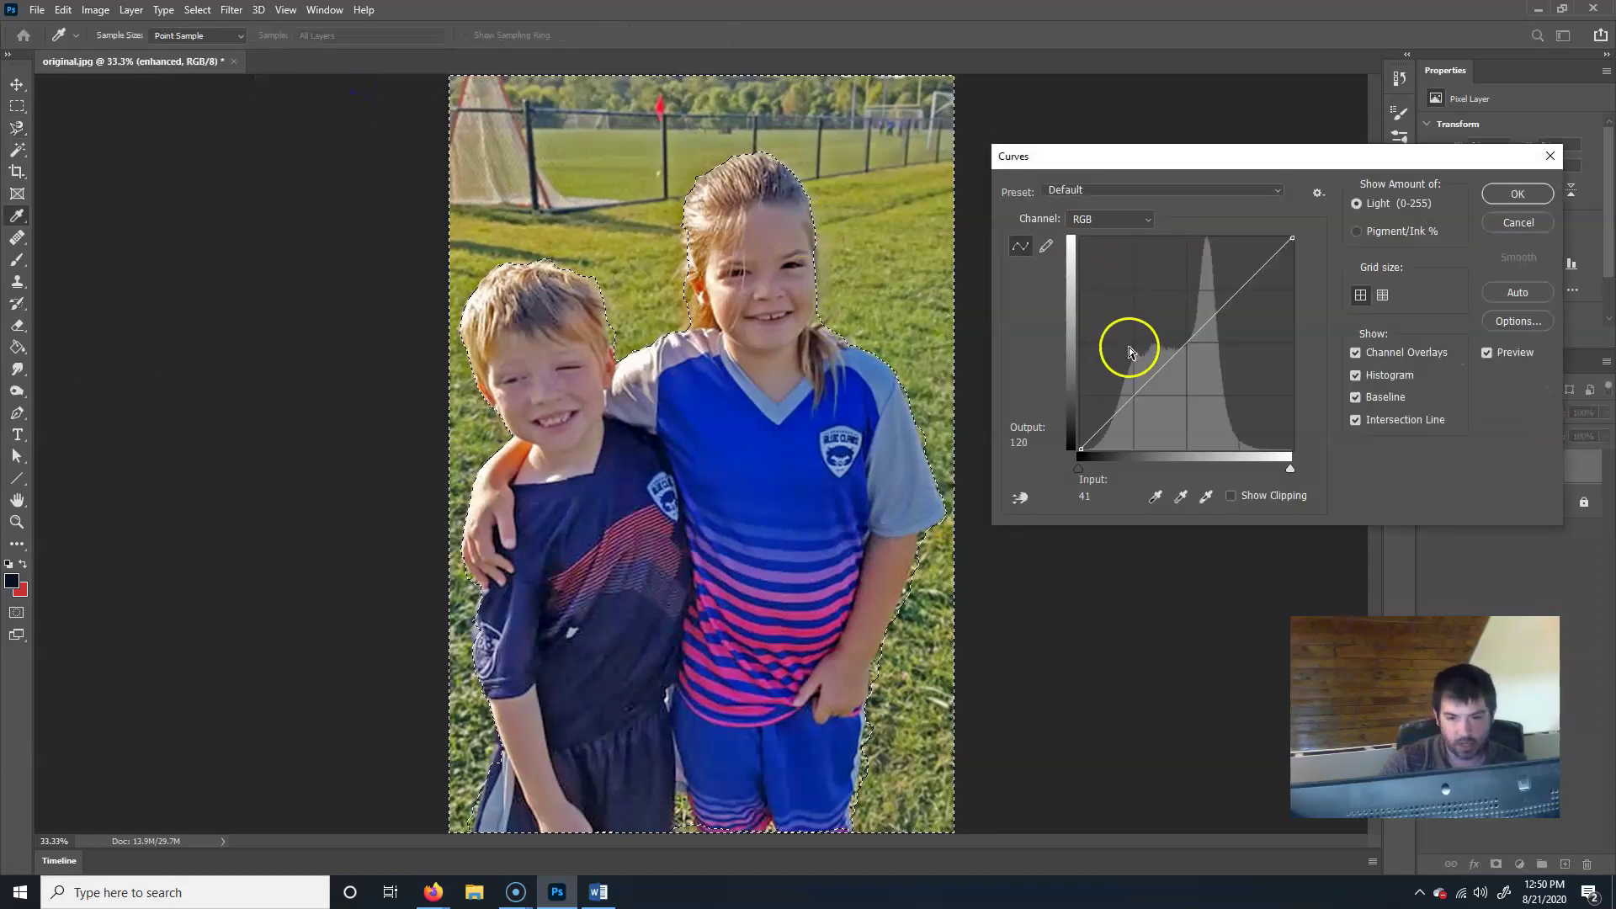
left_click(1179, 337)
mouse_move(1180, 338)
left_mouse_down()
mouse_move(1151, 328)
mouse_move(1170, 350)
left_mouse_up()
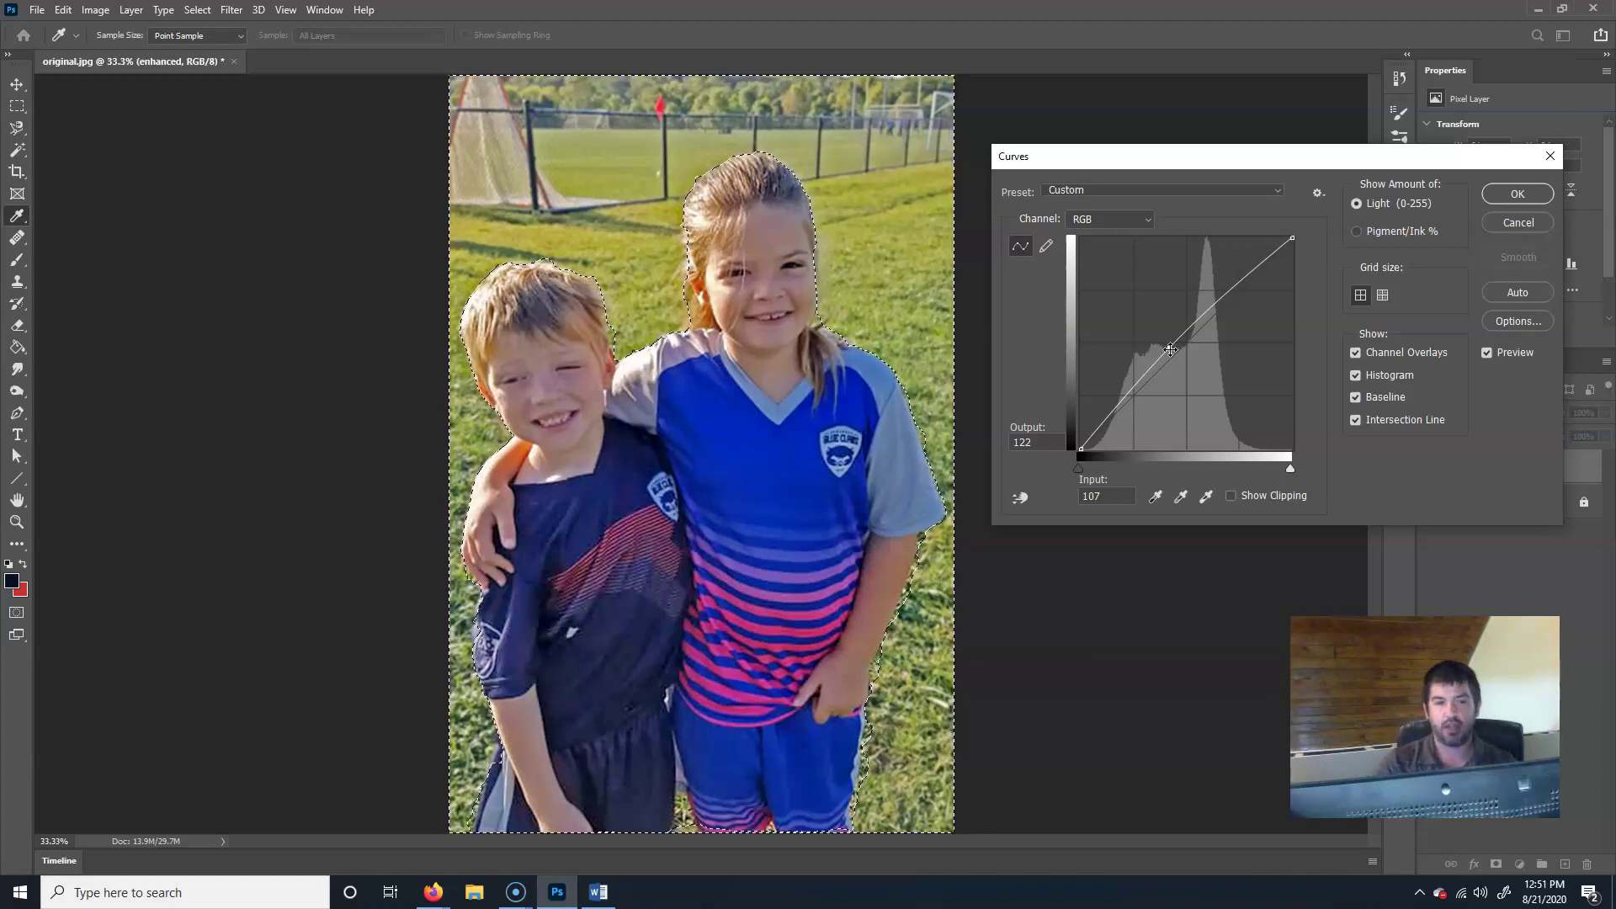
left_click(1538, 197)
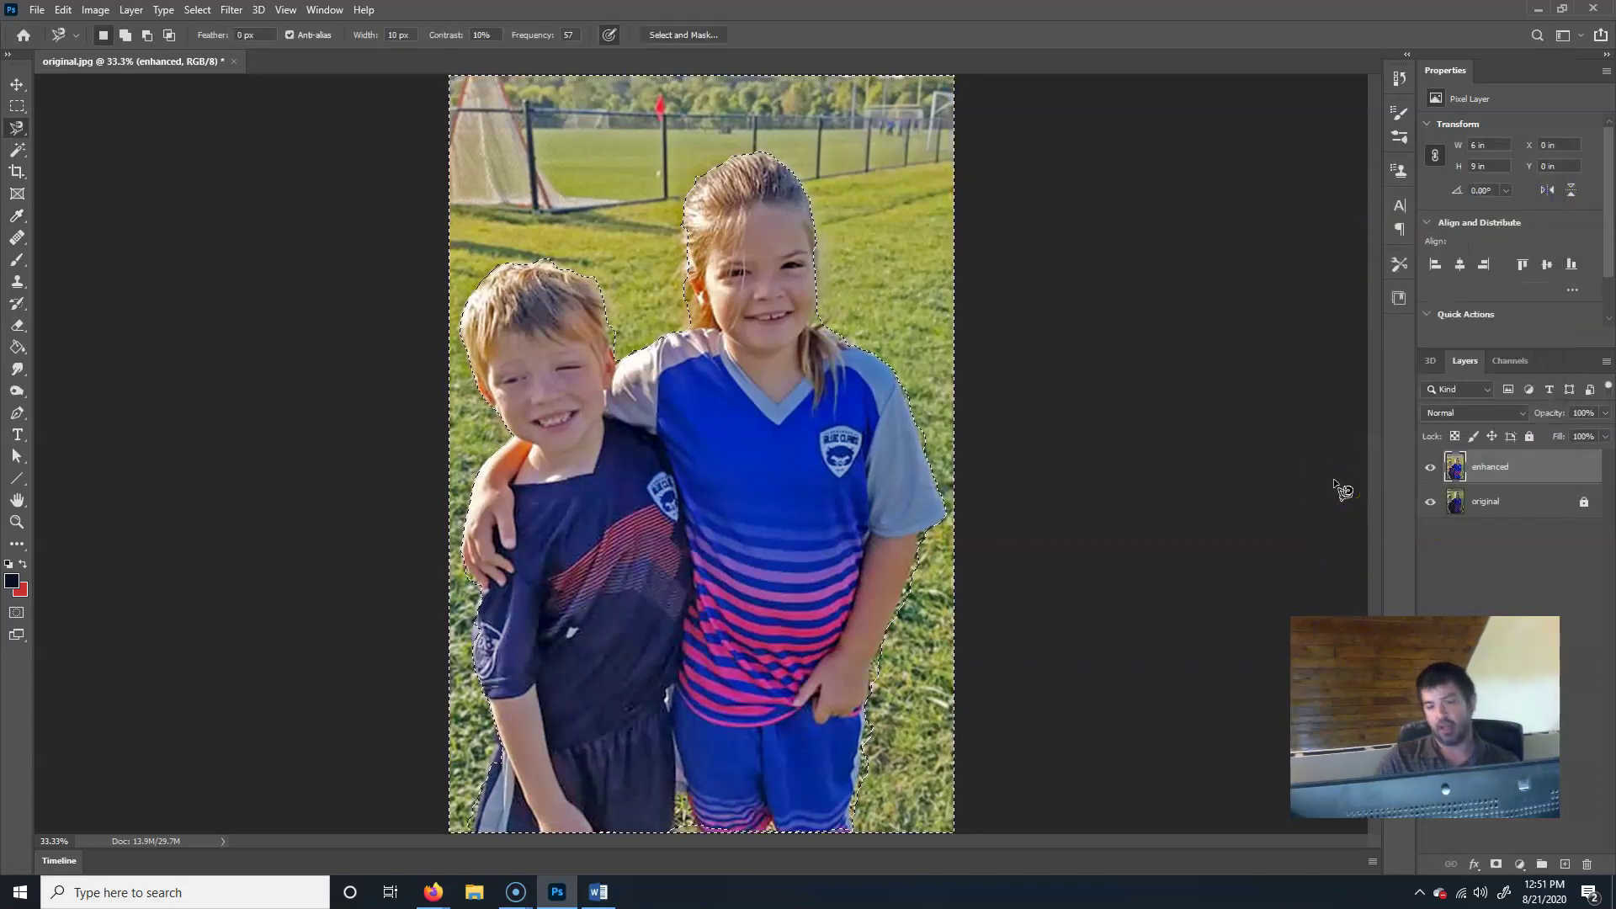
left_click(1264, 438)
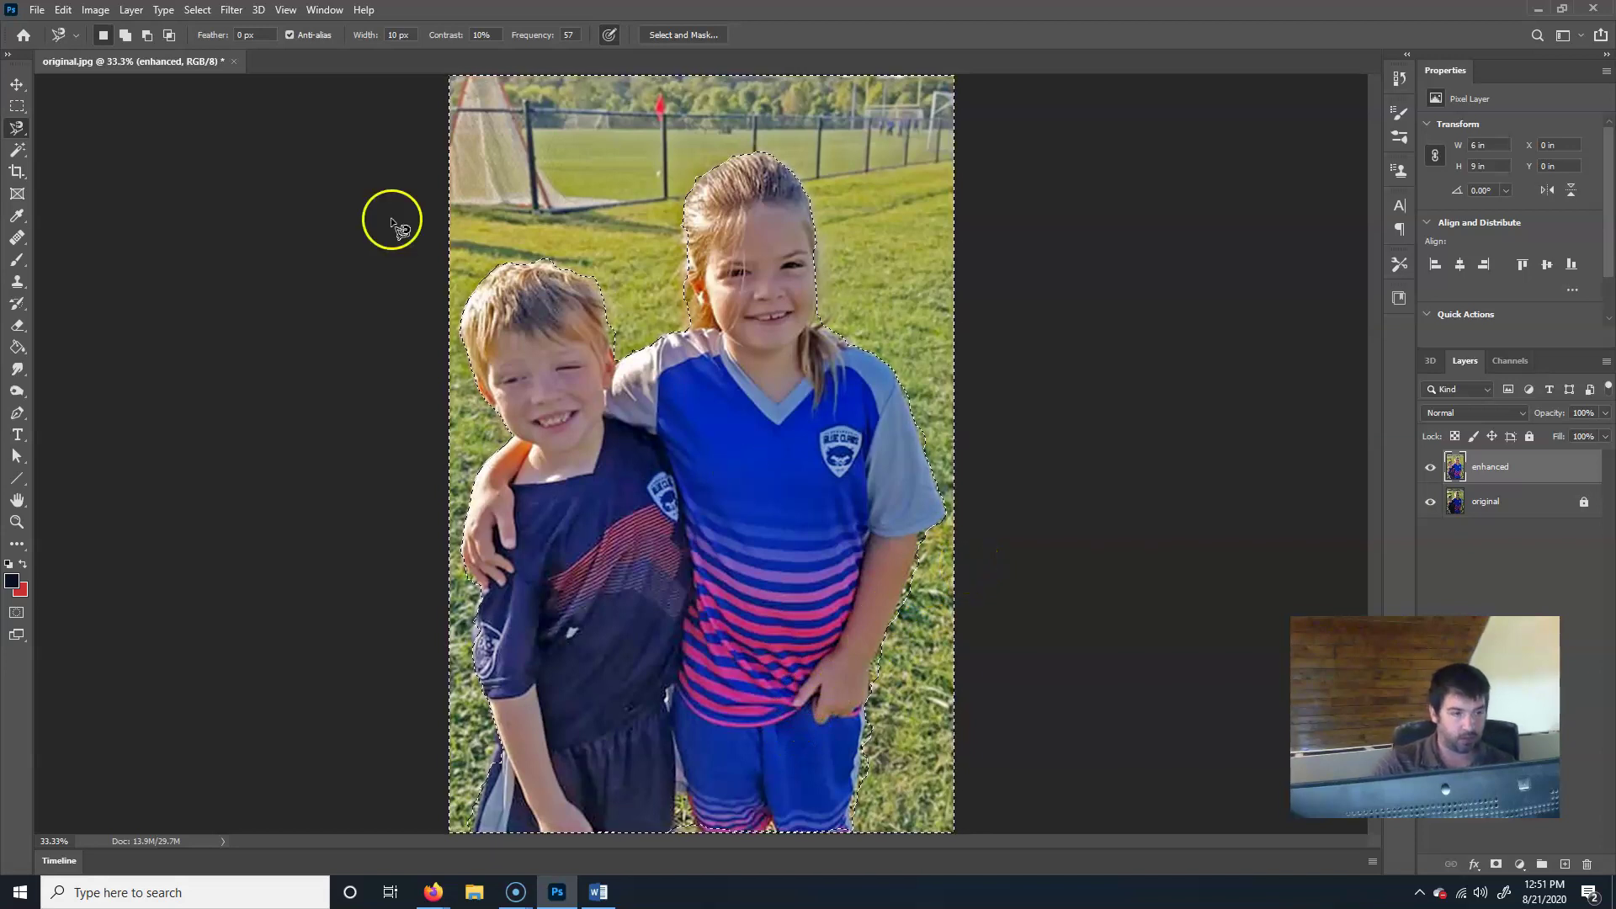
- Invert the selection back to the children and darken them with a Curves point at input 138, output 120
left_click(198, 10)
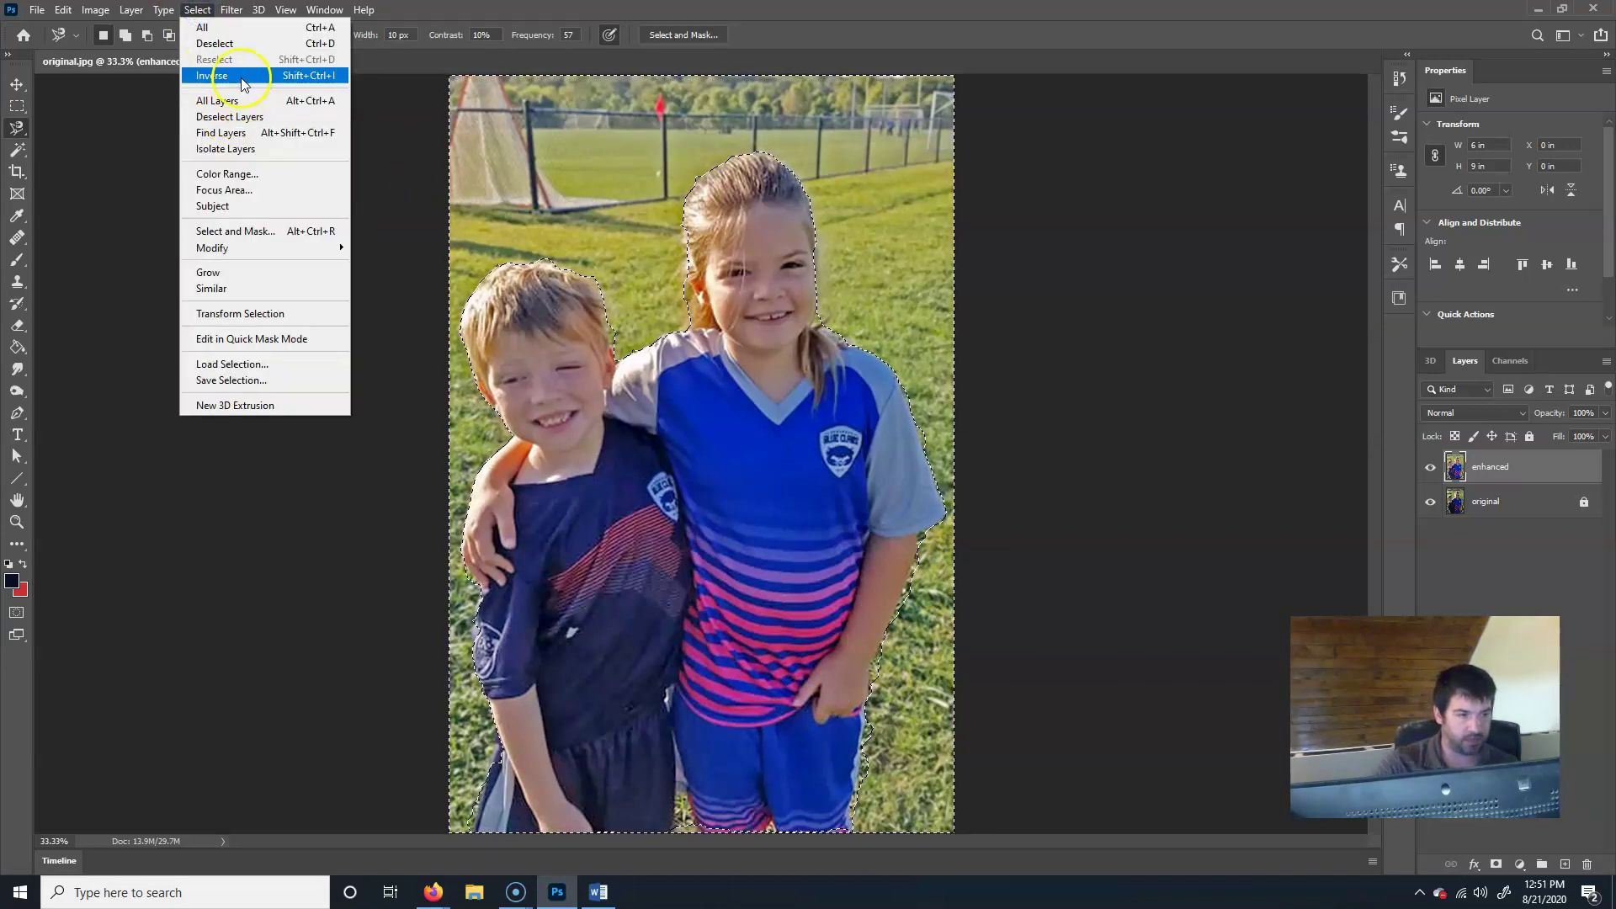
left_click(224, 116)
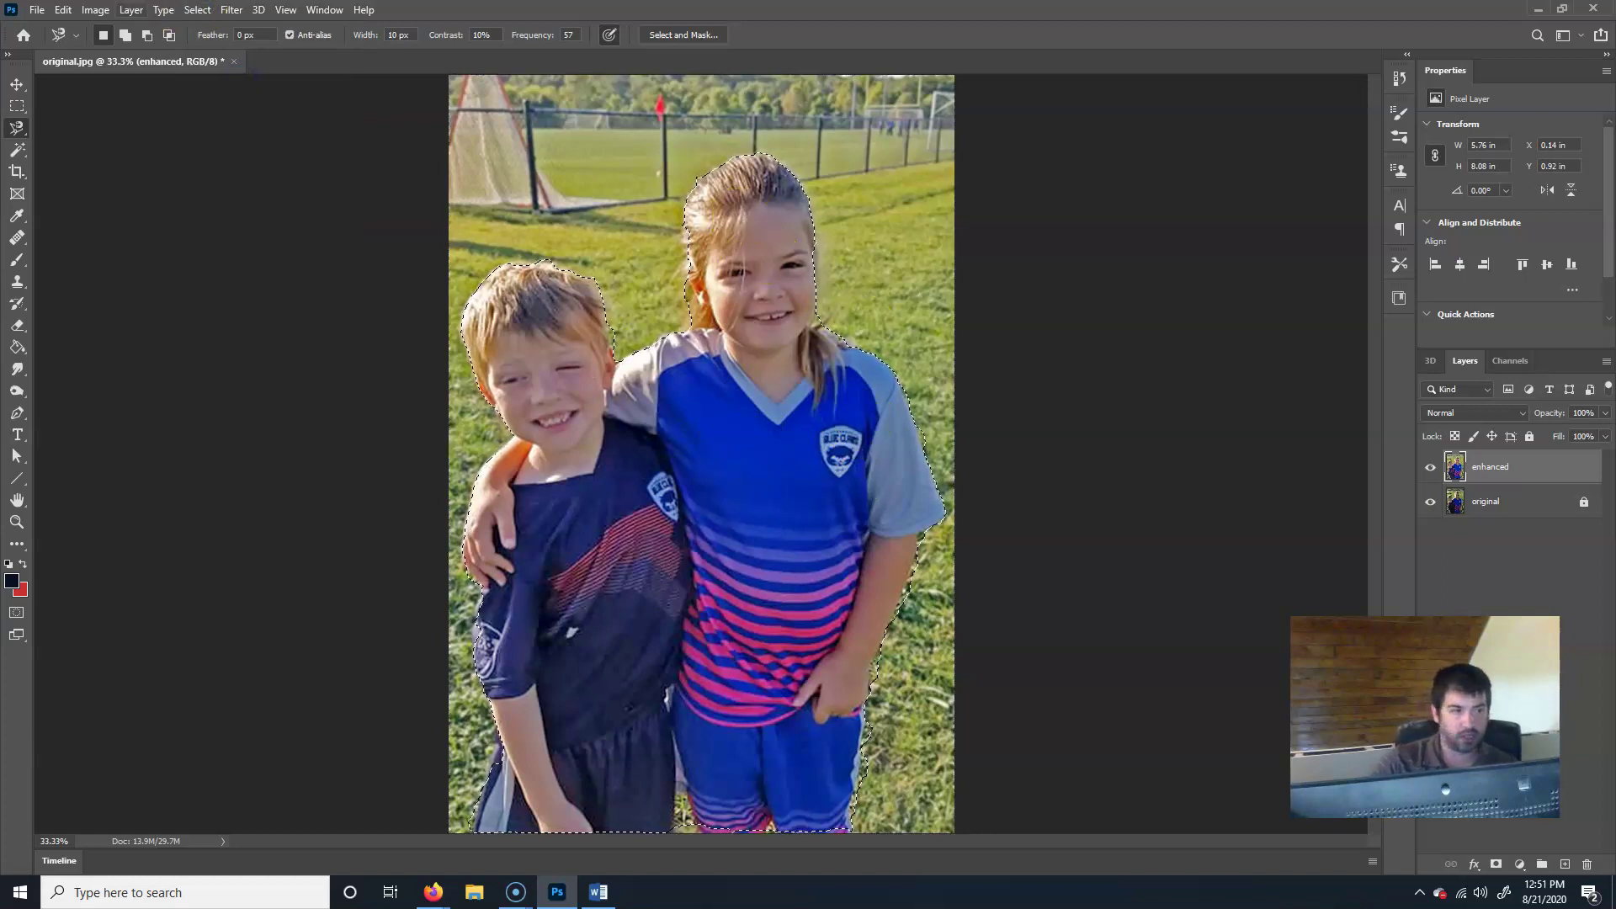
left_click(100, 10)
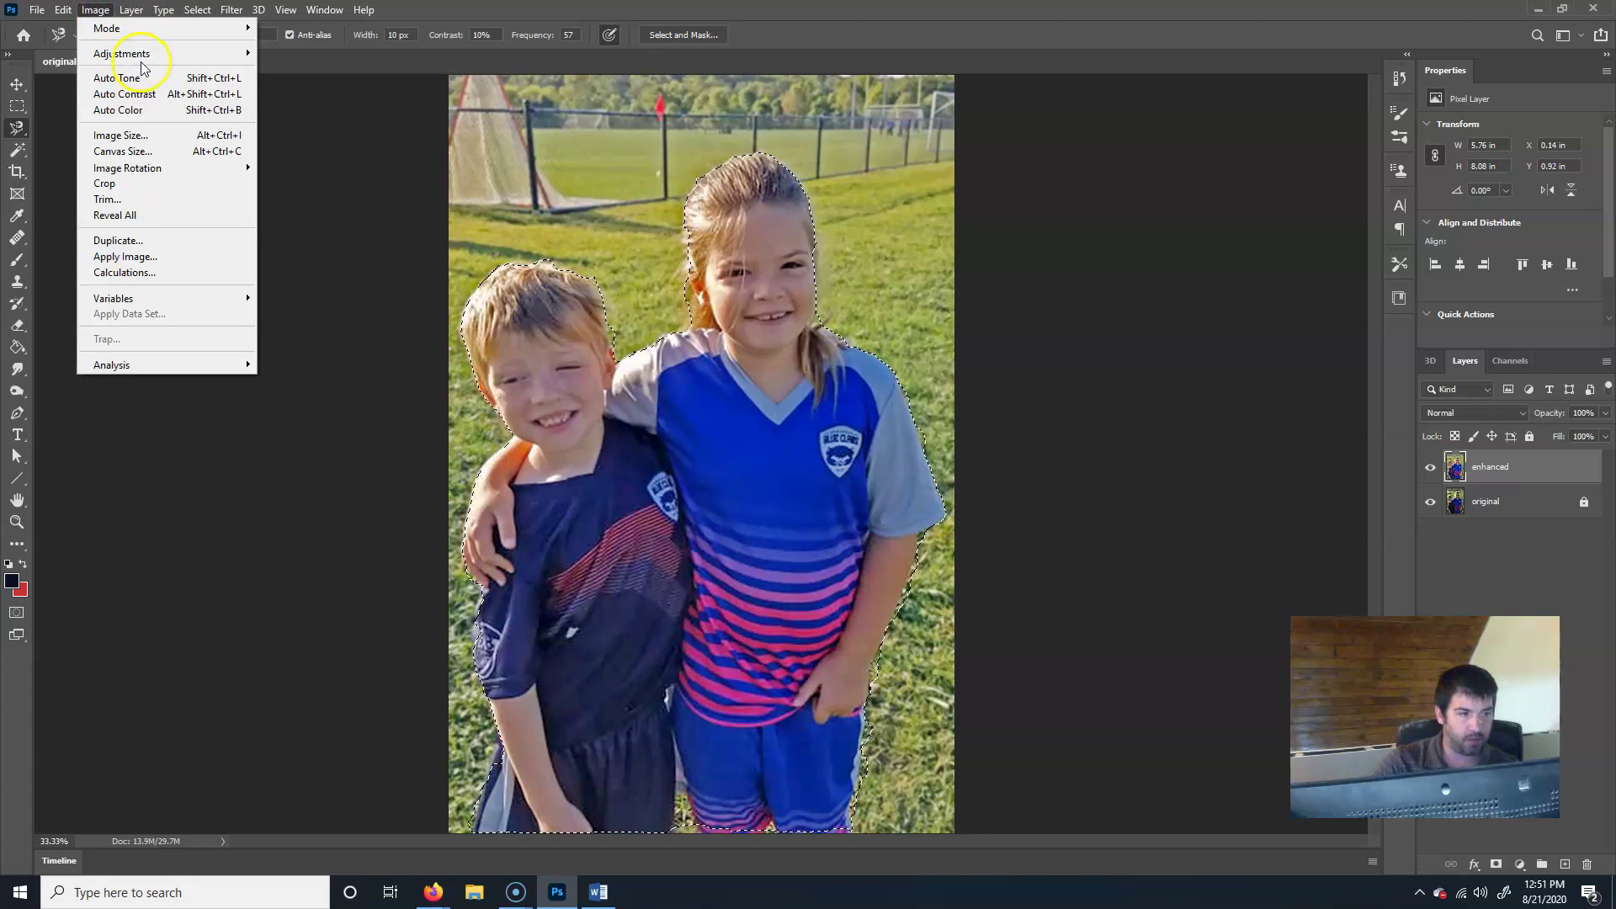
mouse_move(151, 54)
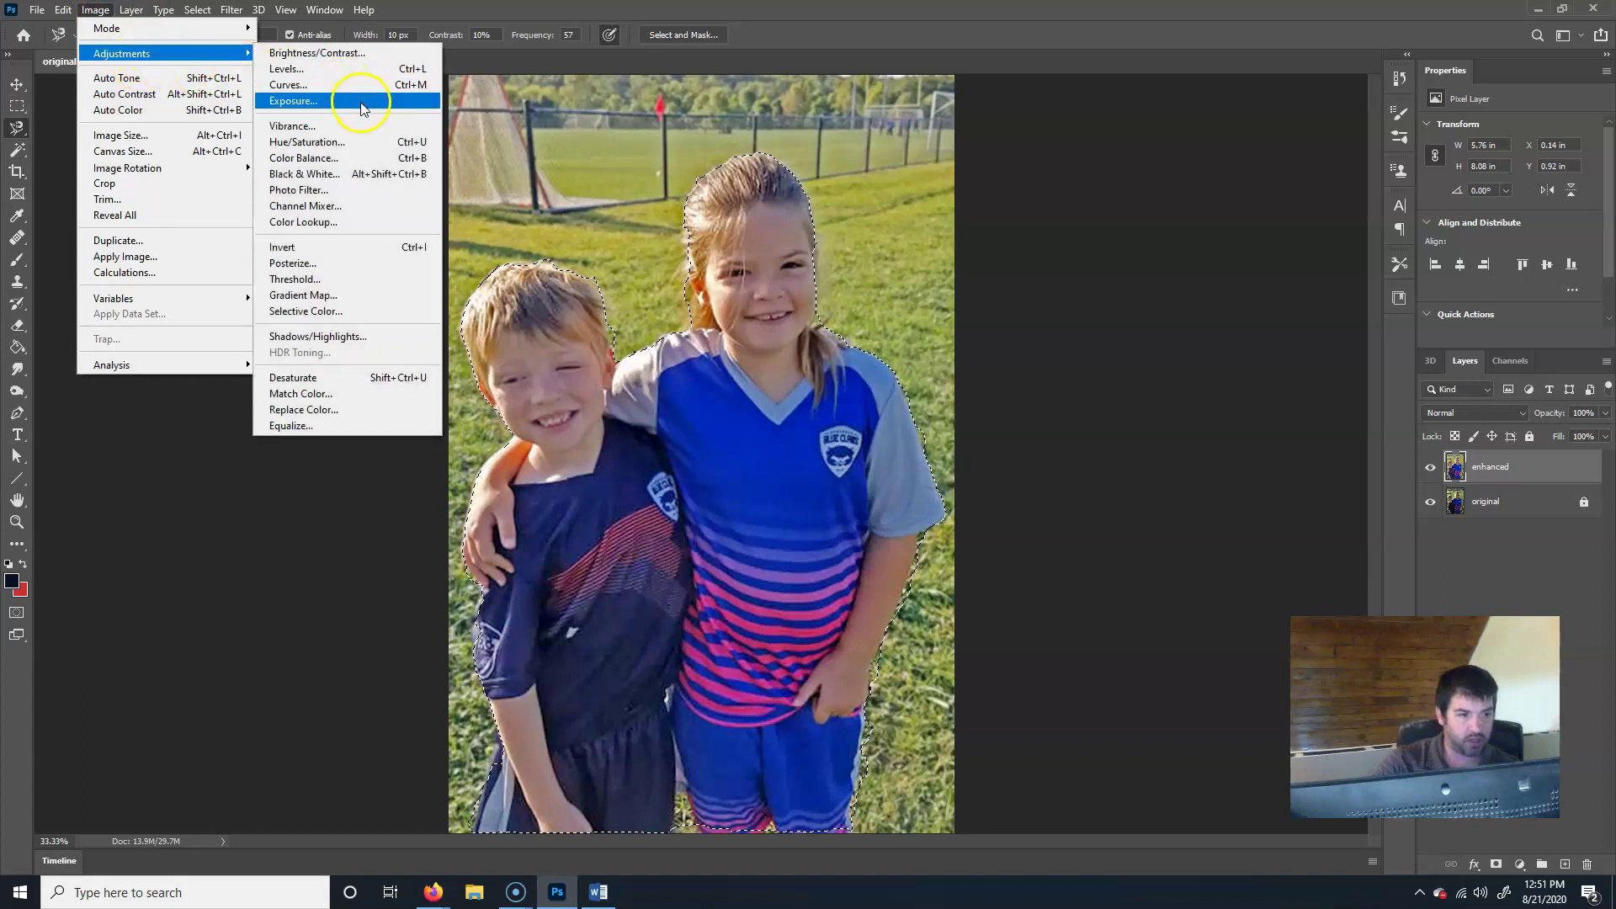
left_click(360, 84)
left_click_drag(1189, 342, 1197, 353)
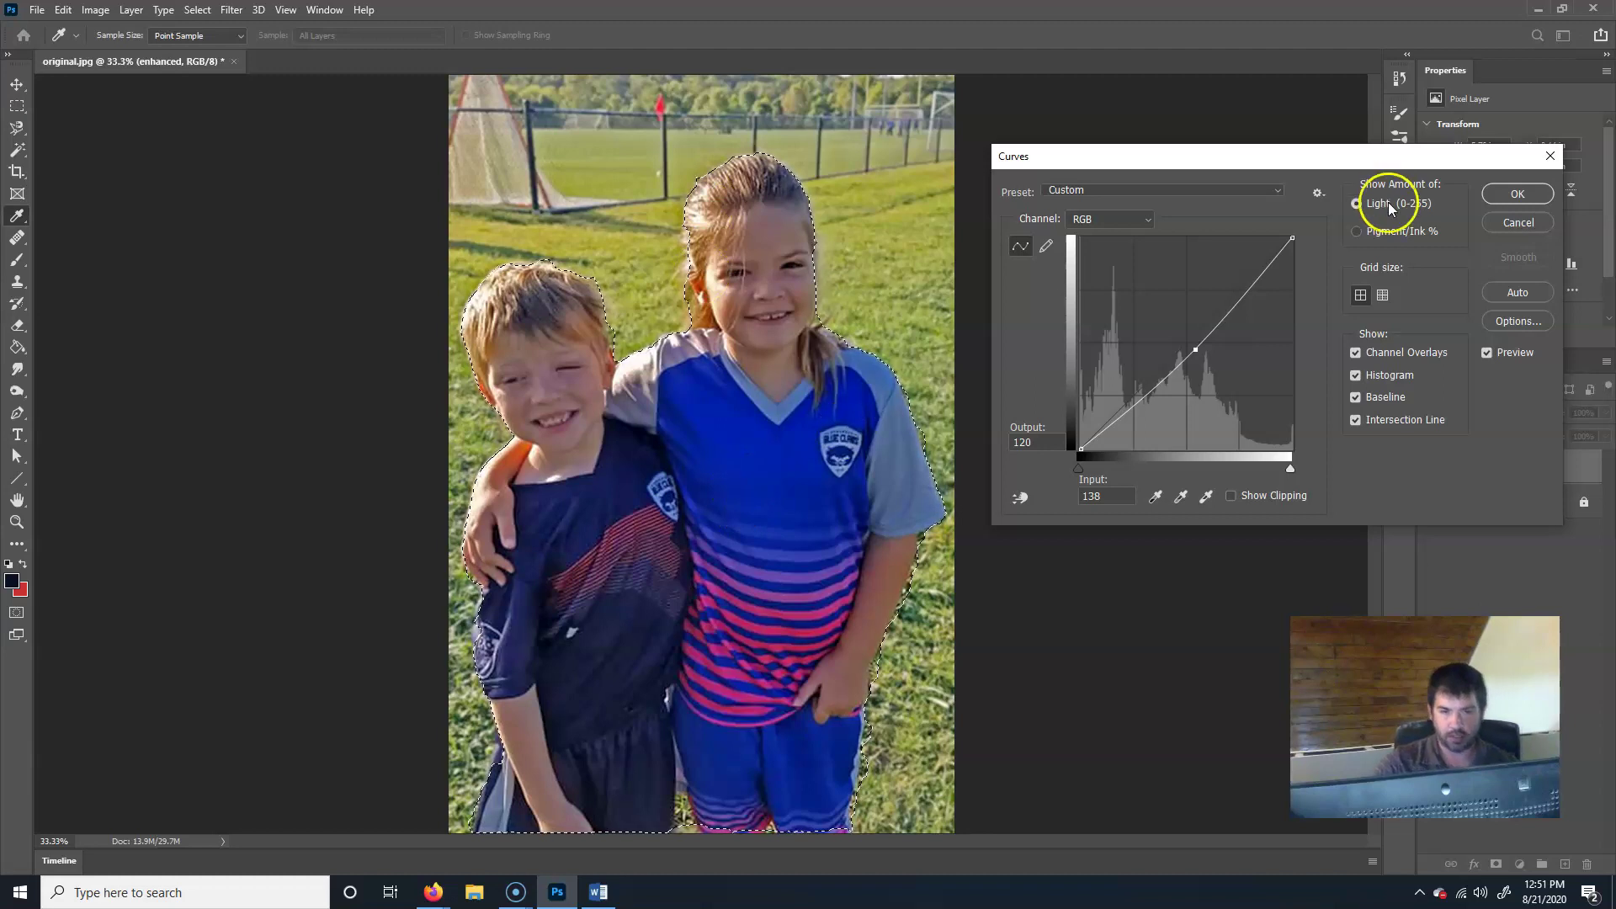
left_click(1536, 197)
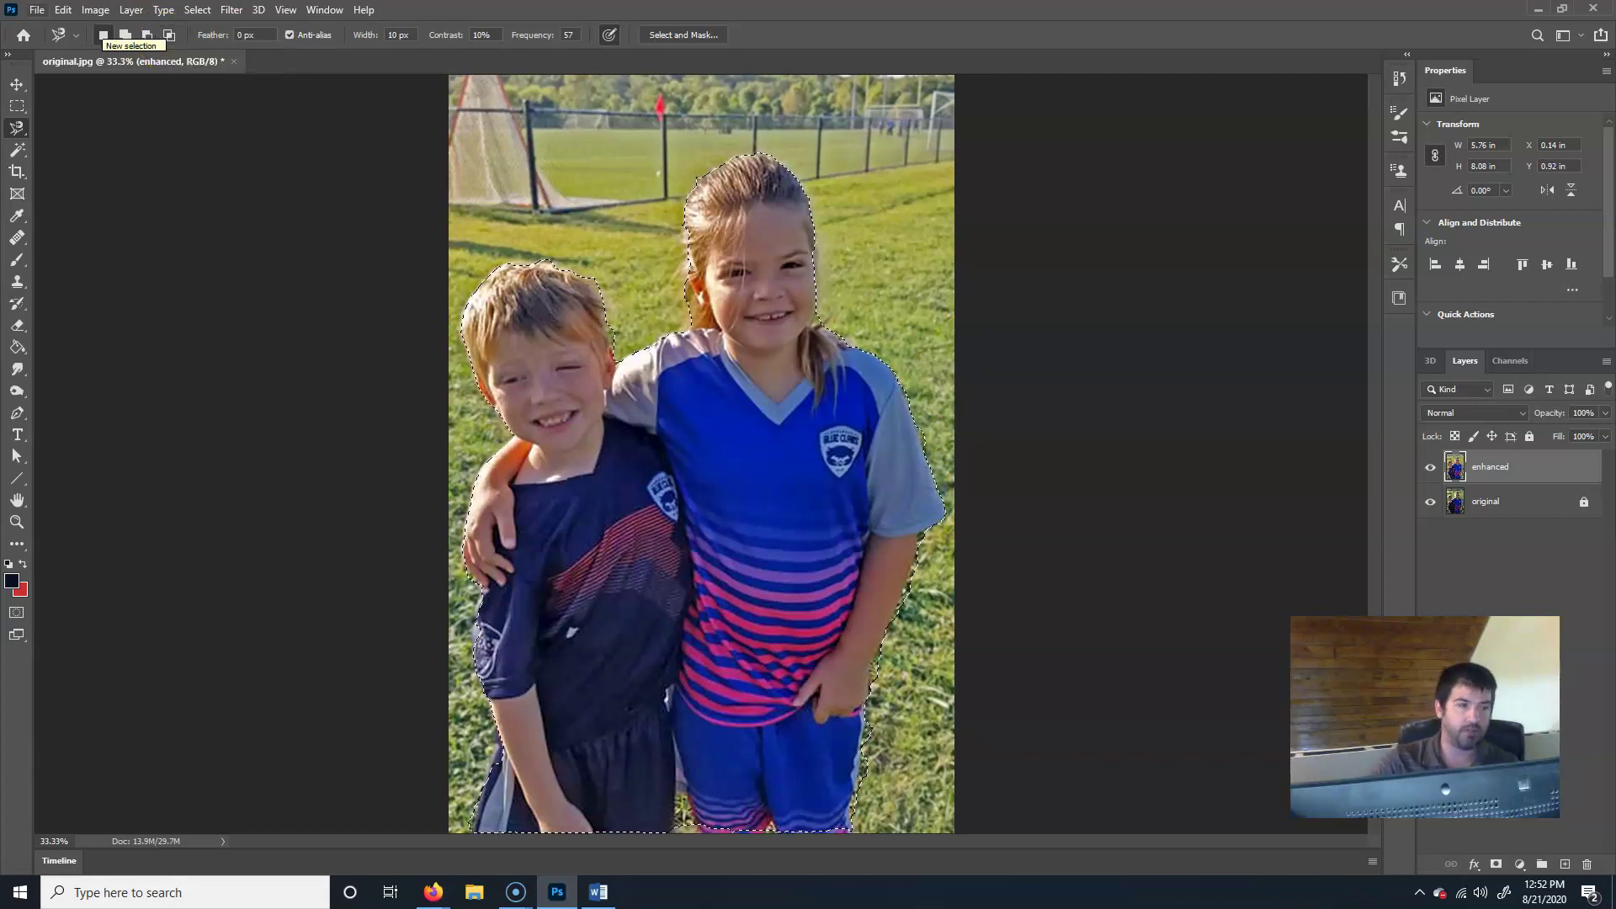
- Apply a Vibrance adjustment to the selected children with vibrance +19 and saturation +1
left_click(95, 9)
mouse_move(130, 52)
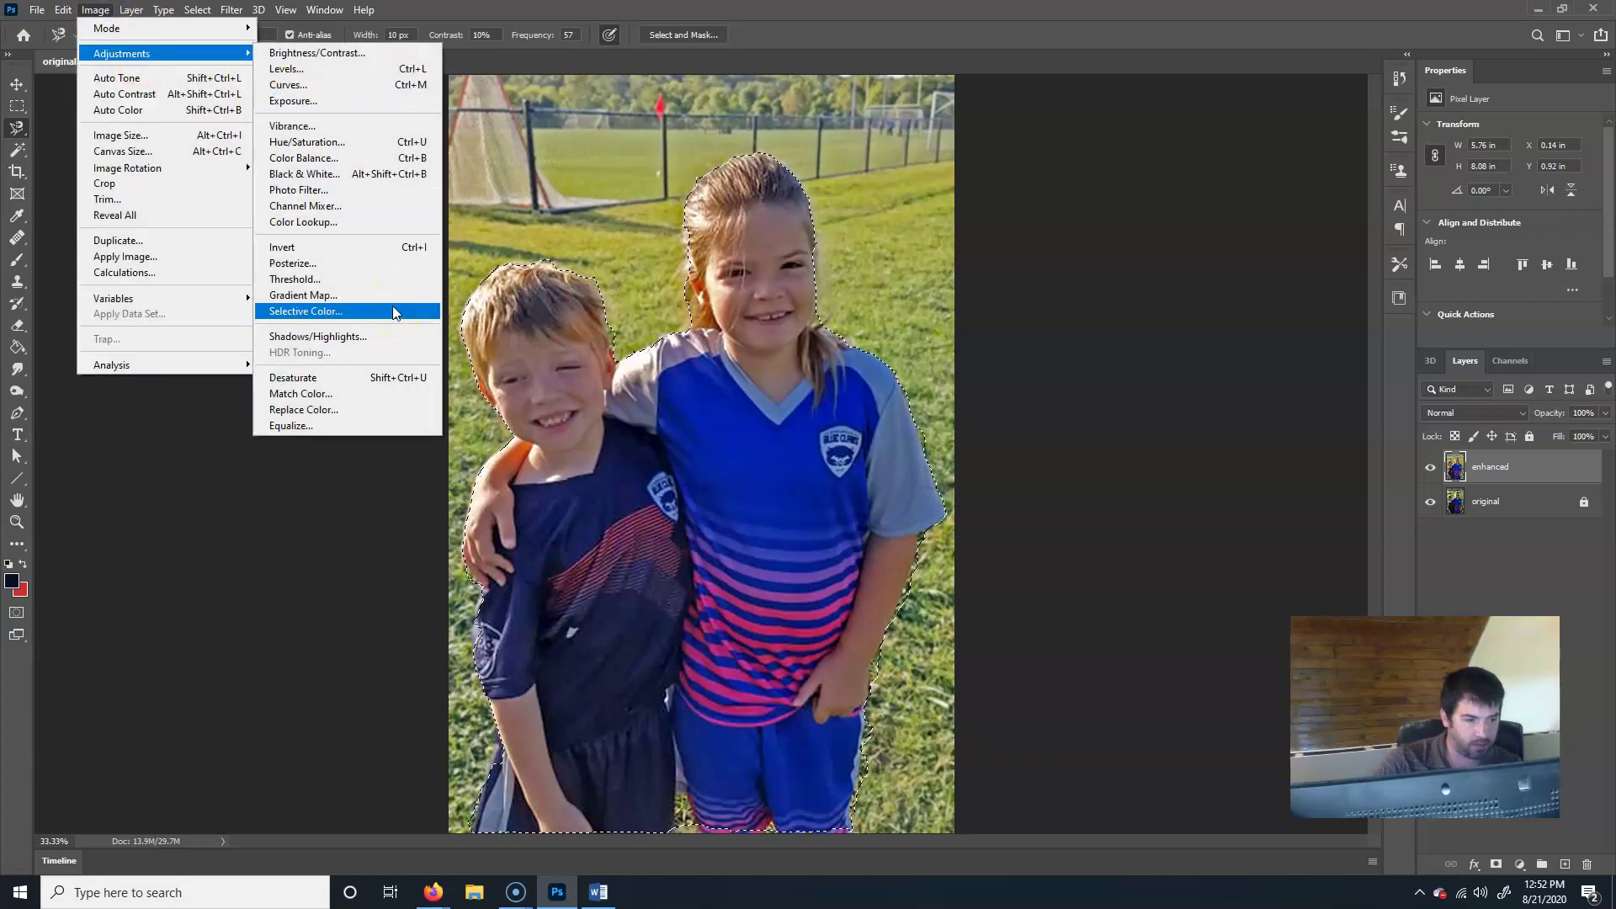
left_click(386, 339)
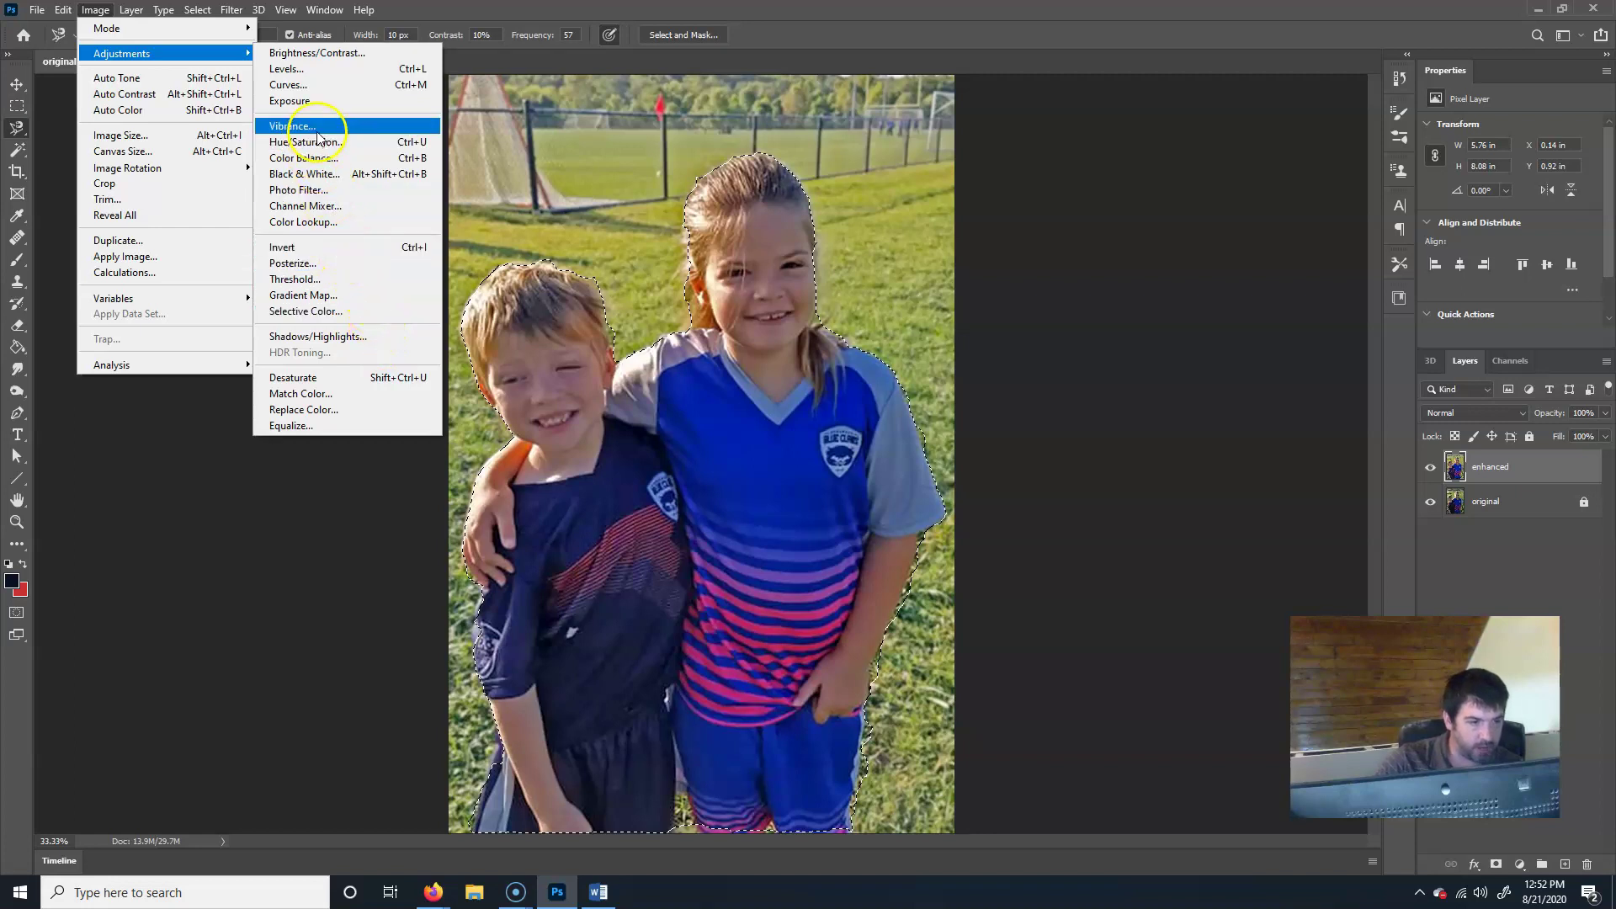
left_click(341, 125)
left_click_drag(825, 232, 1118, 216)
left_click_drag(1042, 270, 1105, 271)
left_click_drag(1054, 322, 1069, 275)
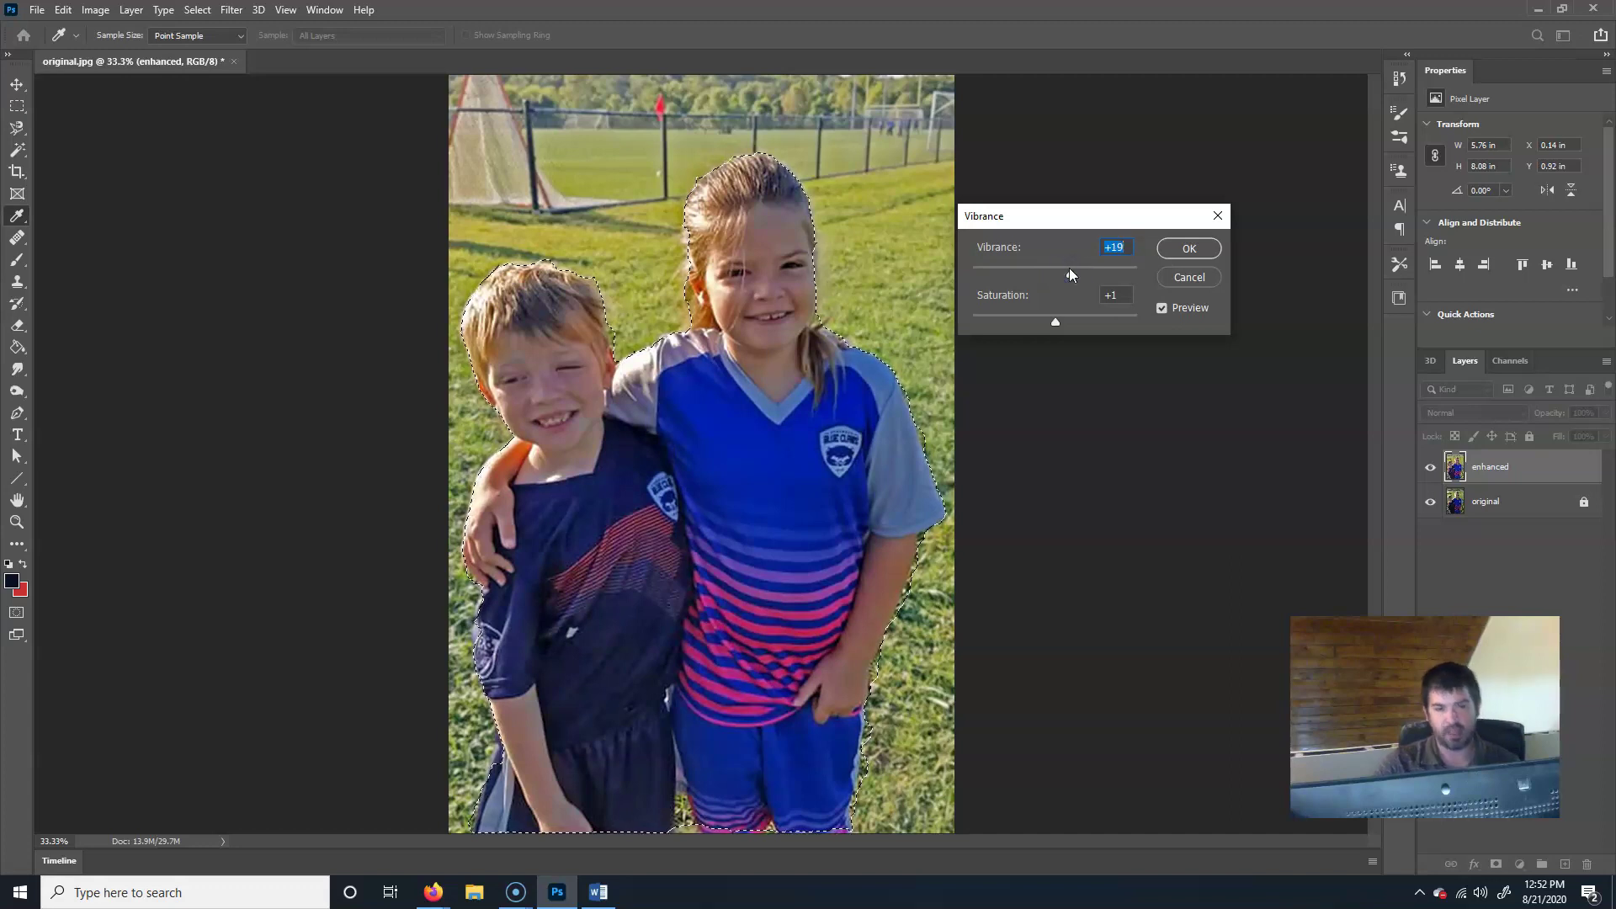
left_click(1206, 250)
key("l")
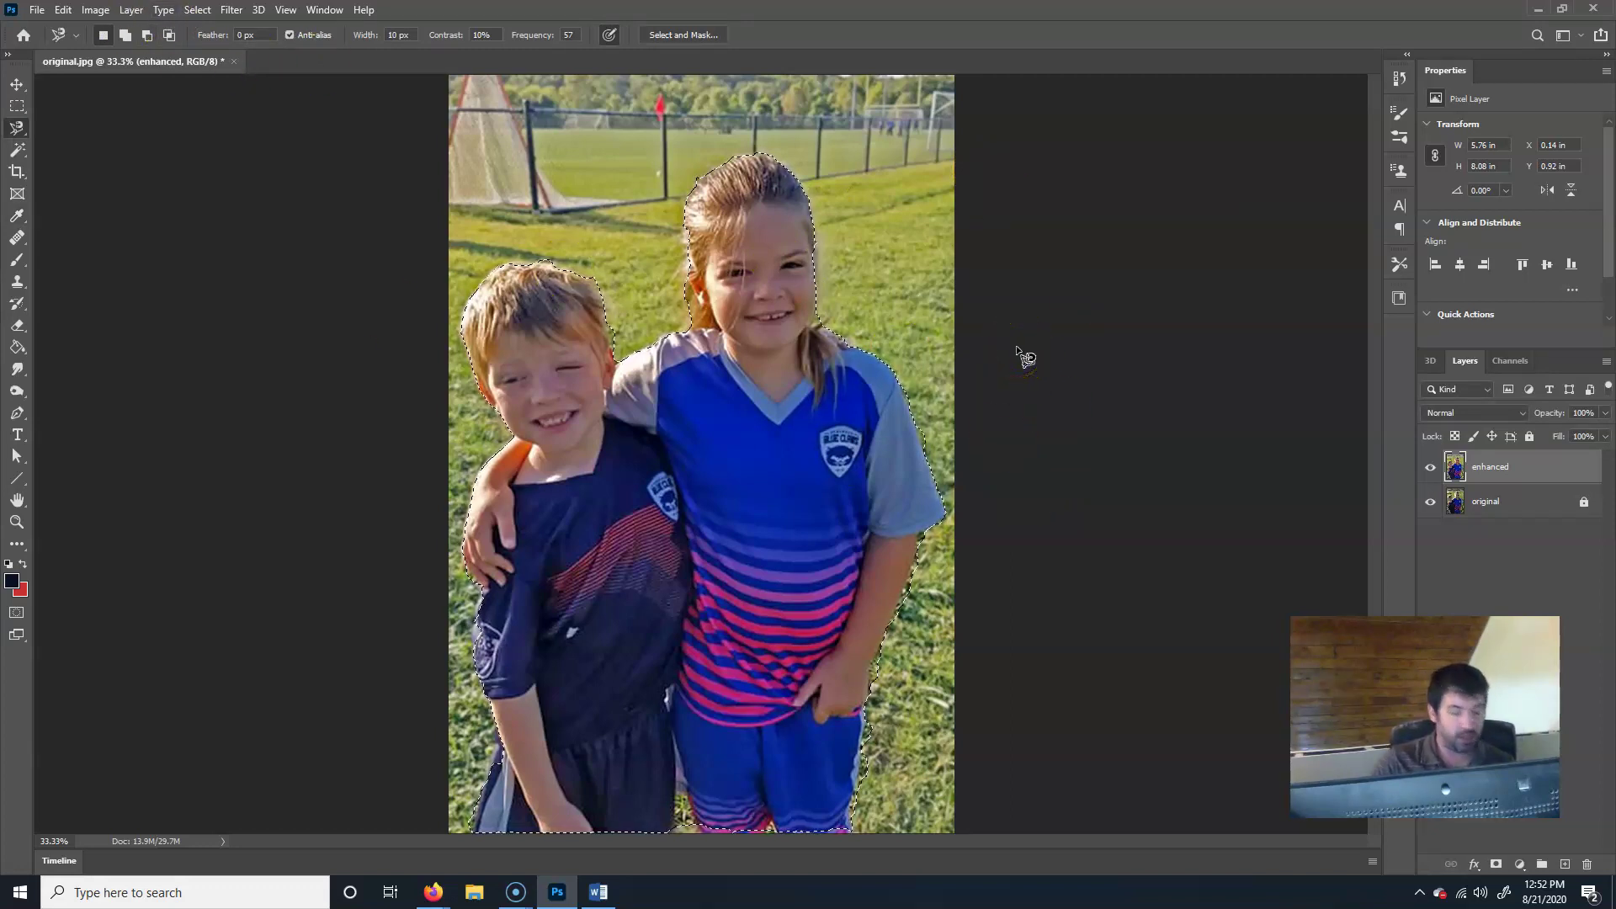
- Clear the selection around the children and make the enhanced layer active again
left_click(197, 9)
left_click(227, 117)
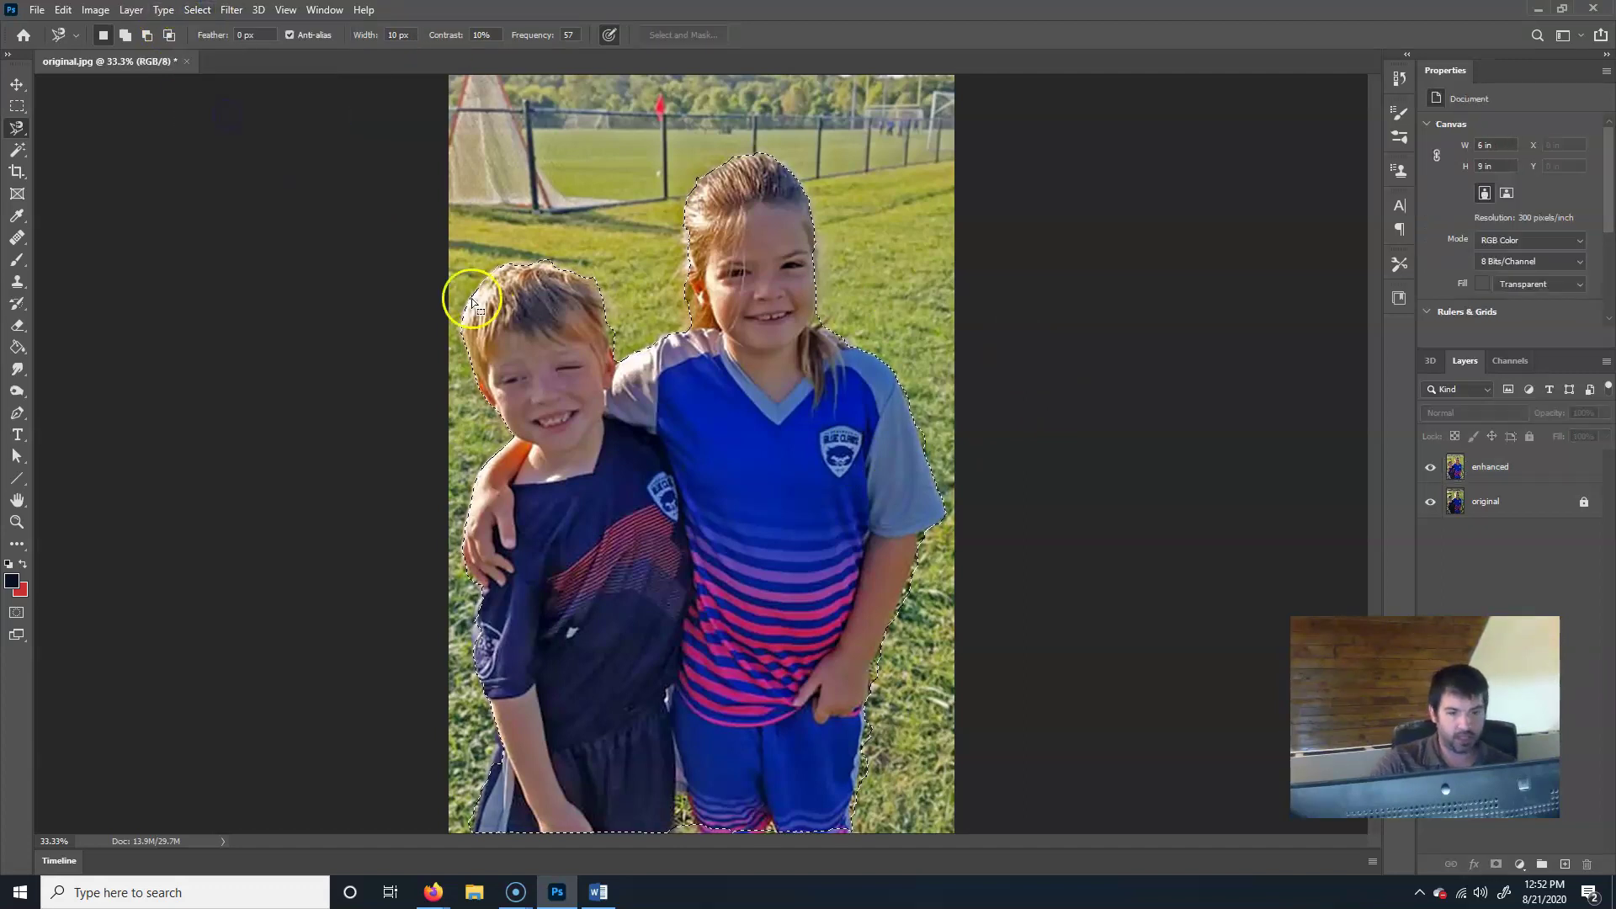
left_click(131, 9)
mouse_move(224, 17)
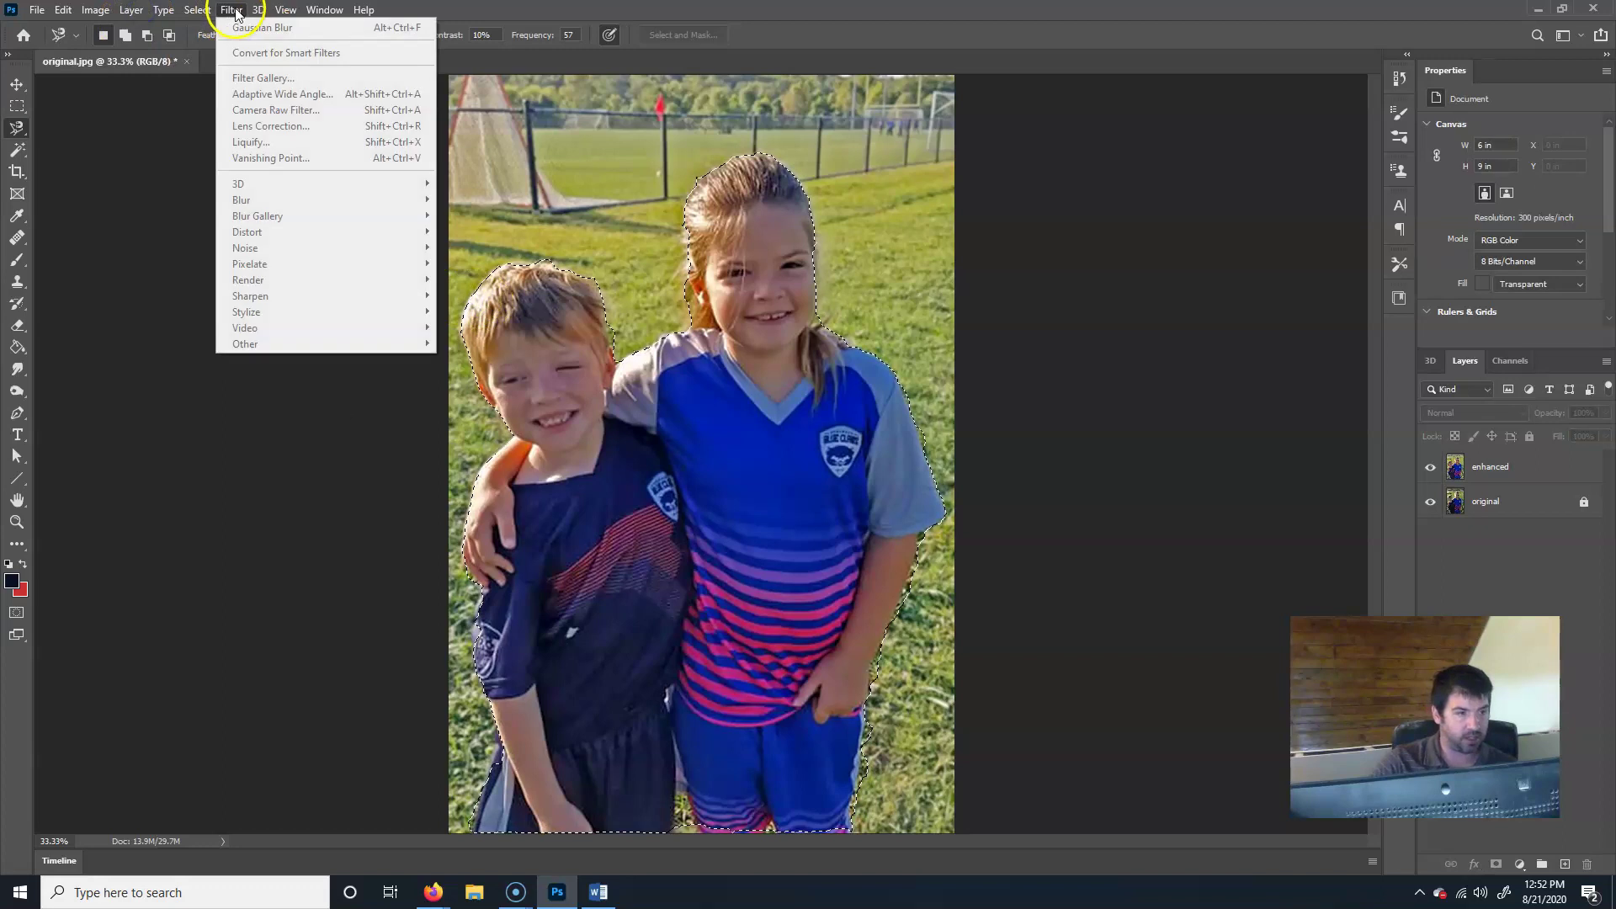
left_click(253, 43)
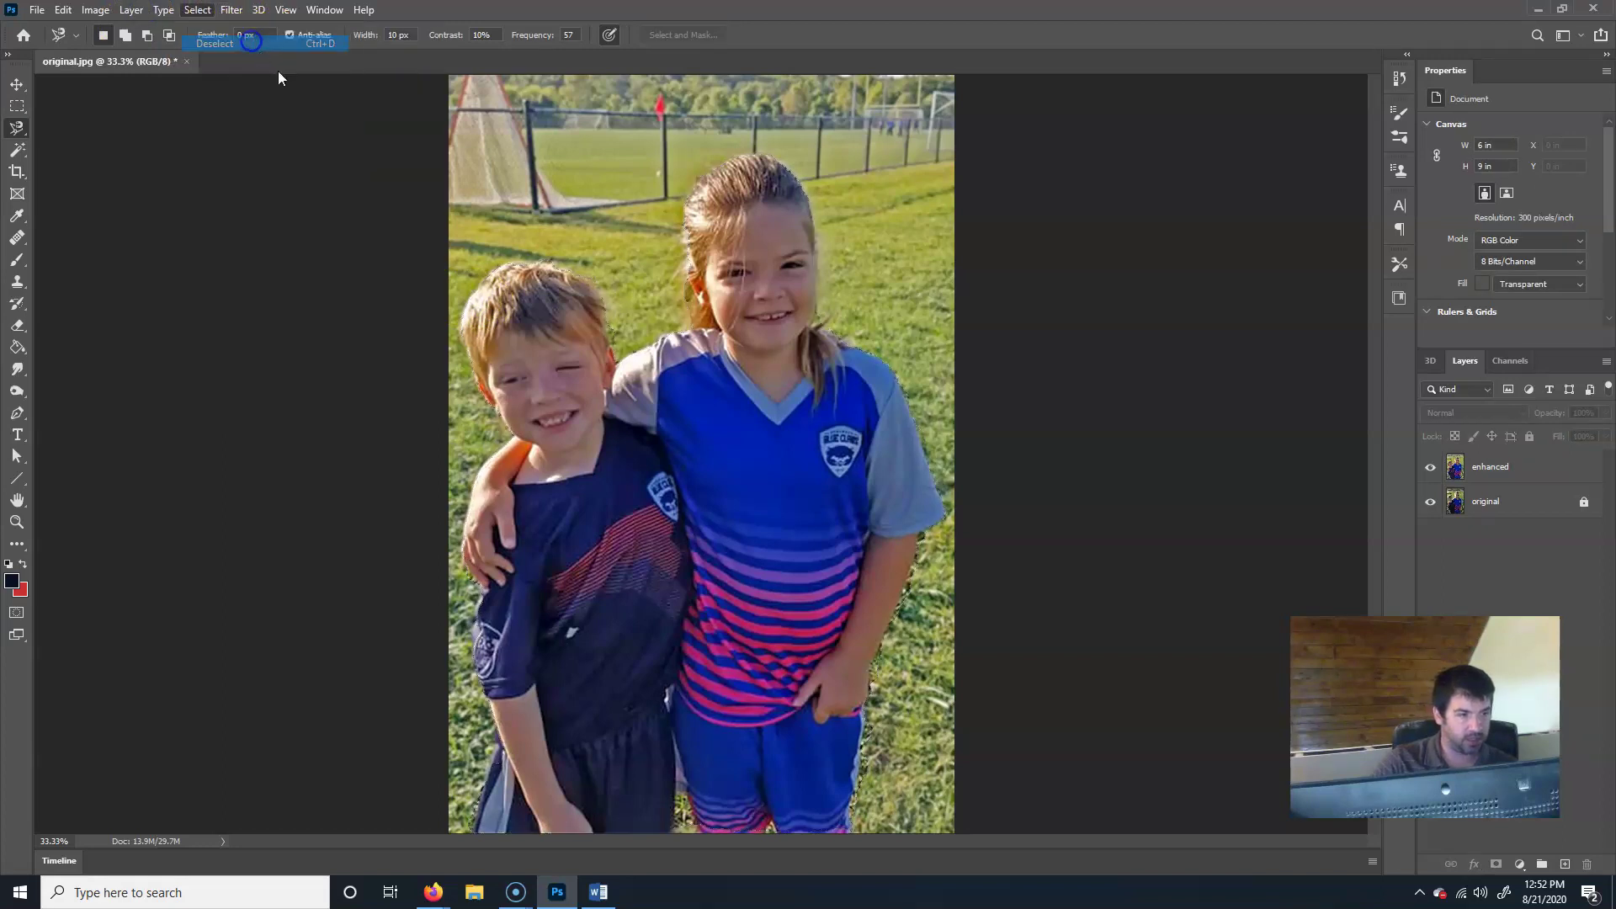
left_click(1502, 466)
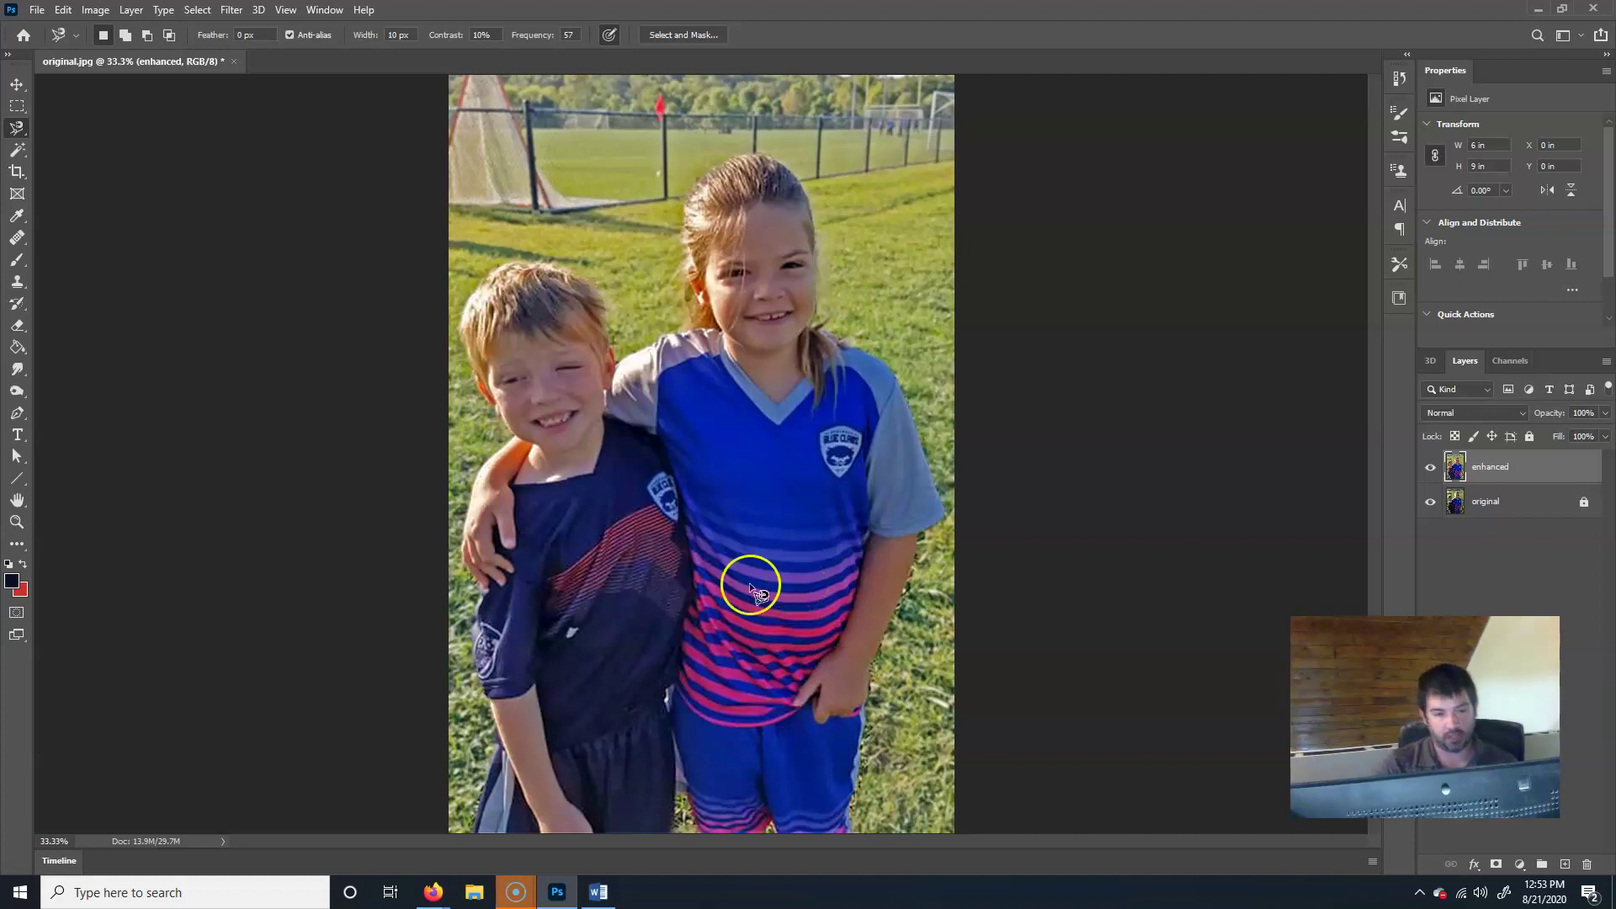
- Select the blue of the girl's uniform by Color Range, sampling her jersey with fuzziness 170
left_click(198, 11)
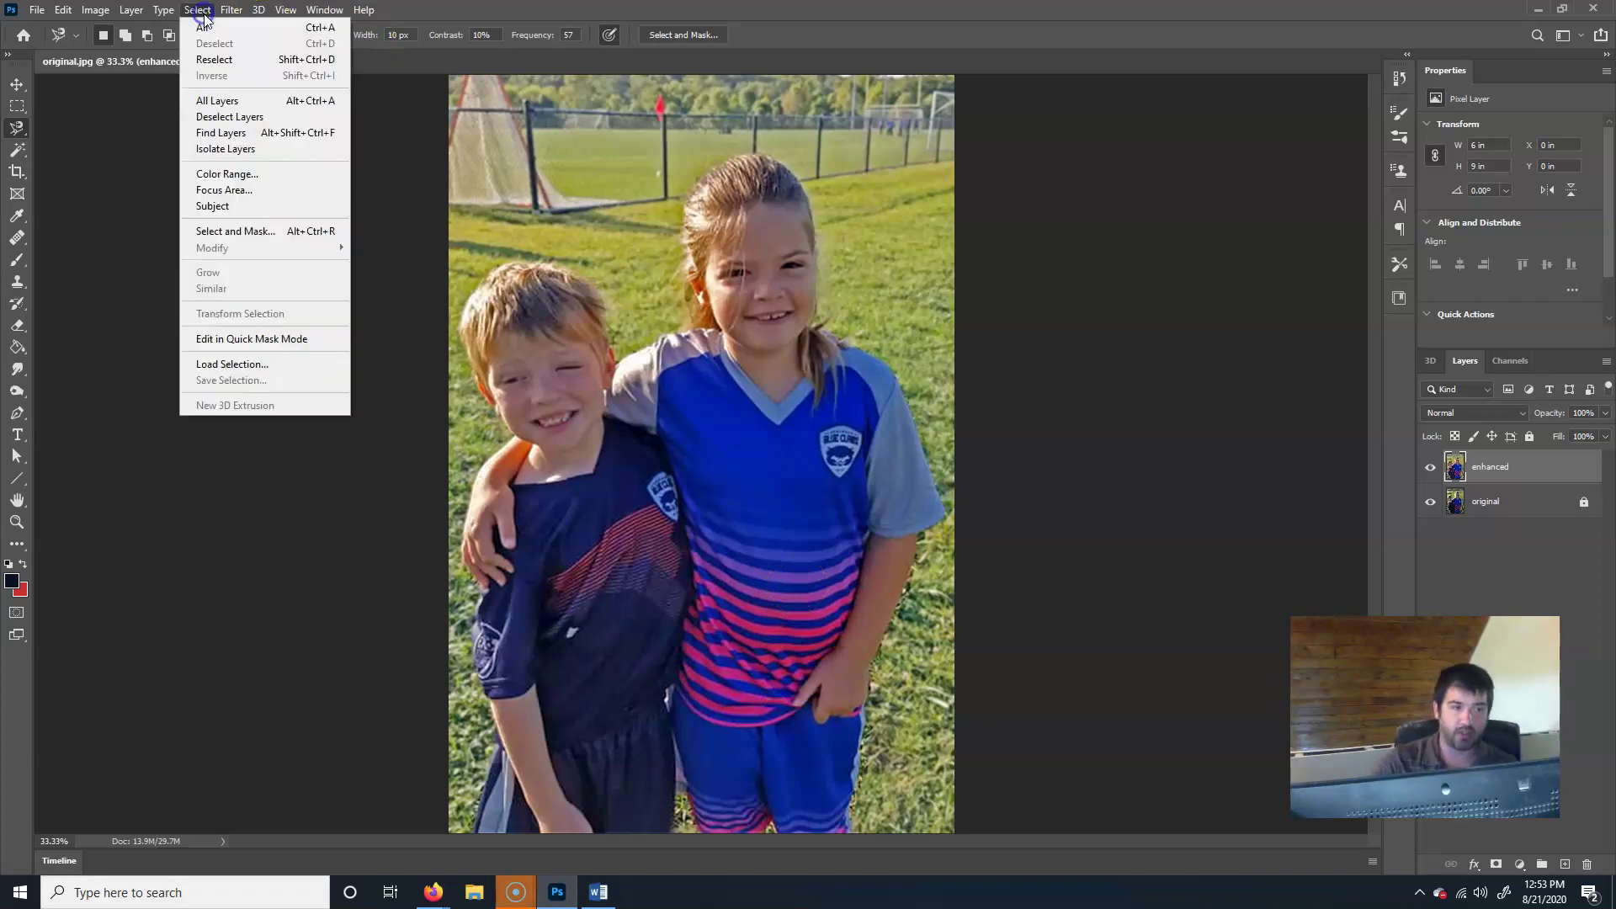
left_click(260, 180)
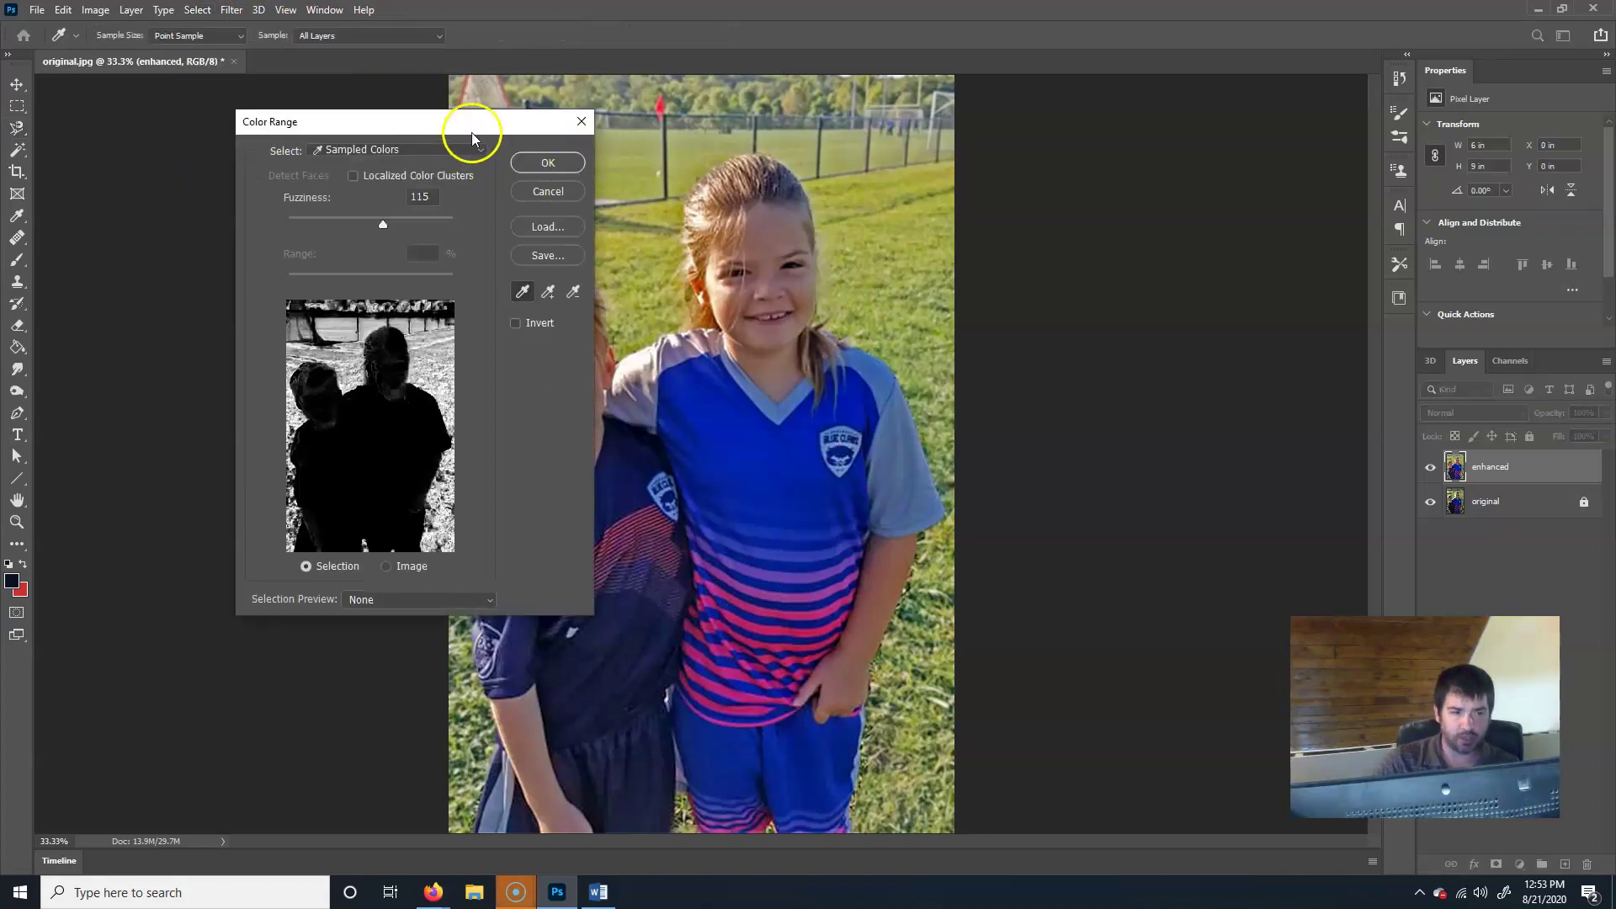
left_click_drag(472, 133, 343, 110)
left_click(760, 464)
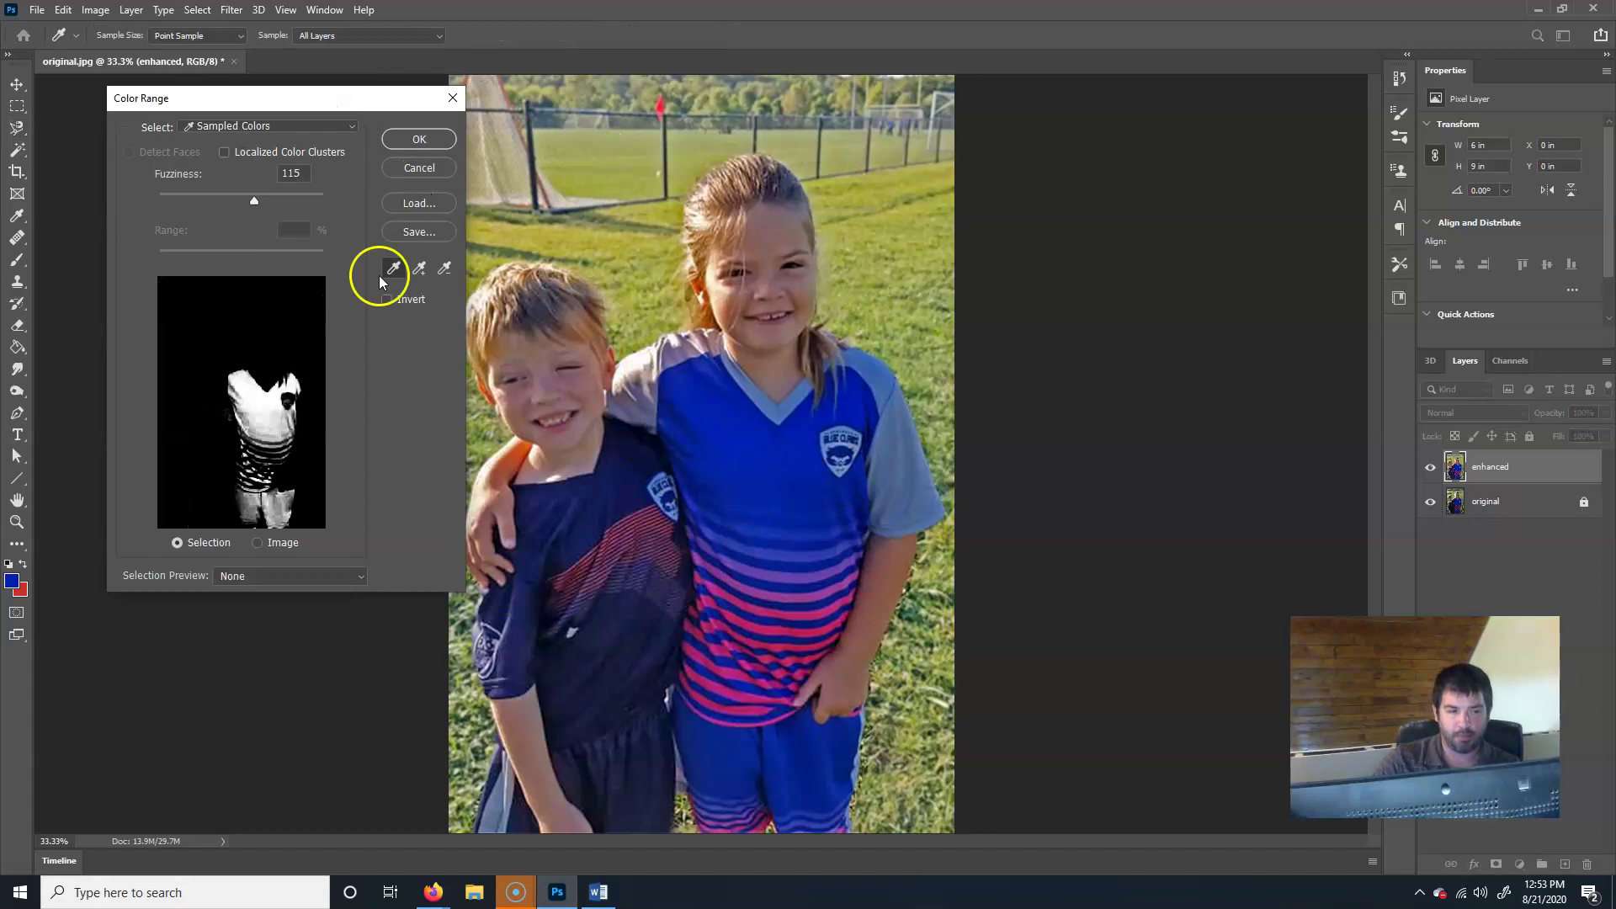
left_click_drag(242, 194, 300, 206)
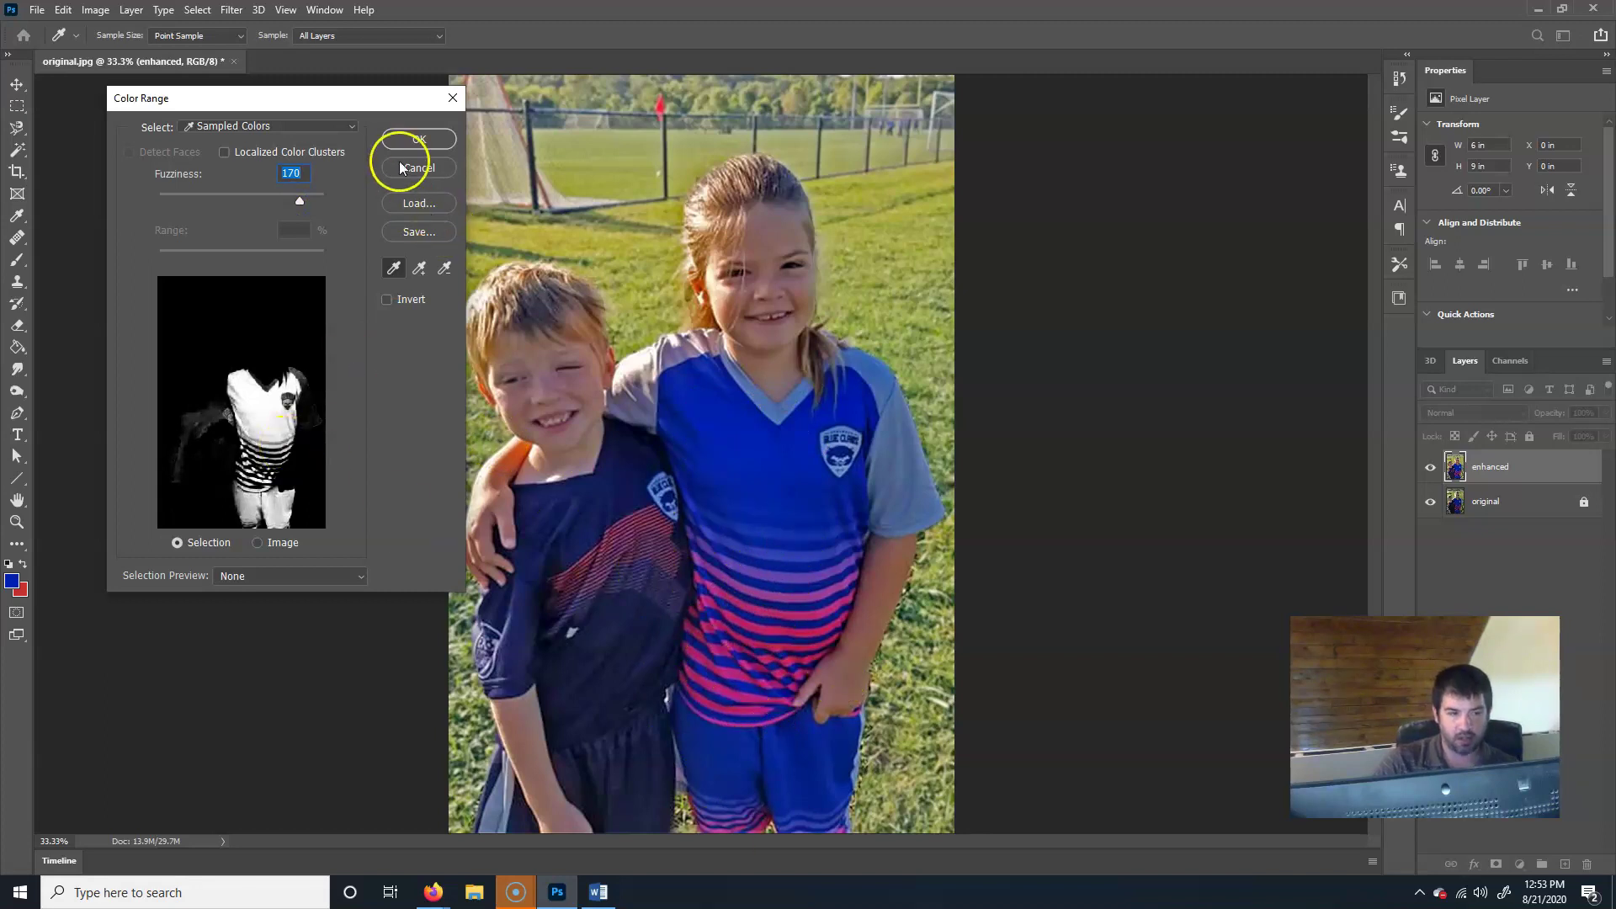
left_click(421, 145)
- Try recoloring the selected blue uniform areas red using Hue/Saturation with Colorize, hue 360 and saturation 61
left_click(96, 11)
mouse_move(125, 58)
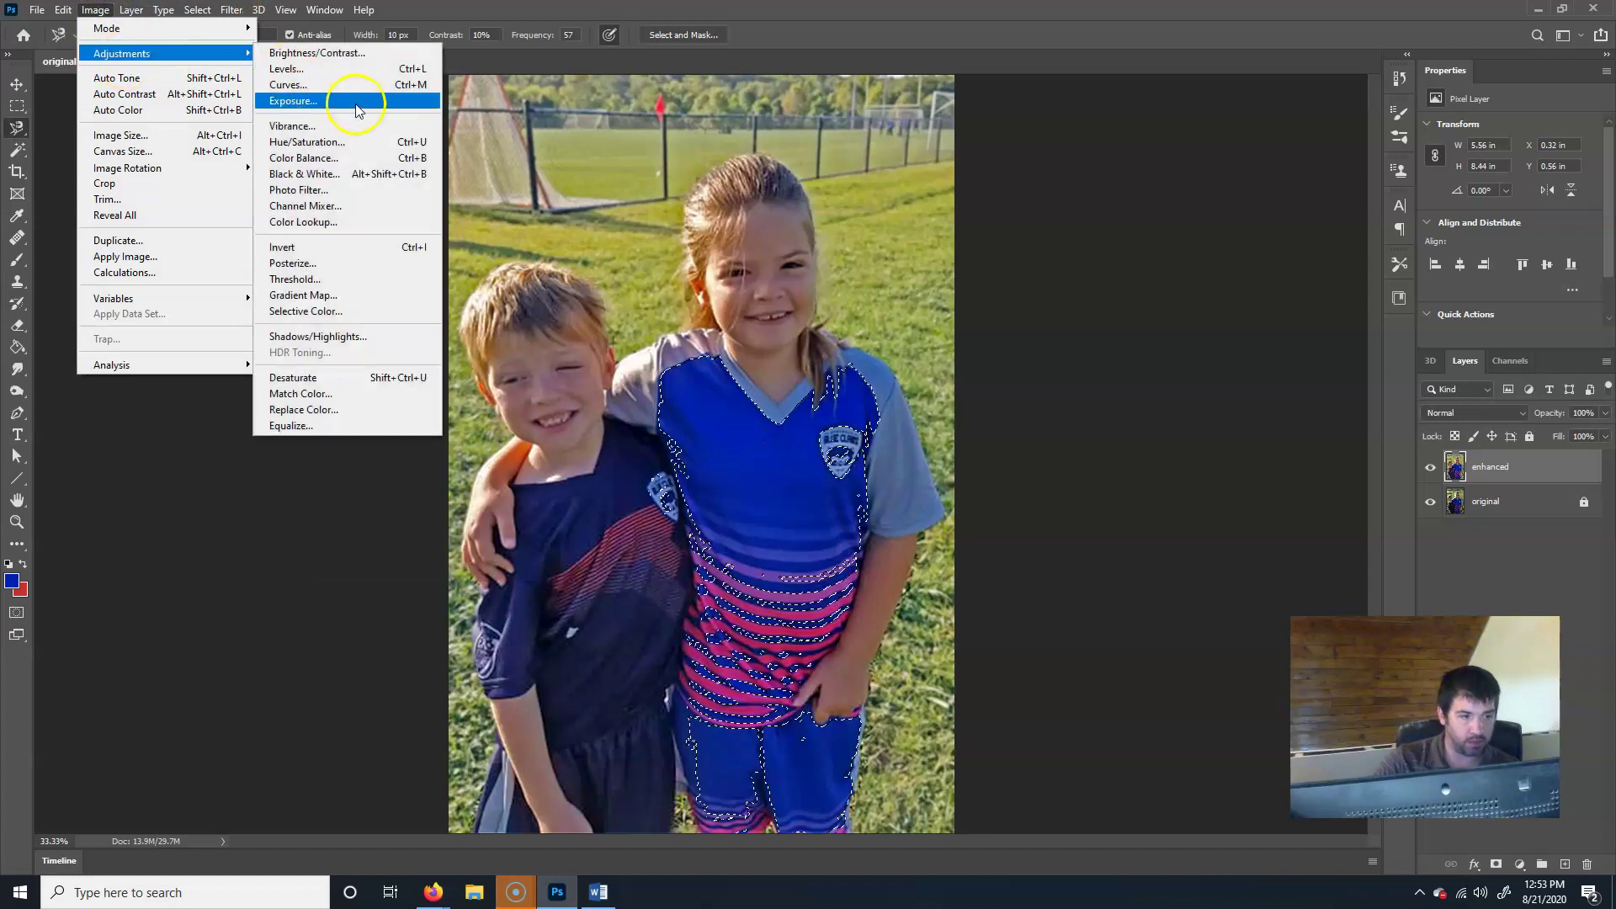
left_click(378, 141)
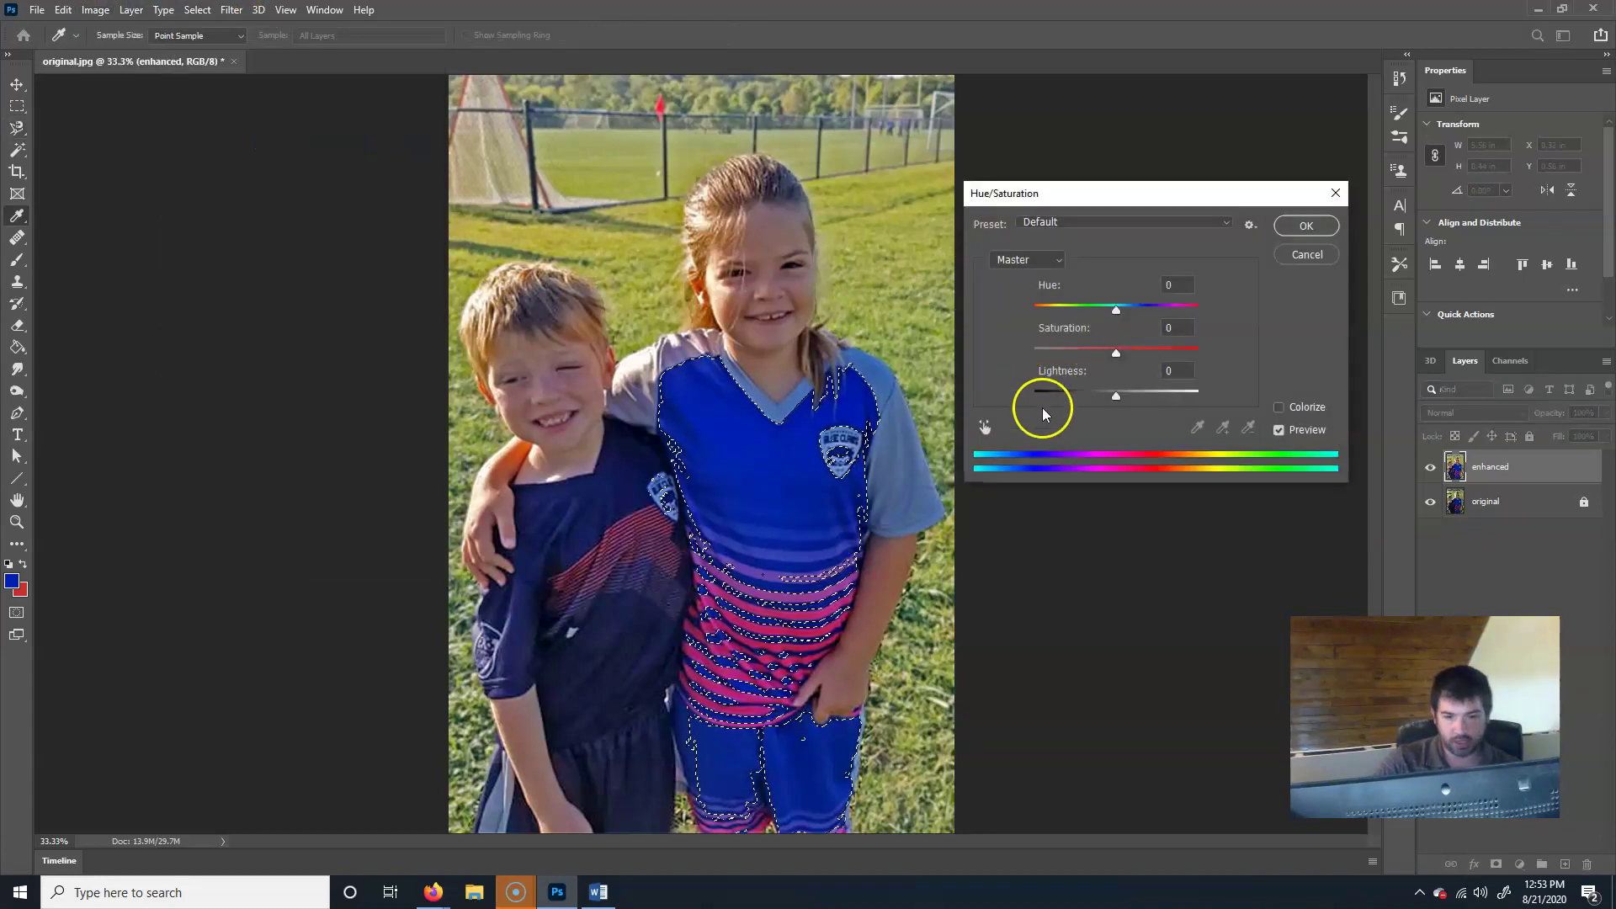
left_click(1279, 407)
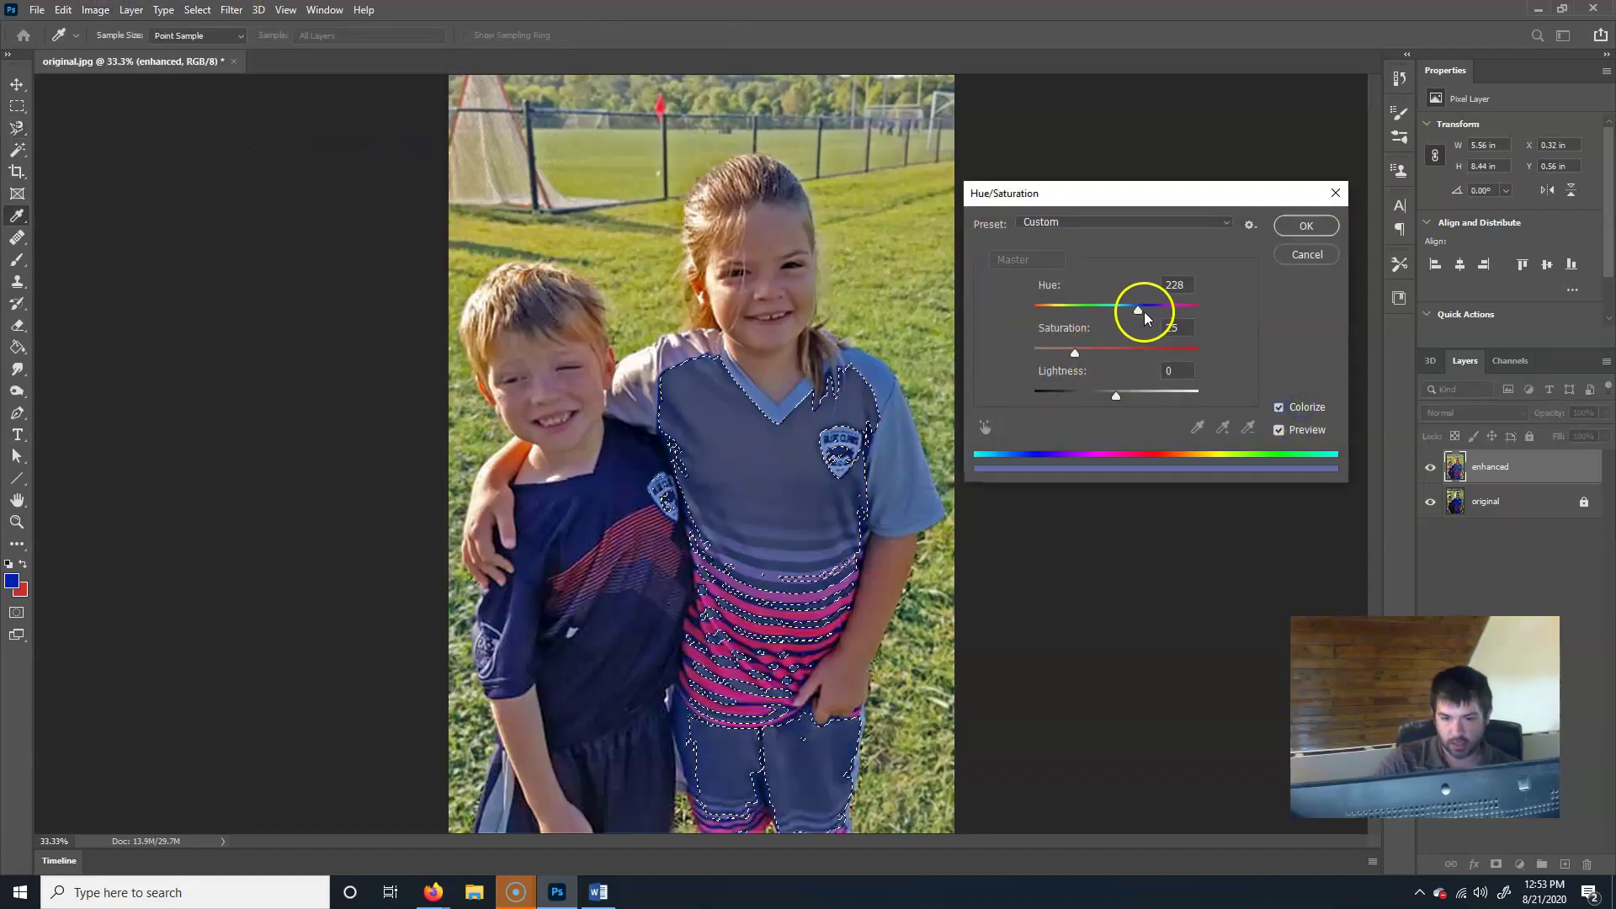
left_click_drag(1099, 356, 1216, 319)
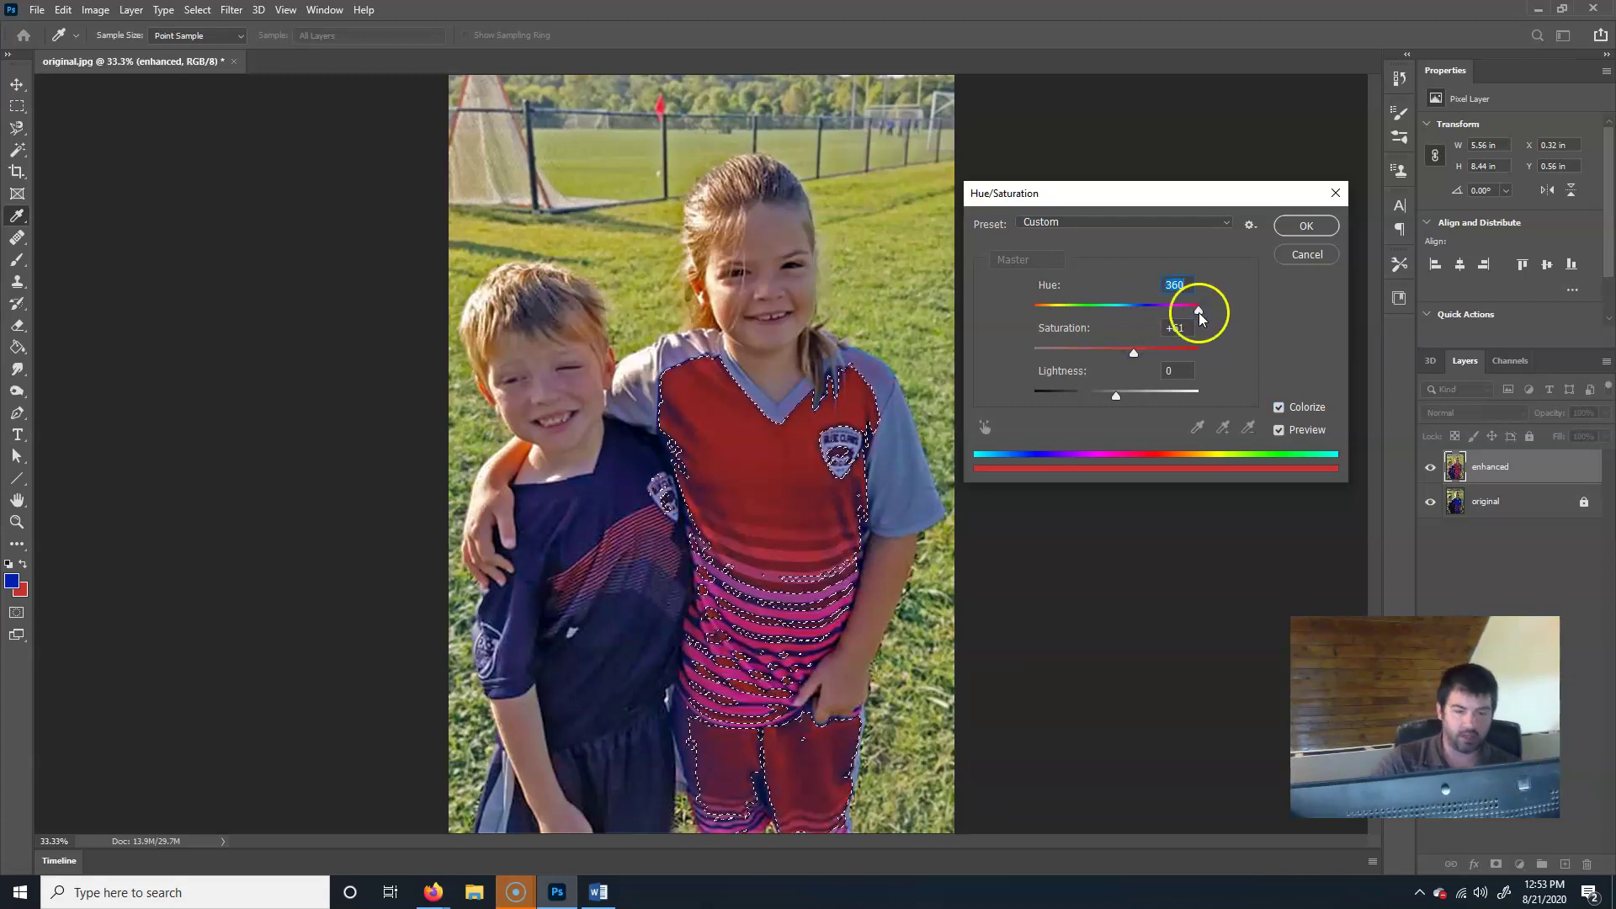
key("Escape")
key("l")
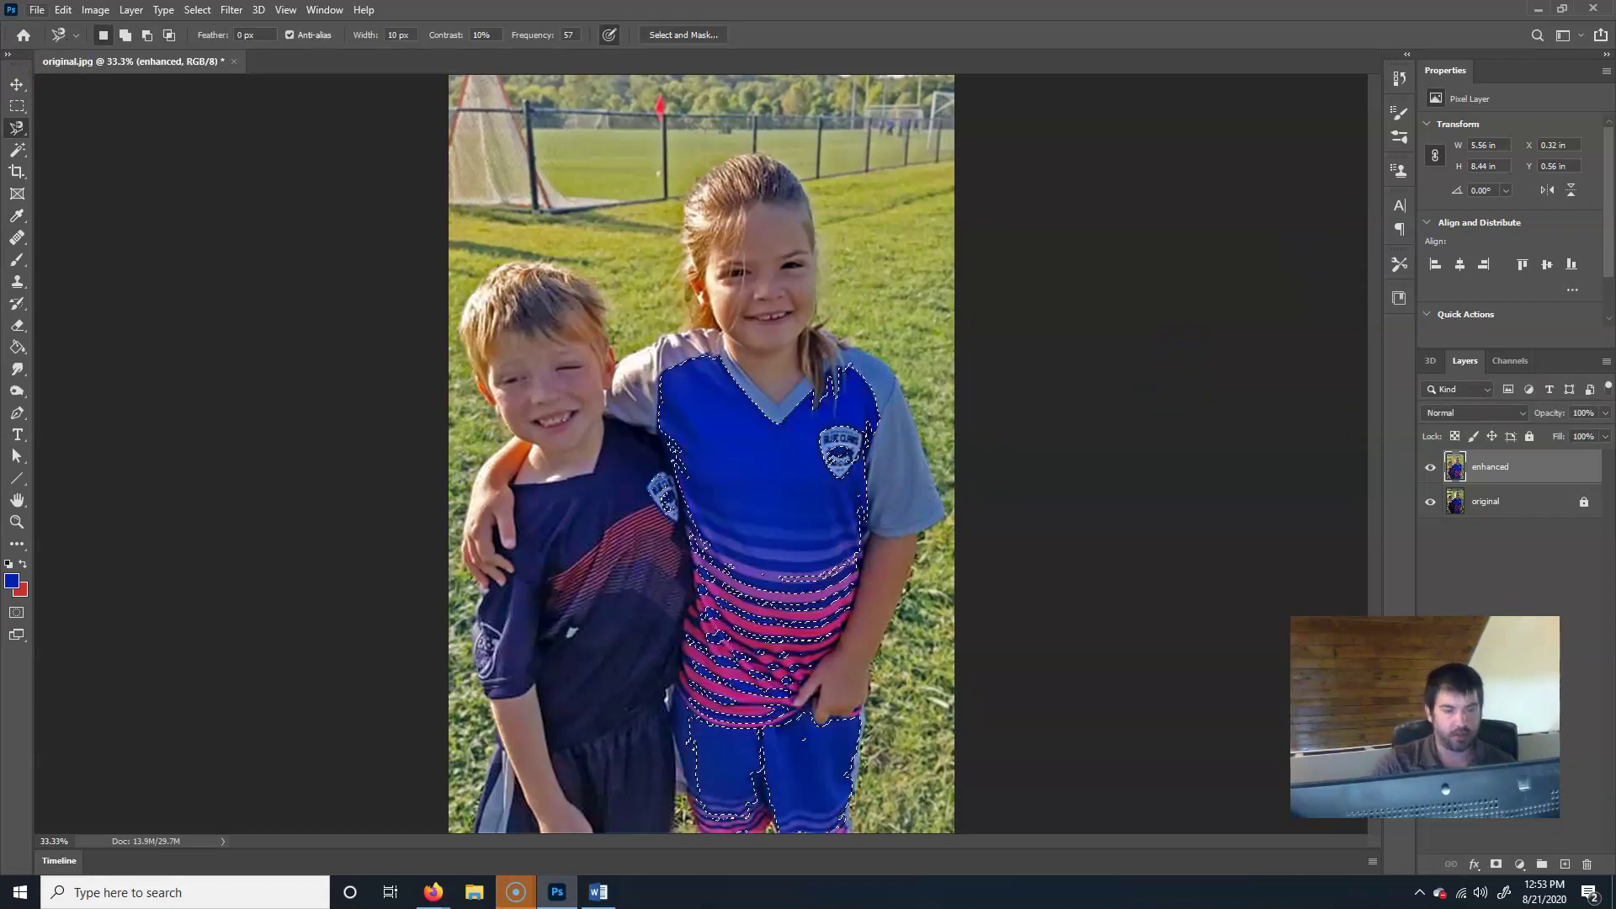
left_click(196, 9)
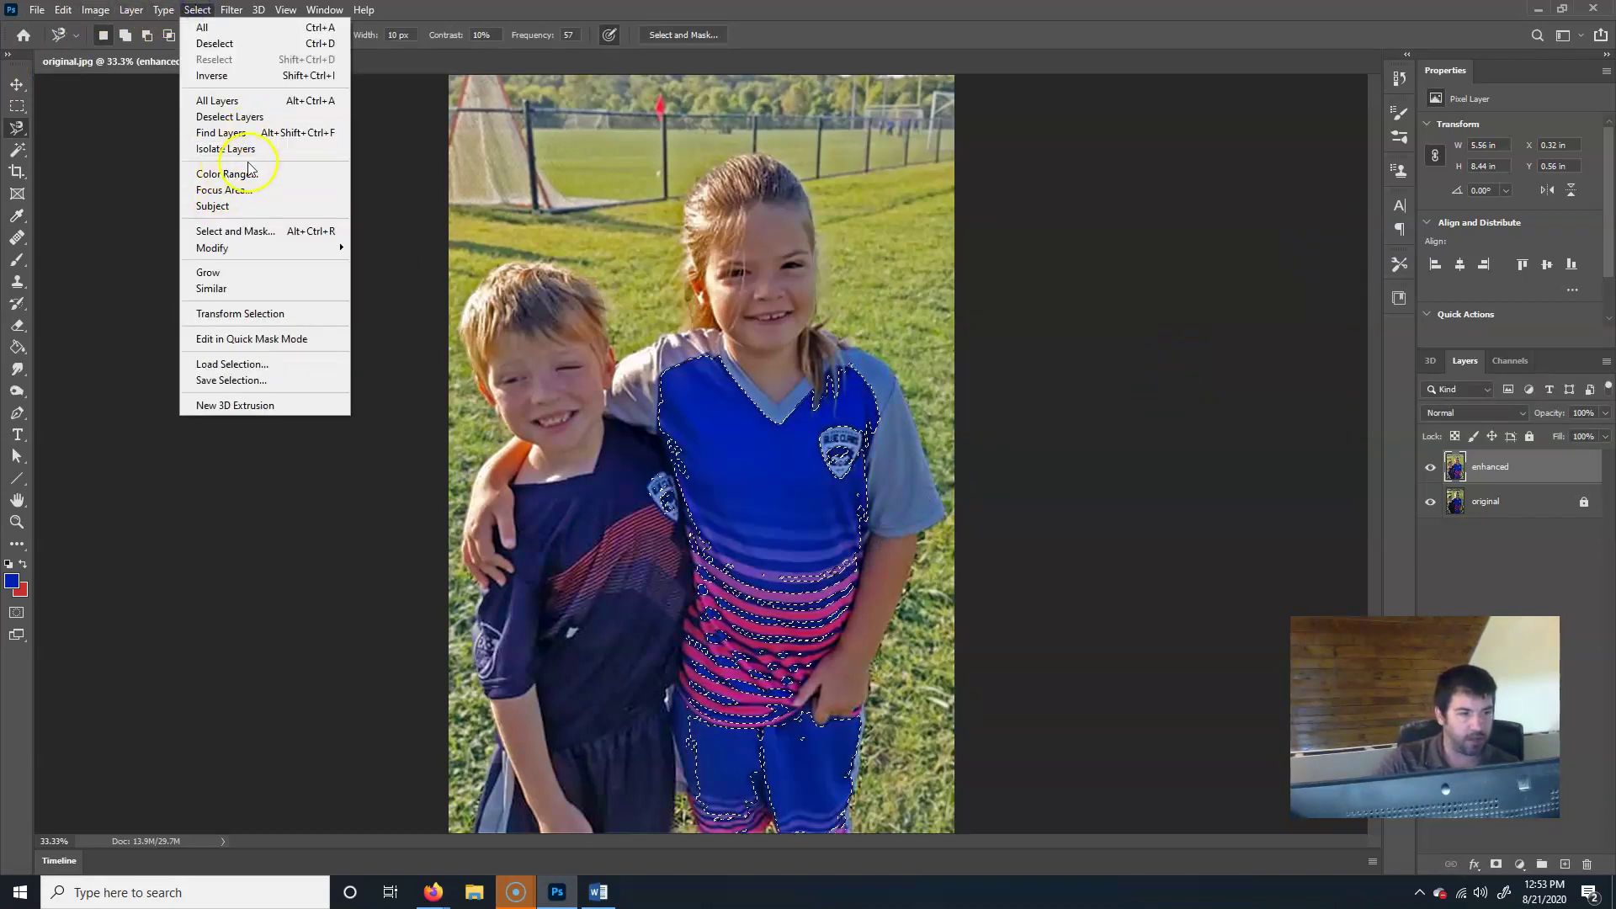
left_click(226, 174)
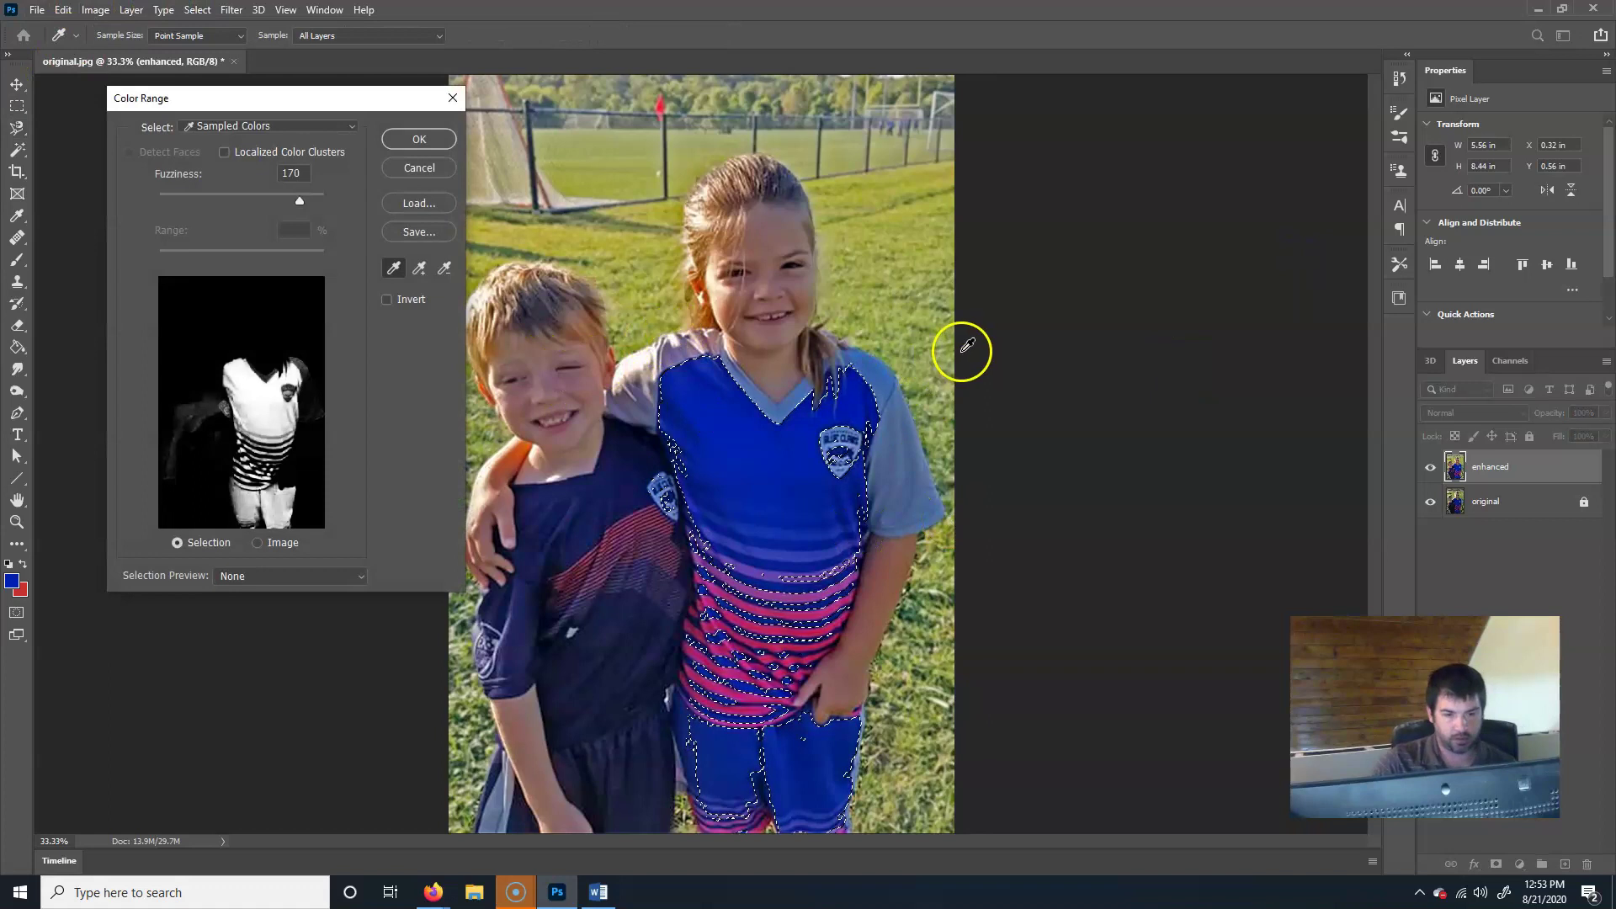
left_click(435, 142)
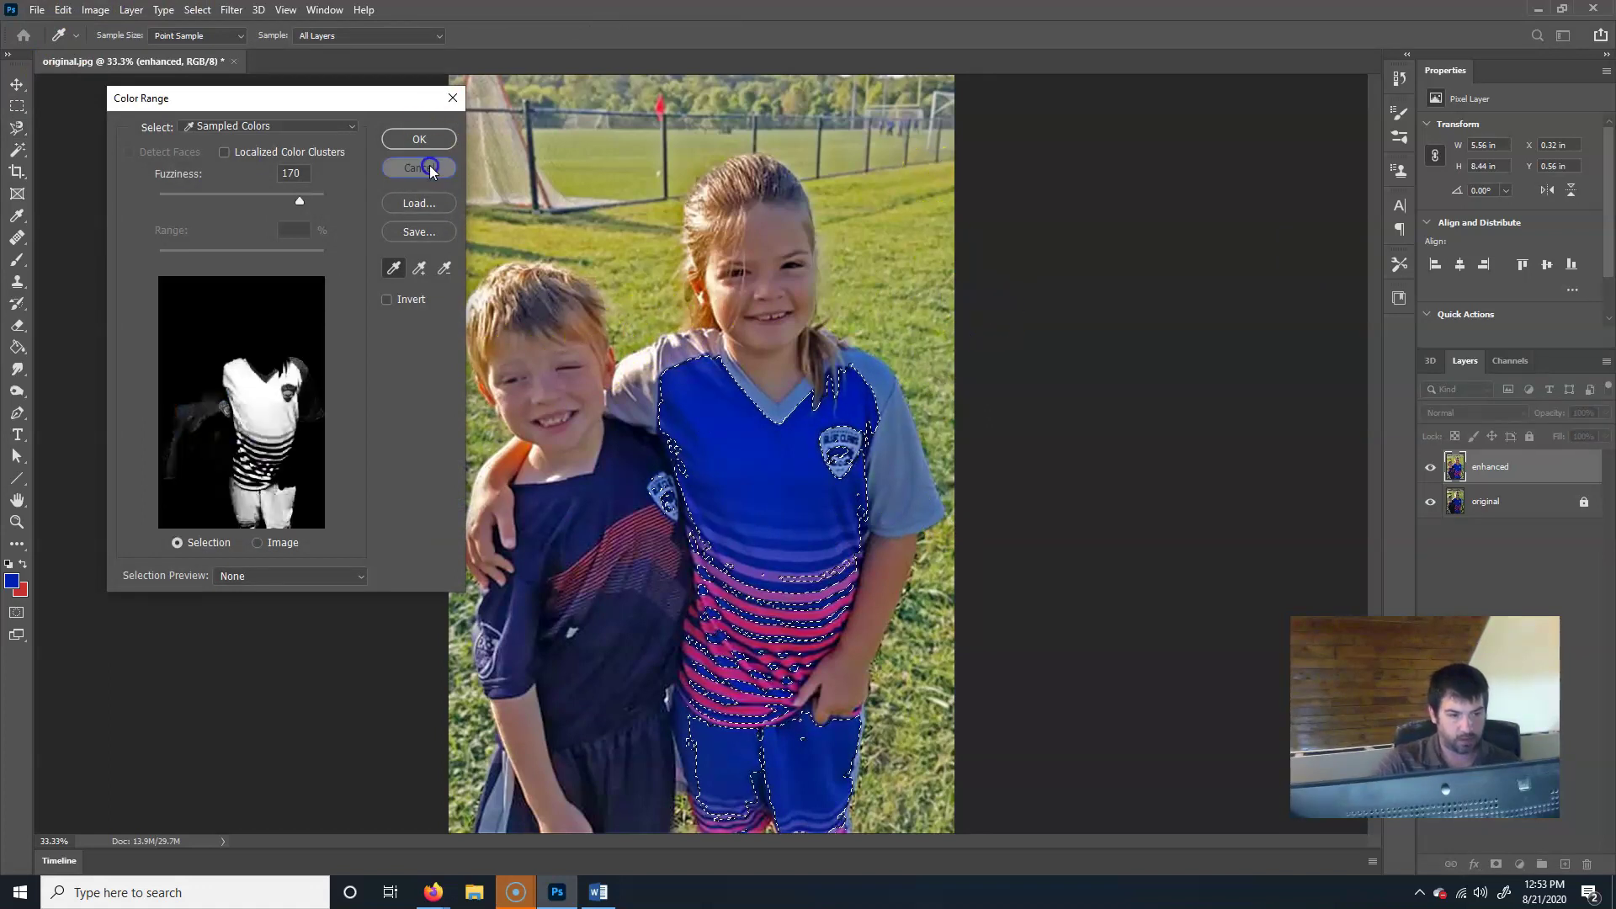
- Select the skin tones in the photo by Color Range with a fuzziness of 36
left_click(199, 10)
left_click(241, 178)
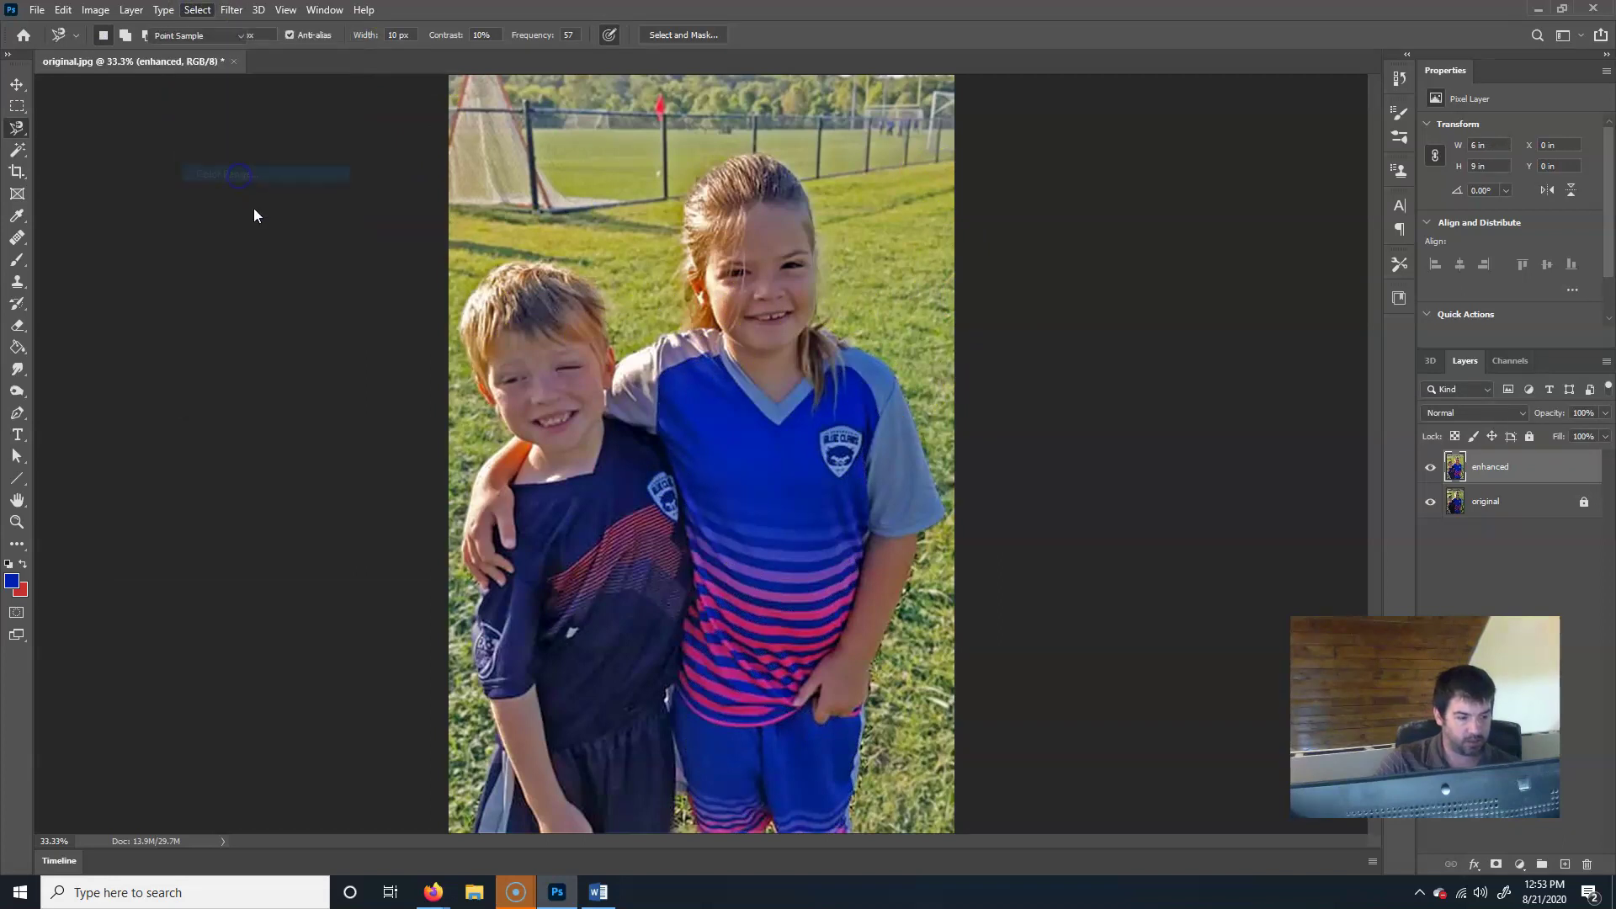
left_click(257, 126)
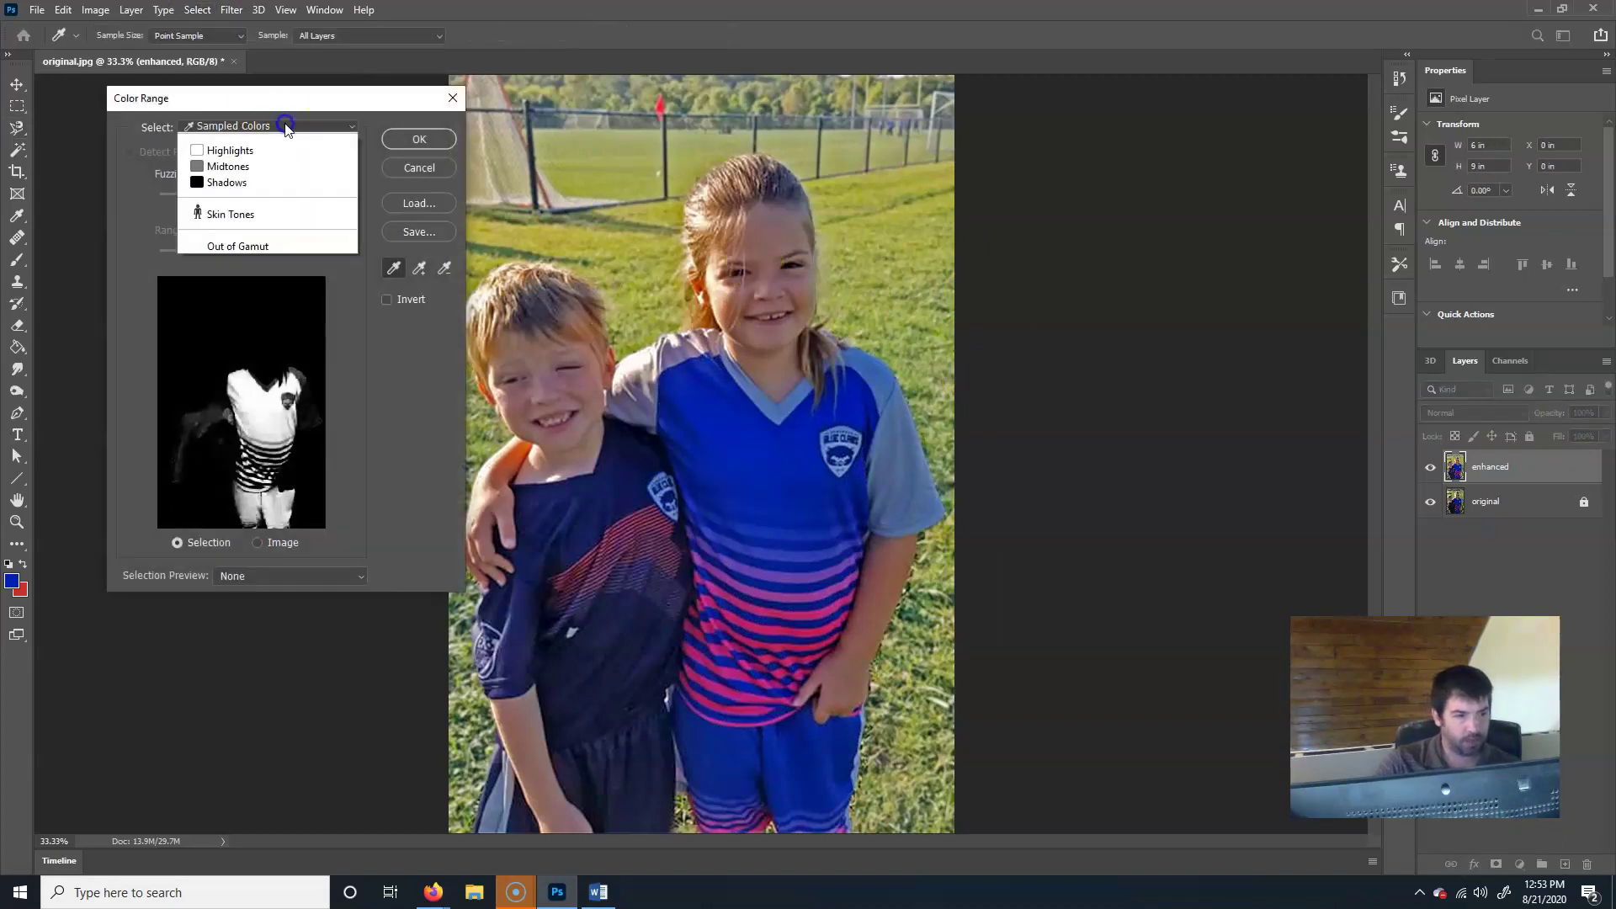
left_click(244, 350)
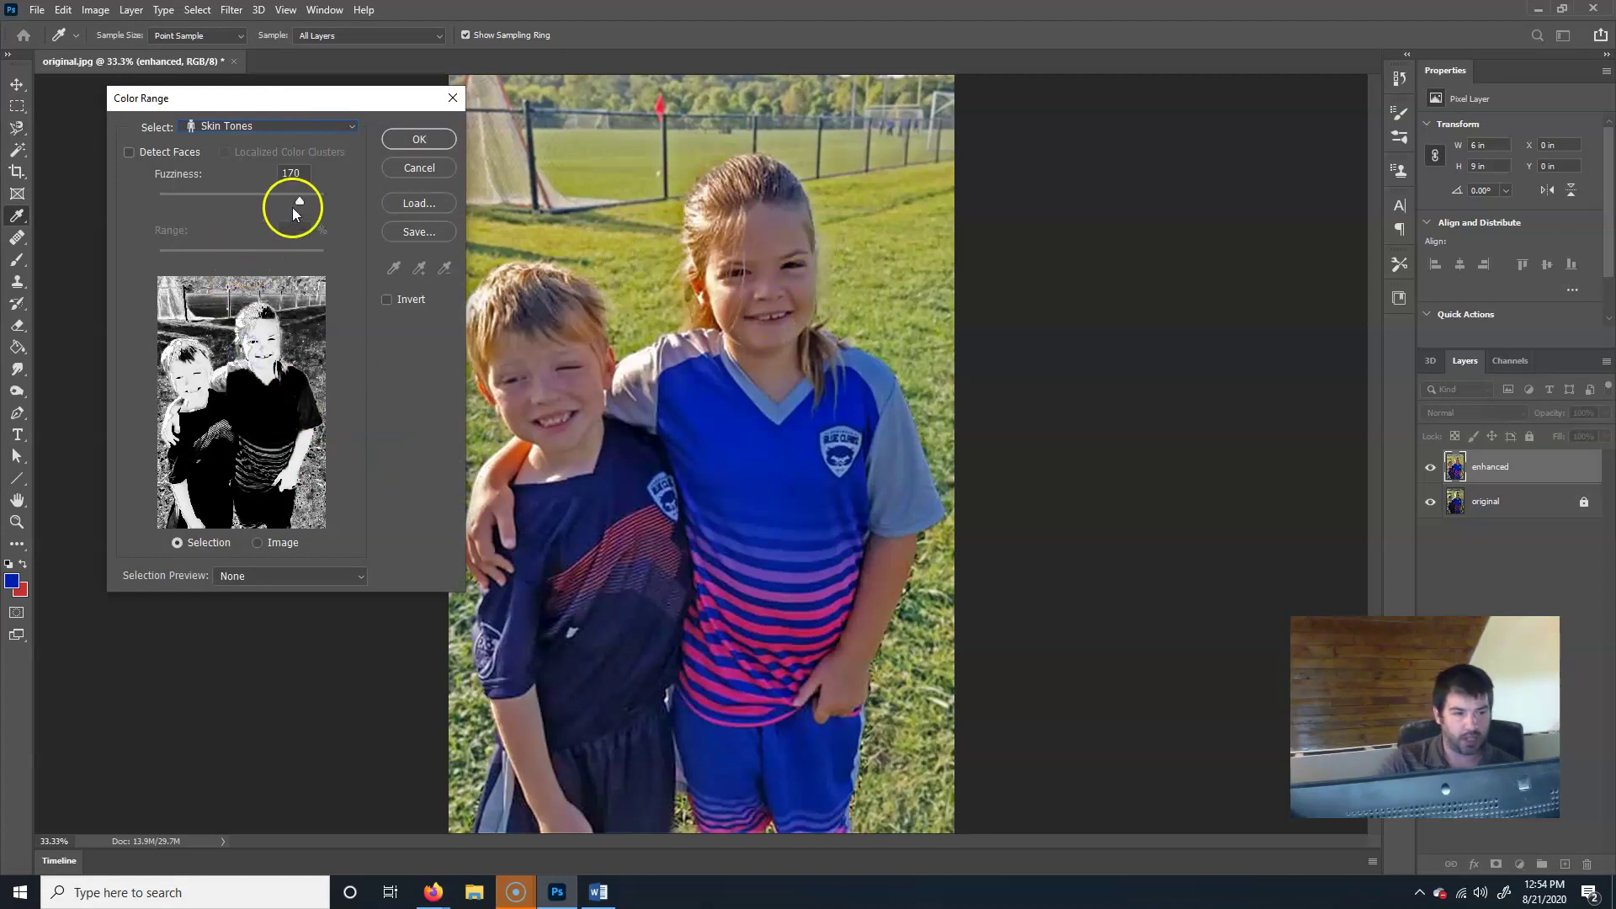
left_click_drag(262, 199, 215, 199)
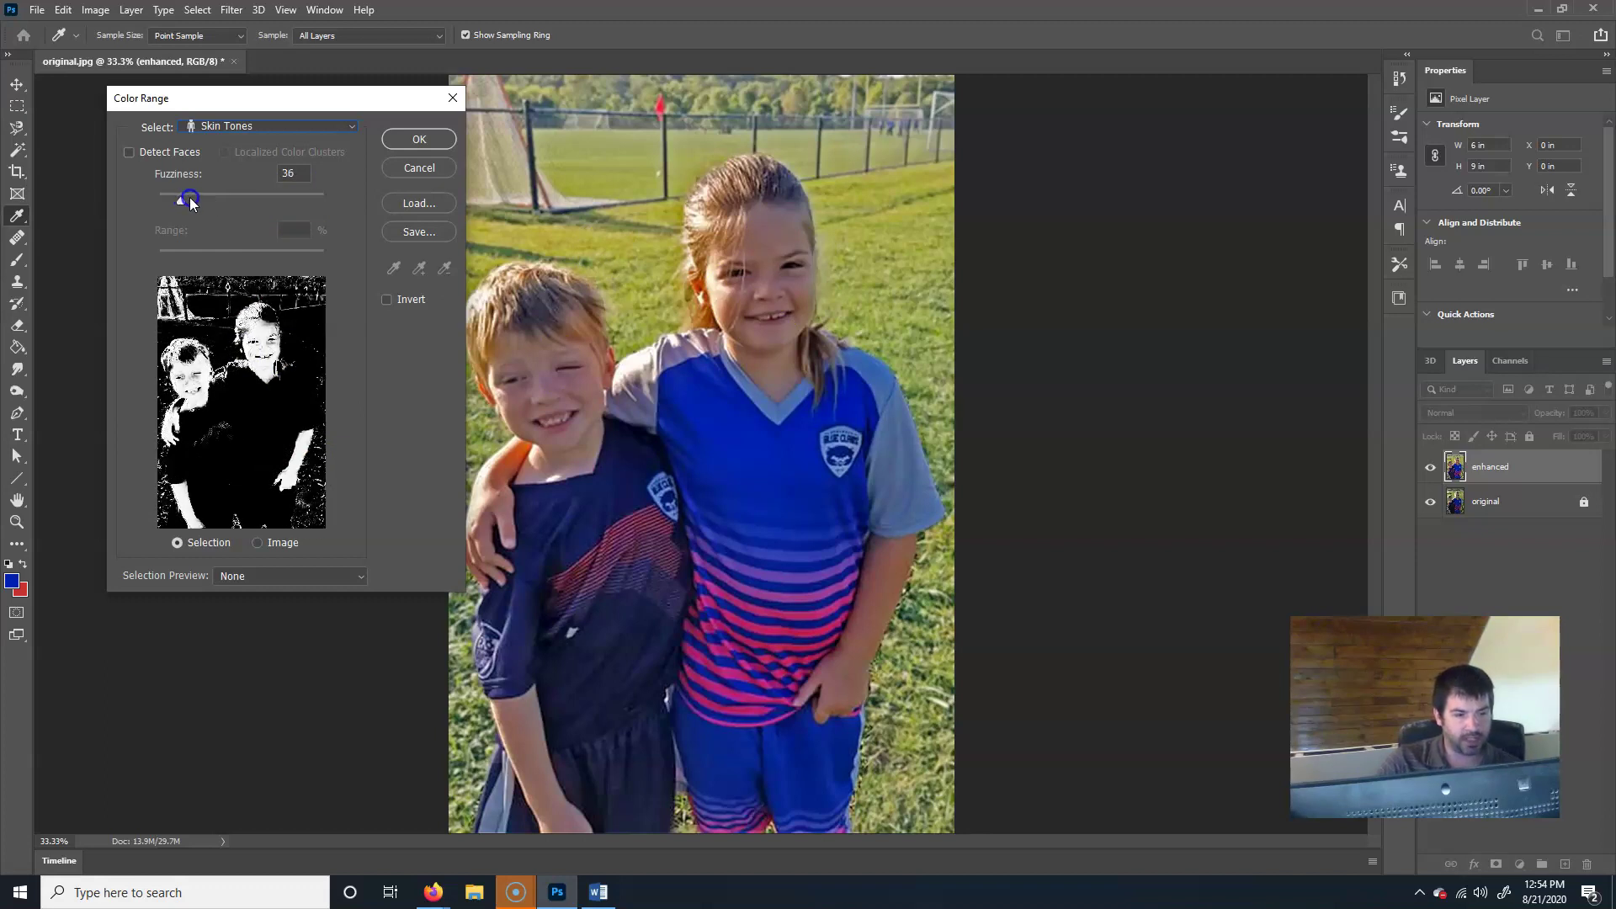
left_click_drag(187, 198, 192, 200)
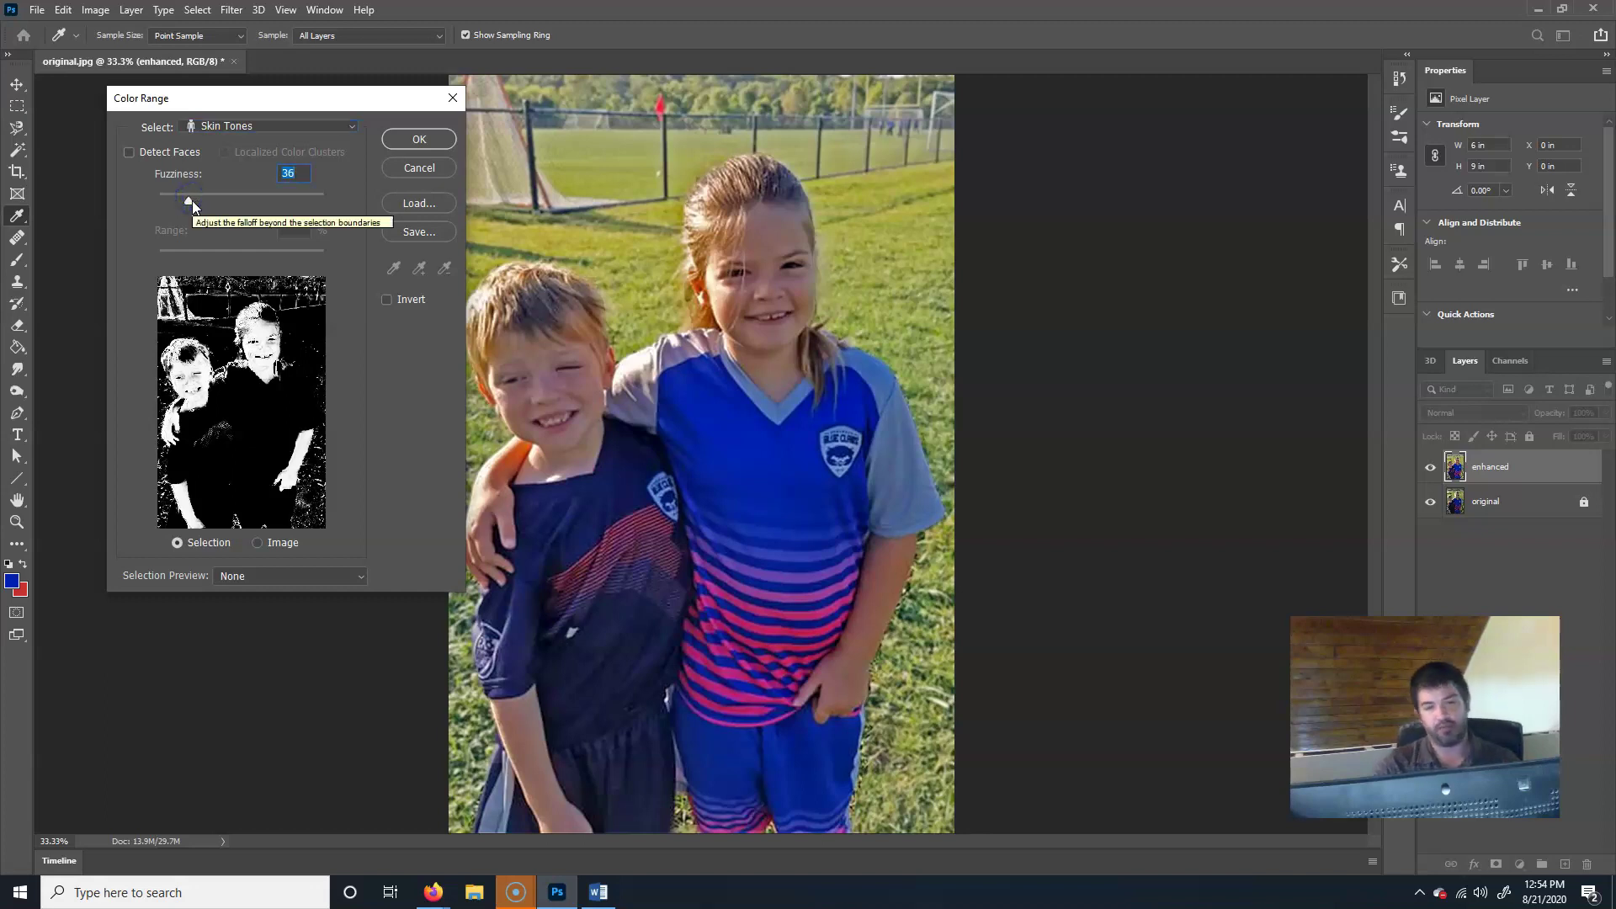
left_click(425, 138)
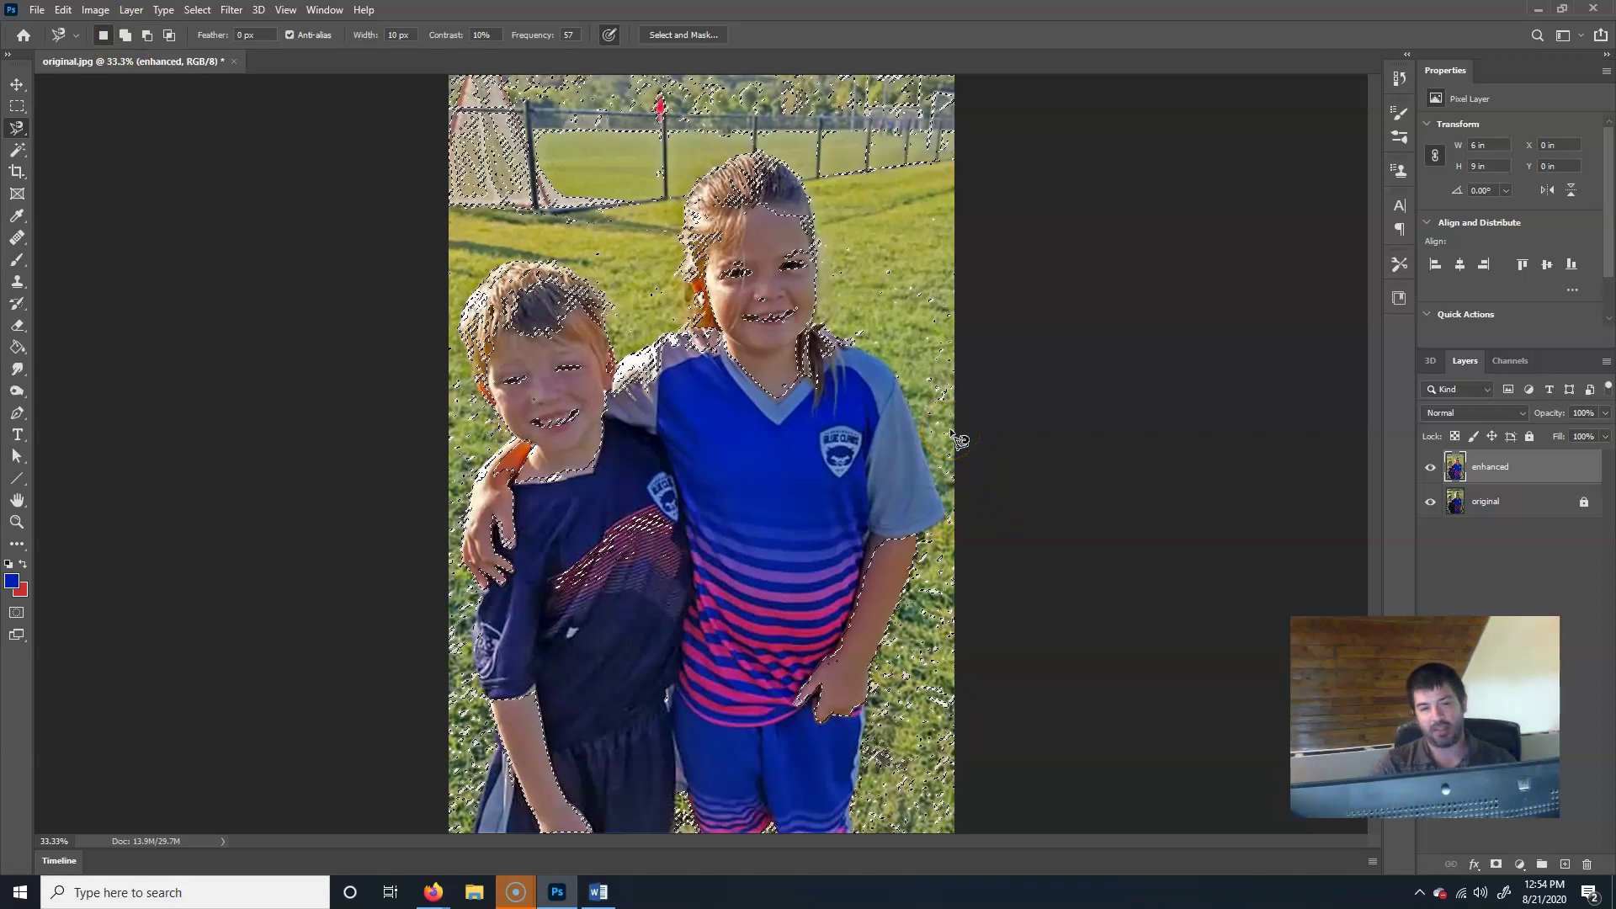
- Hide the selection outline on the canvas while keeping the skin tones selected
left_click(786, 383)
left_click(66, 13)
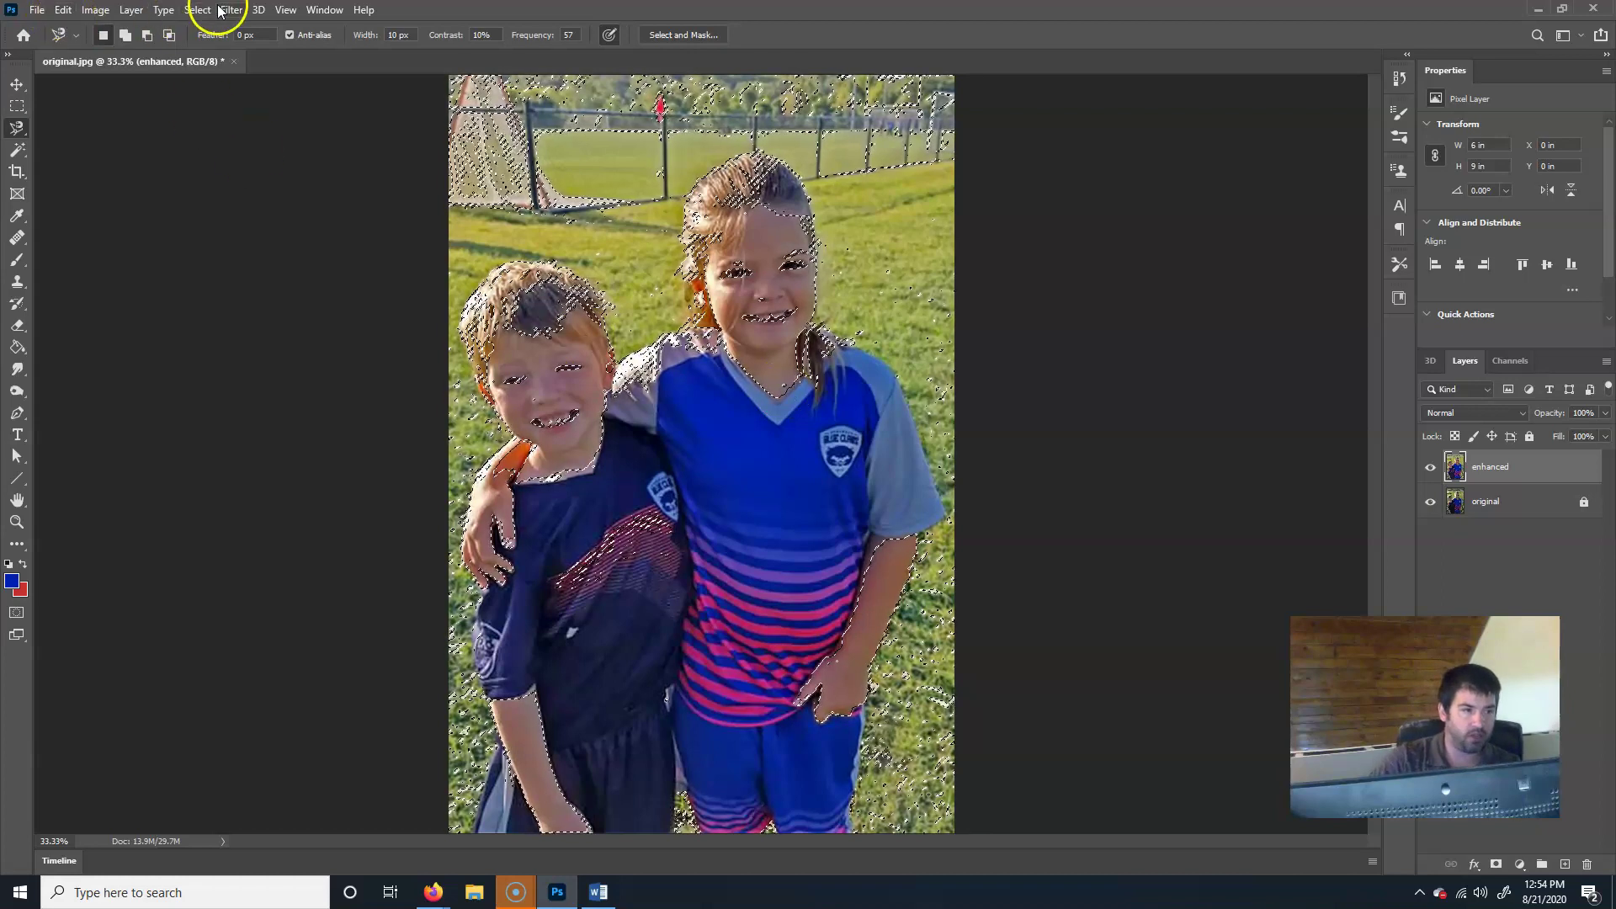
left_click(66, 11)
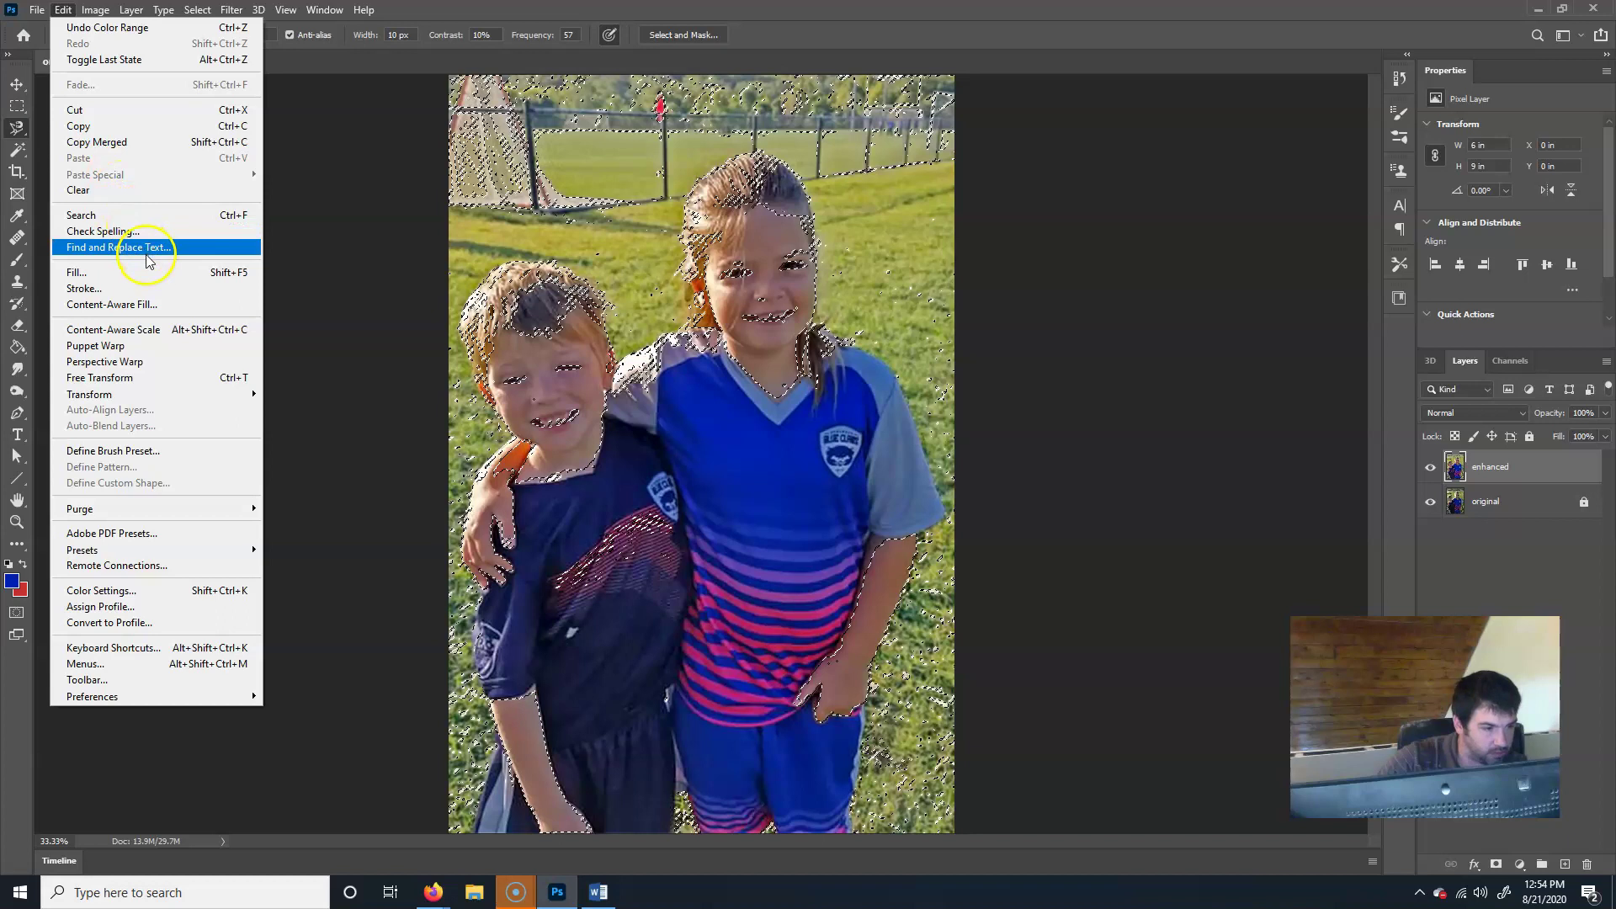
mouse_move(292, 15)
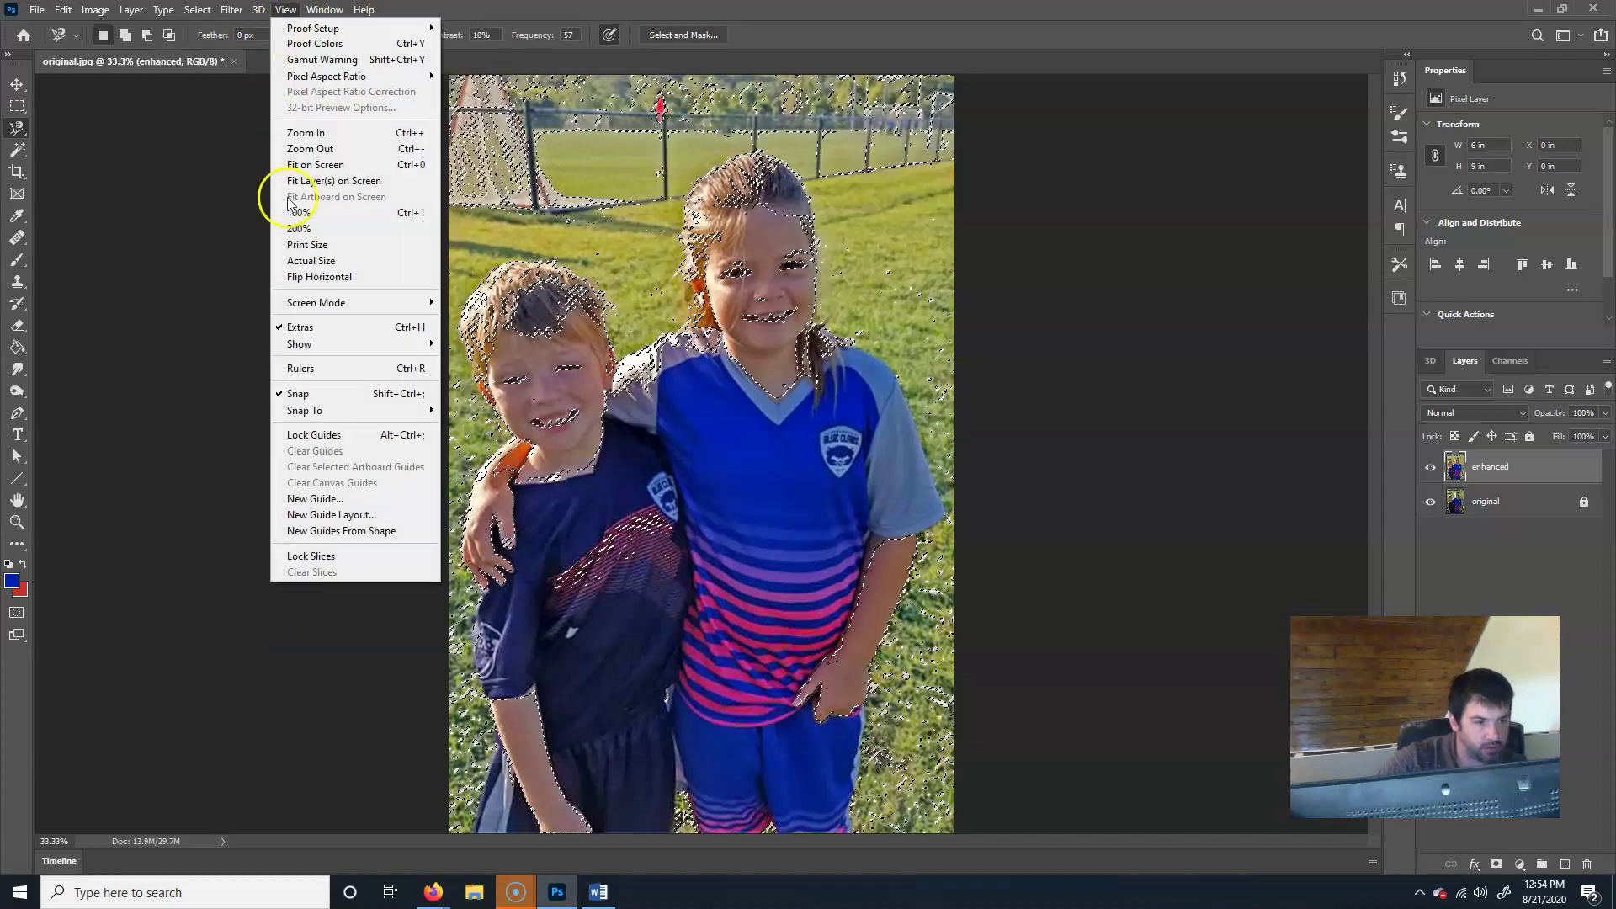
left_click(328, 332)
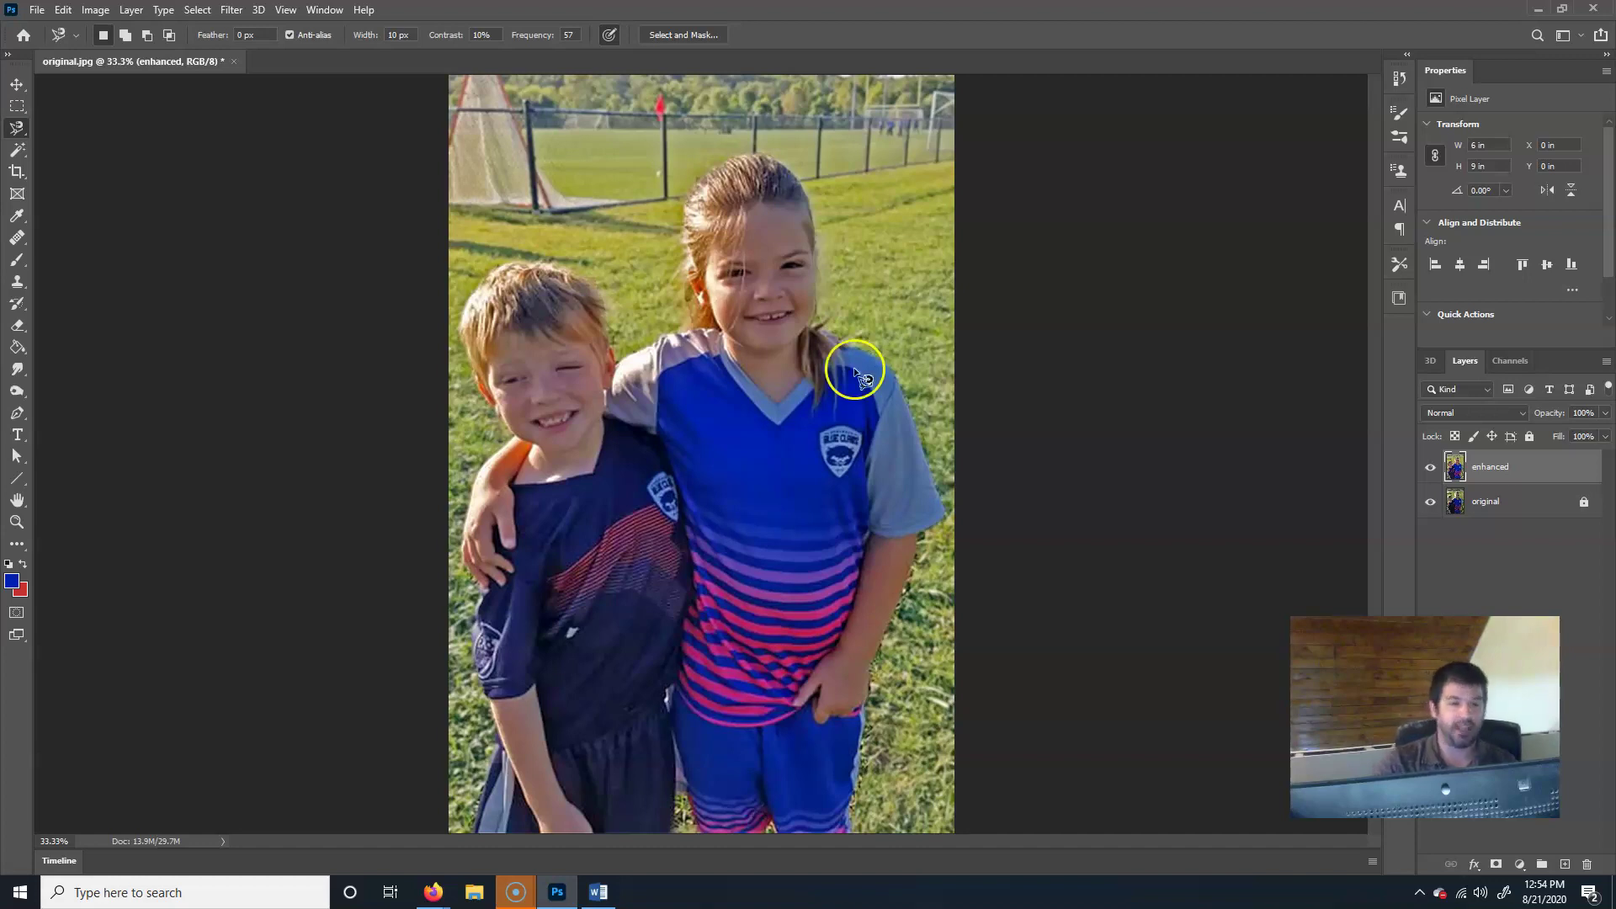
- Brighten the selected skin tones with an Exposure adjustment of +0.71 and gamma correction 0.94
left_click(97, 10)
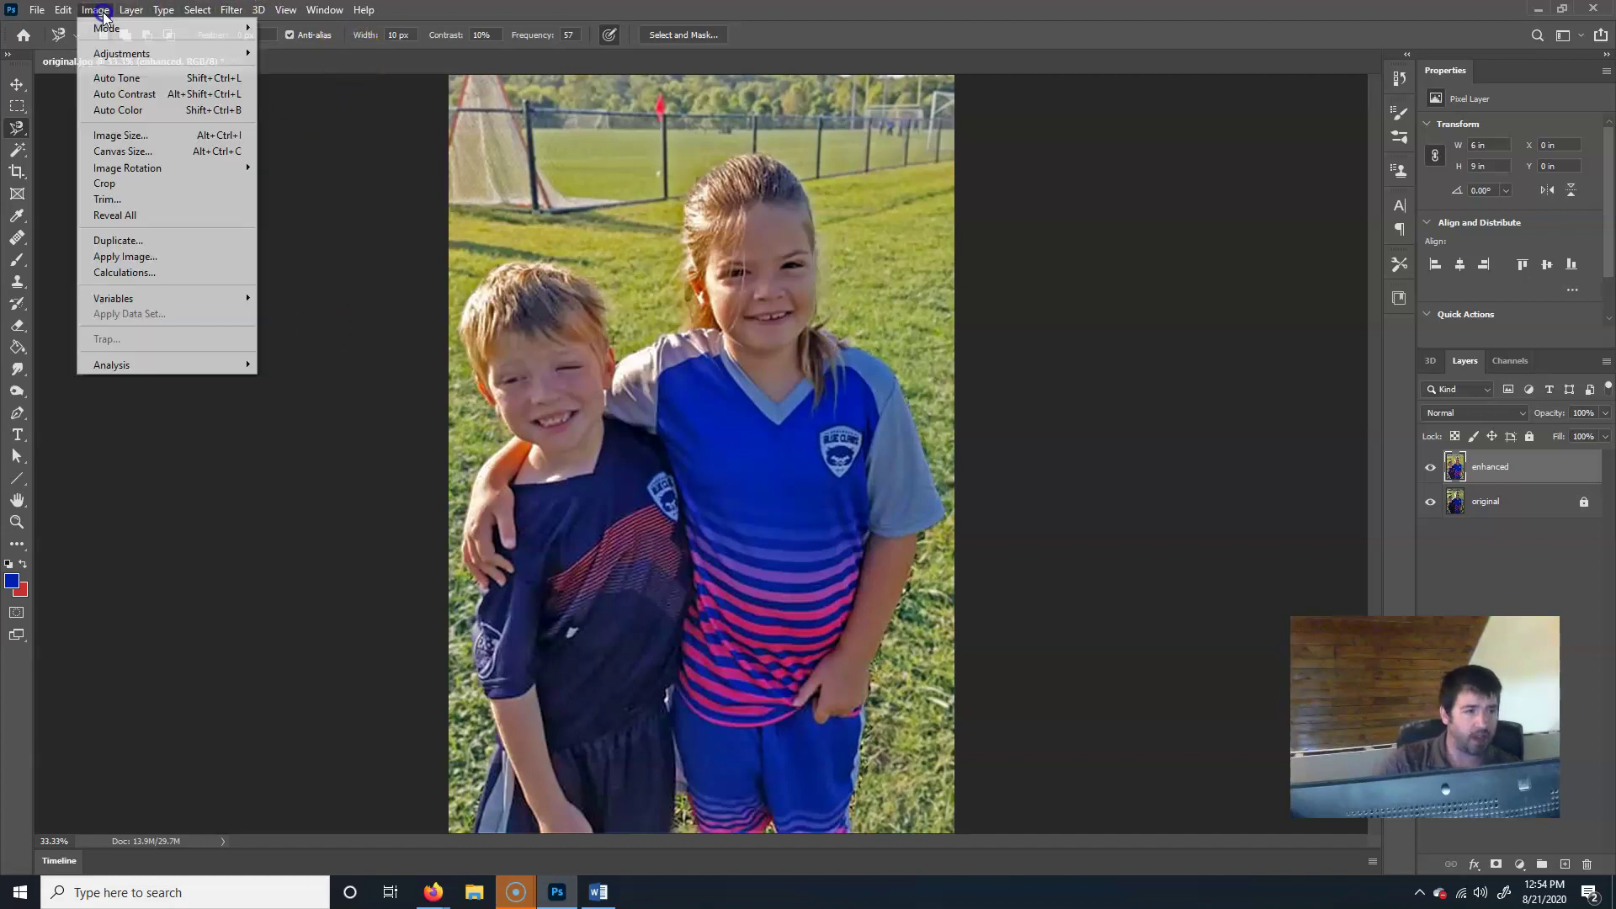
mouse_move(138, 58)
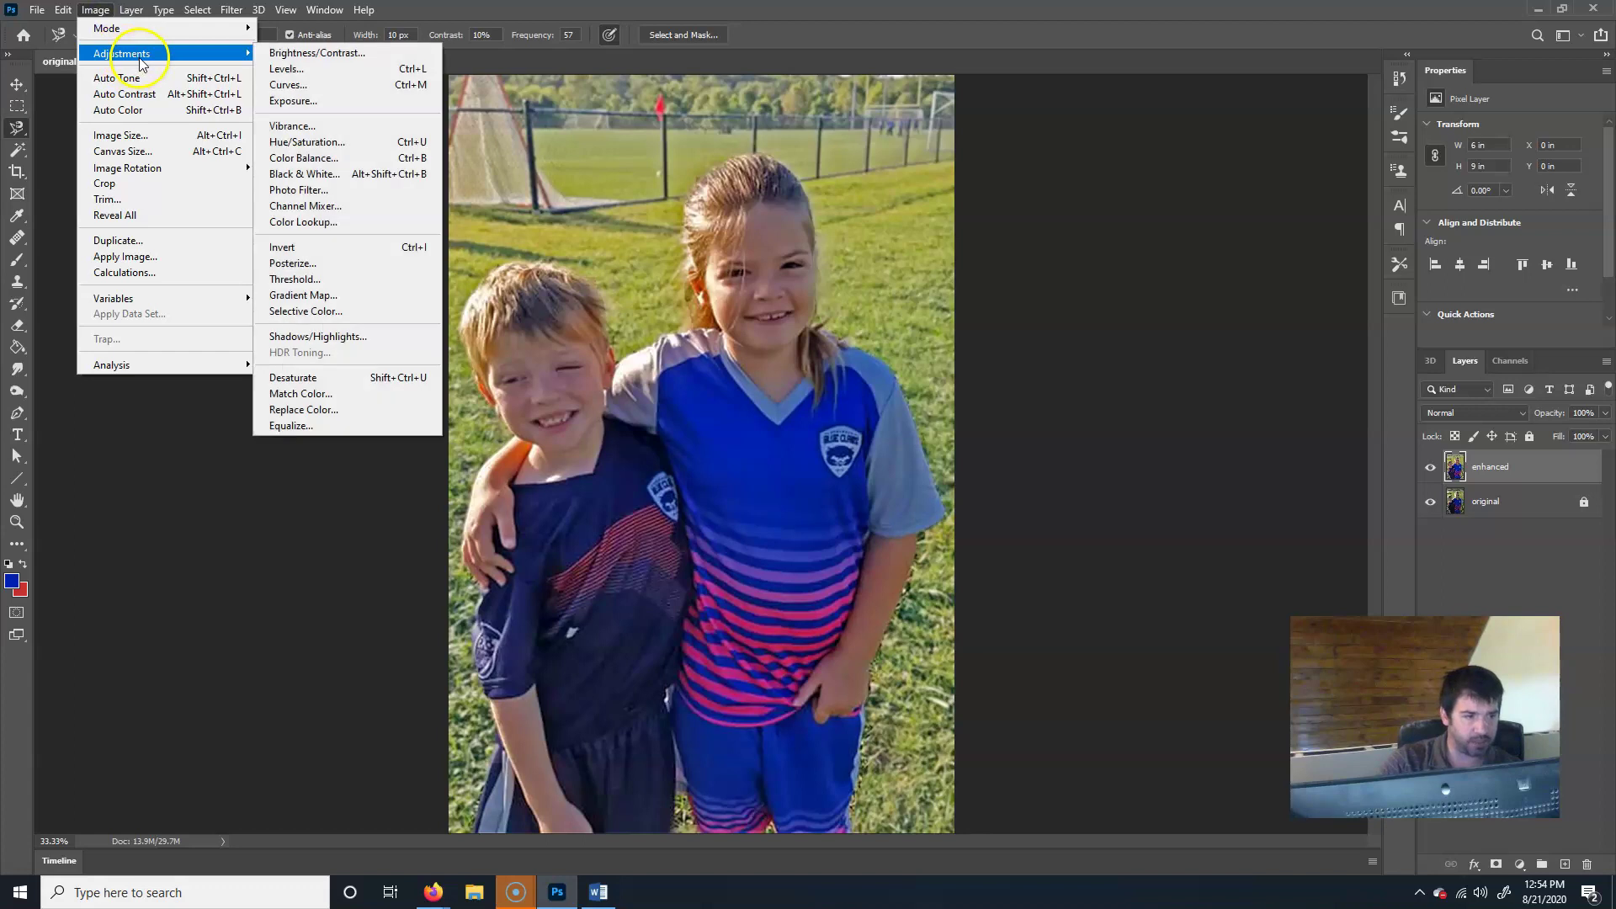
left_click(357, 100)
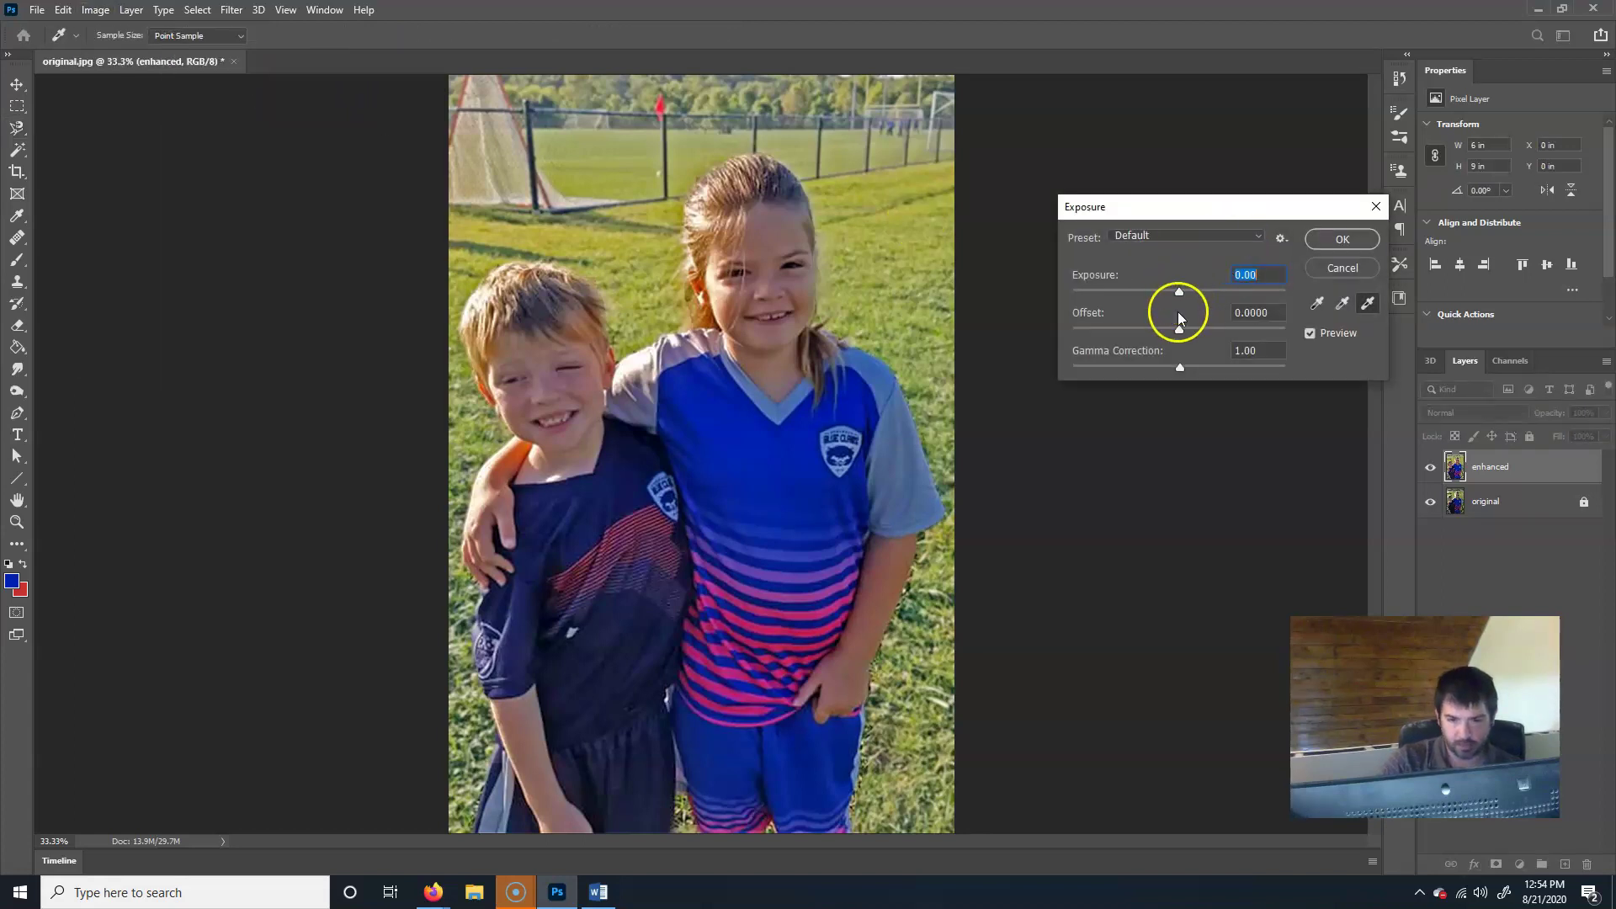
mouse_move(1178, 369)
left_mouse_down()
mouse_move(1199, 371)
mouse_move(1181, 369)
left_mouse_up()
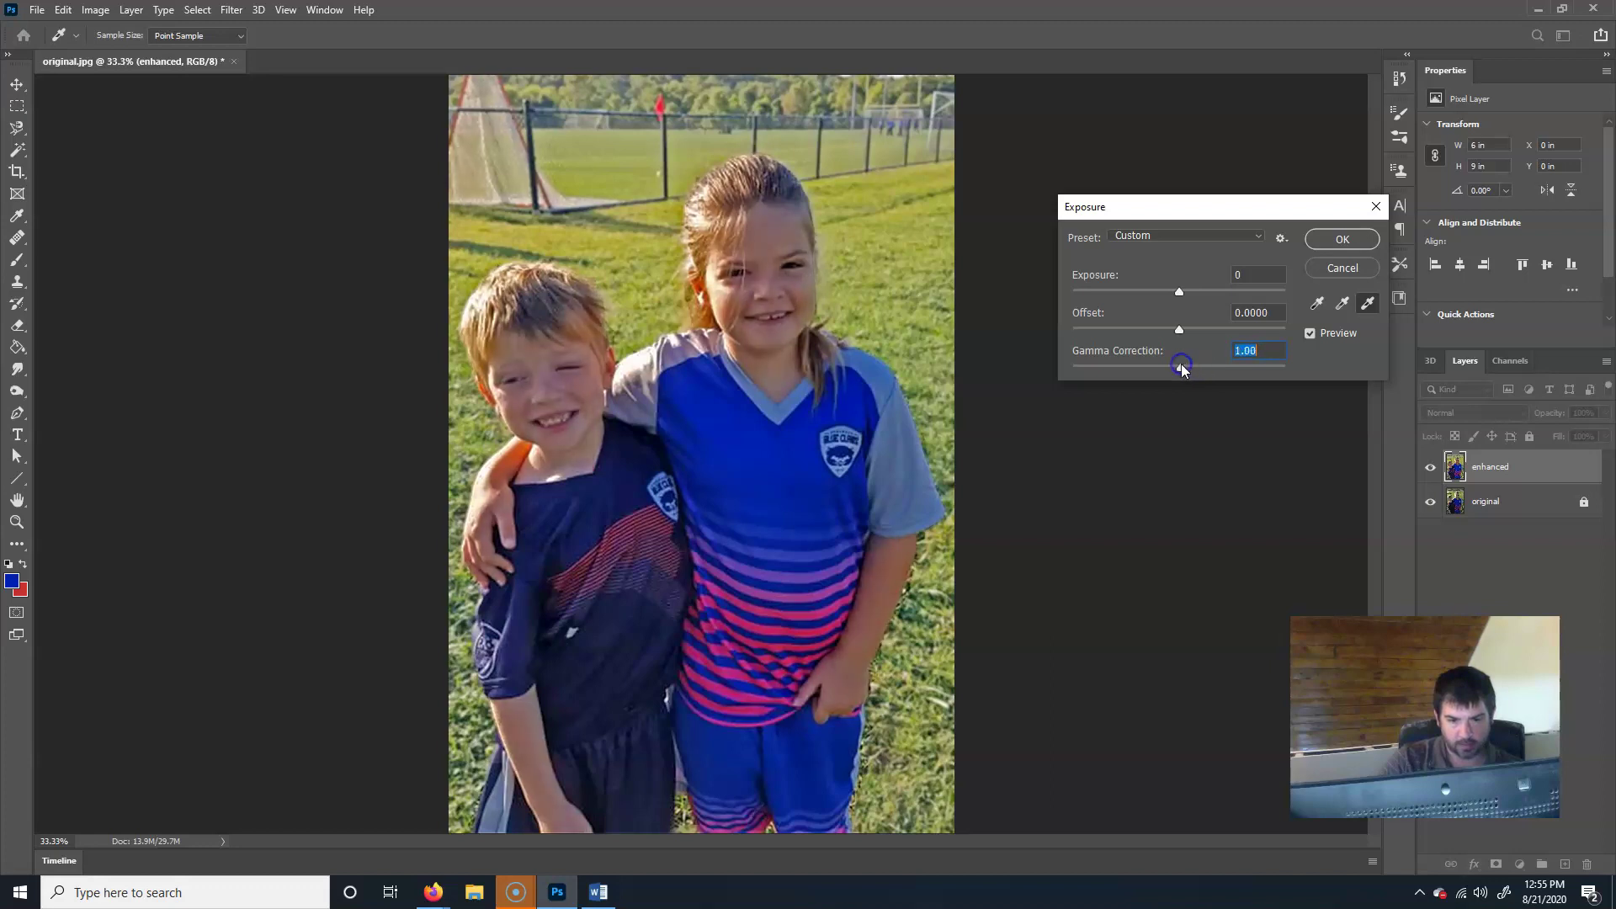
left_click_drag(1178, 297, 1189, 295)
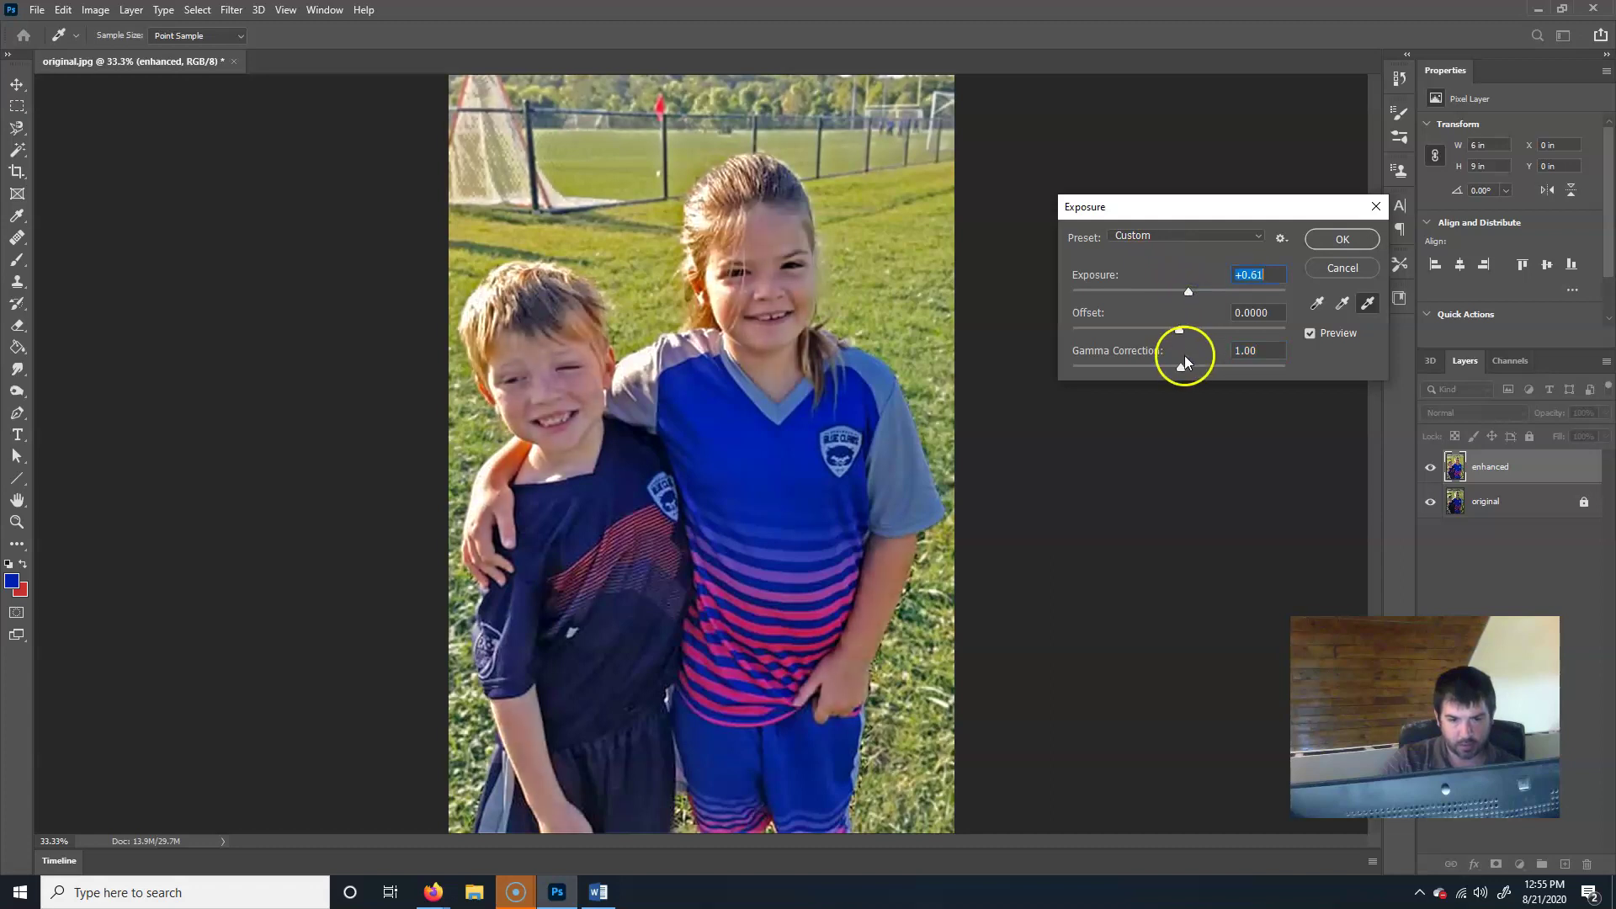
left_click_drag(1190, 365, 1186, 365)
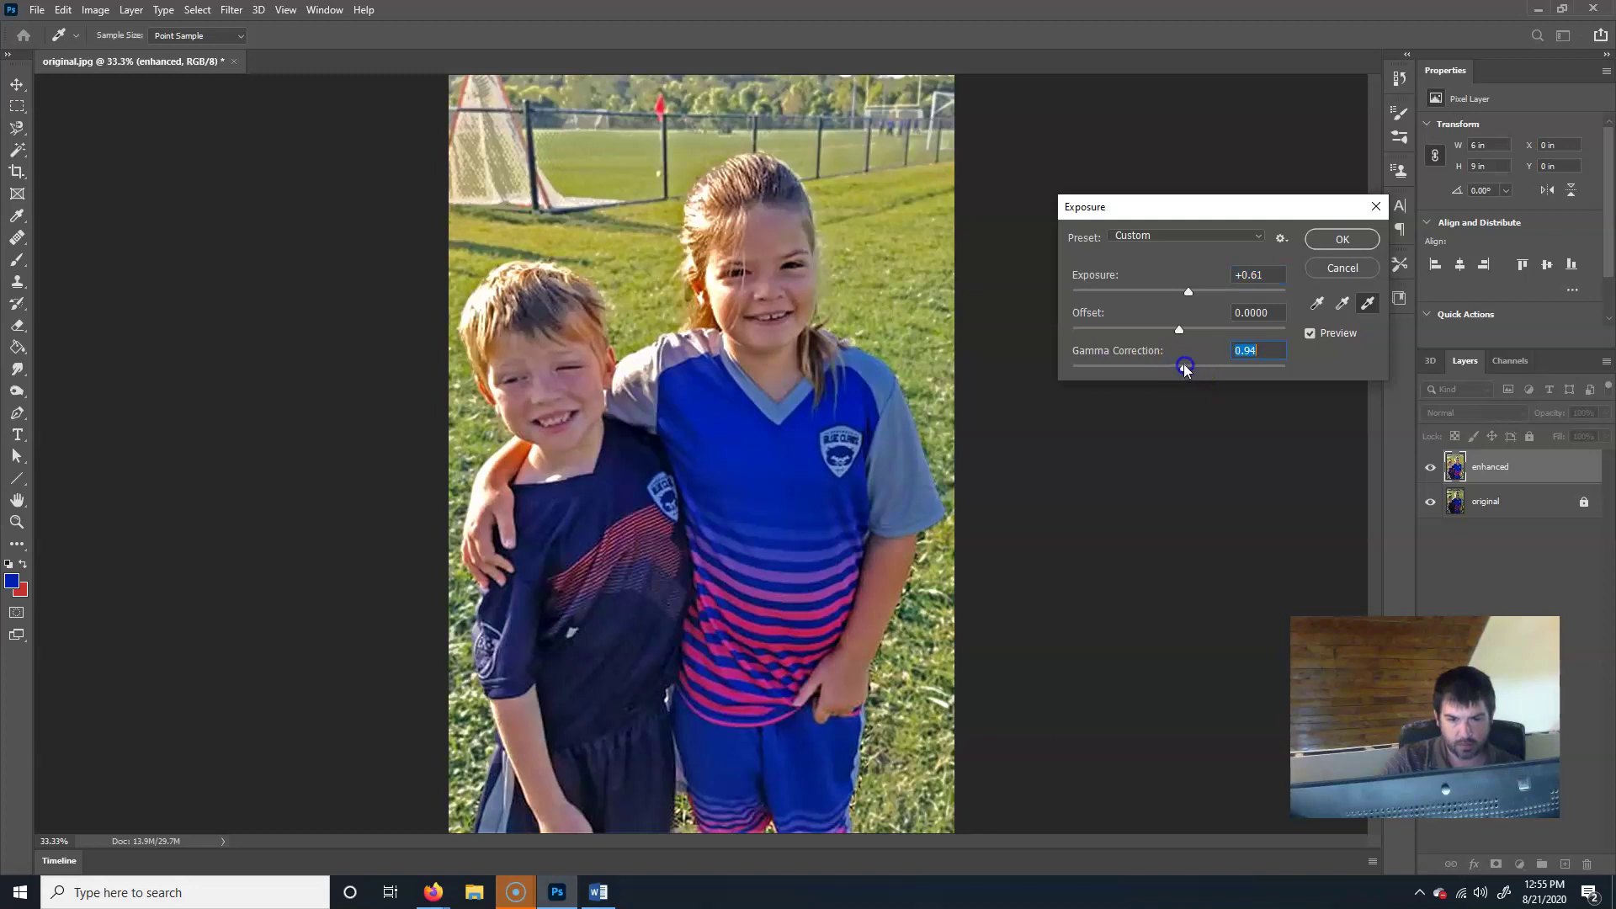
left_click_drag(1188, 292, 1194, 295)
left_click(1191, 295)
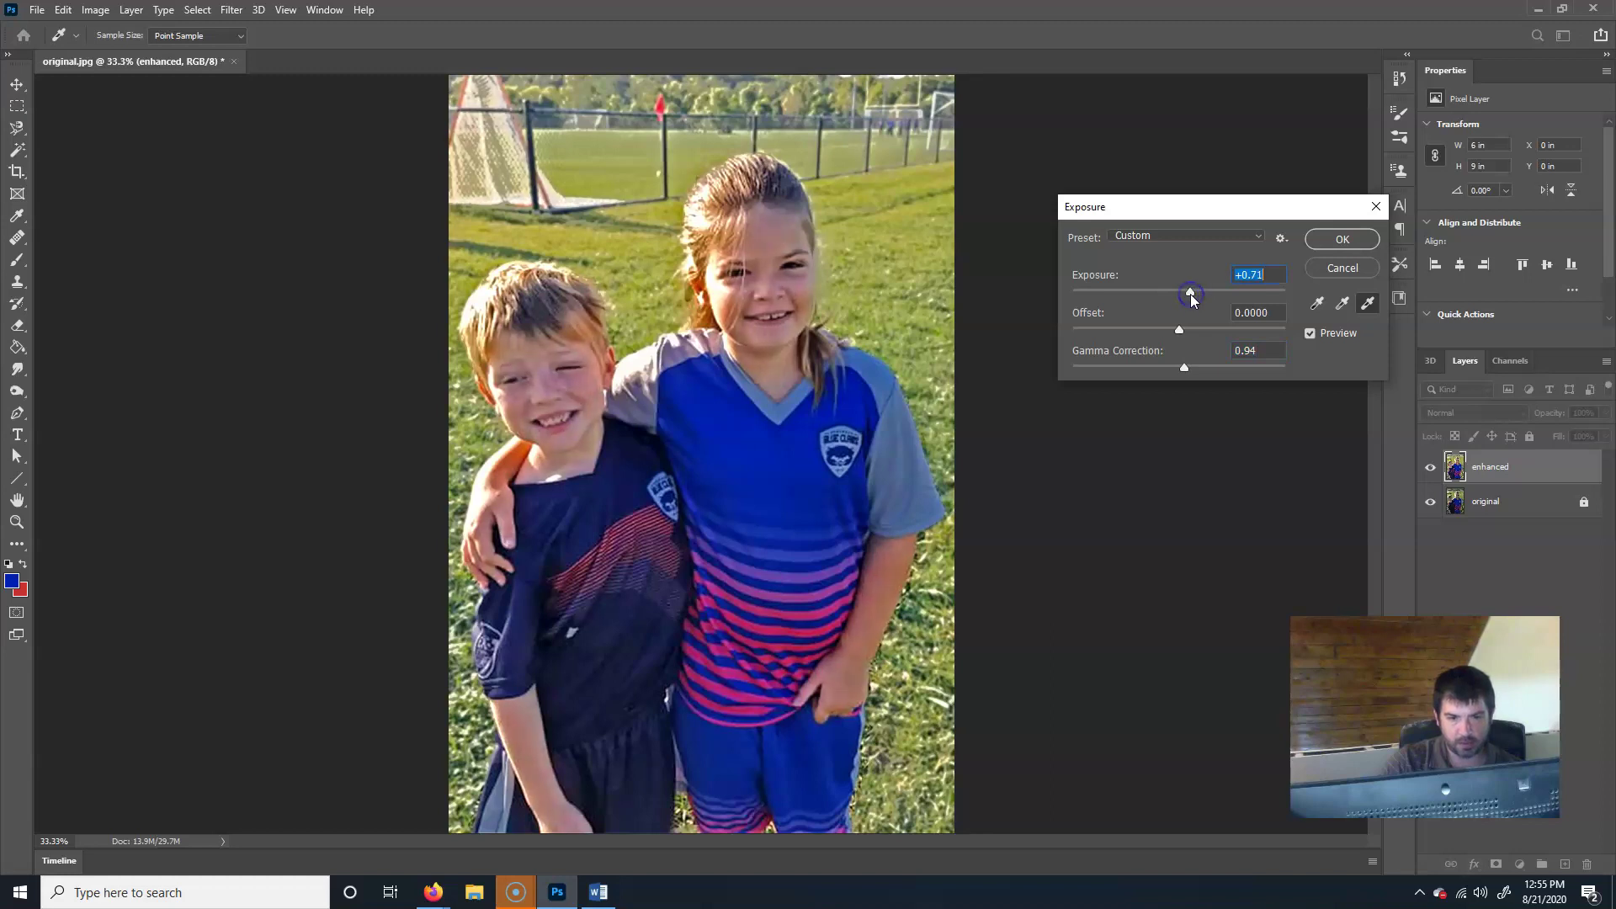
left_click(1190, 295)
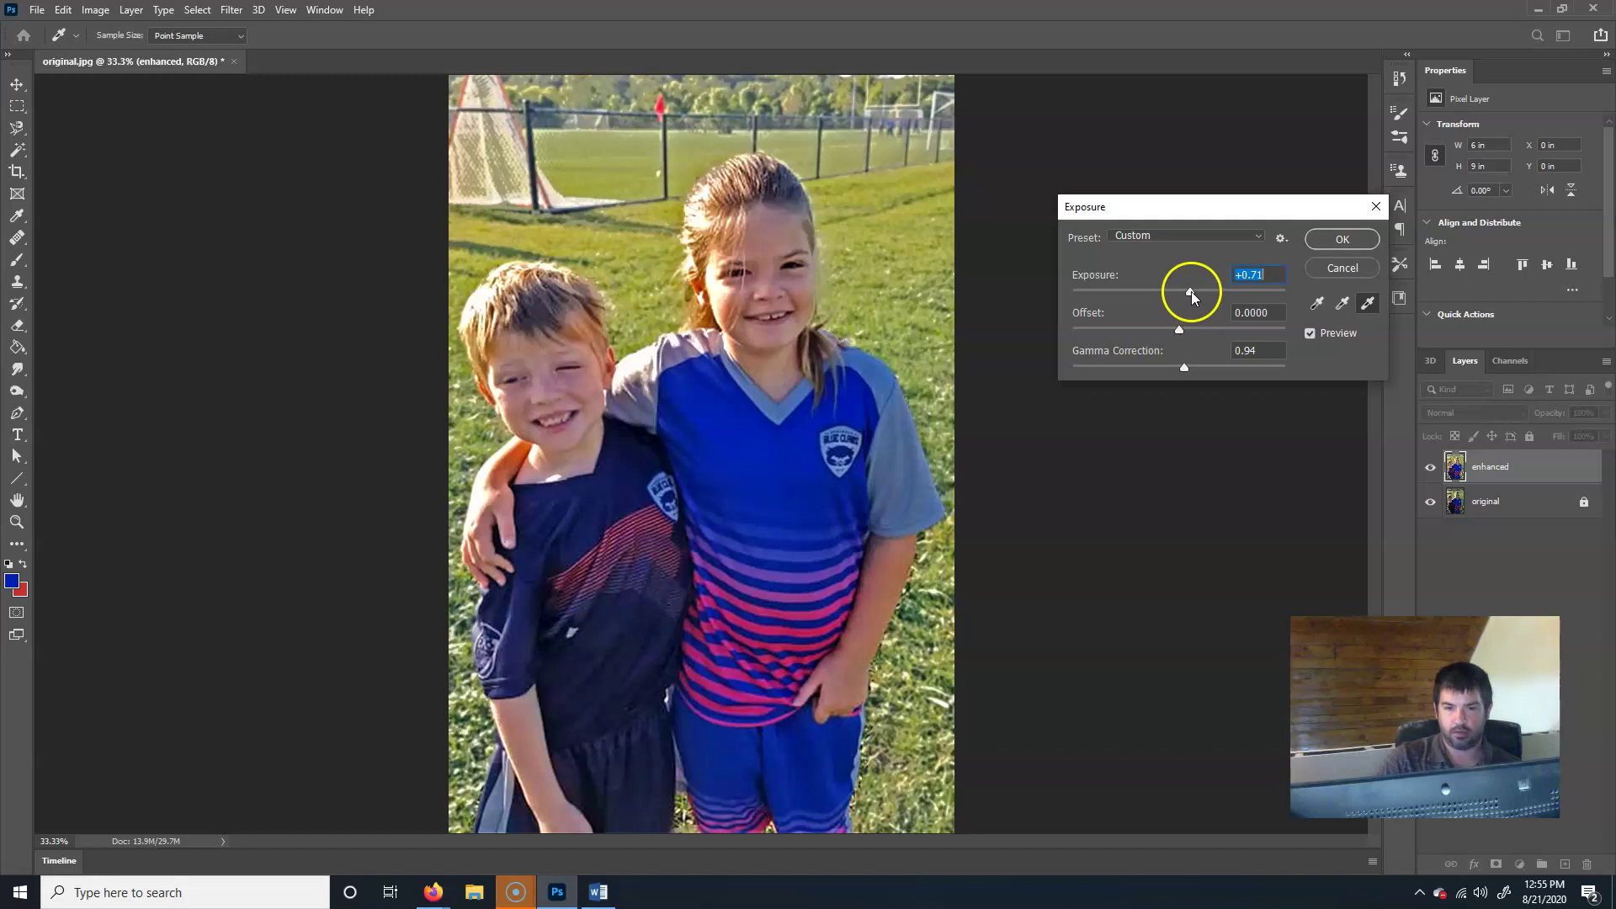
left_click(1343, 239)
key("l")
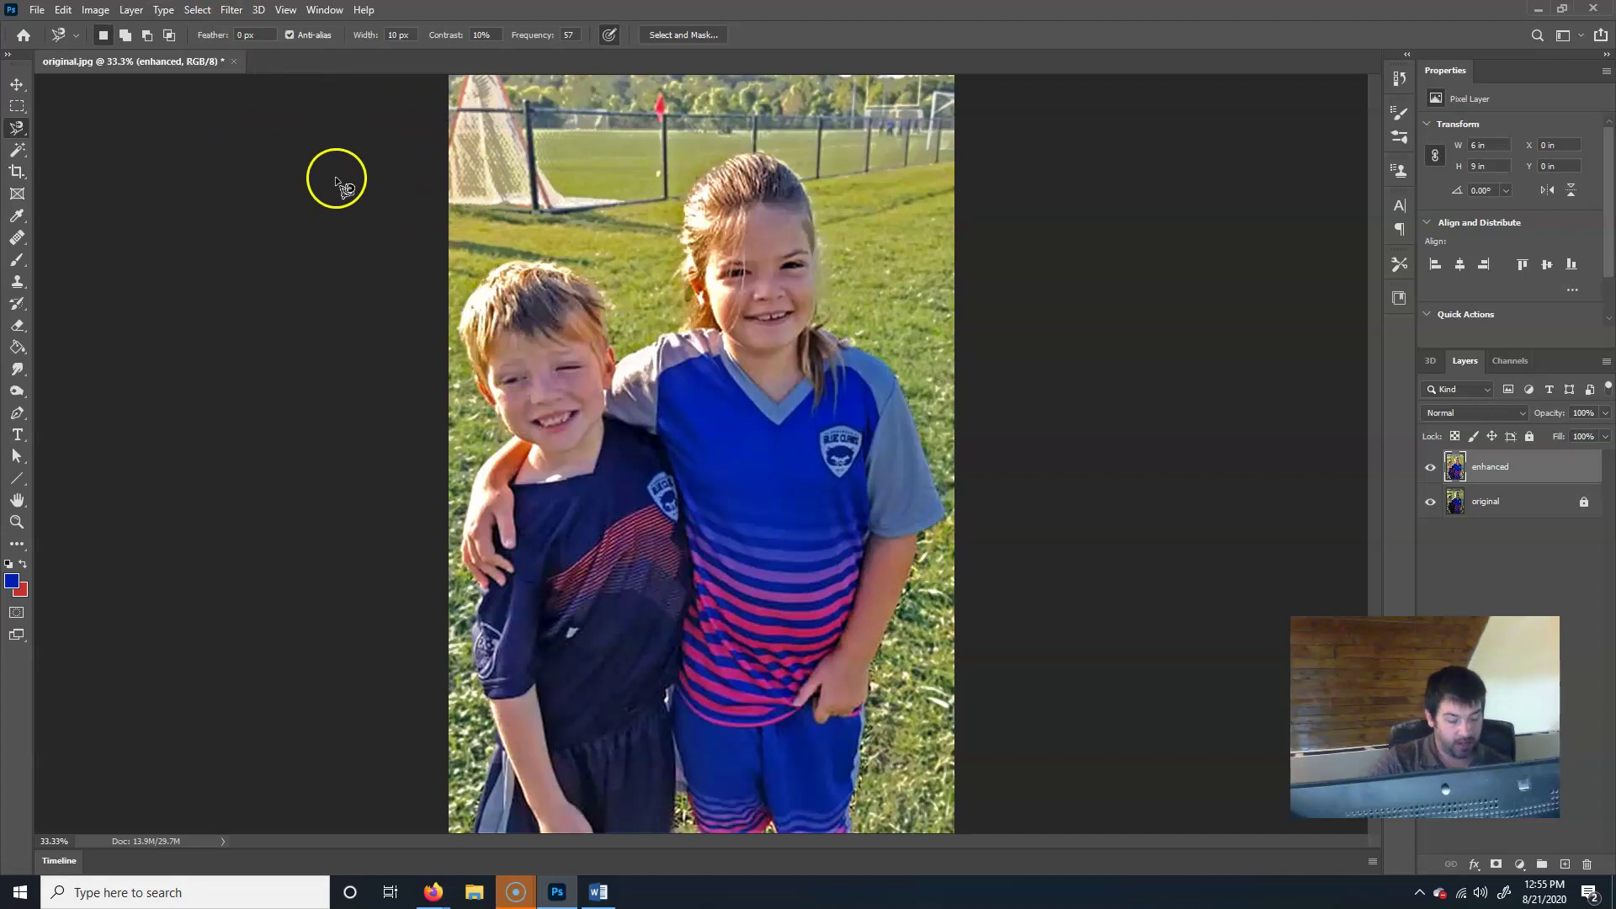
- Show the hidden selection outline around the skin tones again and deselect everything
key("ctrl+alt+2")
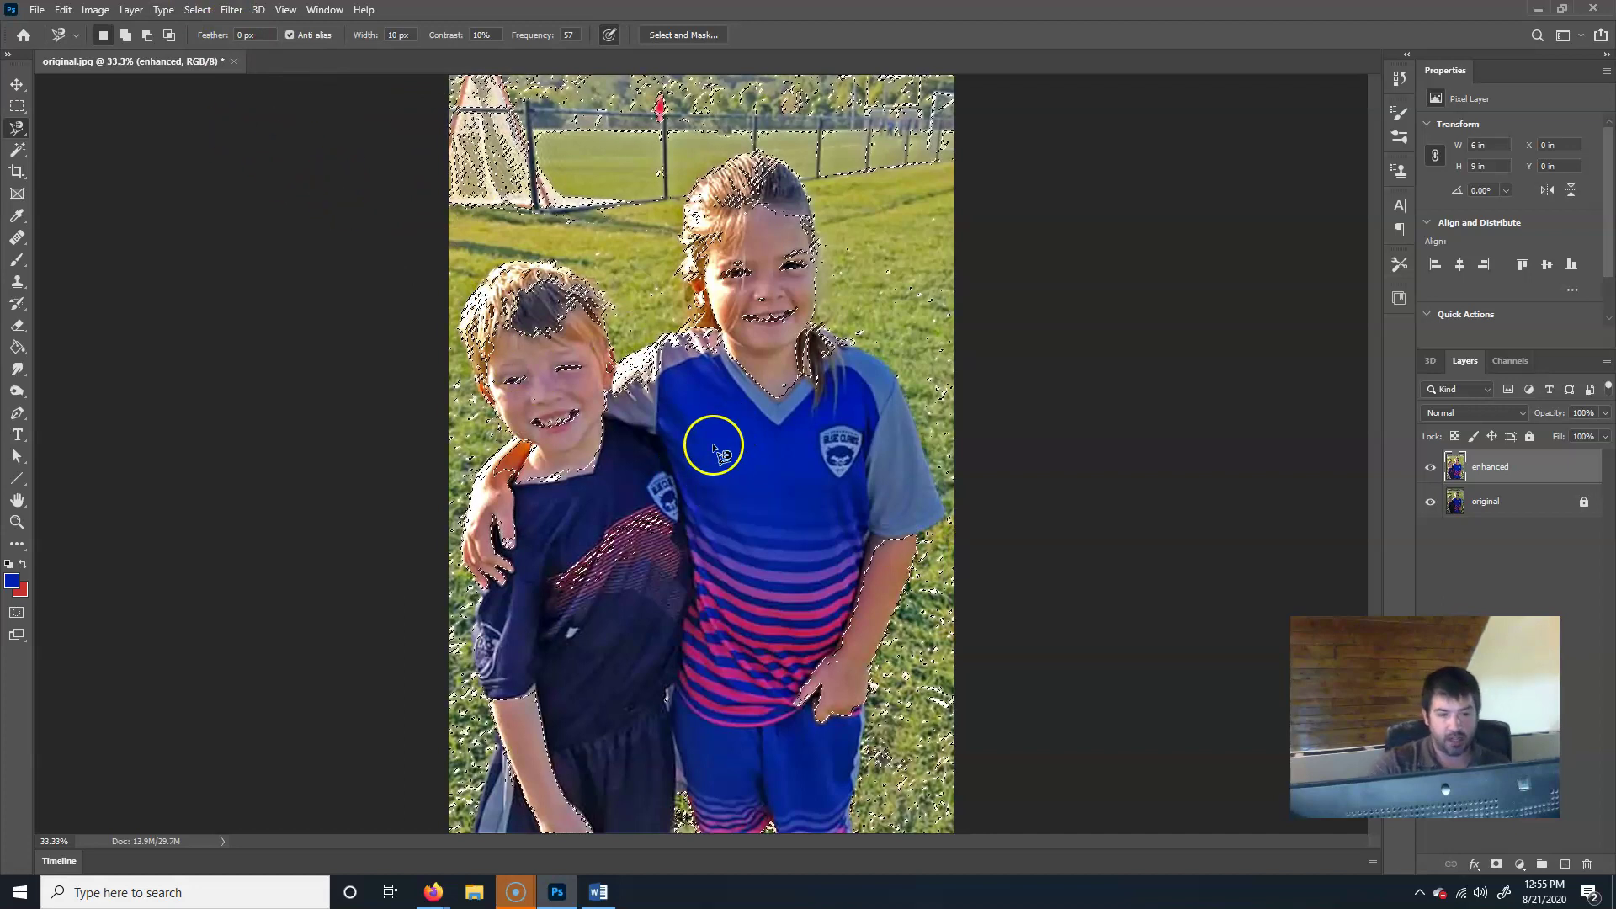
left_click(197, 9)
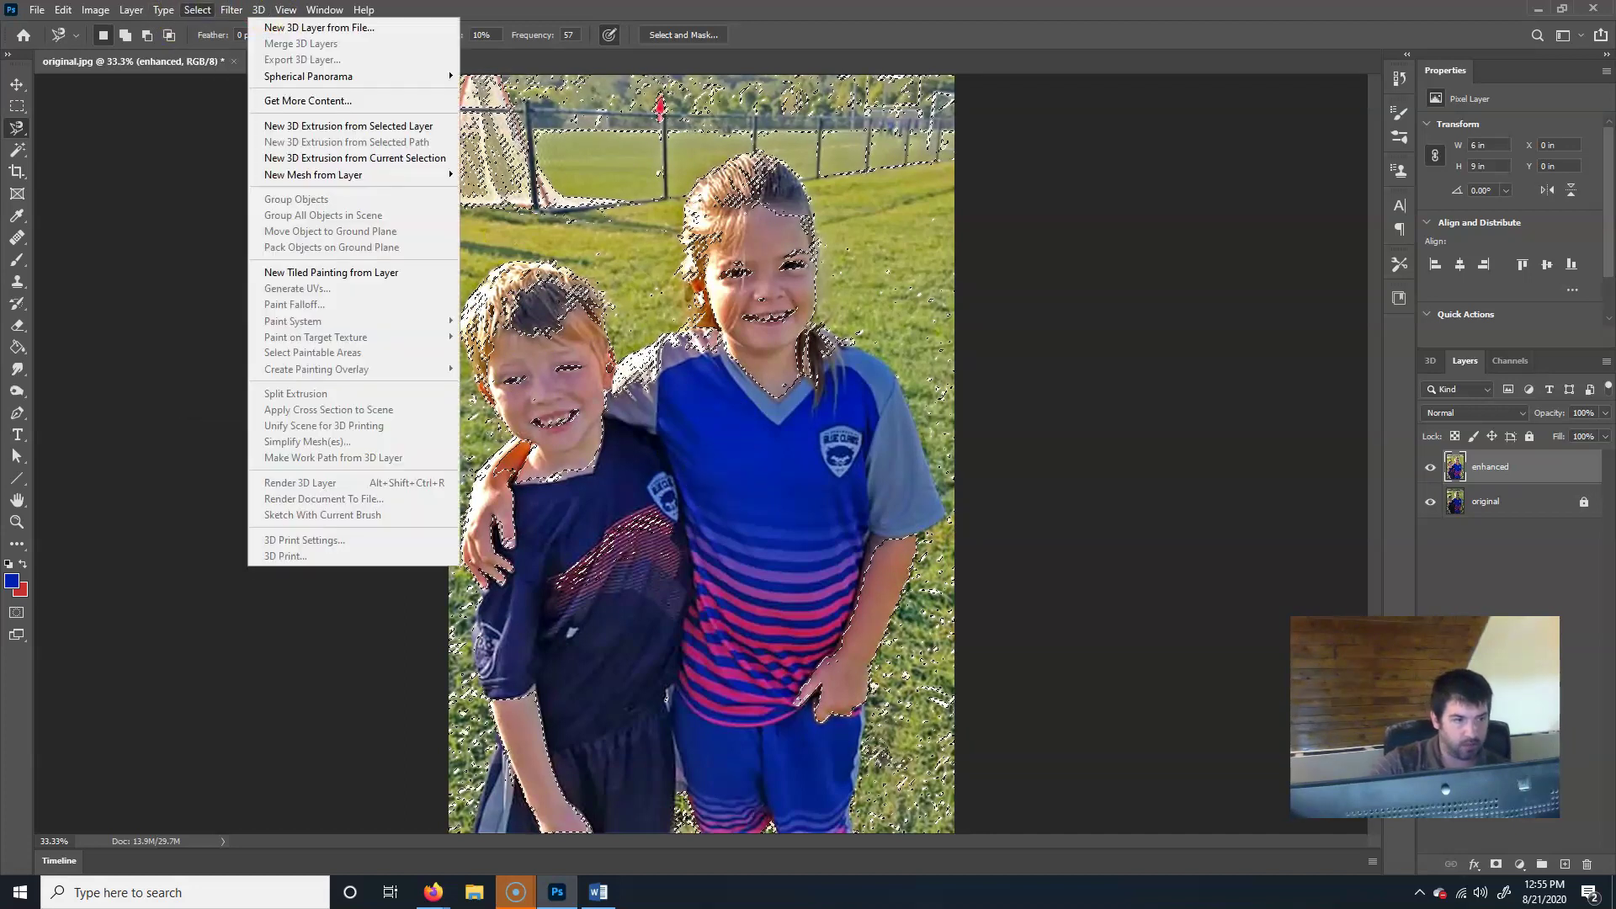
left_click(1048, 13)
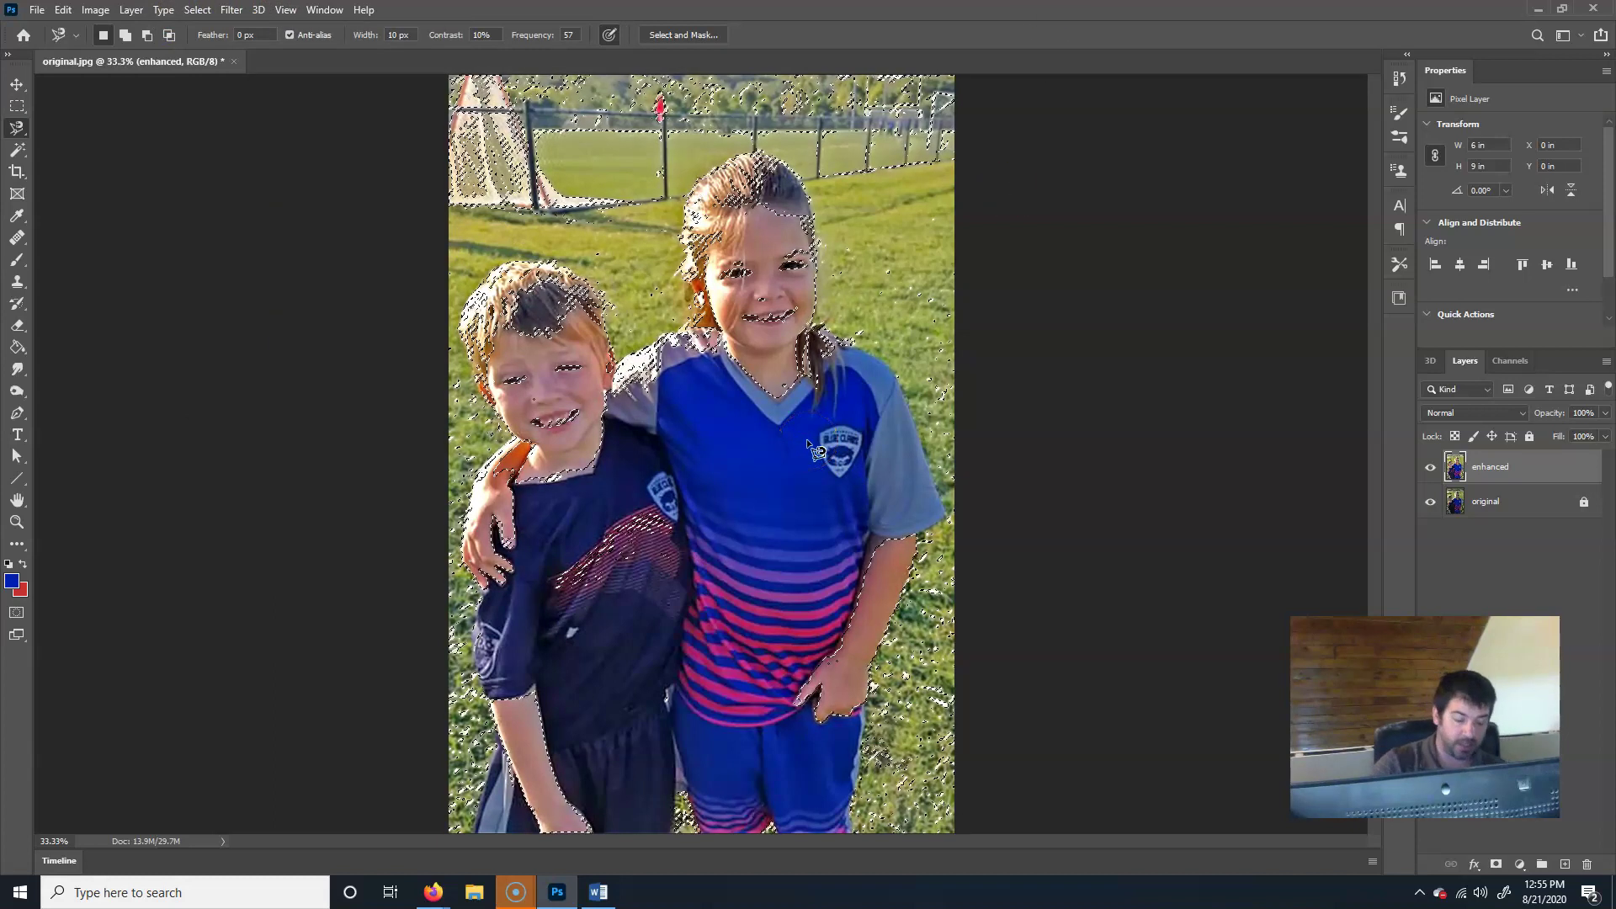
key("ctrl+d")
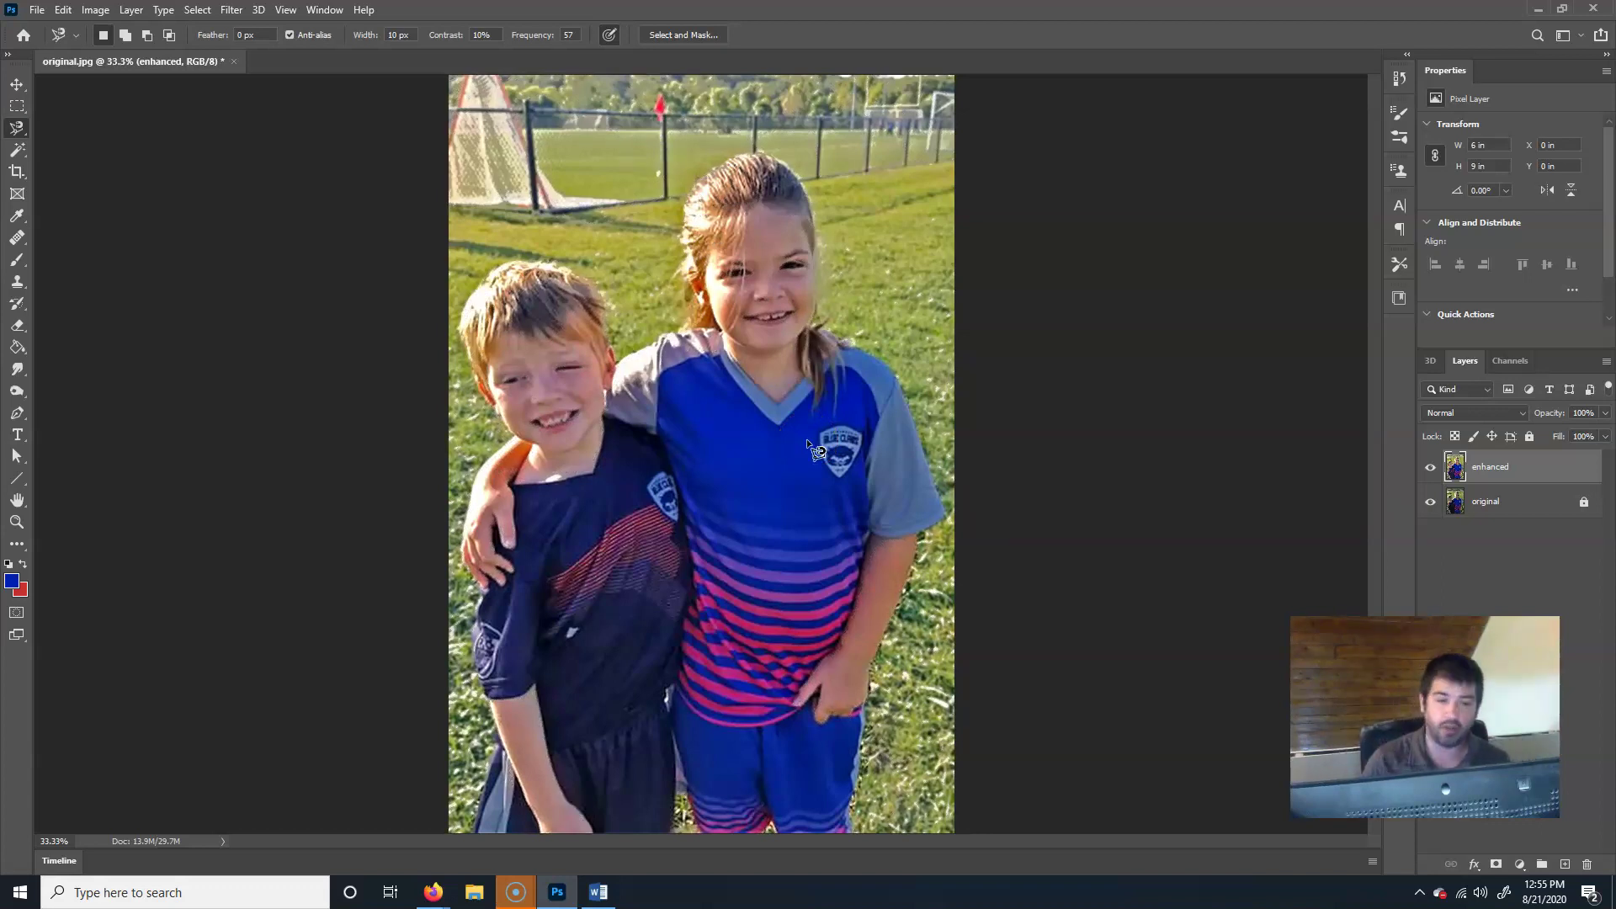
- Compare the edits with the original by toggling the visibility of the enhanced layer off and on
left_click(844, 516)
left_click(781, 505)
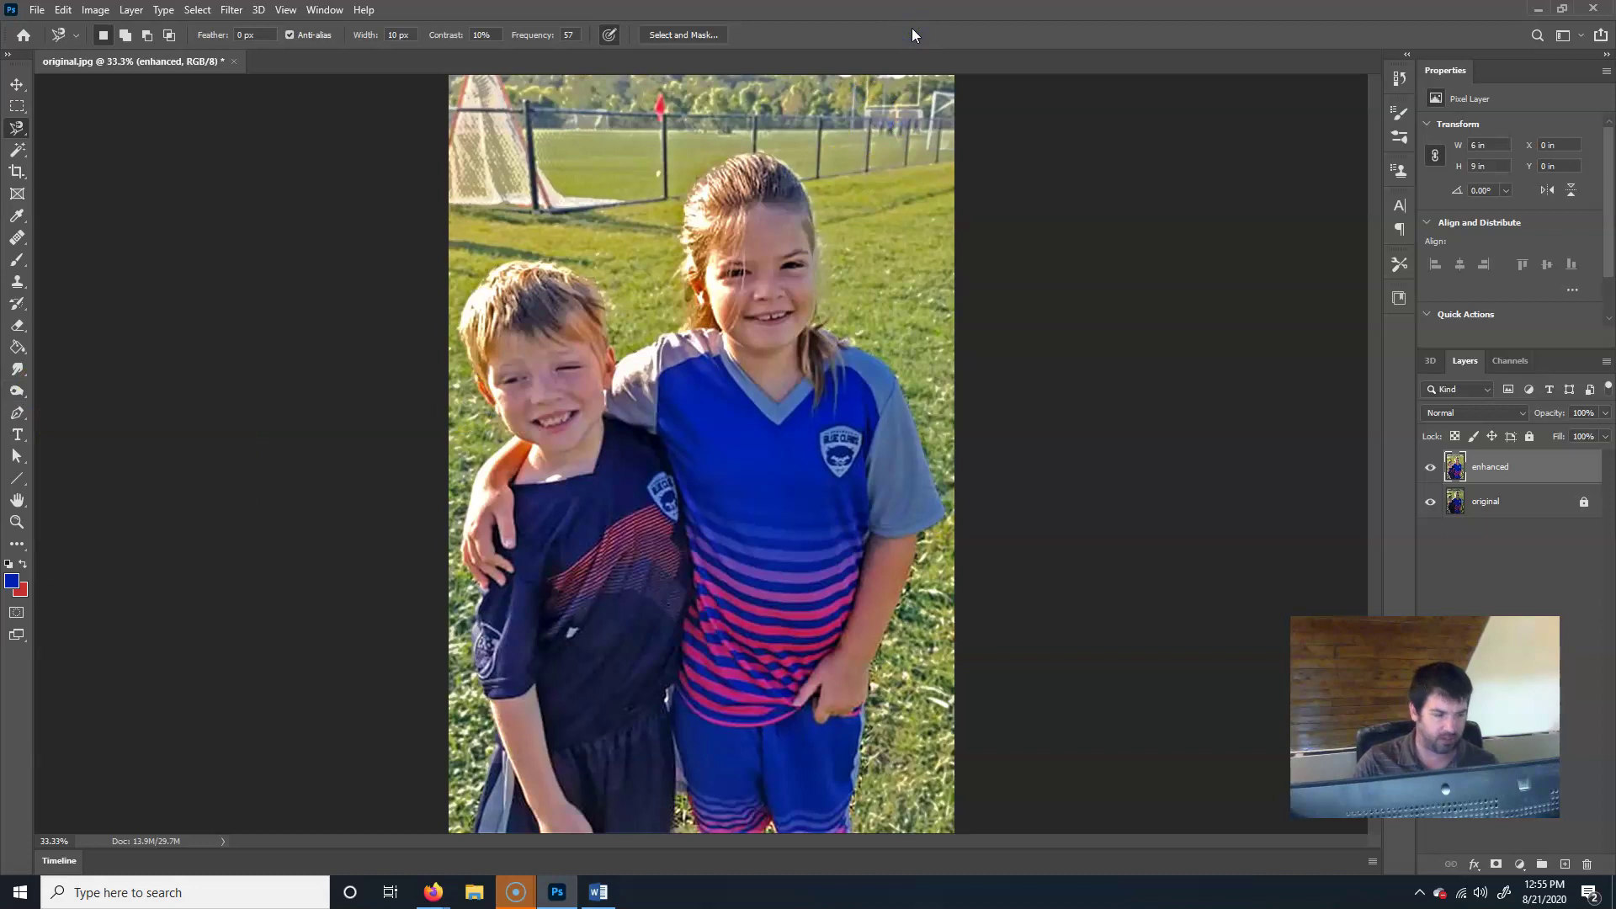
left_click(1430, 468)
left_click(1431, 467)
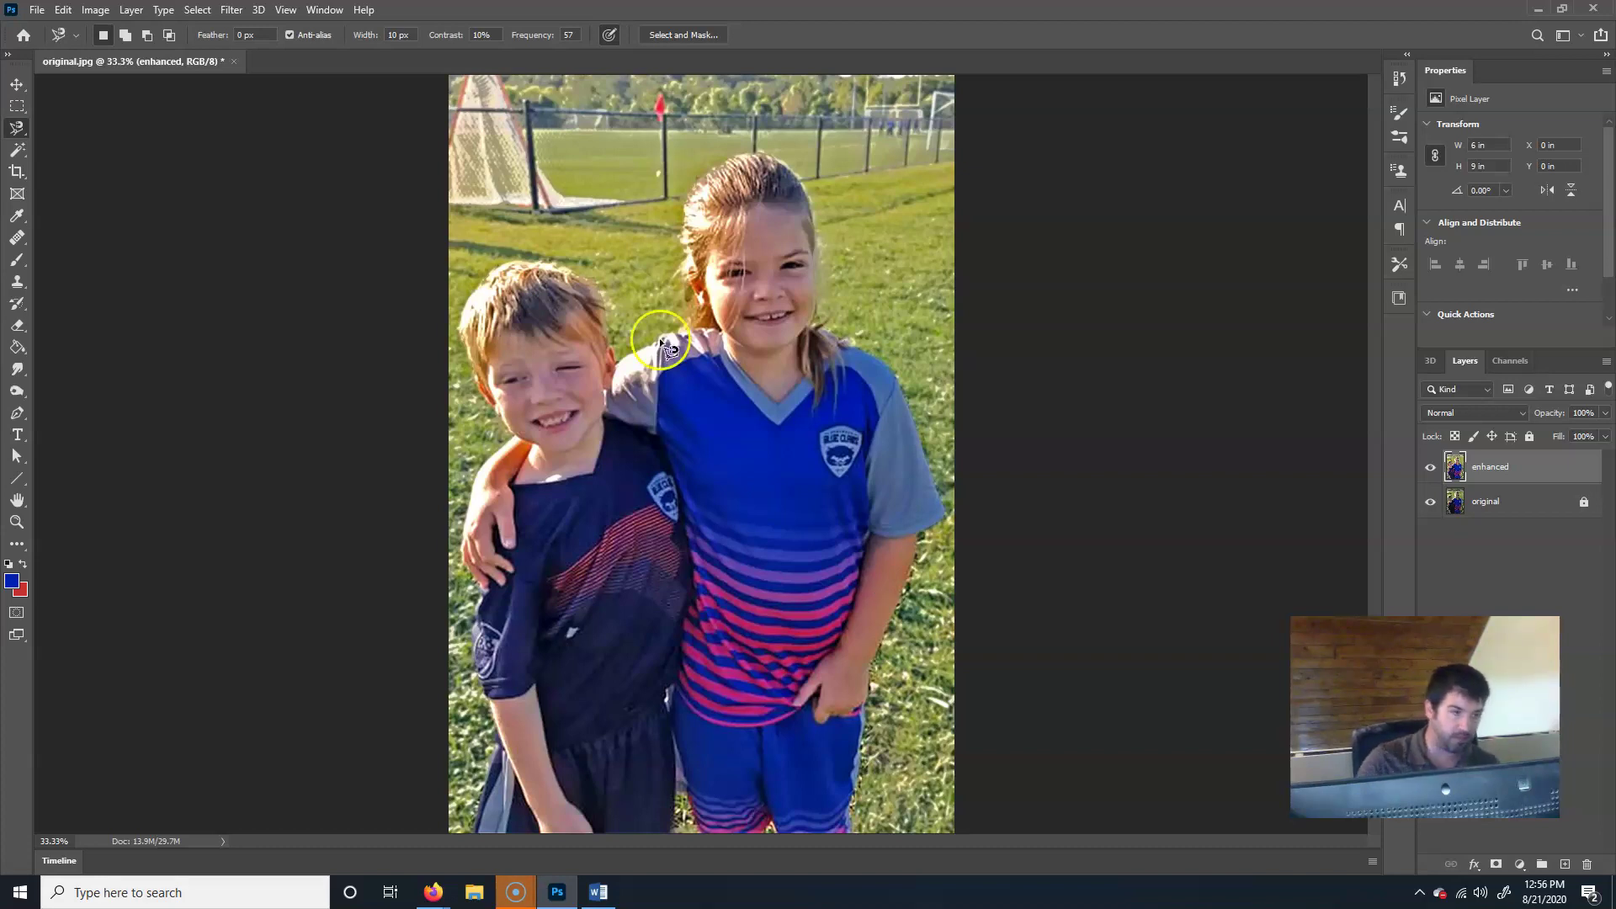
- Save the layered document to the Desktop as adjustedImage.psd in Photoshop format with Maximize Compatibility enabled
left_click(37, 9)
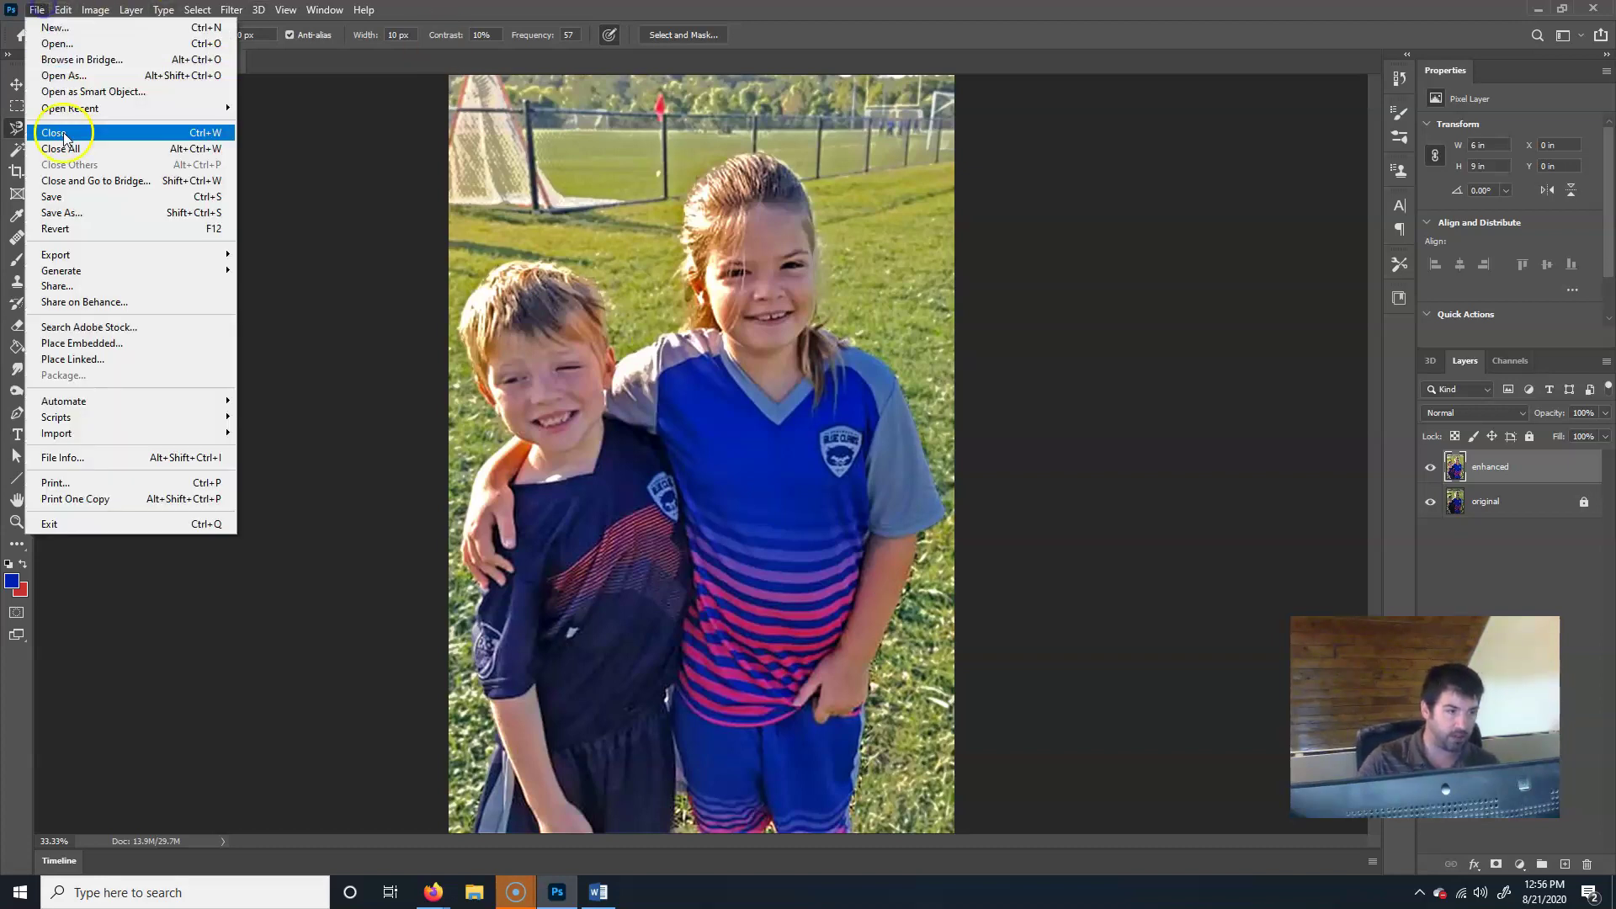
left_click(114, 215)
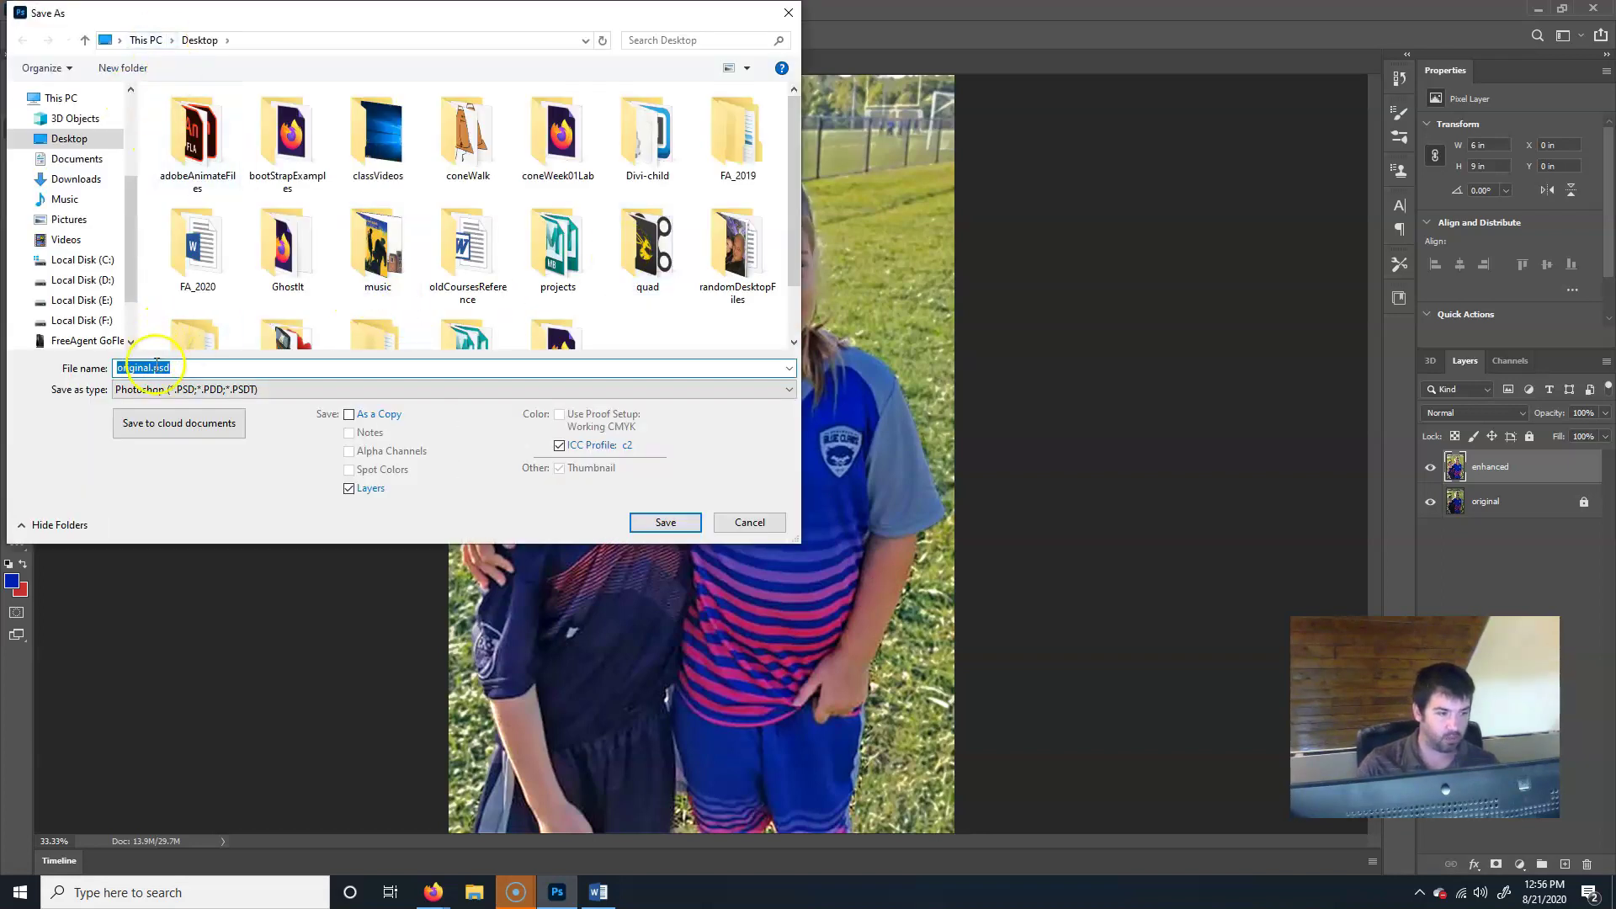
left_click_drag(152, 368, 15, 371)
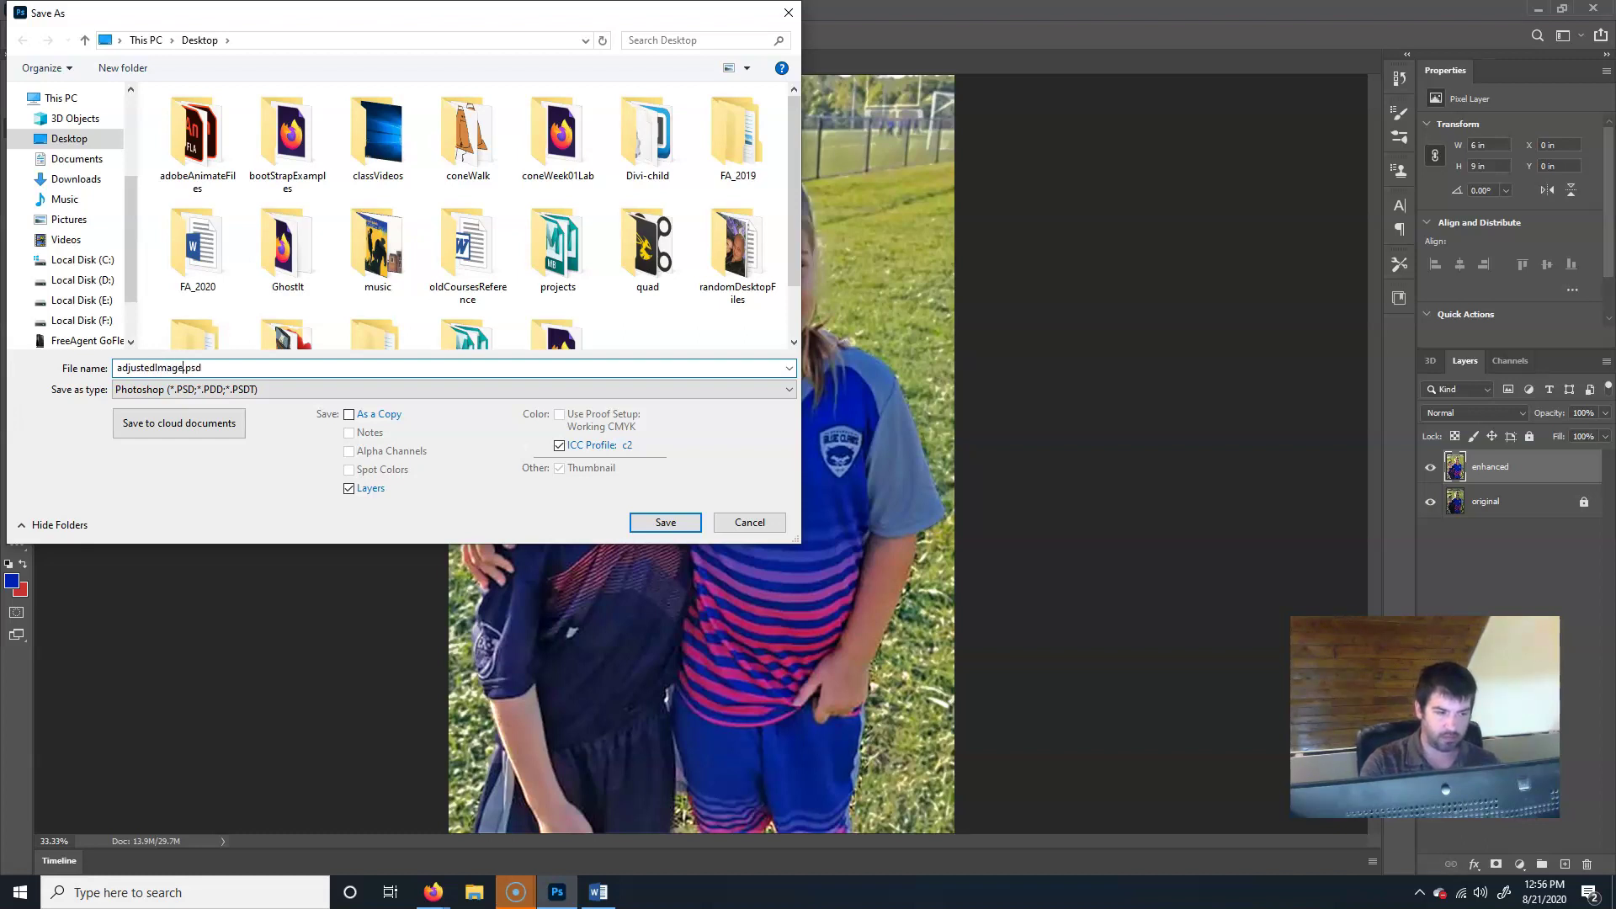
key("Return")
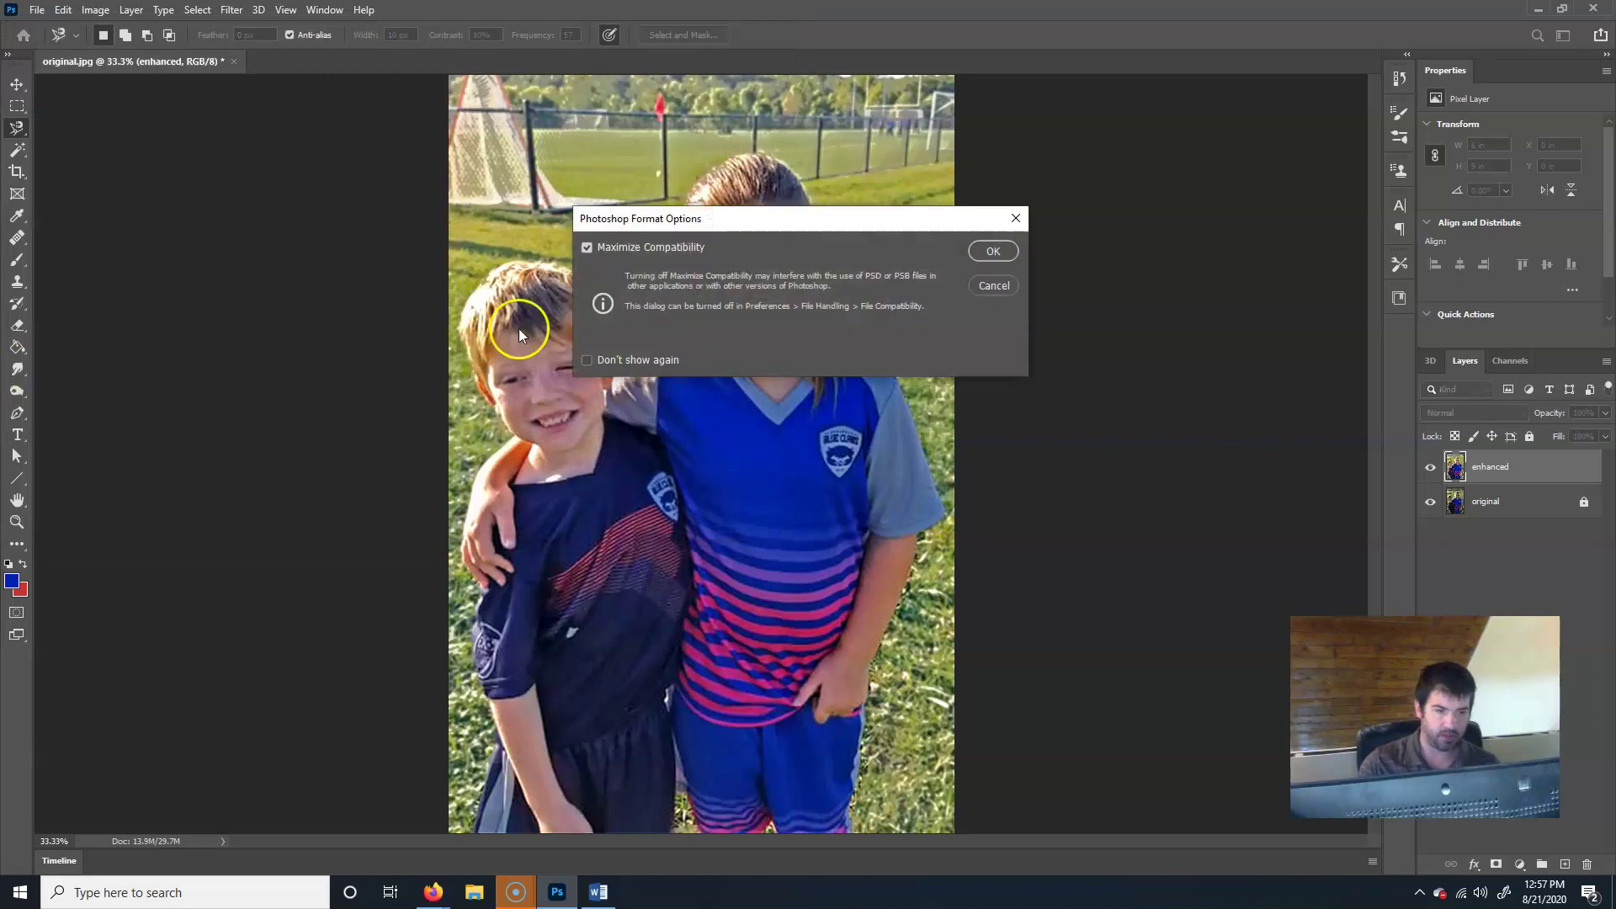
left_click(989, 251)
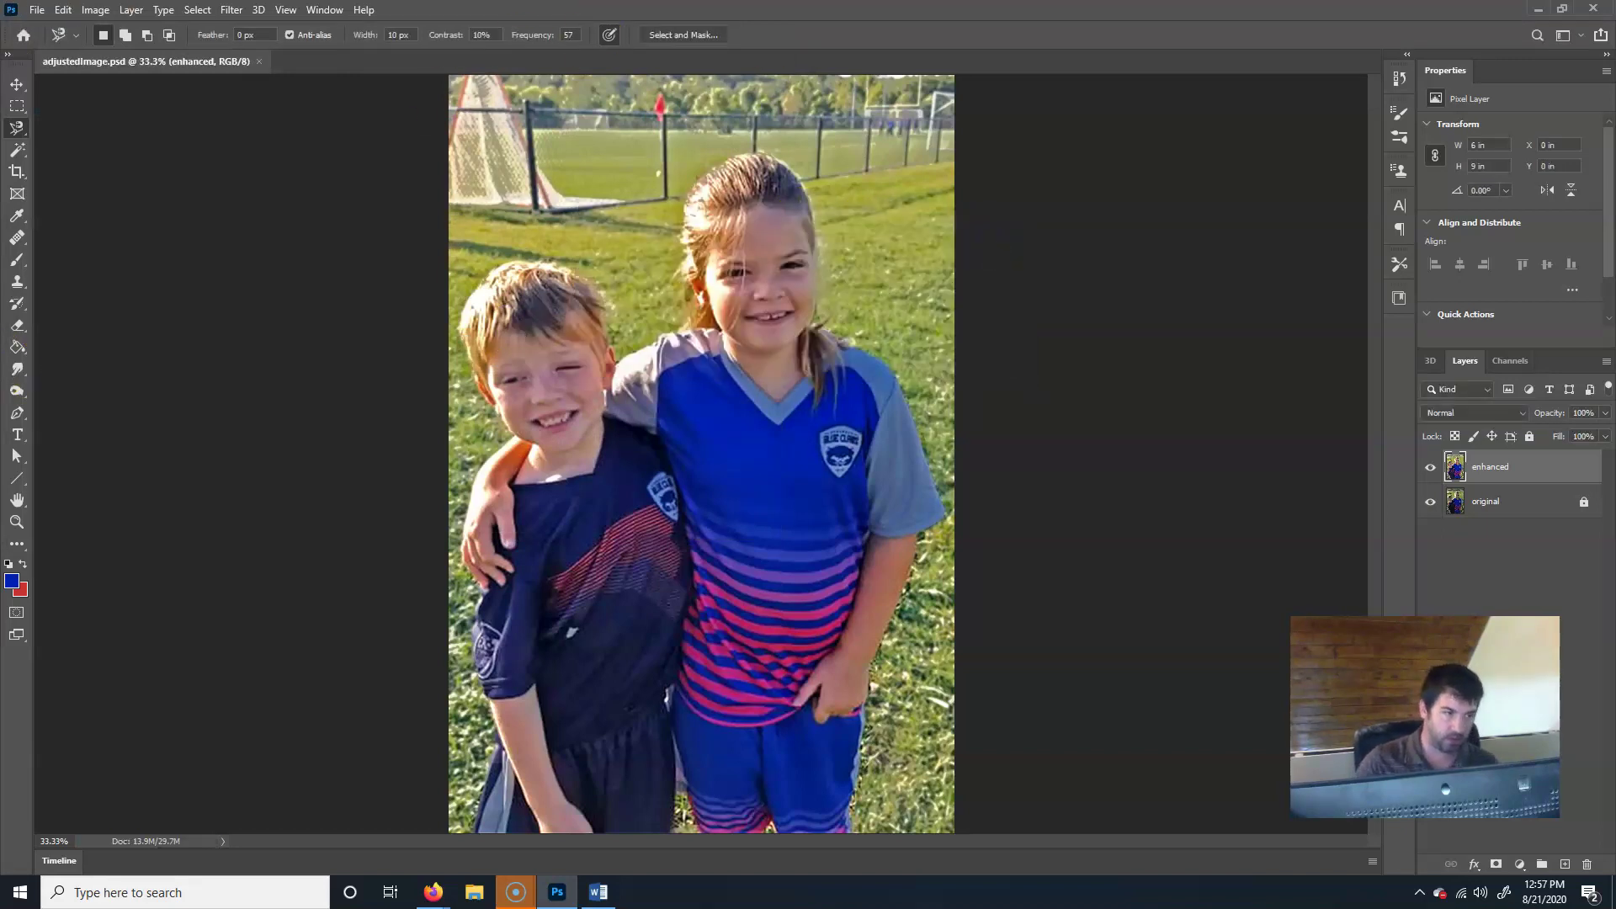
- Save a JPEG copy of the image to the Desktop as adjustedImage.jpg, accepting the JPEG options
left_click(37, 10)
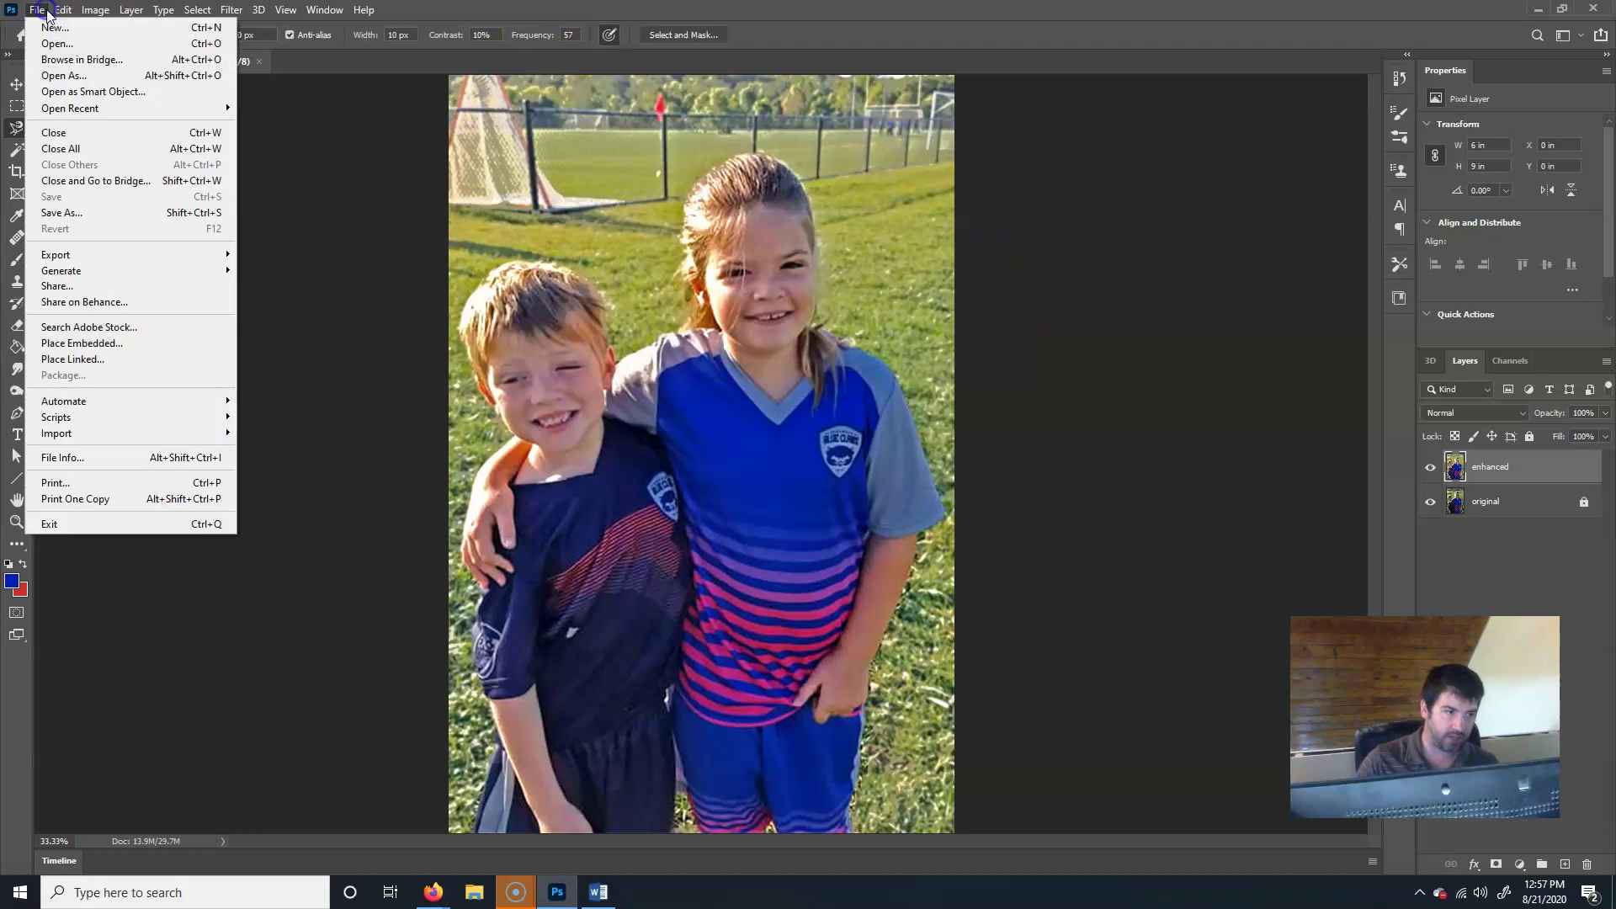
left_click(88, 221)
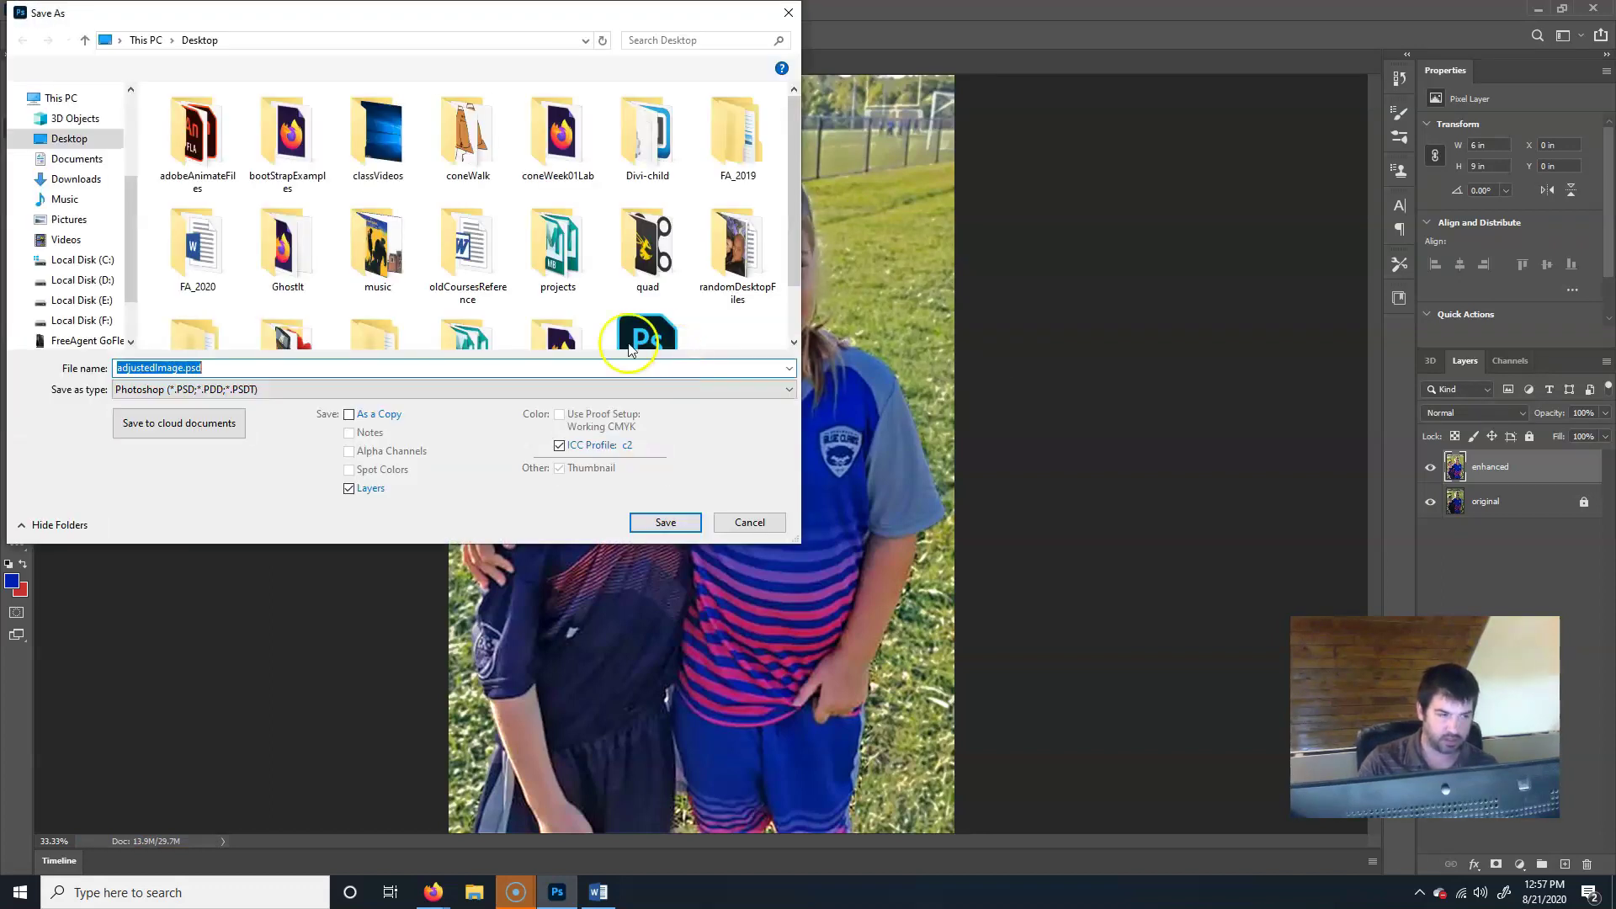
left_click(235, 389)
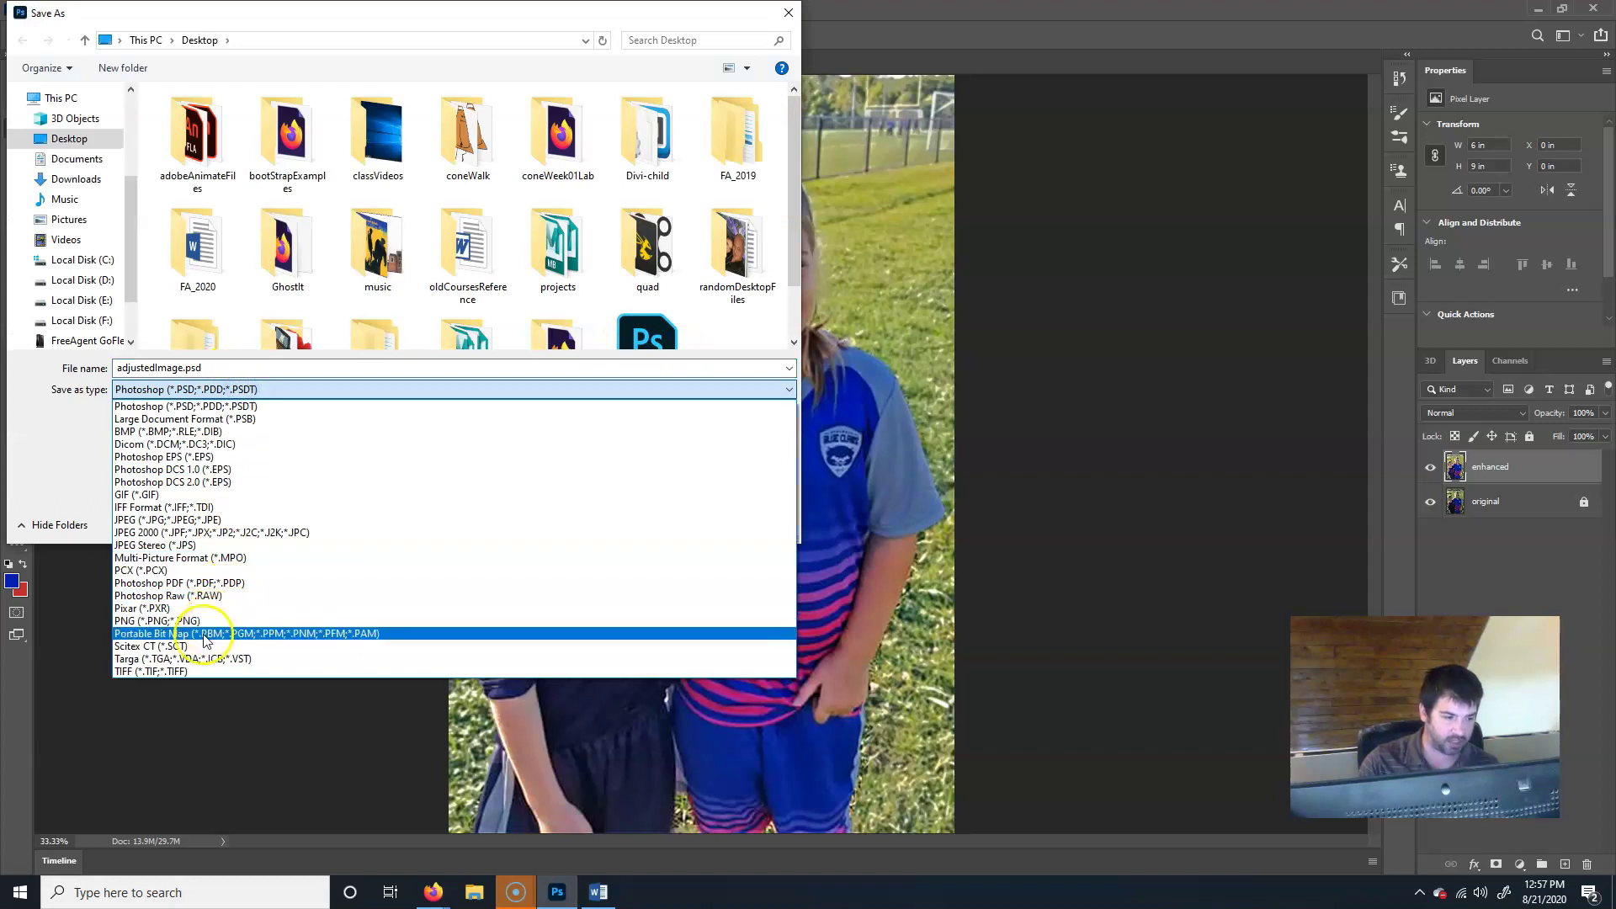
left_click(162, 520)
left_click(215, 366)
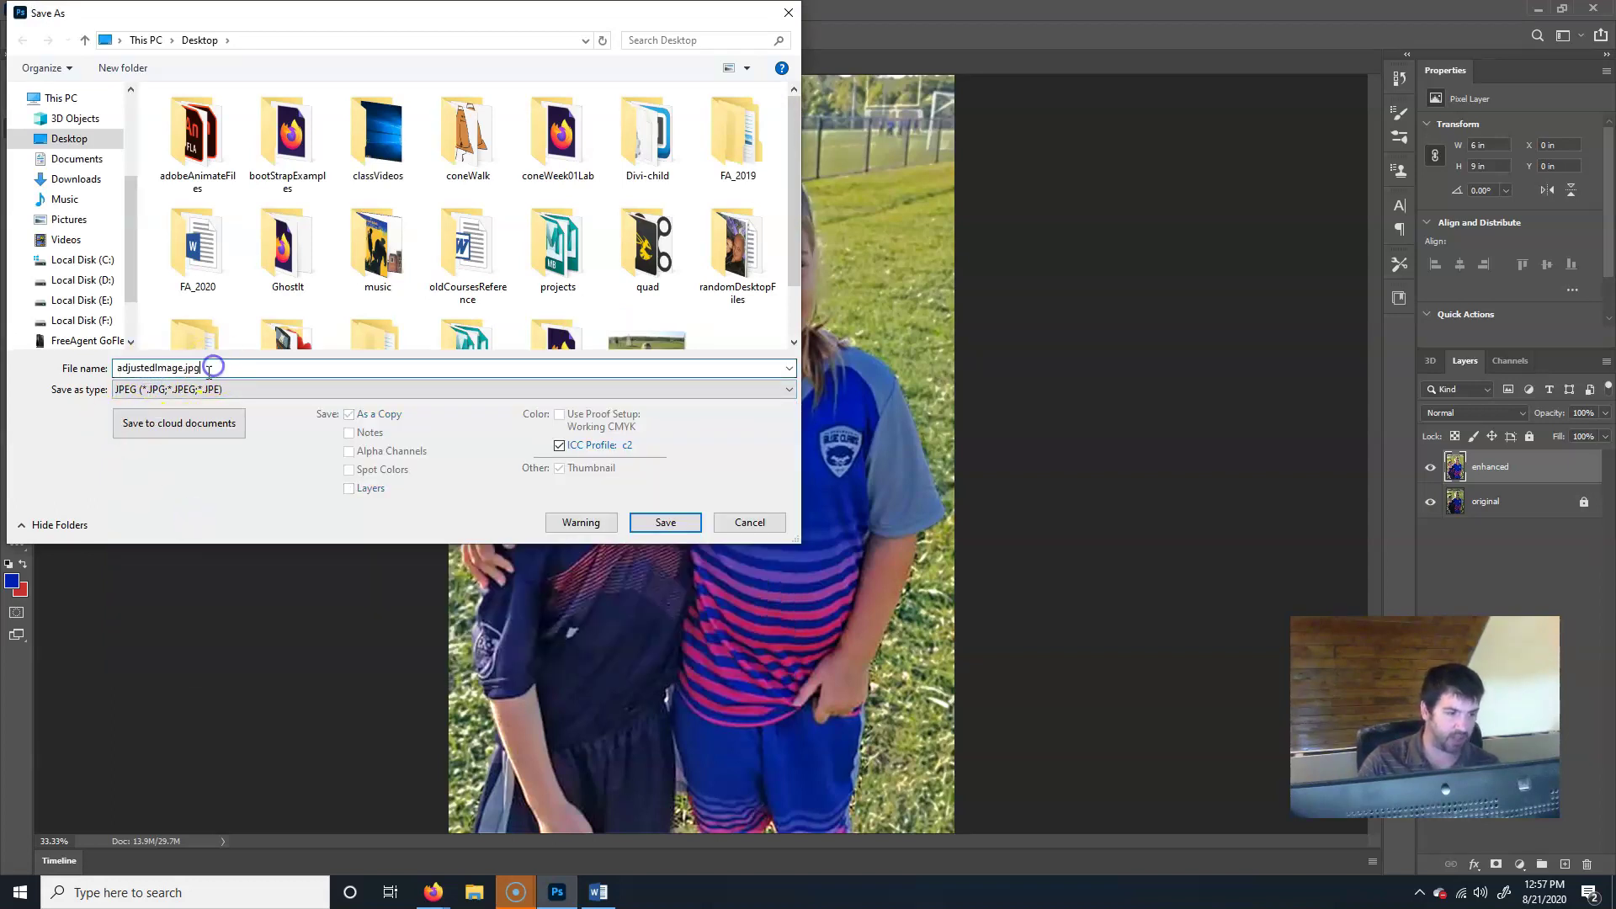
left_click(649, 522)
left_click(883, 237)
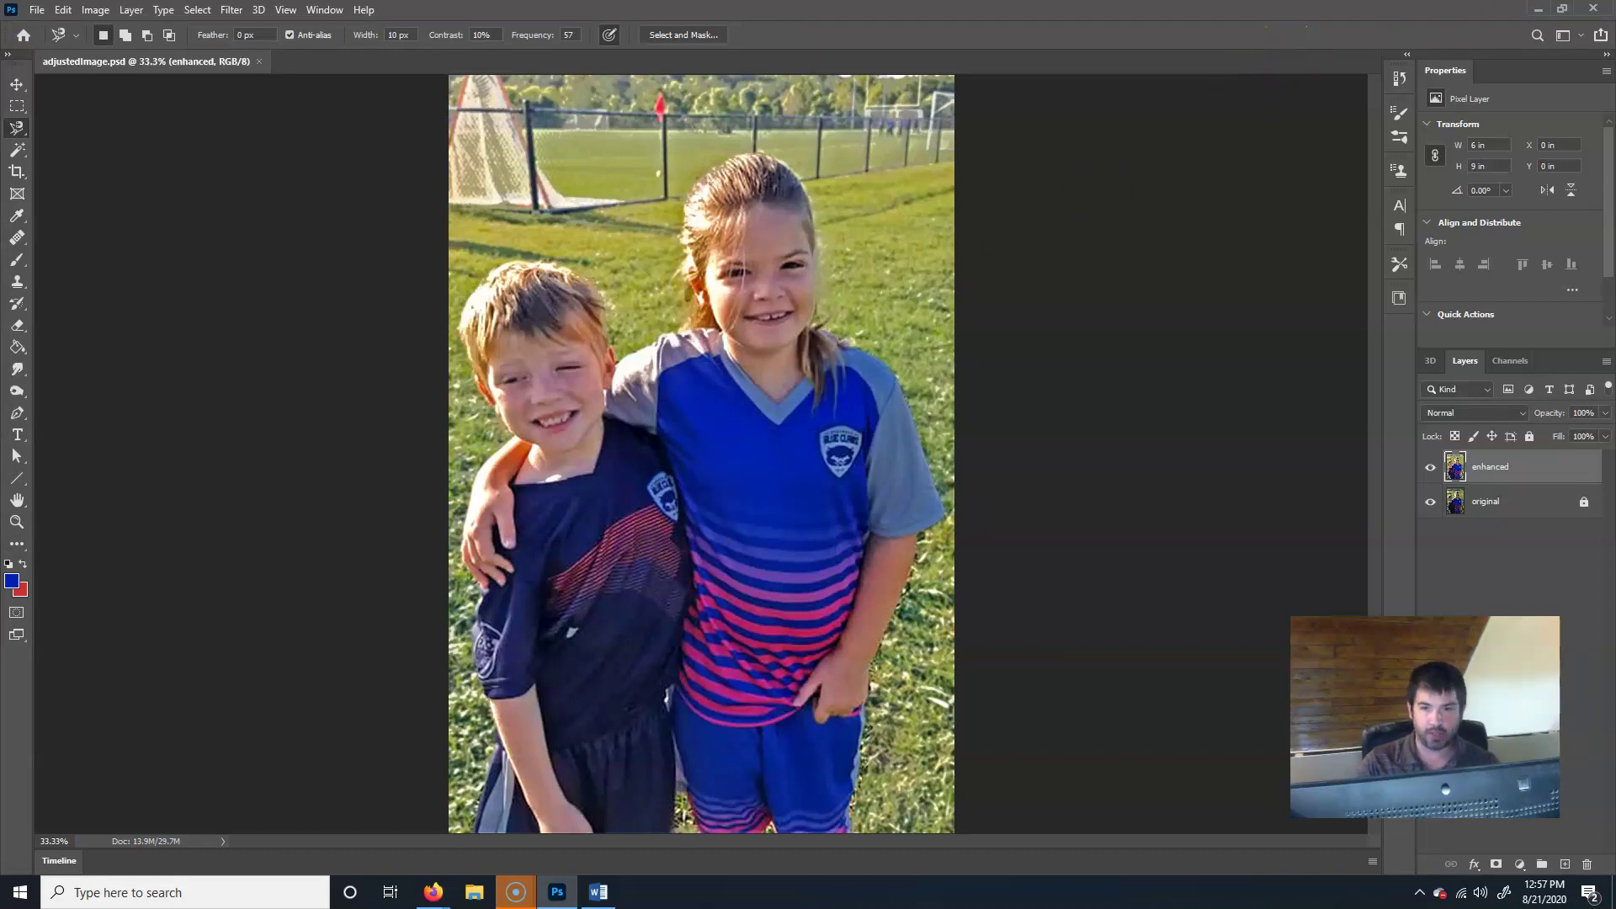
- Switch to the Windows desktop, place original.jpg below the adjusted JPEG, and point out the saved JPEG and PSD files
left_click(1536, 15)
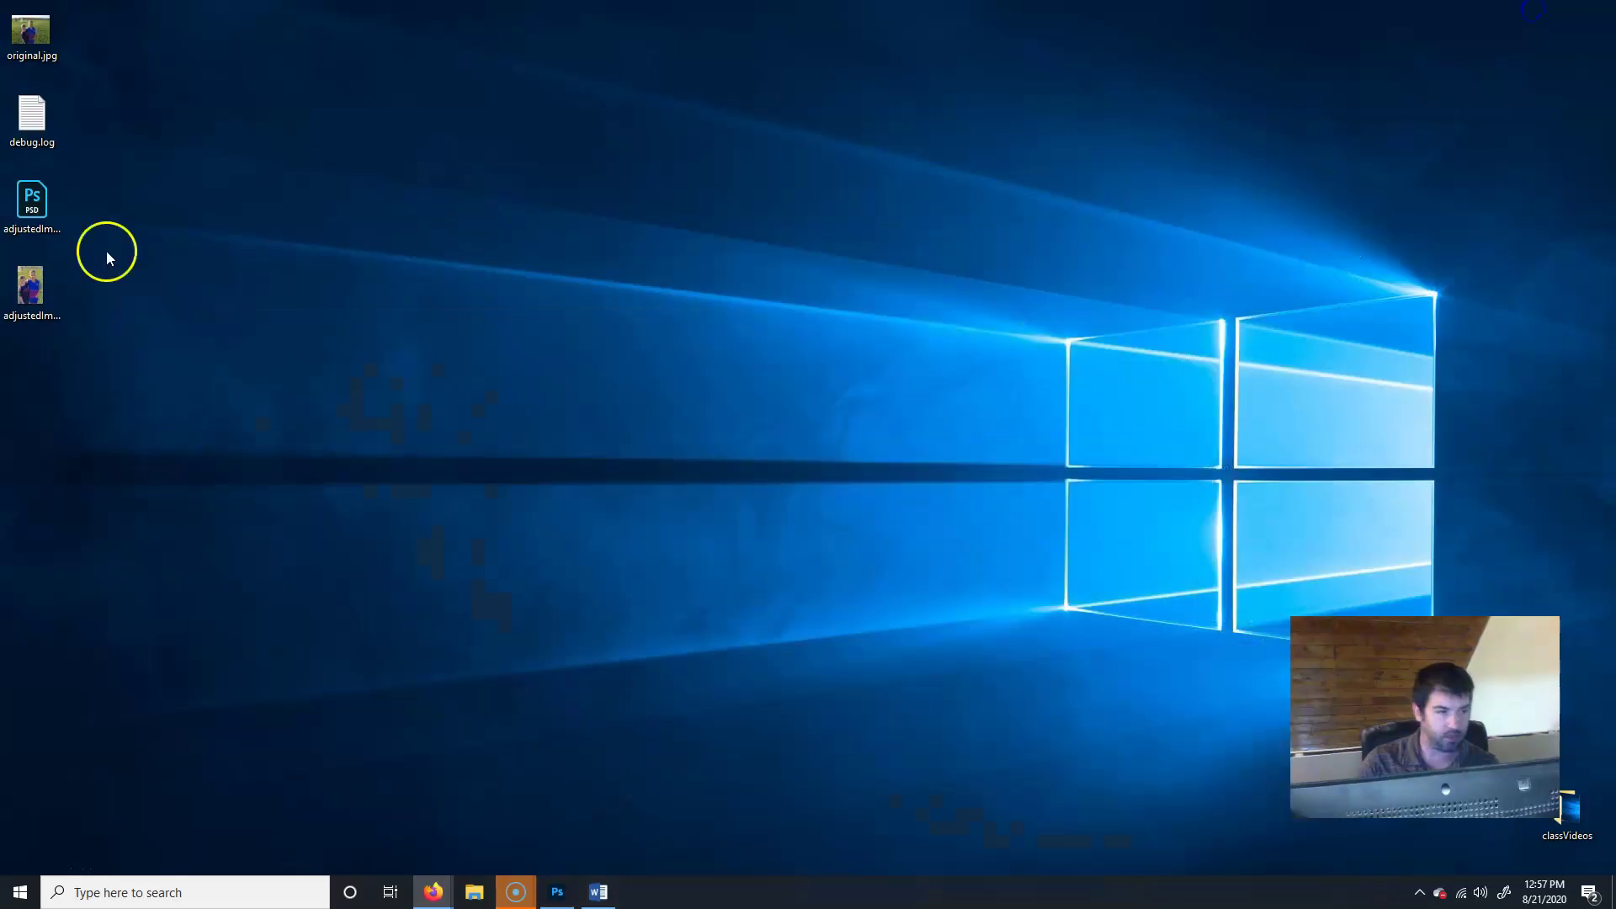
left_click(30, 290)
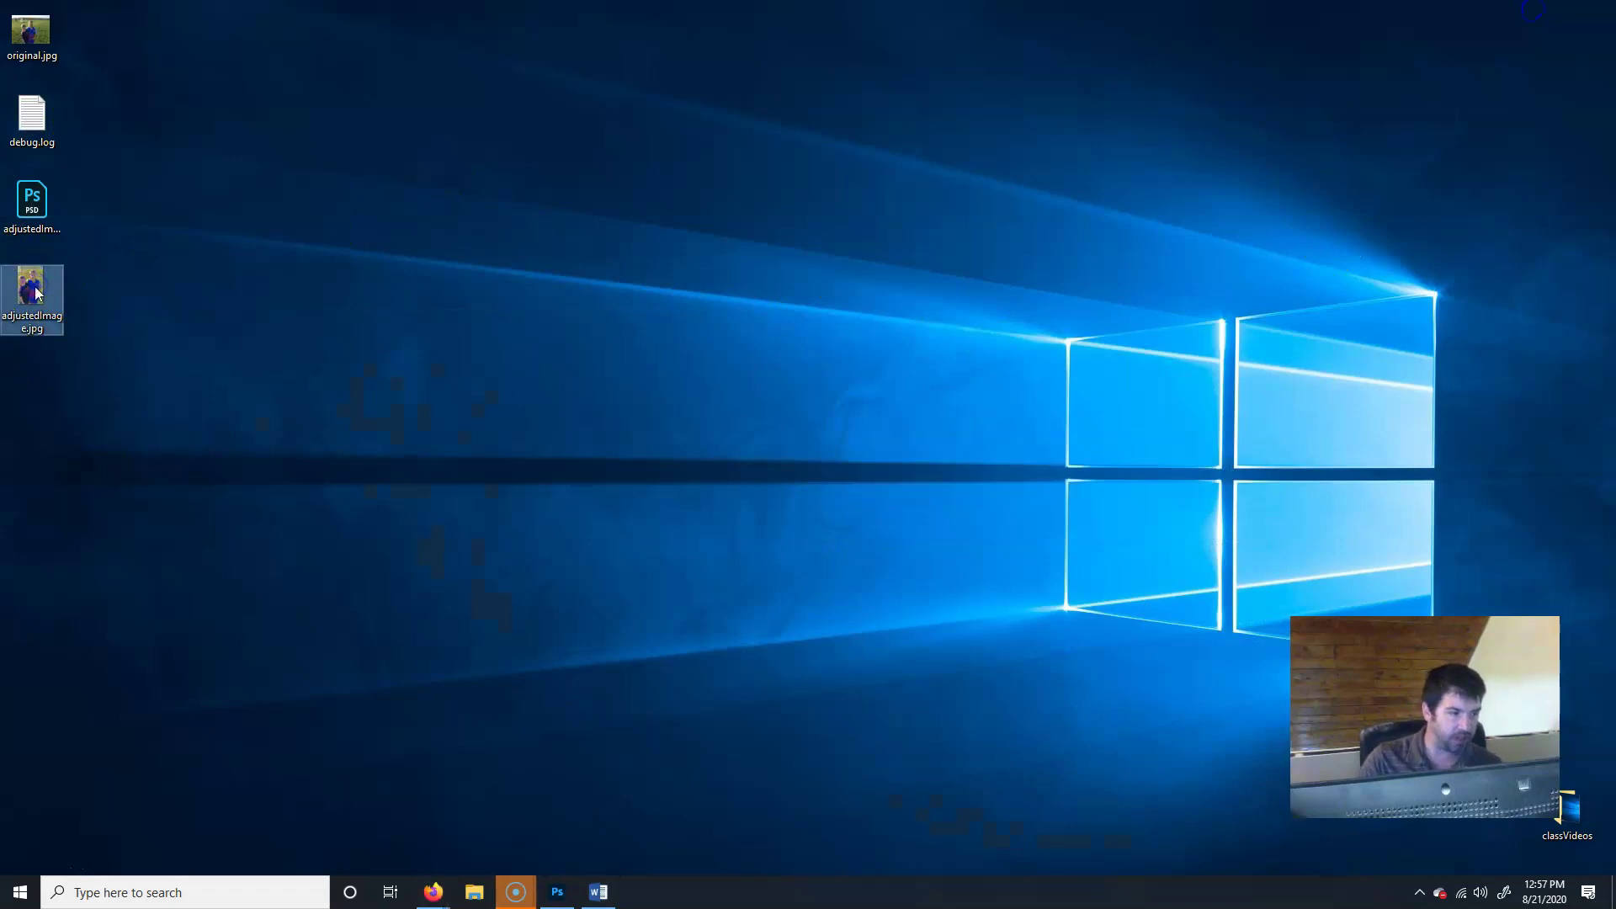
left_click_drag(30, 32, 34, 363)
left_click(33, 287)
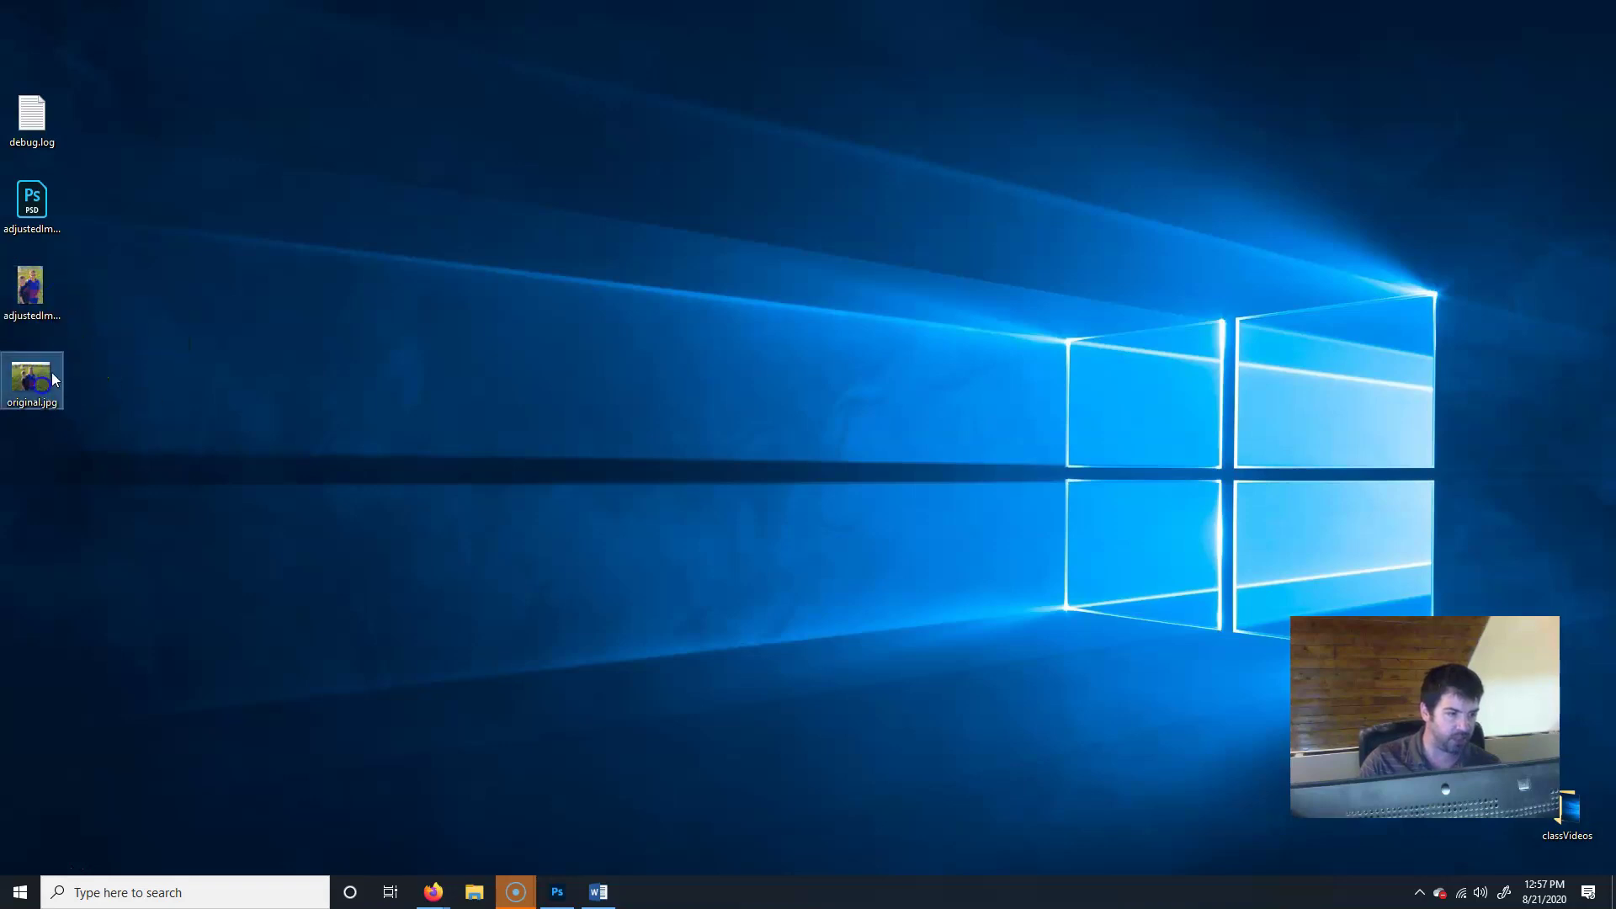
left_click(36, 200)
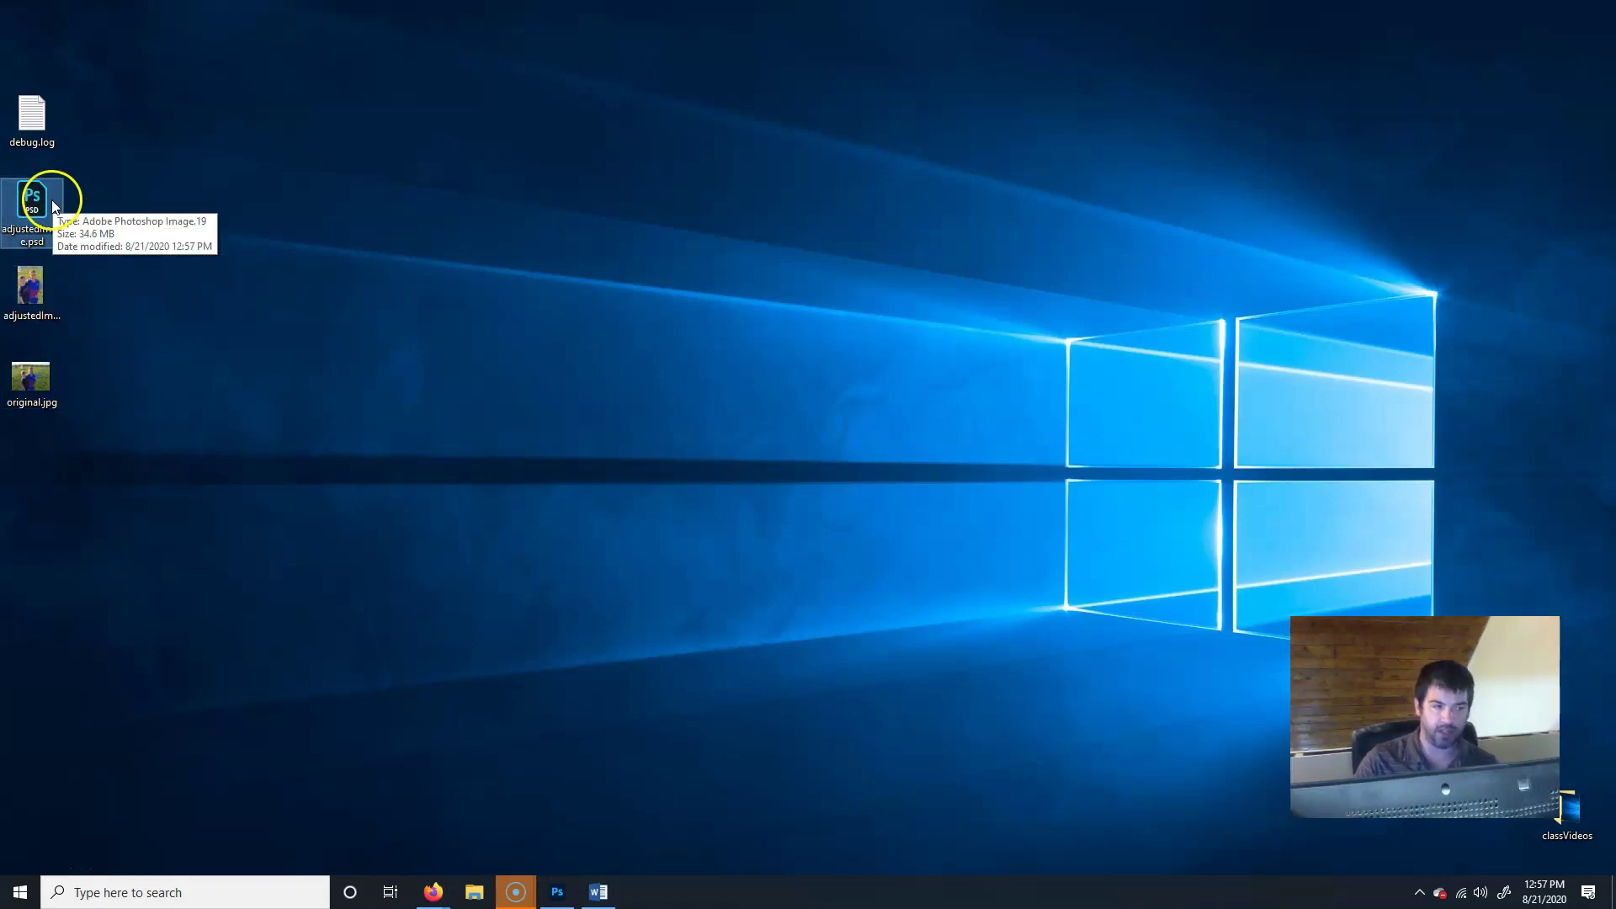